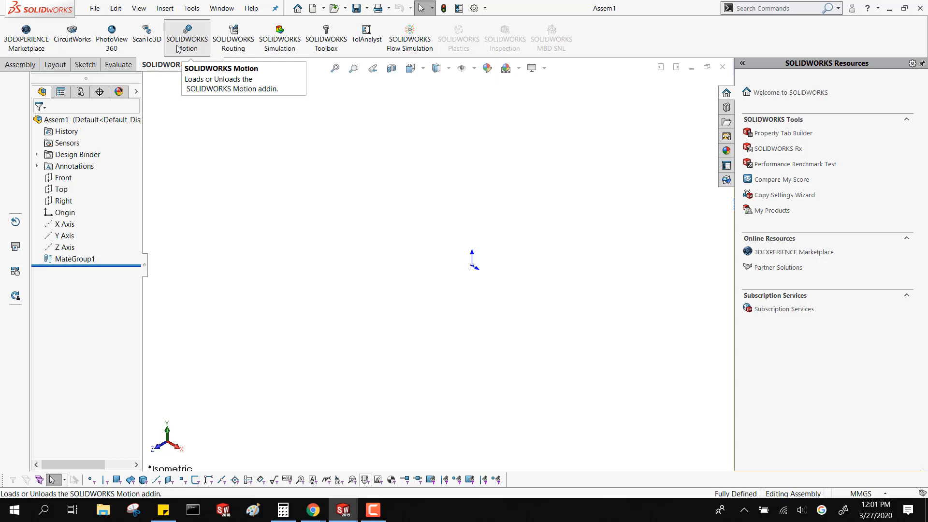
{"action": "left_click", "coordinate": [178, 49]}
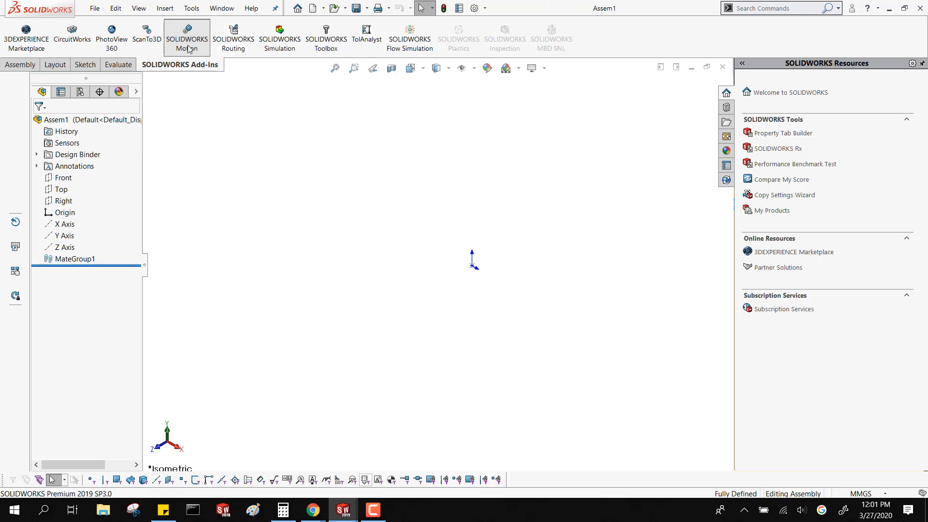
- Insert the piston part 69X-00125-LP as the first component, placed at the assembly origin
{"action": "left_click", "coordinate": [22, 64]}
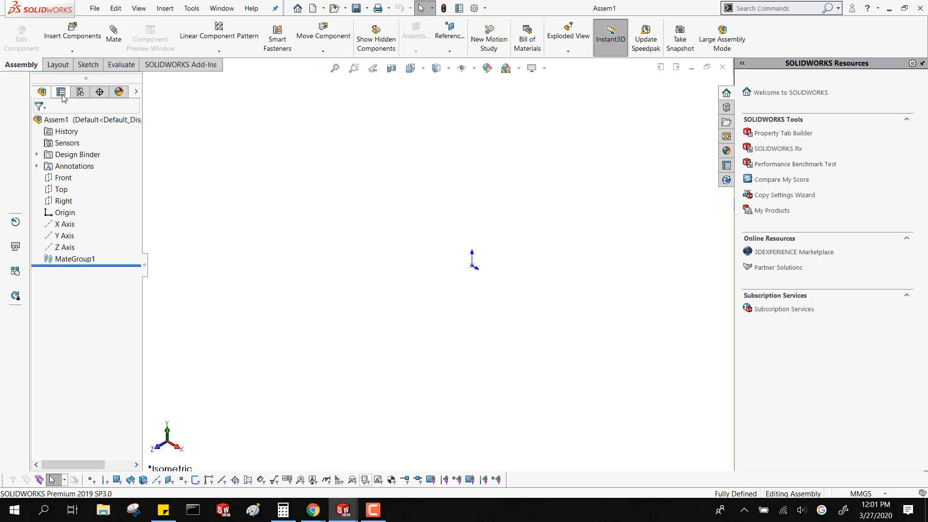
{"action": "left_click", "coordinate": [70, 34]}
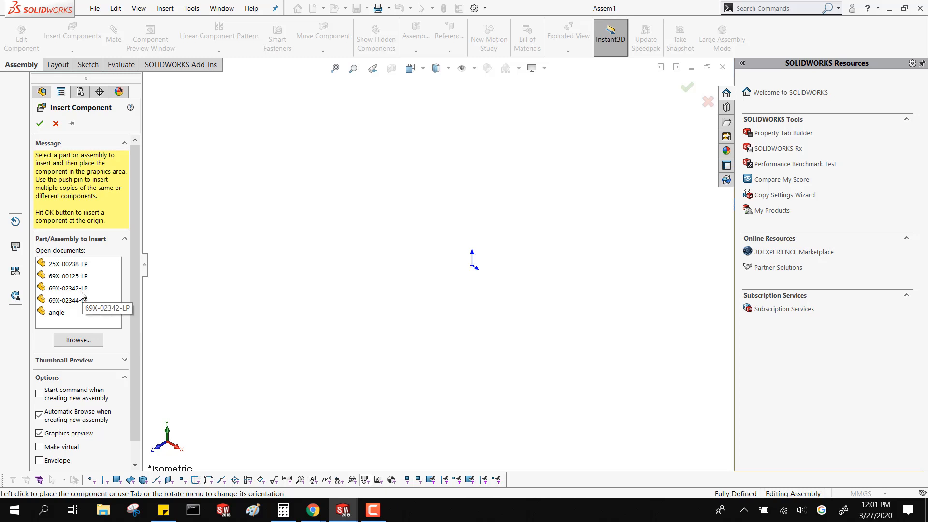
{"action": "left_click", "coordinate": [71, 275]}
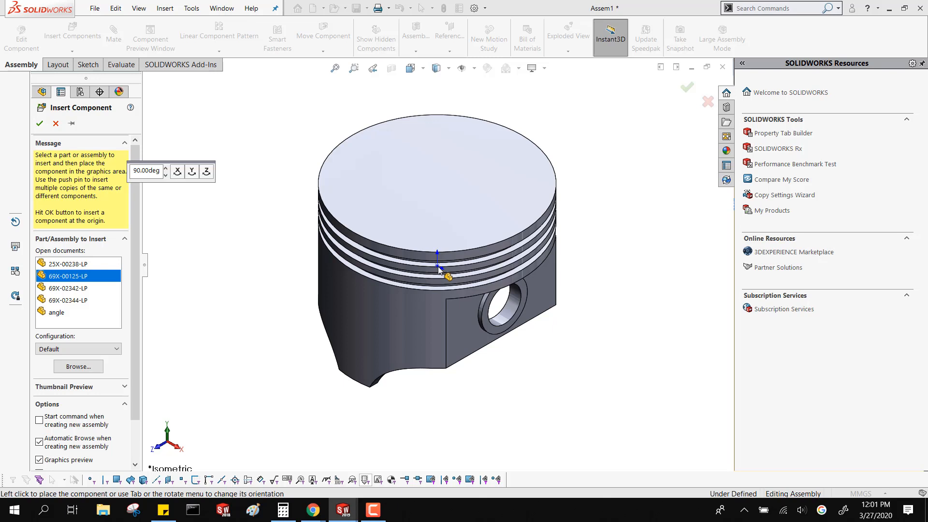
{"action": "left_click", "coordinate": [39, 124]}
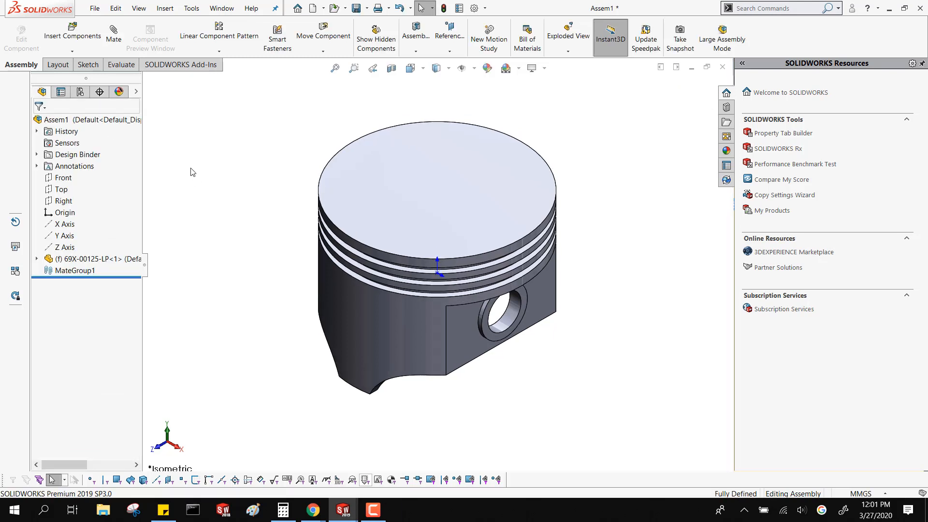
- Compare the piston's origin and its Front and Top planes with those of the assembly
{"action": "left_click", "coordinate": [37, 259]}
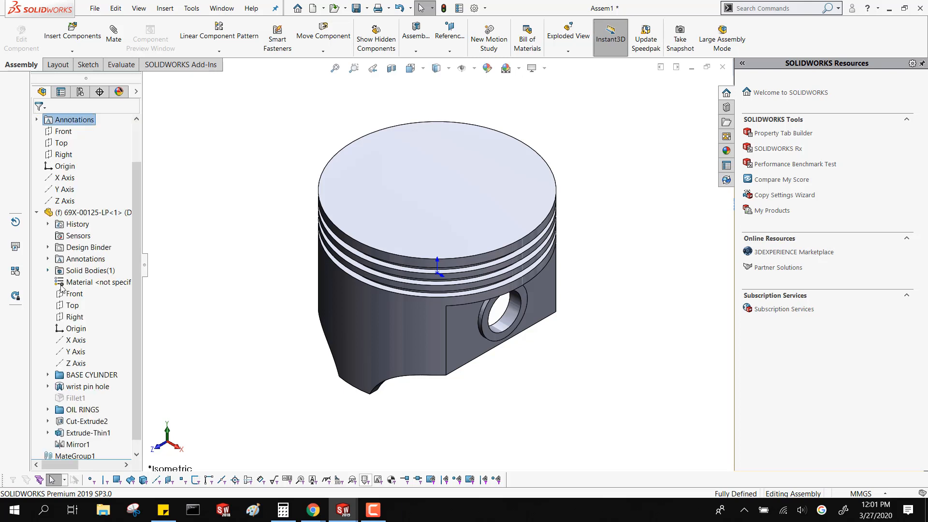
{"action": "left_click", "coordinate": [78, 328]}
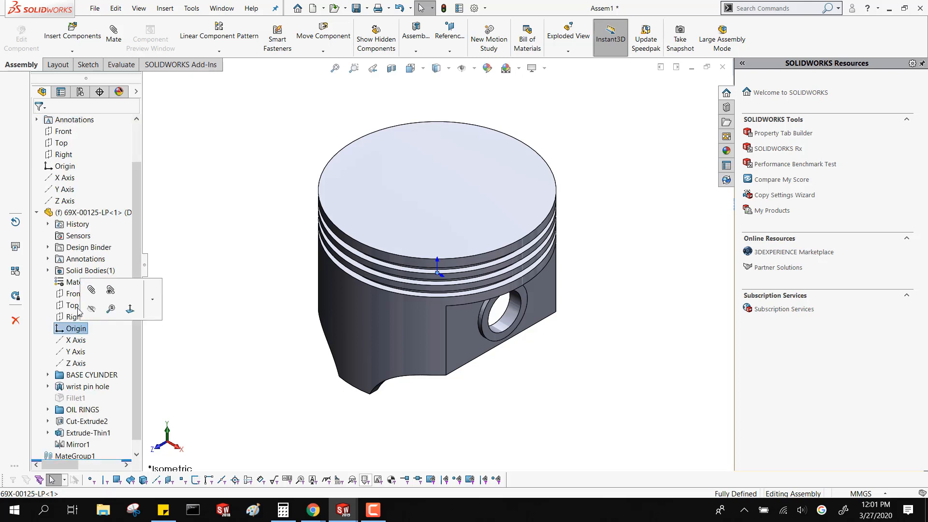
{"action": "left_click", "coordinate": [60, 166], "text": "ctrl"}
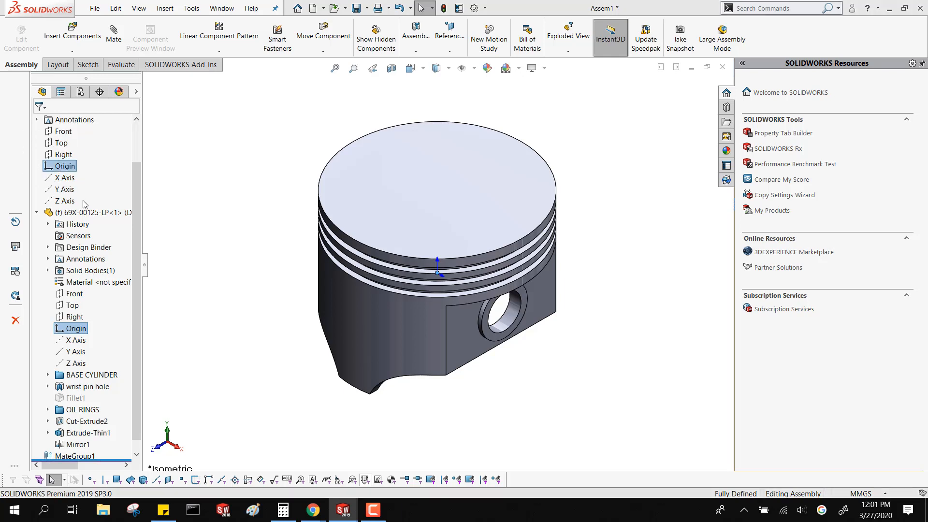
{"action": "left_click", "coordinate": [64, 132]}
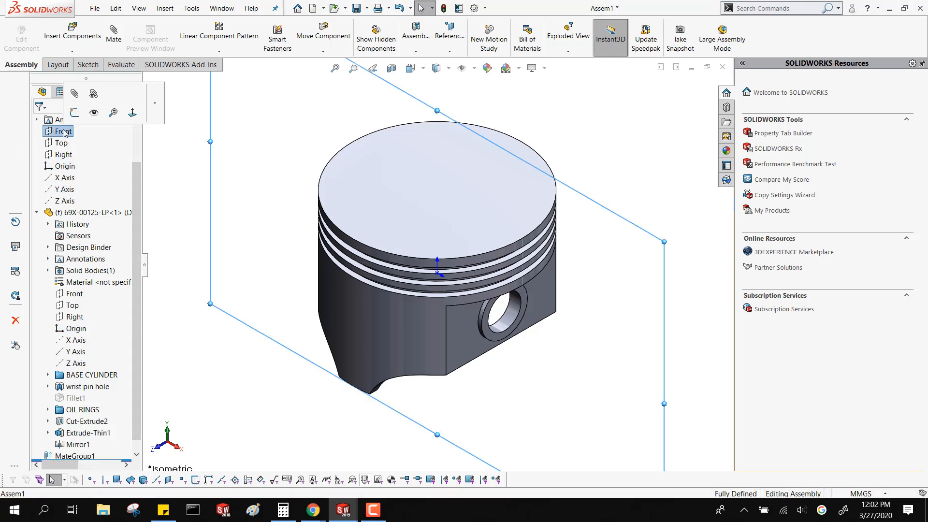
{"action": "left_click", "coordinate": [72, 294]}
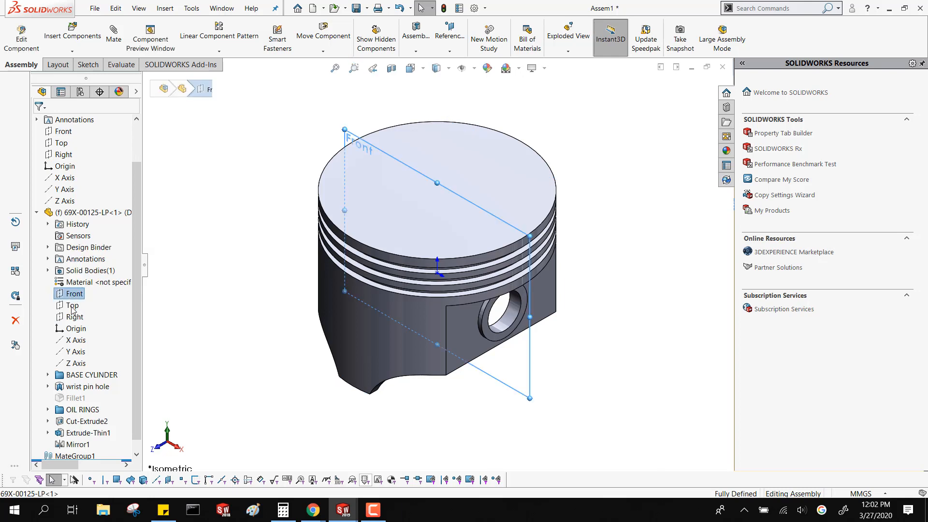
{"action": "left_click", "coordinate": [72, 305]}
{"action": "left_click", "coordinate": [59, 143]}
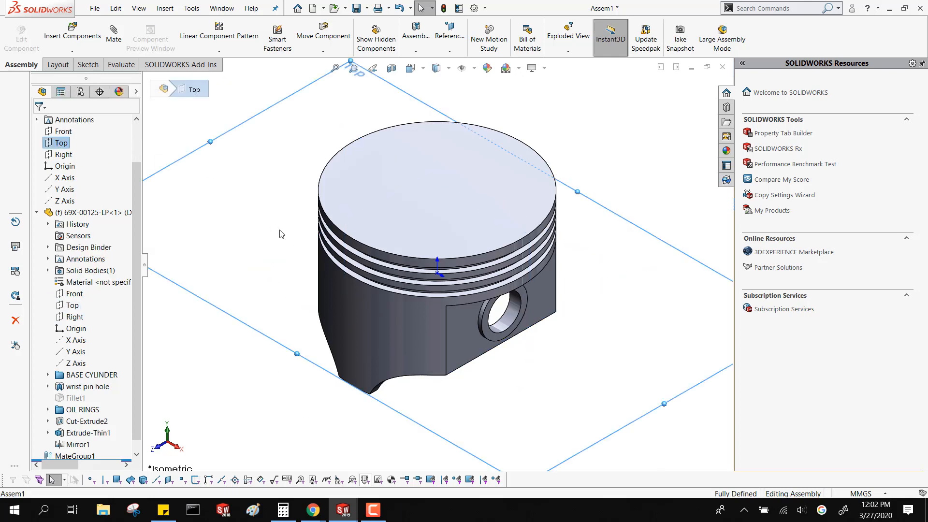
{"action": "key", "text": "f"}
{"action": "left_click", "coordinate": [205, 342]}
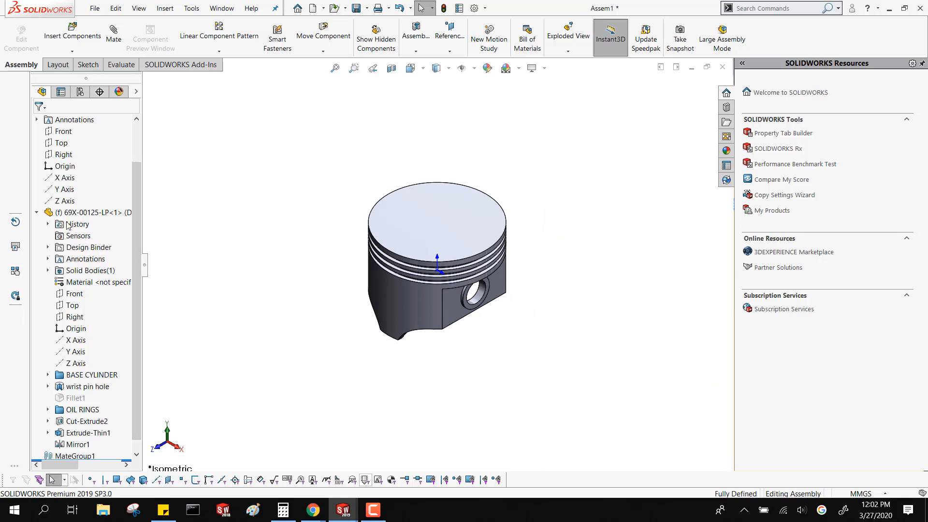
{"action": "left_click", "coordinate": [39, 213]}
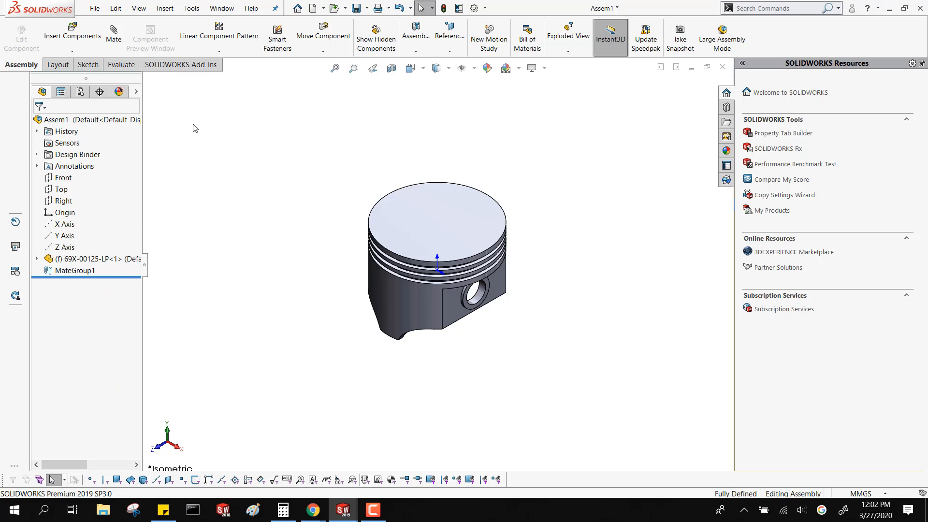
- Insert the wrist pin part 69X-02344-LP at the assembly origin
{"action": "left_click", "coordinate": [73, 31]}
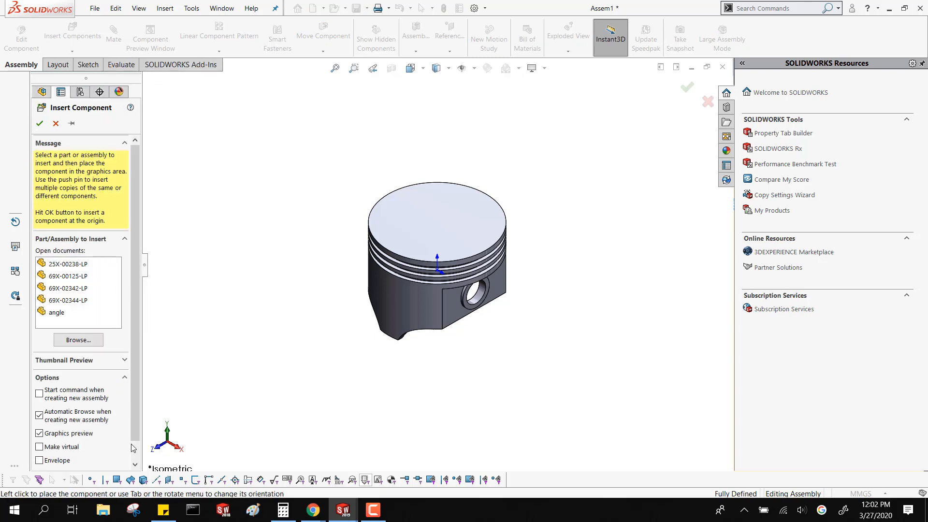
{"action": "left_click", "coordinate": [77, 288]}
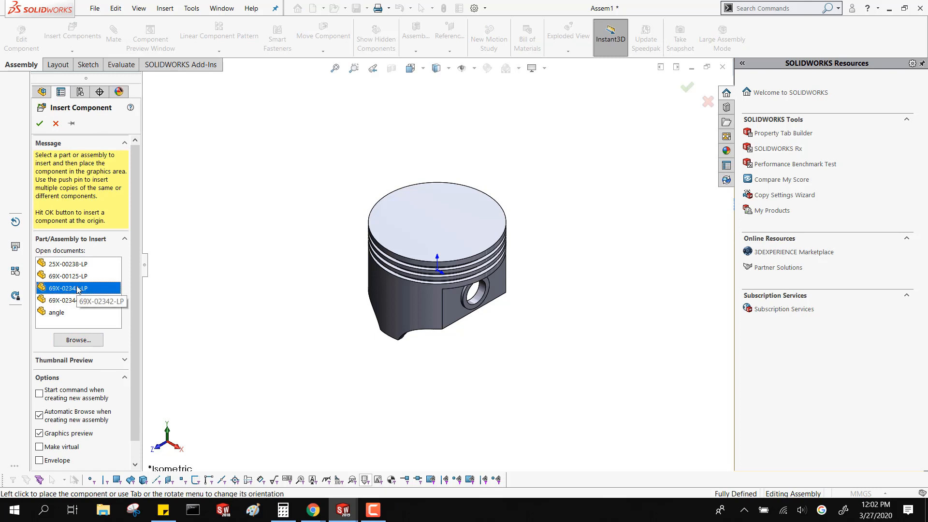
{"action": "left_click", "coordinate": [76, 301]}
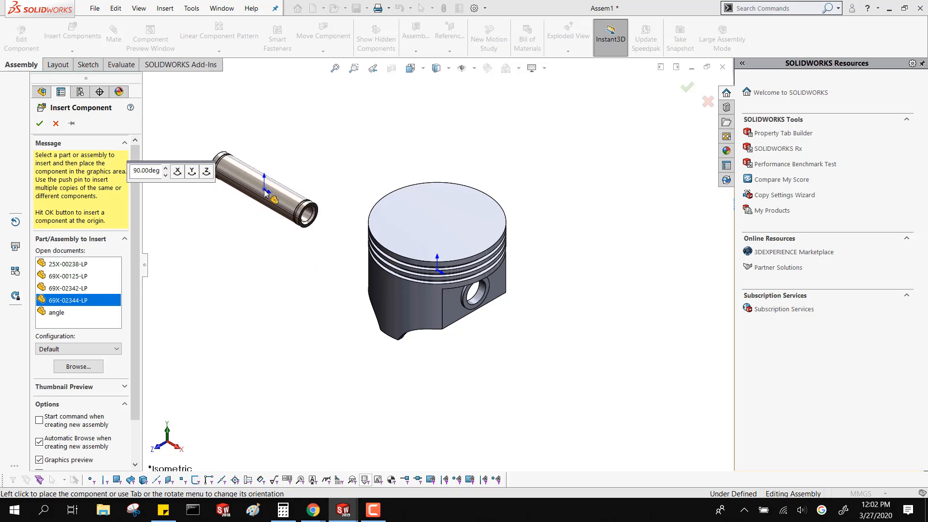
{"action": "left_click", "coordinate": [40, 124]}
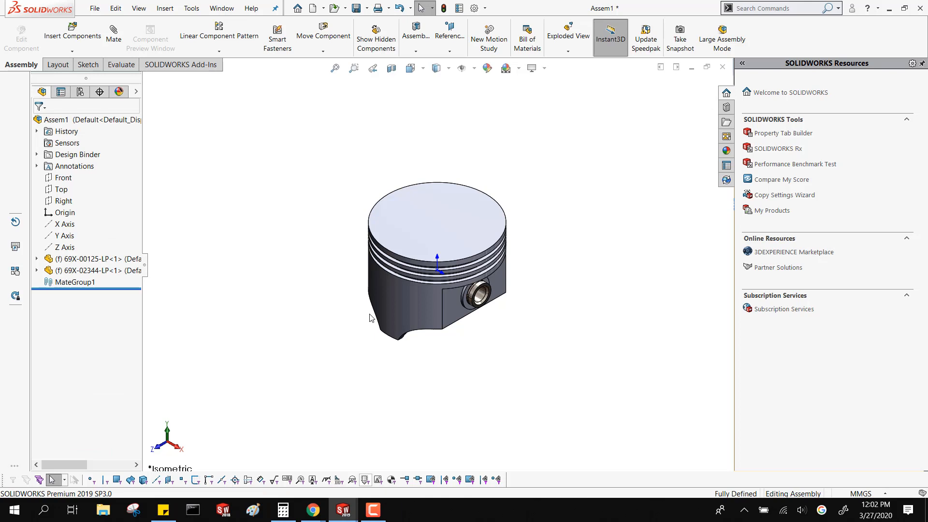
- Inspect the wrist pin's position inside the piston from several angles and check the assembly's mate group
{"action": "middle_click_drag", "start_coordinate": [412, 271], "coordinate": [378, 135]}
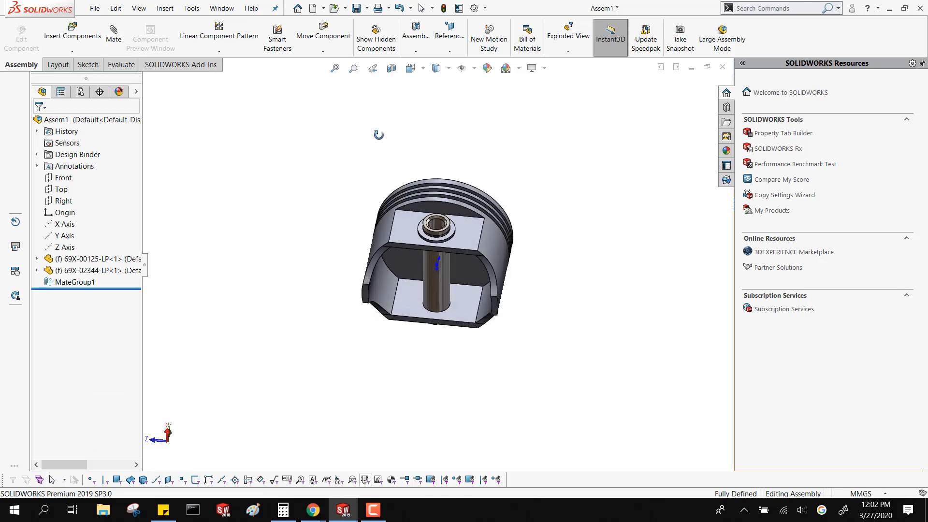
{"action": "middle_click_drag", "start_coordinate": [346, 188], "coordinate": [312, 230]}
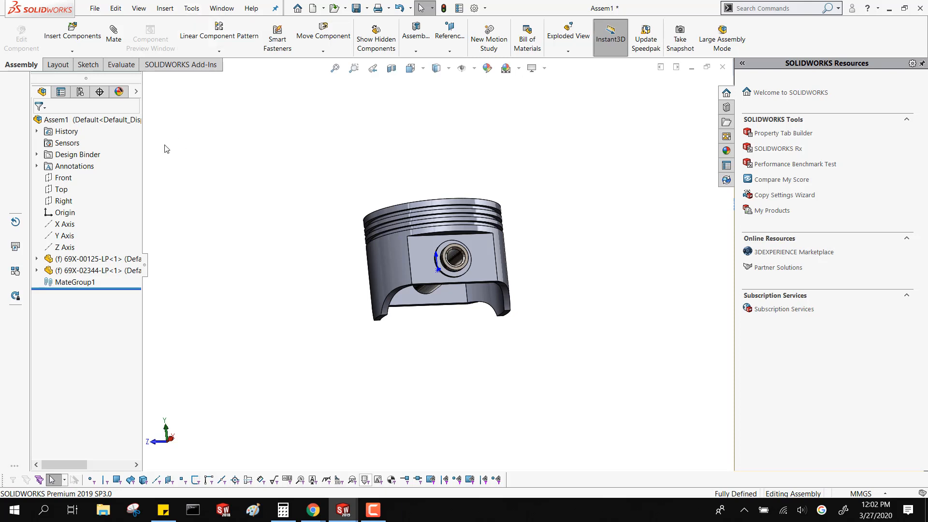
{"action": "left_click", "coordinate": [53, 284]}
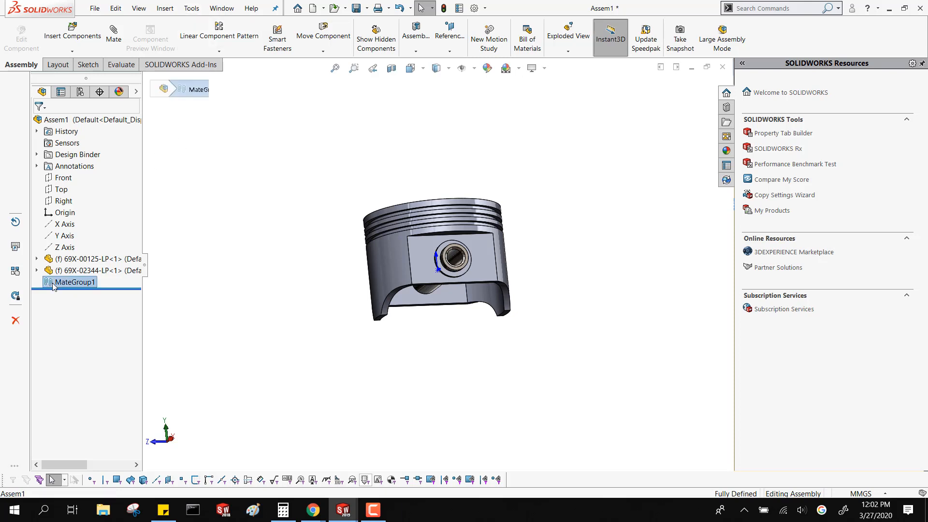
{"action": "key", "text": "ctrl"}
{"action": "key", "text": "ctrl+7"}
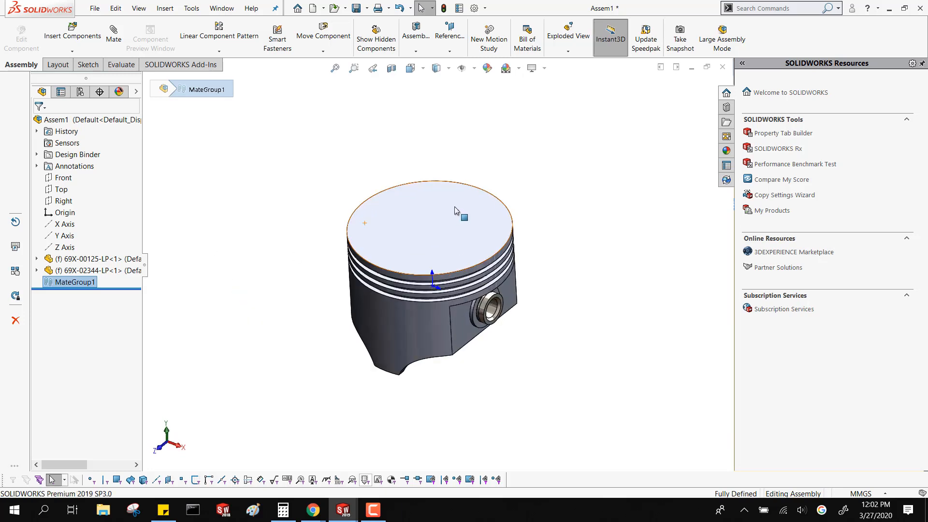
{"action": "key", "text": "f"}
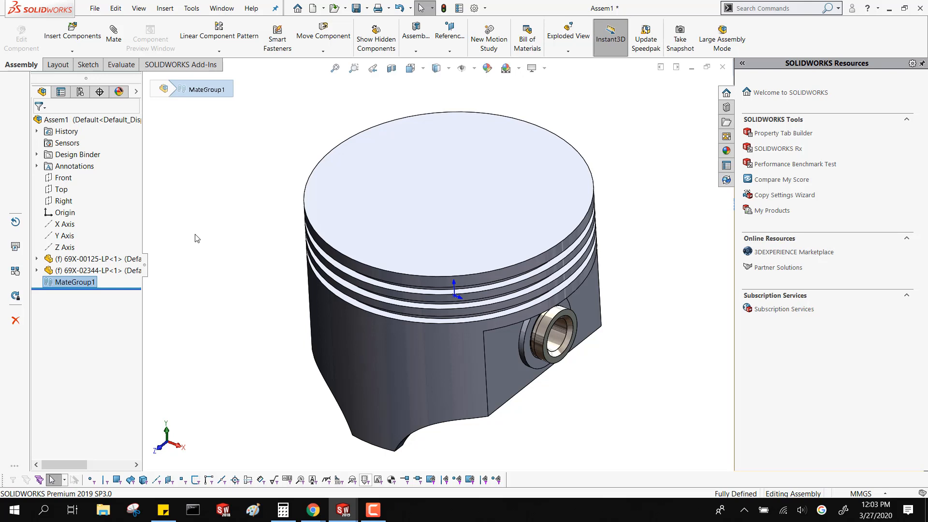
- Float the wrist pin 69X-02344-LP and move it out of the piston
{"action": "right_click", "coordinate": [98, 270]}
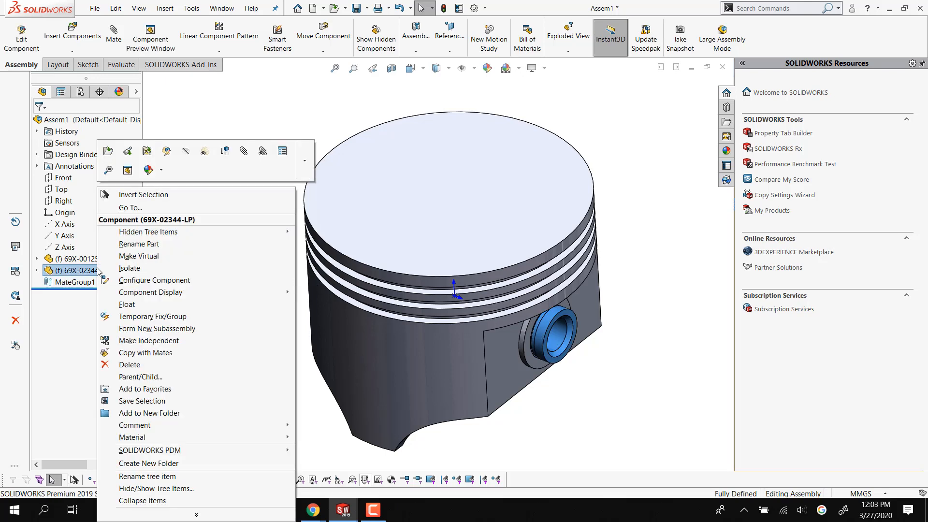
{"action": "left_click", "coordinate": [126, 304]}
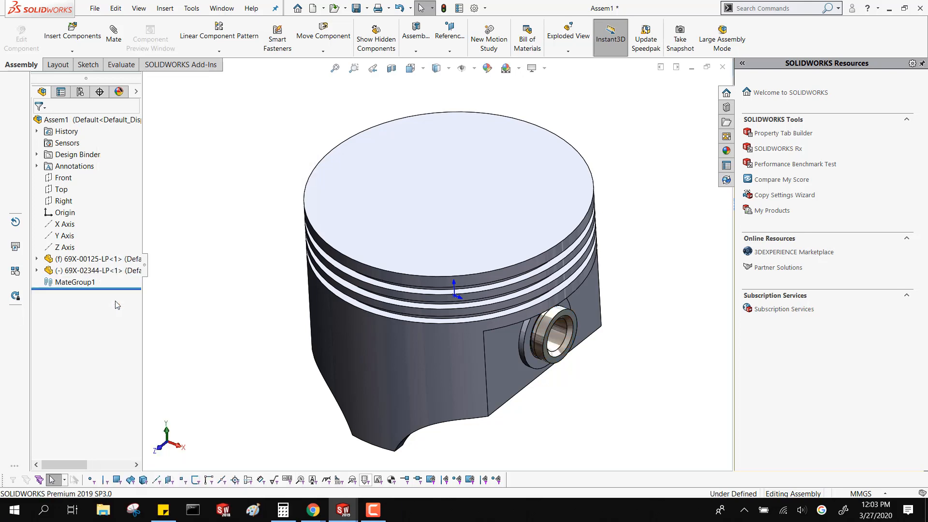
{"action": "left_click_drag", "start_coordinate": [563, 350], "coordinate": [705, 236]}
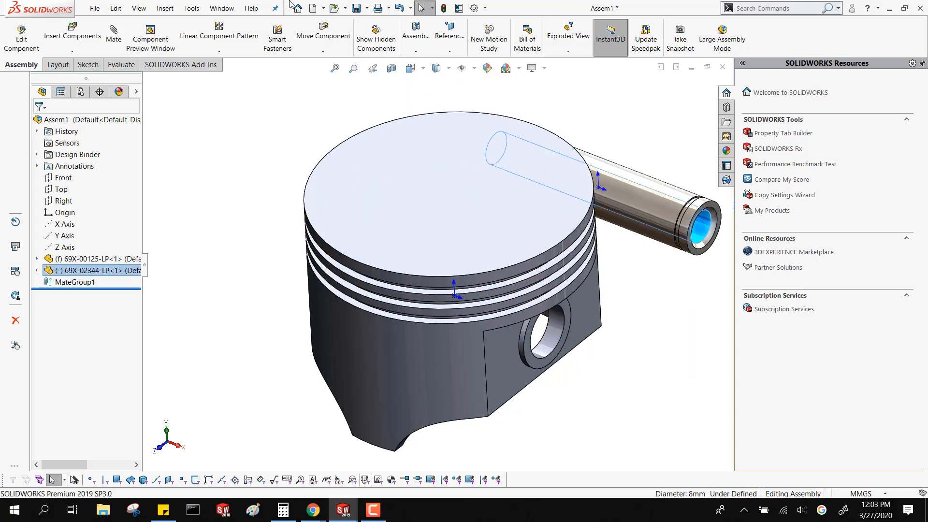
- Undo the wrist pin's move and fix the pin in place
{"action": "left_click", "coordinate": [399, 8]}
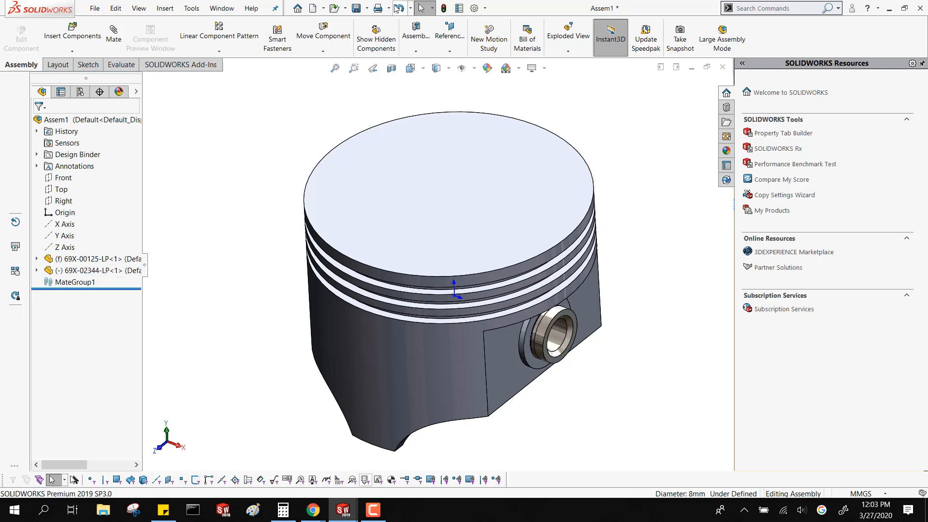
{"action": "right_click", "coordinate": [135, 270]}
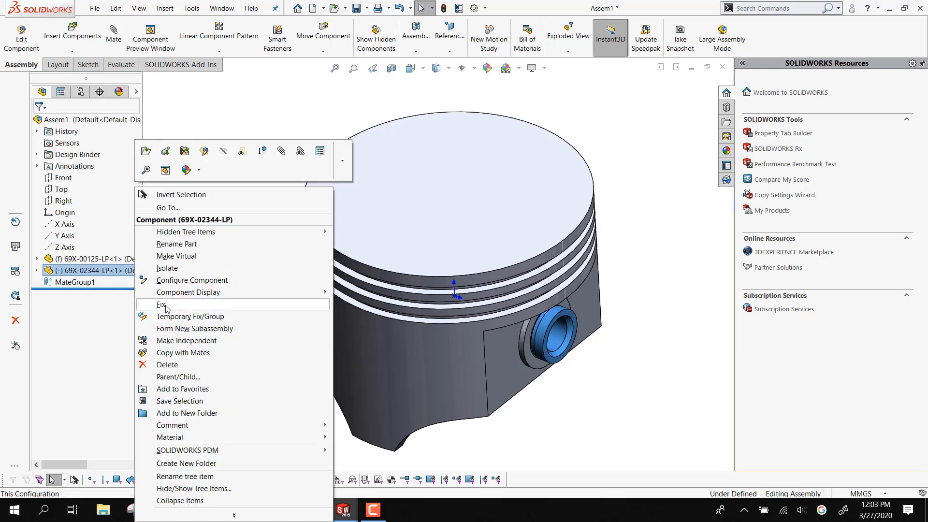
{"action": "left_click", "coordinate": [165, 304]}
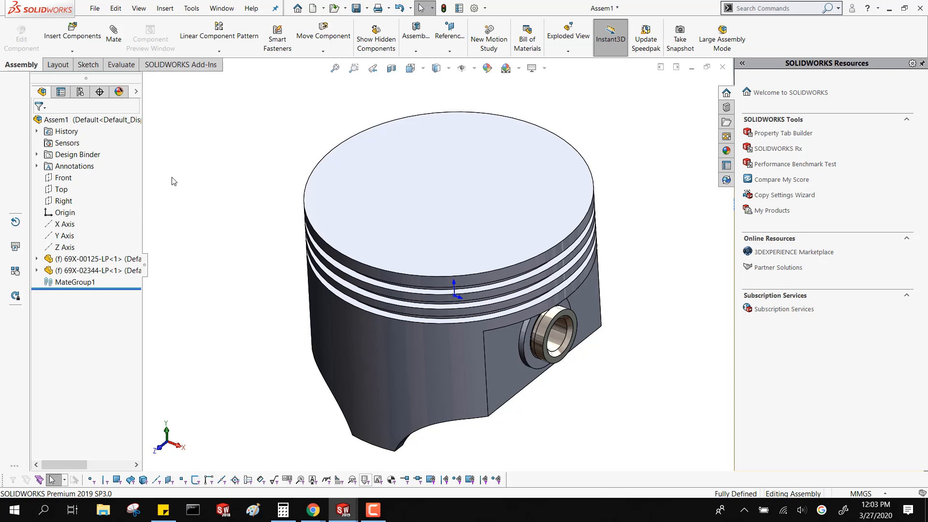
- Insert the connecting rod part 69X-02342-LP, rotate it about Y in 90-degree increments, and place it beside the piston
{"action": "scroll", "coordinate": [544, 377], "scroll_direction": "up", "scroll_amount": 3}
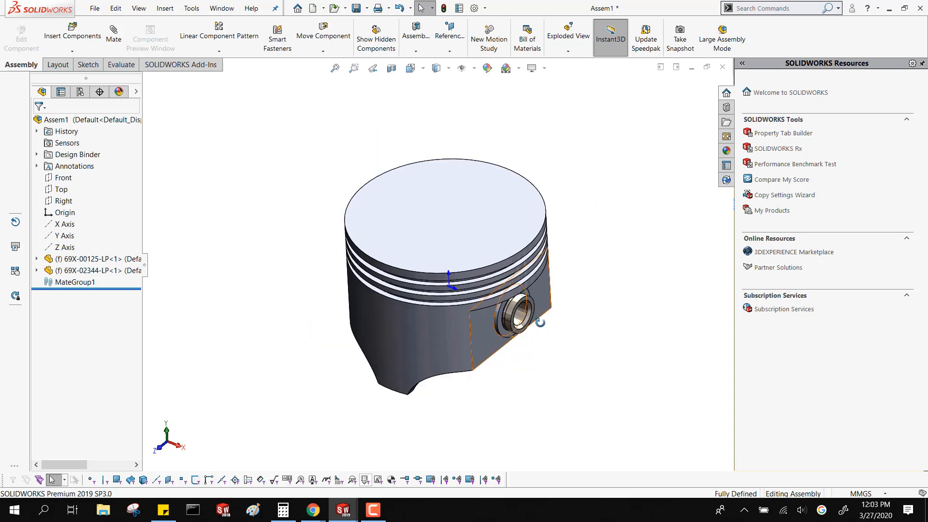
{"action": "middle_click_drag", "start_coordinate": [540, 323], "coordinate": [331, 196]}
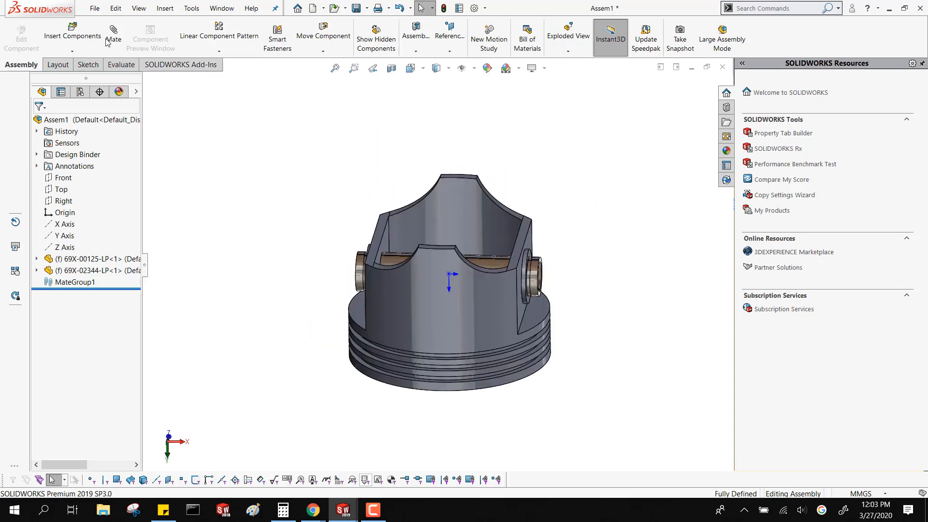
{"action": "left_click", "coordinate": [72, 30]}
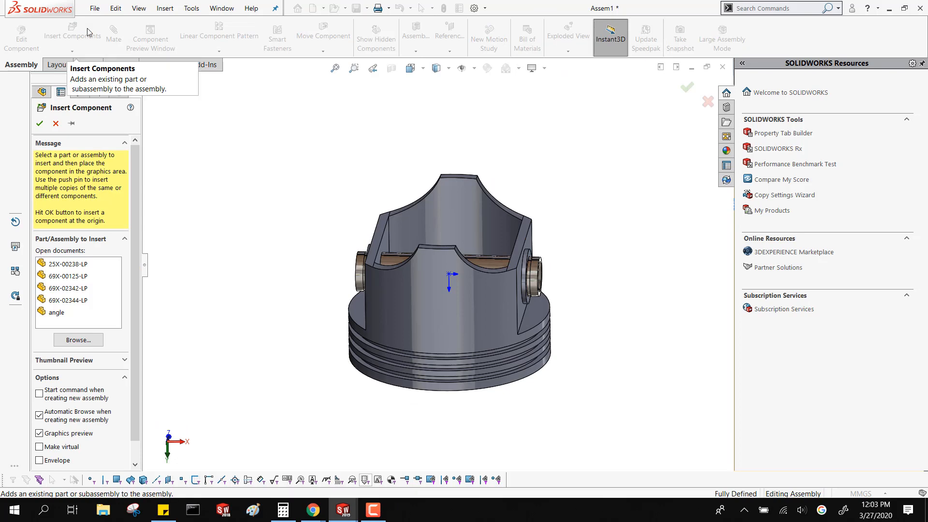
{"action": "left_click", "coordinate": [70, 288]}
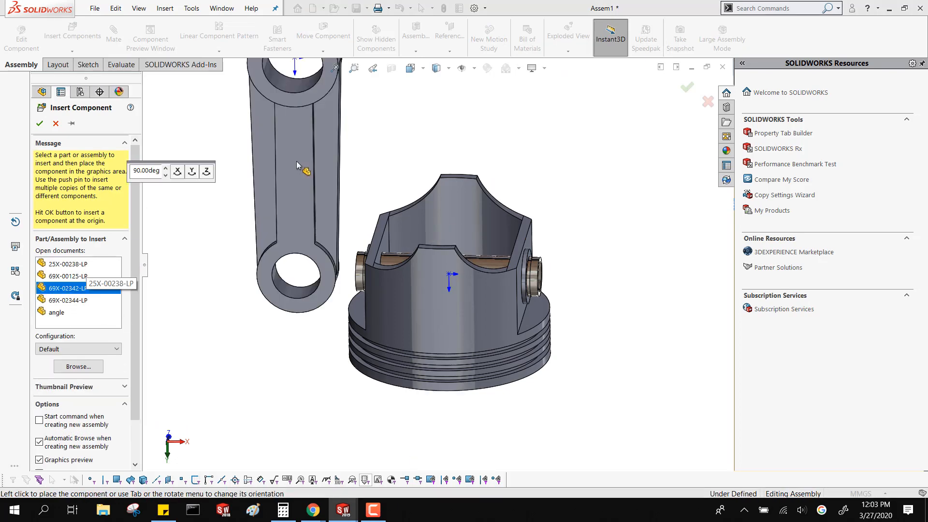
{"action": "scroll", "coordinate": [317, 237], "scroll_direction": "up", "scroll_amount": 1}
{"action": "middle_click_drag", "start_coordinate": [321, 243], "coordinate": [290, 232]}
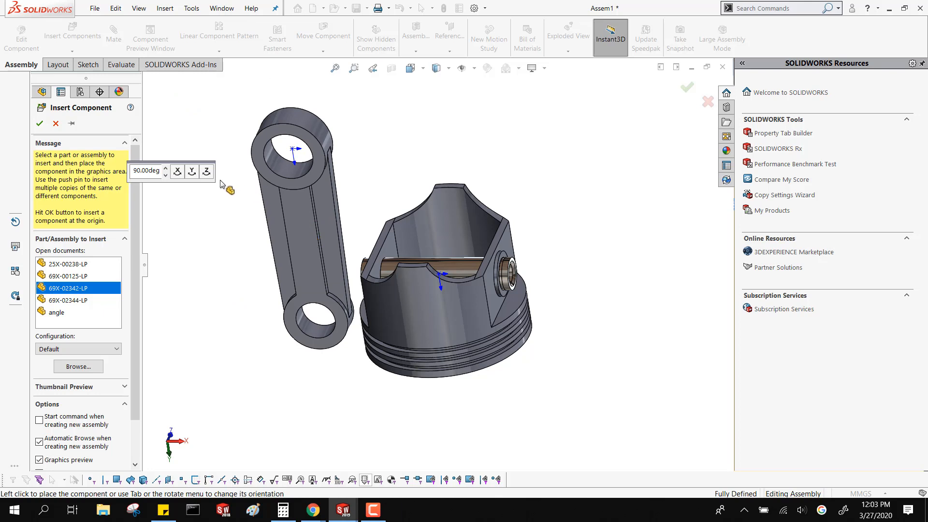
{"action": "left_click", "coordinate": [193, 172]}
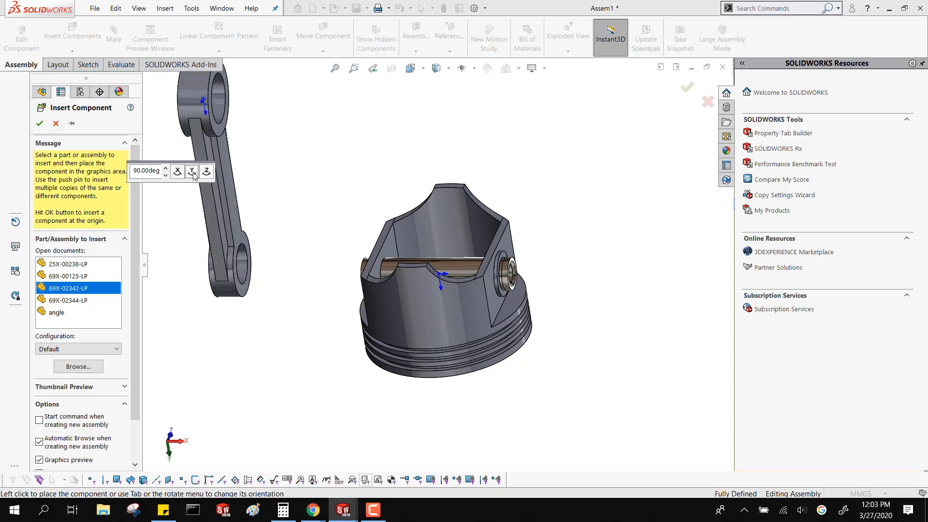
{"action": "left_click", "coordinate": [192, 172]}
{"action": "left_click", "coordinate": [193, 172]}
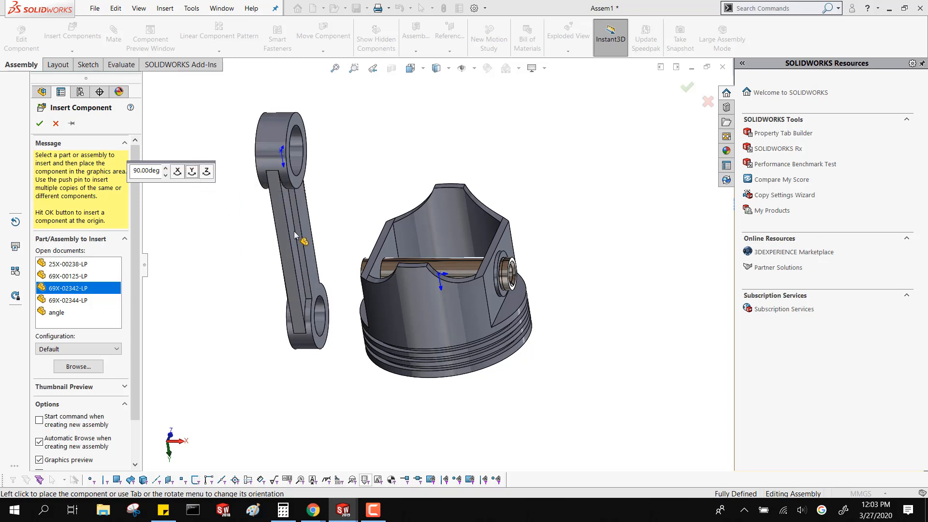
{"action": "left_click", "coordinate": [281, 243]}
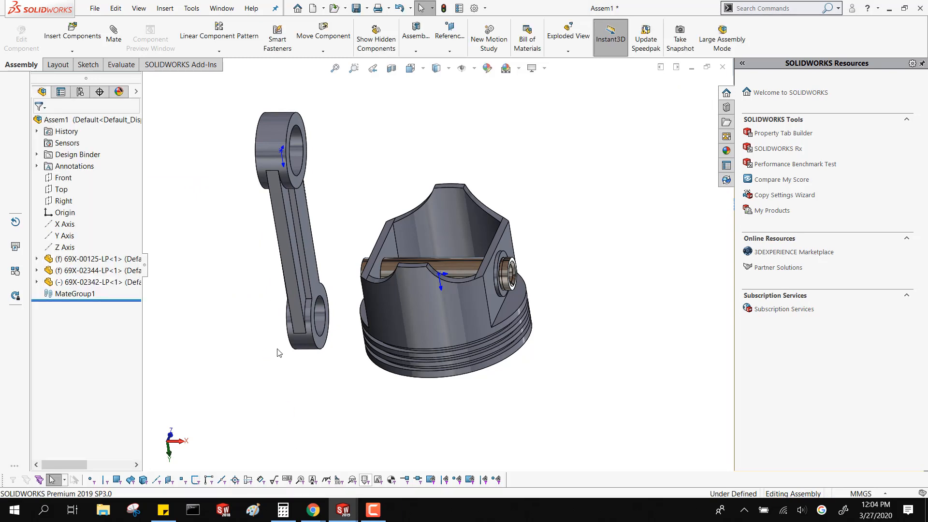
- Move the connecting rod freely up and toward the piston so that its lower end lies behind the piston's rim
{"action": "middle_click_drag", "start_coordinate": [258, 335], "coordinate": [145, 420]}
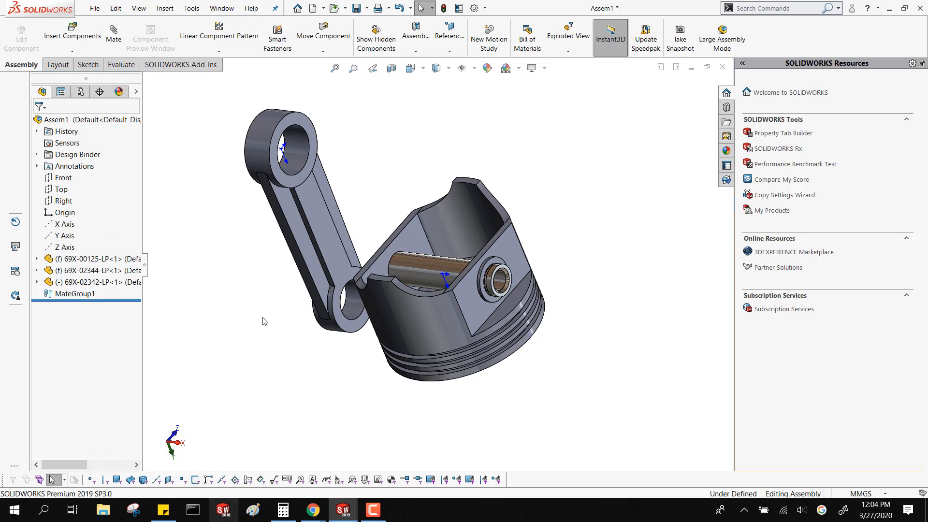
{"action": "left_click_drag", "start_coordinate": [273, 172], "coordinate": [553, 235]}
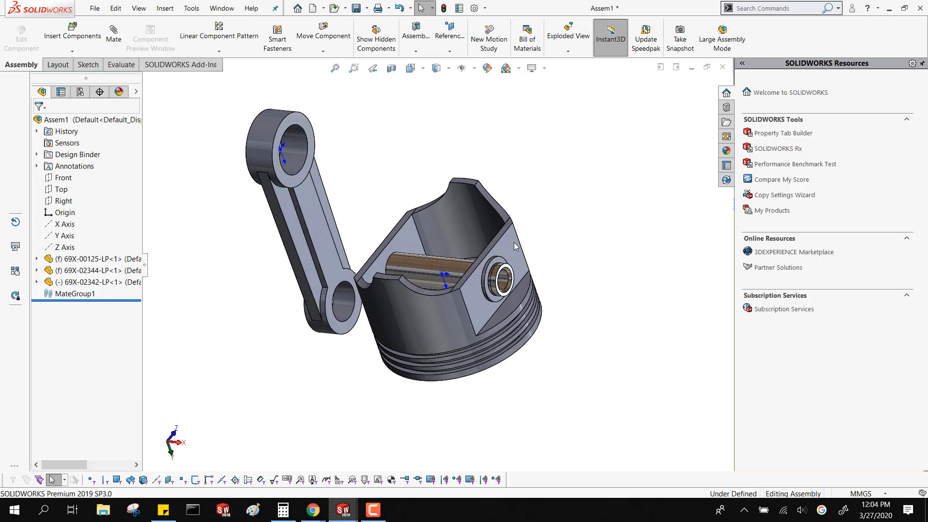
{"action": "scroll", "coordinate": [515, 244], "scroll_direction": "down", "scroll_amount": 1}
{"action": "scroll", "coordinate": [449, 261], "scroll_direction": "up", "scroll_amount": 1}
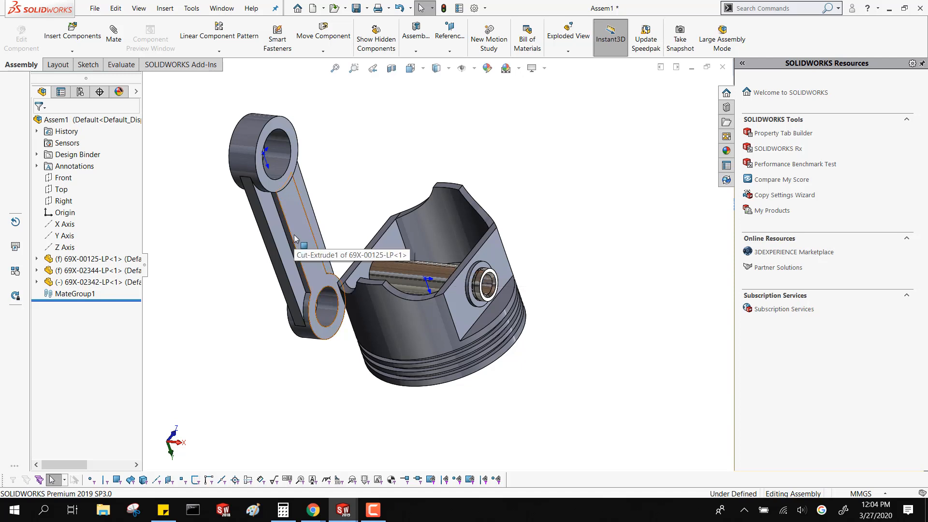
{"action": "left_click_drag", "start_coordinate": [308, 252], "coordinate": [334, 198]}
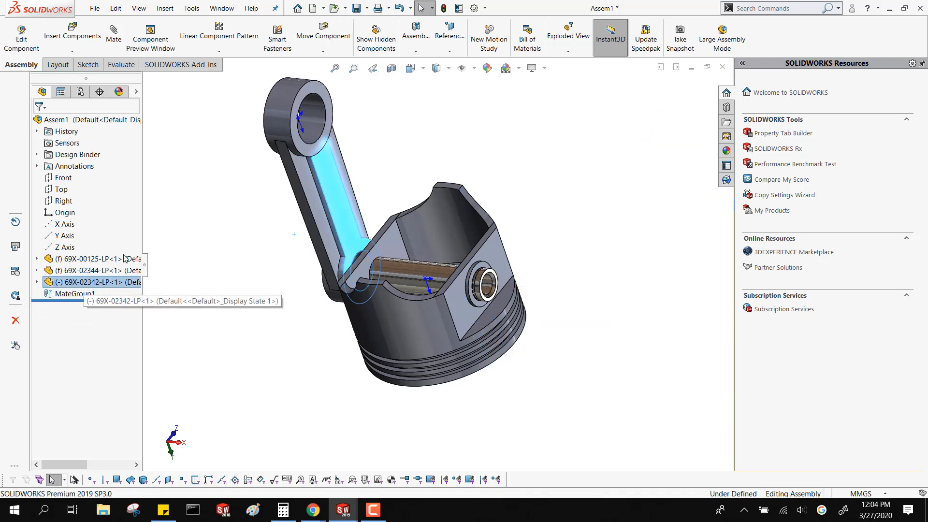
{"action": "left_click", "coordinate": [261, 229]}
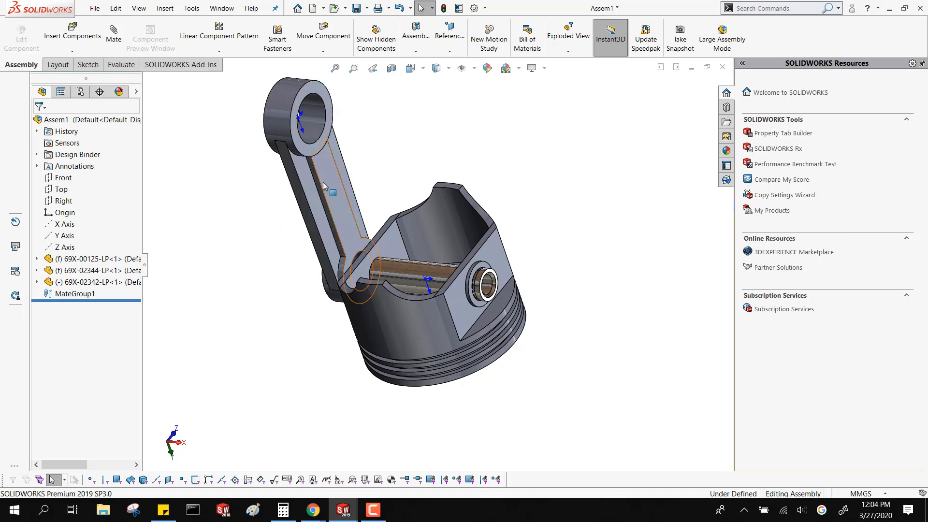
- Rotate the connecting rod freely until it is seen edge-on, and move it clear of the piston
{"action": "left_click_drag", "start_coordinate": [328, 192], "coordinate": [401, 187]}
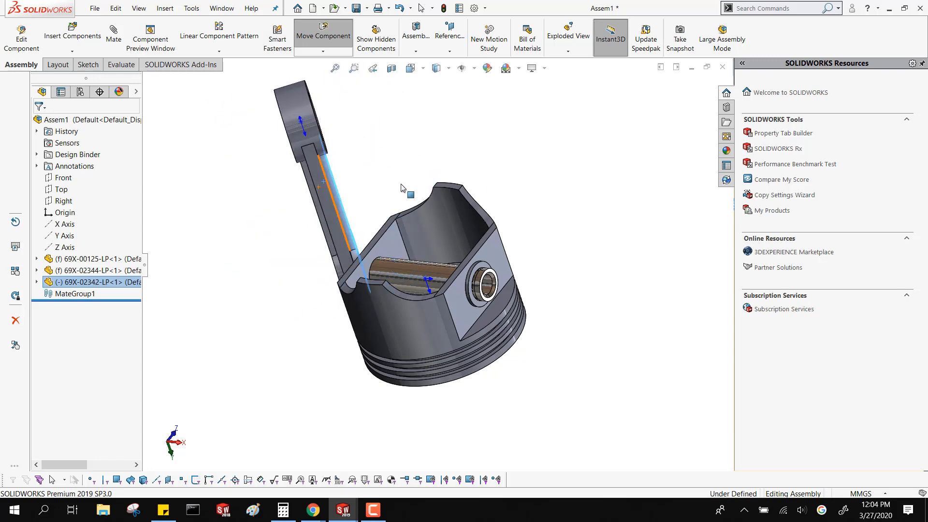
{"action": "left_click", "coordinate": [256, 297]}
{"action": "left_click", "coordinate": [323, 187]}
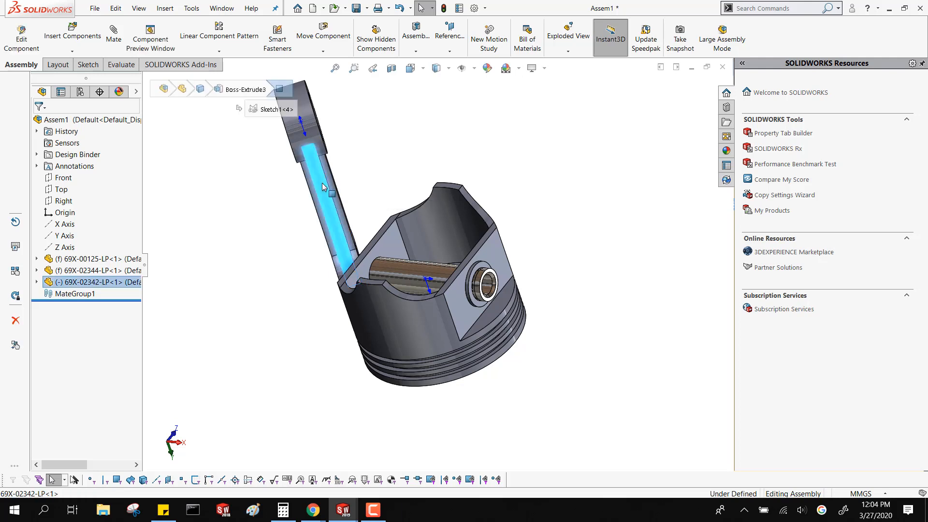
{"action": "left_click_drag", "start_coordinate": [324, 187], "coordinate": [261, 270]}
{"action": "key", "text": "Escape"}
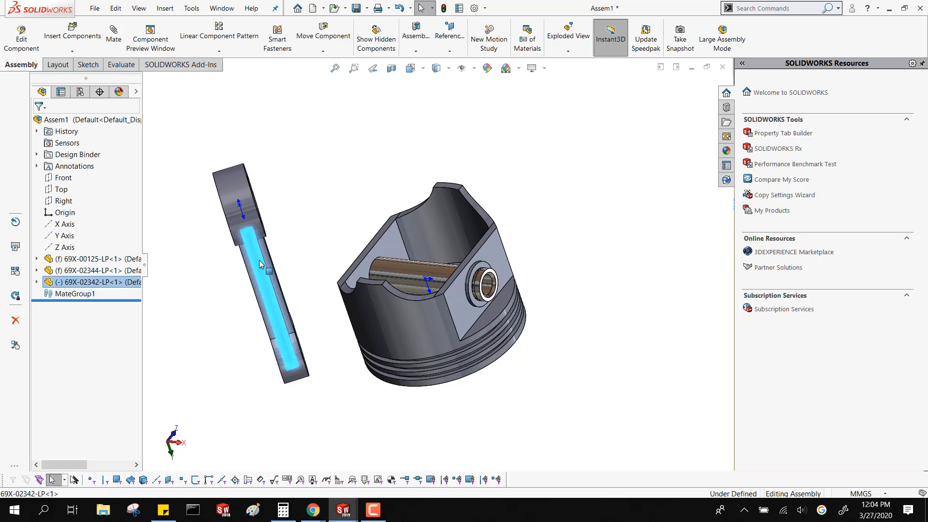
- Rotate the connecting rod freely so it stands nearly upright beside the piston with both bores facing the viewer
{"action": "right_click_drag", "start_coordinate": [259, 261], "coordinate": [312, 86]}
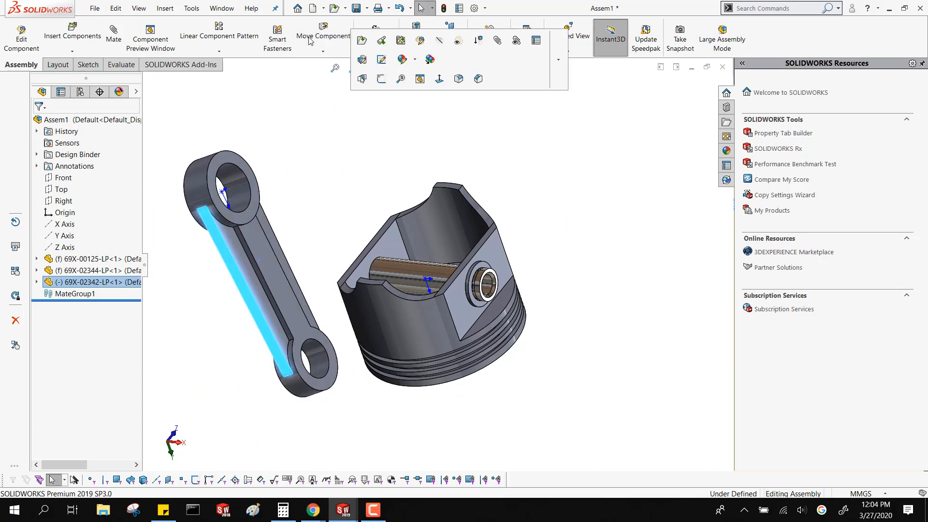
{"action": "left_click", "coordinate": [301, 138]}
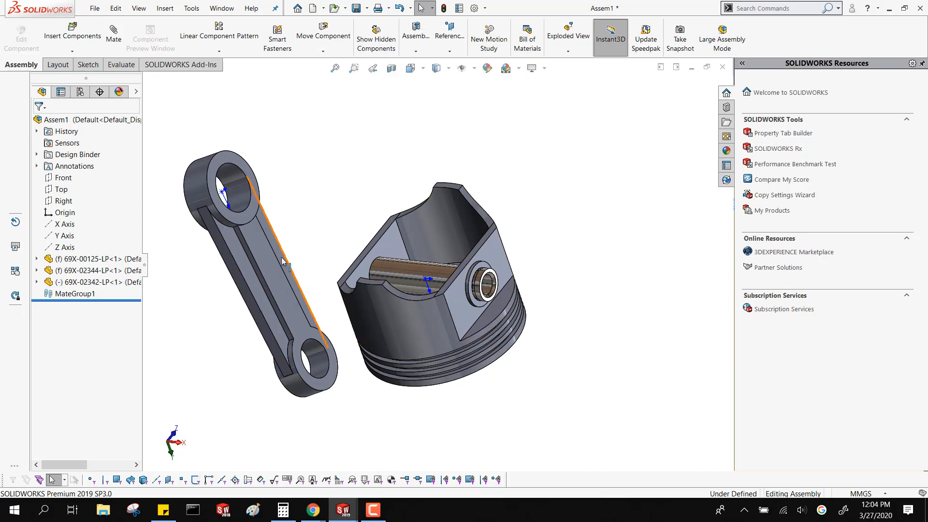
{"action": "left_click_drag", "start_coordinate": [267, 255], "coordinate": [269, 280]}
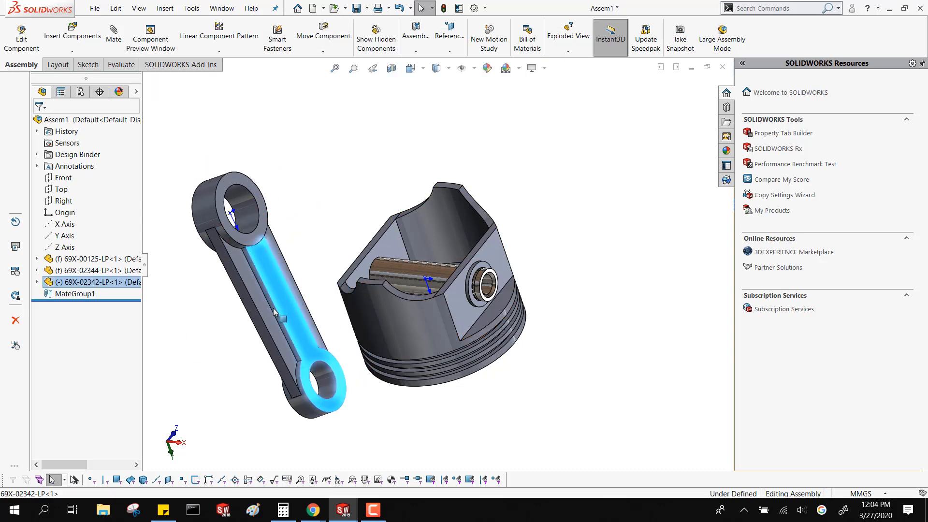
{"action": "mouse_move", "coordinate": [278, 312]}
{"action": "right_mouse_down"}
{"action": "mouse_move", "coordinate": [211, 346]}
{"action": "mouse_move", "coordinate": [279, 239]}
{"action": "mouse_move", "coordinate": [269, 326]}
{"action": "right_mouse_up"}
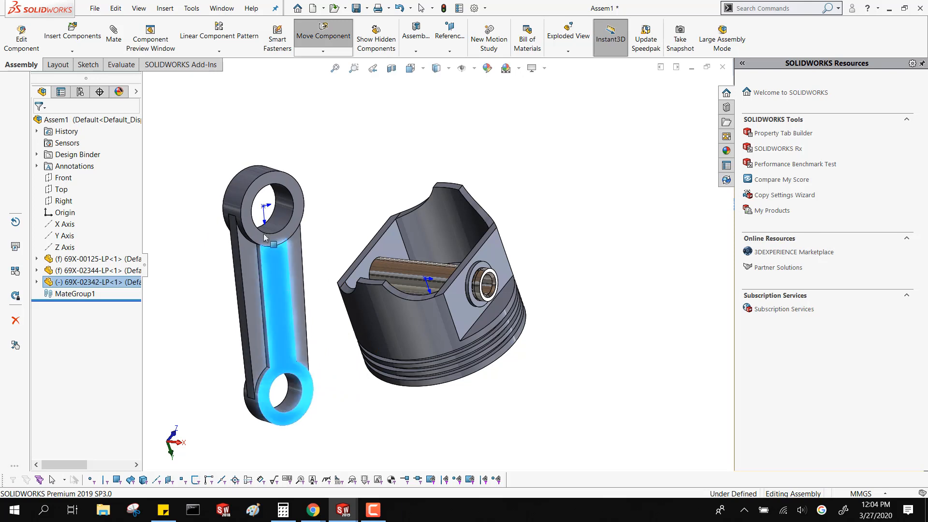
{"action": "left_click", "coordinate": [305, 282]}
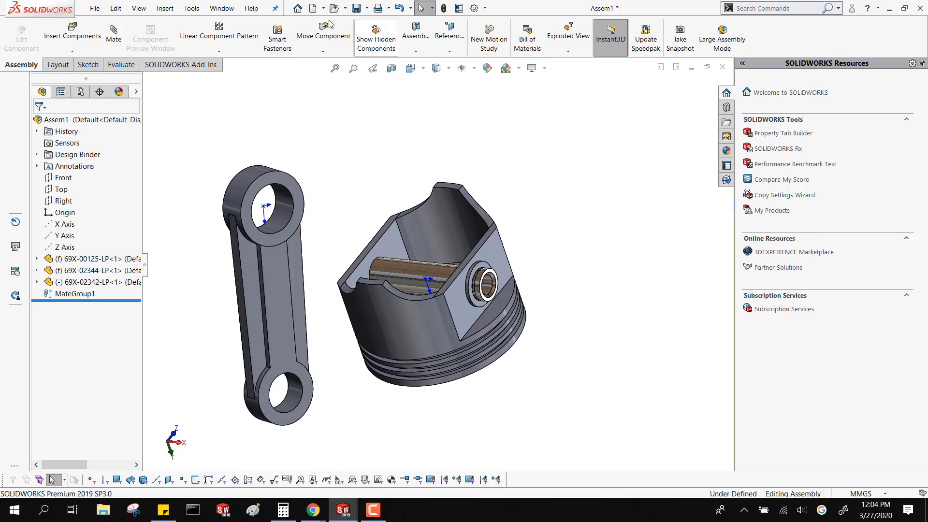
- Move the connecting rod freely so that its small-end bore sits next to the piston at wrist pin height
{"action": "left_click_drag", "start_coordinate": [290, 304], "coordinate": [242, 253]}
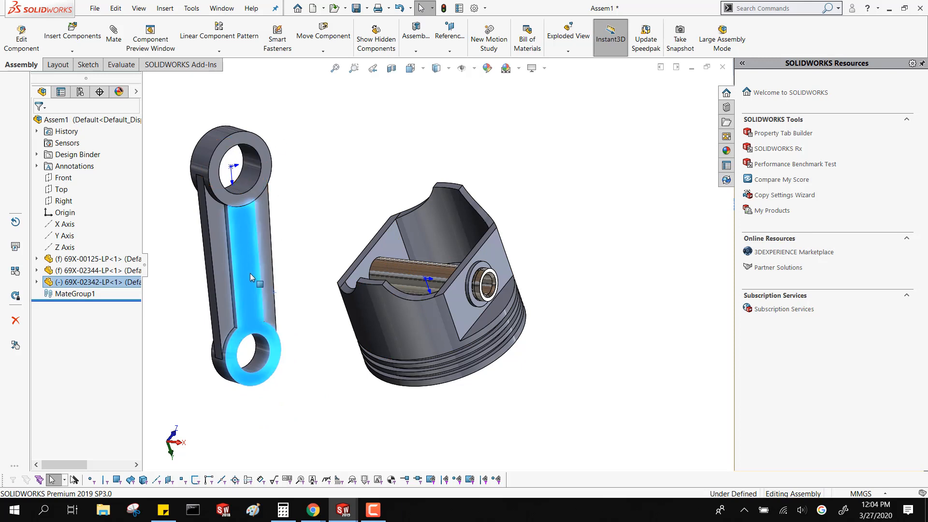
{"action": "left_click_drag", "start_coordinate": [262, 287], "coordinate": [307, 246]}
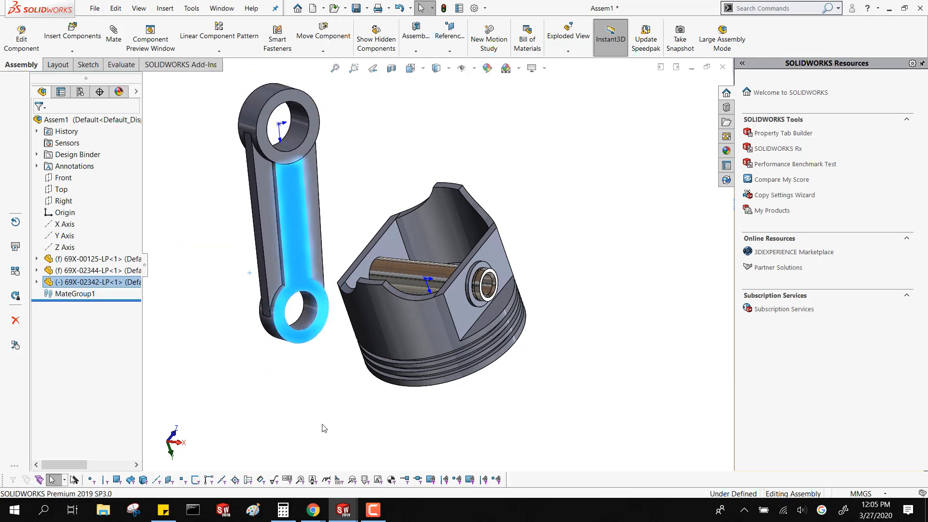
{"action": "left_click", "coordinate": [301, 399]}
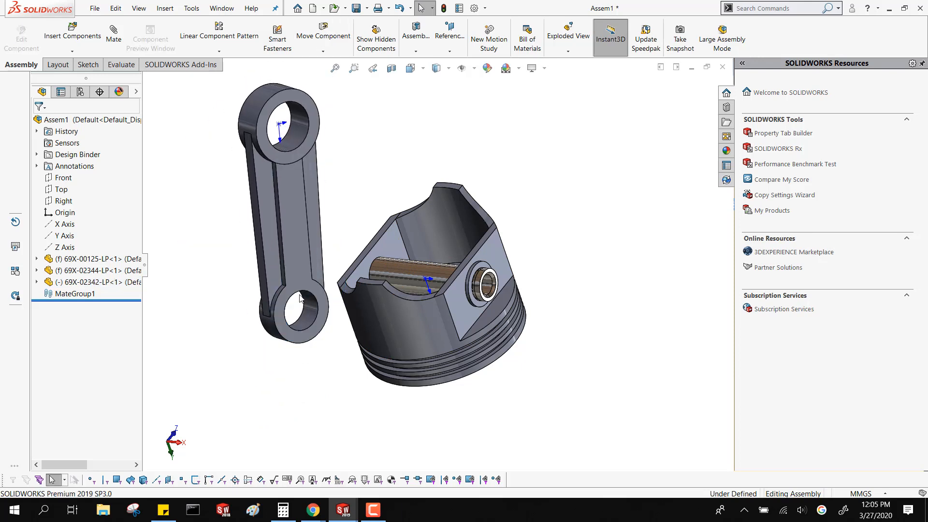
{"action": "left_click_drag", "start_coordinate": [292, 191], "coordinate": [291, 156]}
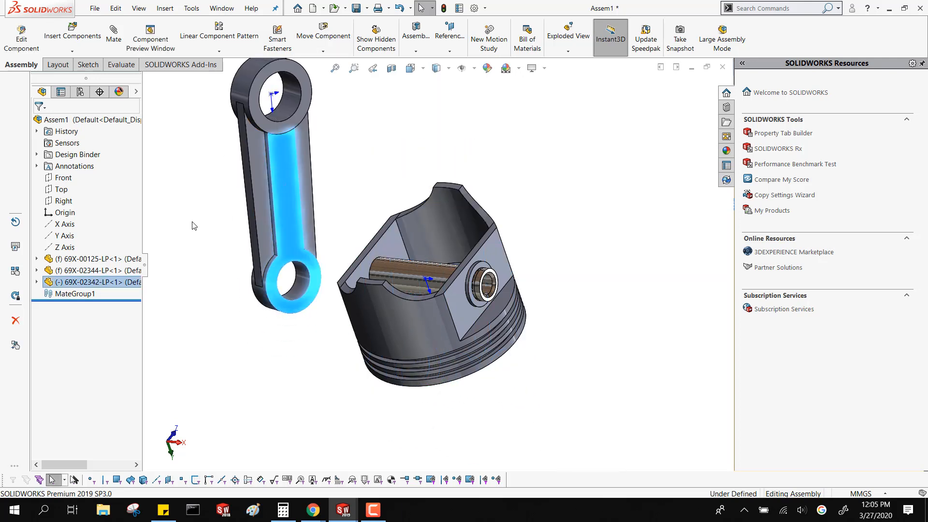
{"action": "left_click", "coordinate": [204, 231]}
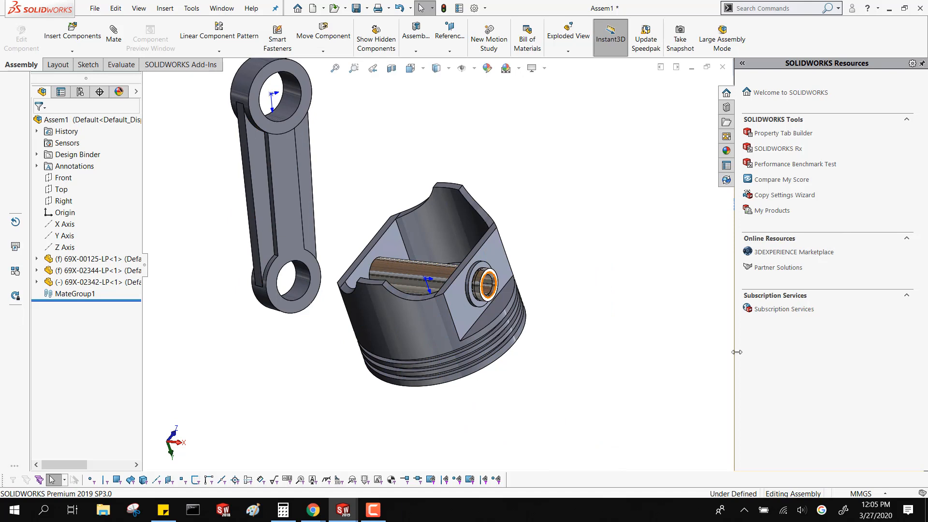
- Add a concentric mate between the wrist pin's outer cylindrical face and the connecting rod's small-end bore
{"action": "left_click", "coordinate": [399, 275]}
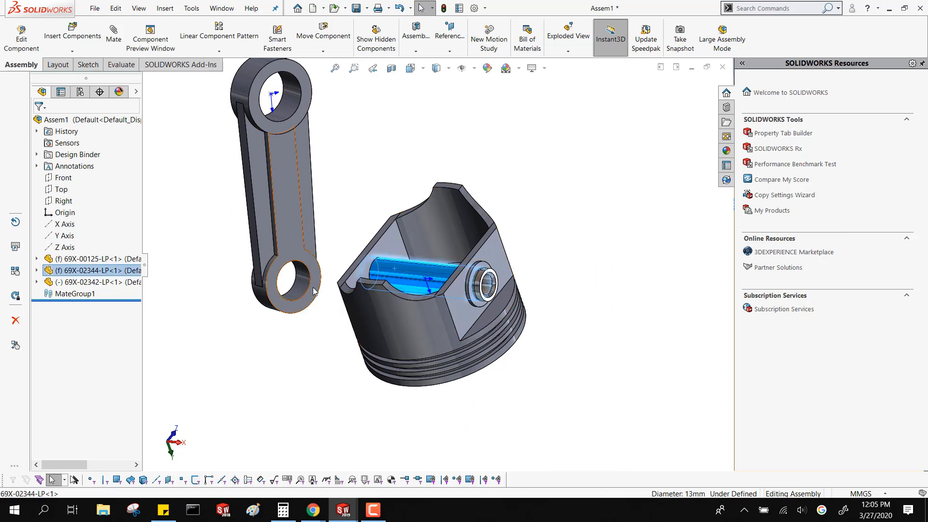
{"action": "left_click", "coordinate": [305, 291], "text": "ctrl"}
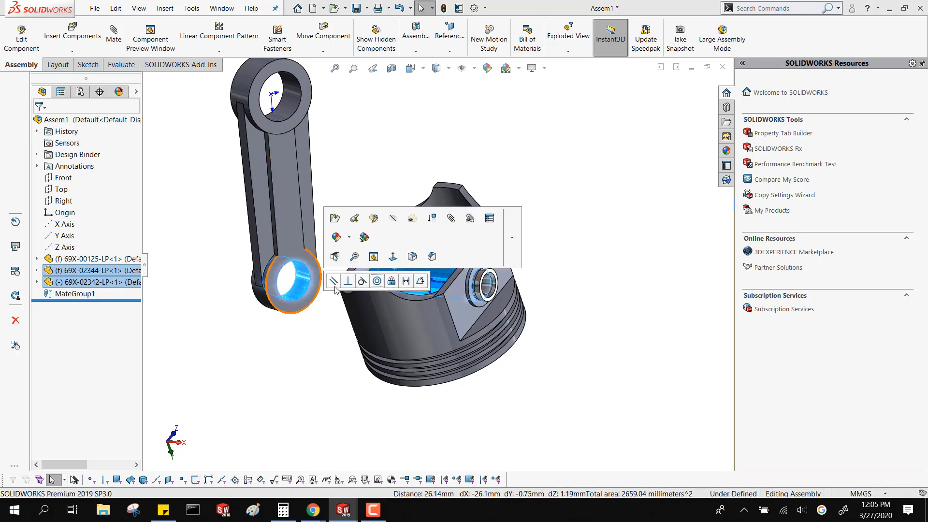
{"action": "left_click", "coordinate": [377, 281]}
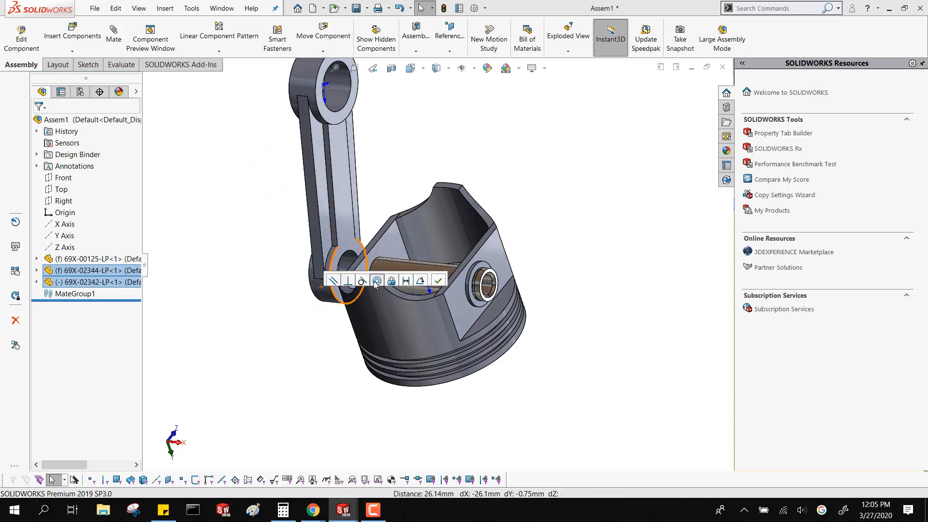
- Mate the connecting rod's Front plane coincident with the assembly's Right plane, and swing the rod about the wrist pin
{"action": "left_click", "coordinate": [37, 283]}
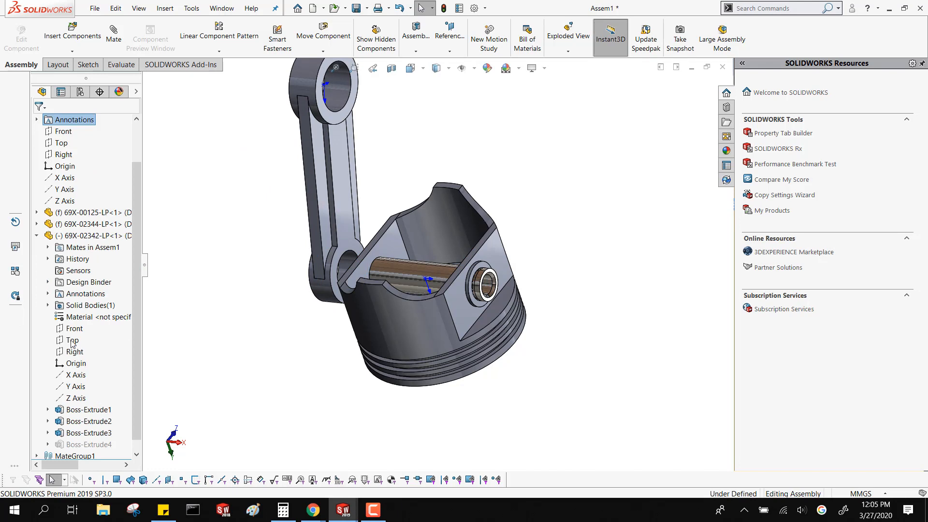
{"action": "left_click", "coordinate": [71, 329]}
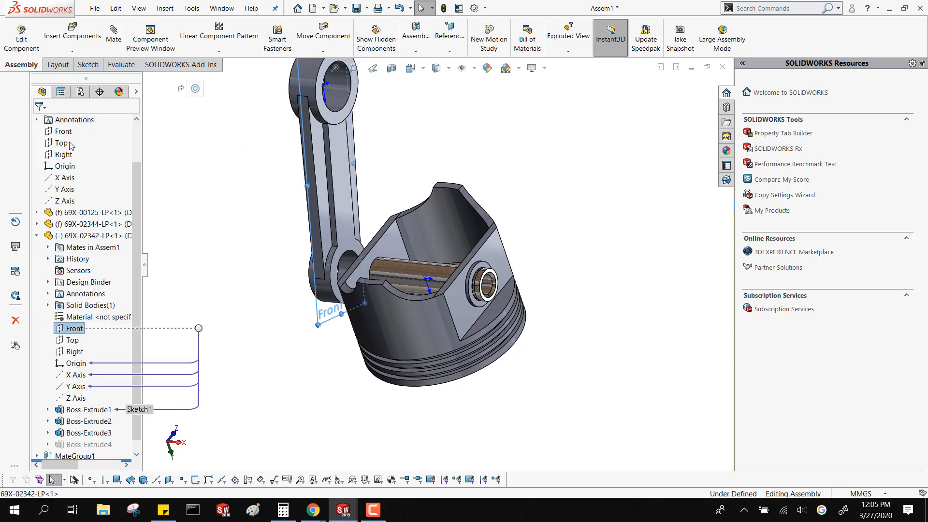
{"action": "left_click_drag", "start_coordinate": [74, 154], "coordinate": [71, 131], "text": "ctrl"}
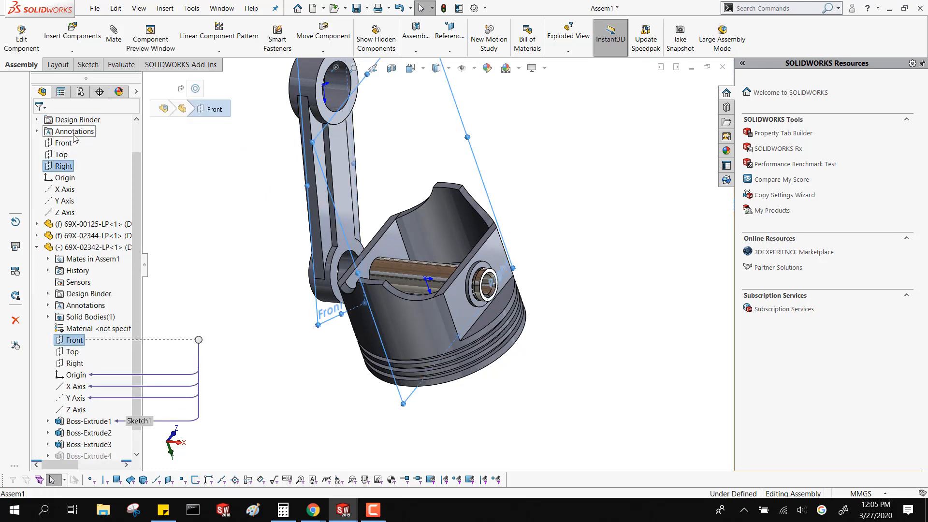
{"action": "left_click", "coordinate": [63, 165], "text": "ctrl"}
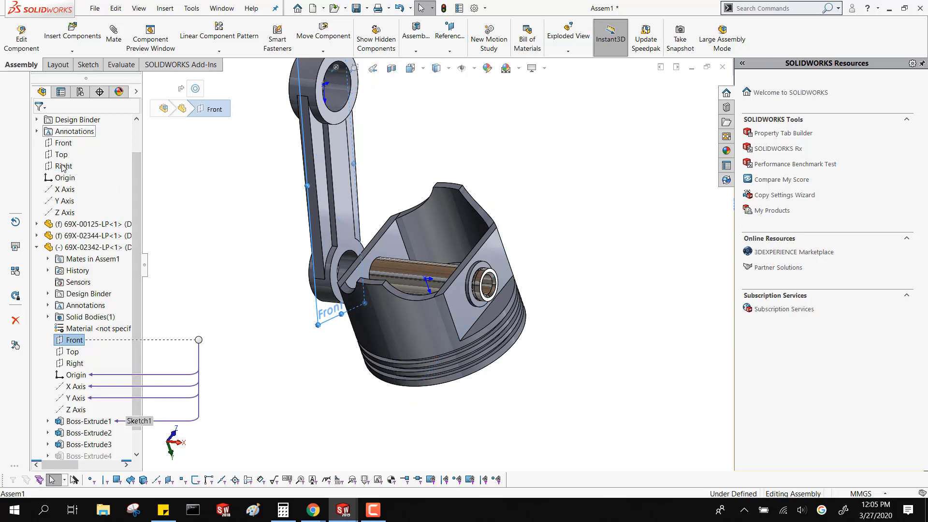
{"action": "left_click", "coordinate": [63, 165], "text": "ctrl"}
{"action": "left_click", "coordinate": [72, 171]}
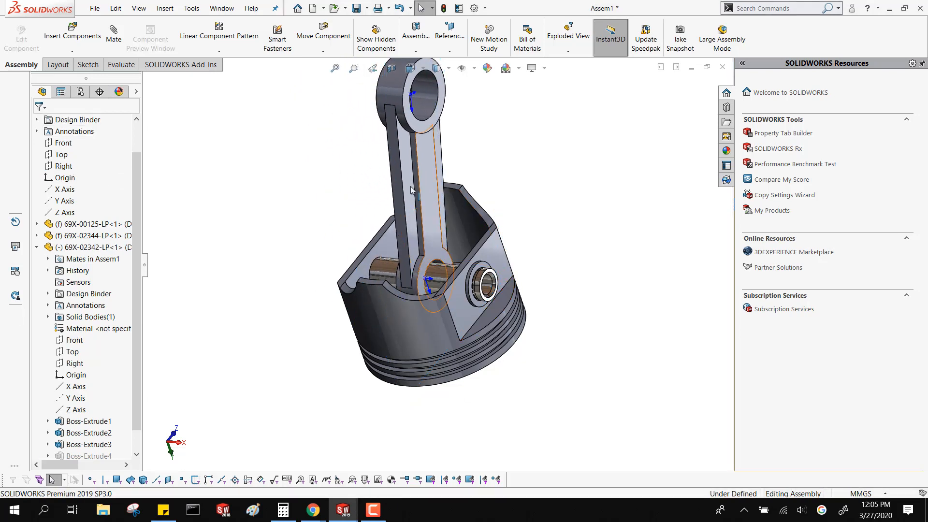
{"action": "left_click_drag", "start_coordinate": [423, 183], "coordinate": [396, 173]}
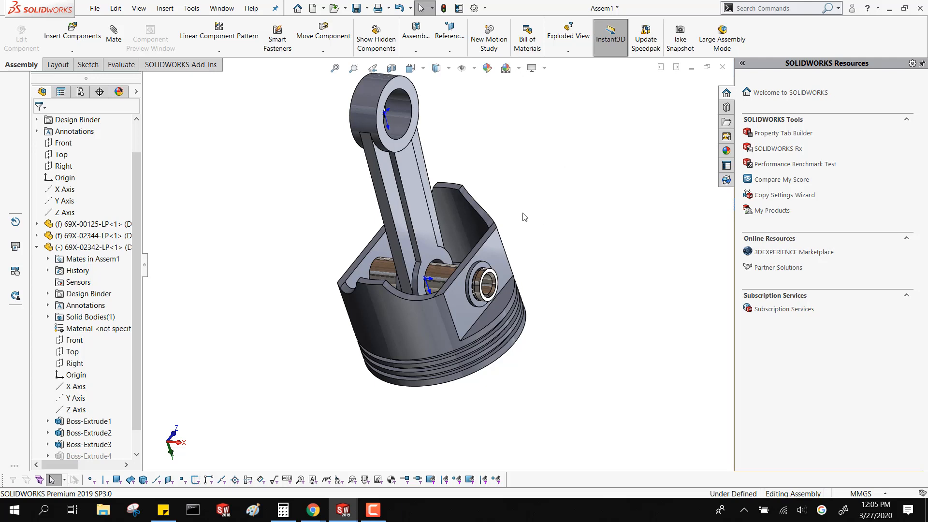
- Swing the connecting rod about the wrist pin to check its remaining freedom of movement
{"action": "mouse_move", "coordinate": [418, 215]}
{"action": "left_mouse_down"}
{"action": "mouse_move", "coordinate": [432, 319]}
{"action": "mouse_move", "coordinate": [416, 226]}
{"action": "left_mouse_up"}
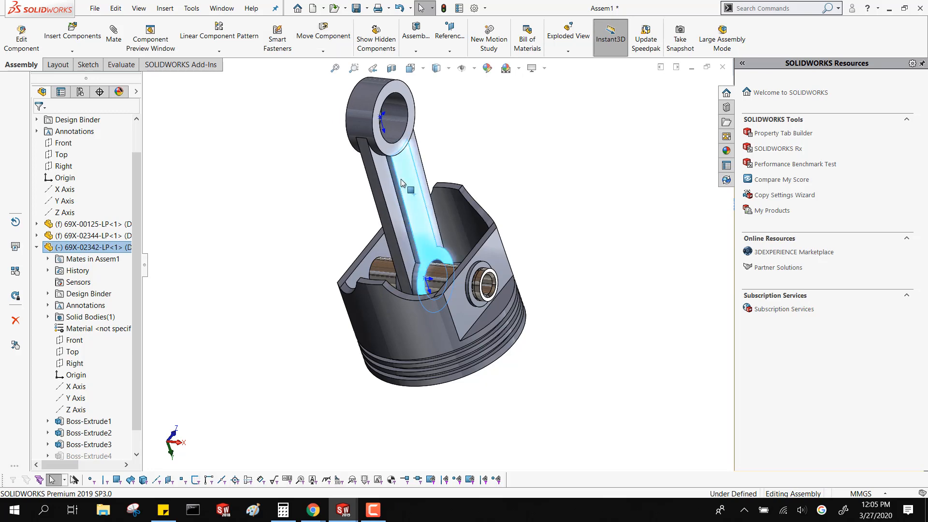
{"action": "left_click", "coordinate": [435, 270]}
{"action": "middle_click_drag", "start_coordinate": [434, 268], "coordinate": [415, 262]}
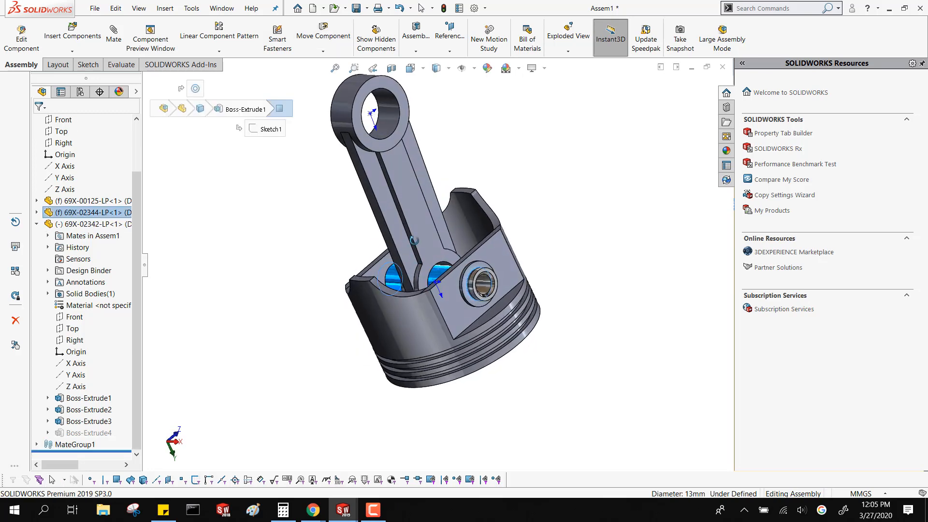
{"action": "left_click_drag", "start_coordinate": [411, 169], "coordinate": [379, 113]}
{"action": "left_click", "coordinate": [238, 229]}
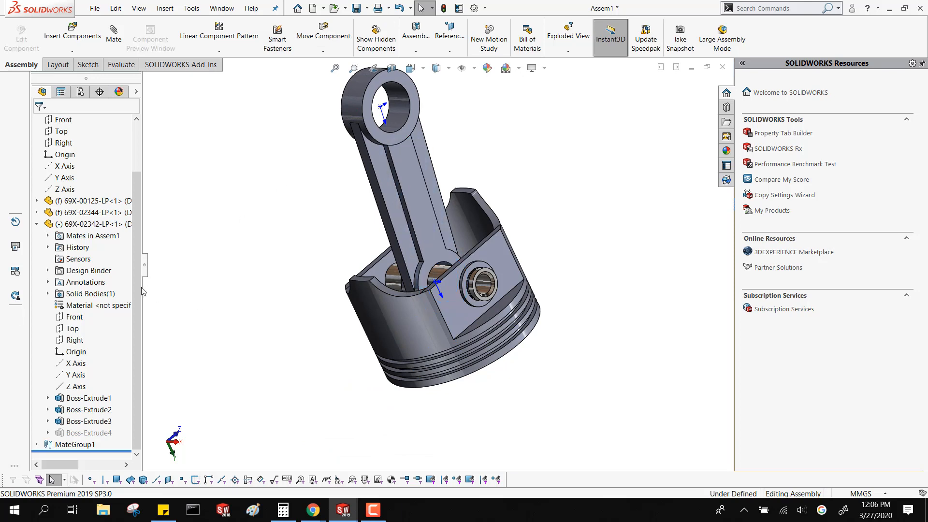
- Mate the connecting rod's Right plane coincident with the assembly's Front plane, and collapse the rod's feature list
{"action": "left_click", "coordinate": [61, 316]}
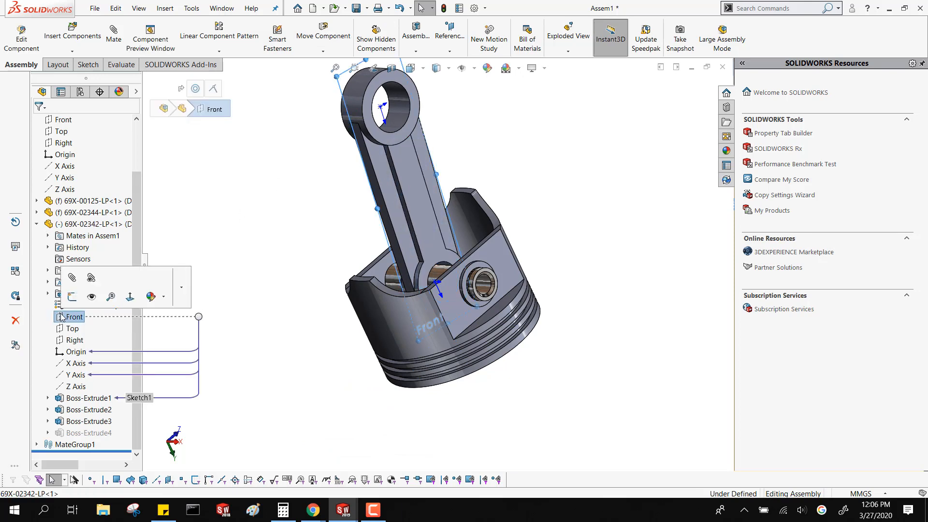
{"action": "left_click", "coordinate": [73, 340]}
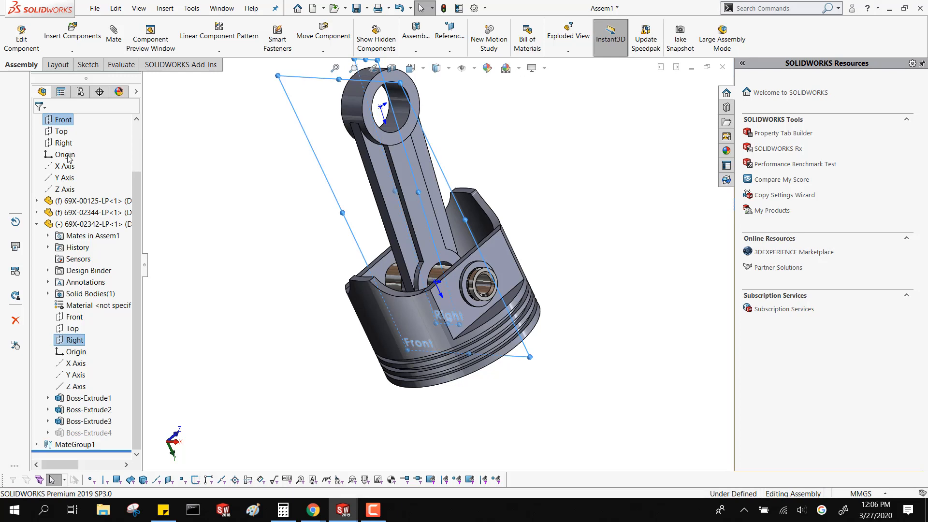
{"action": "left_click", "coordinate": [61, 121], "text": "ctrl"}
{"action": "left_click", "coordinate": [63, 129]}
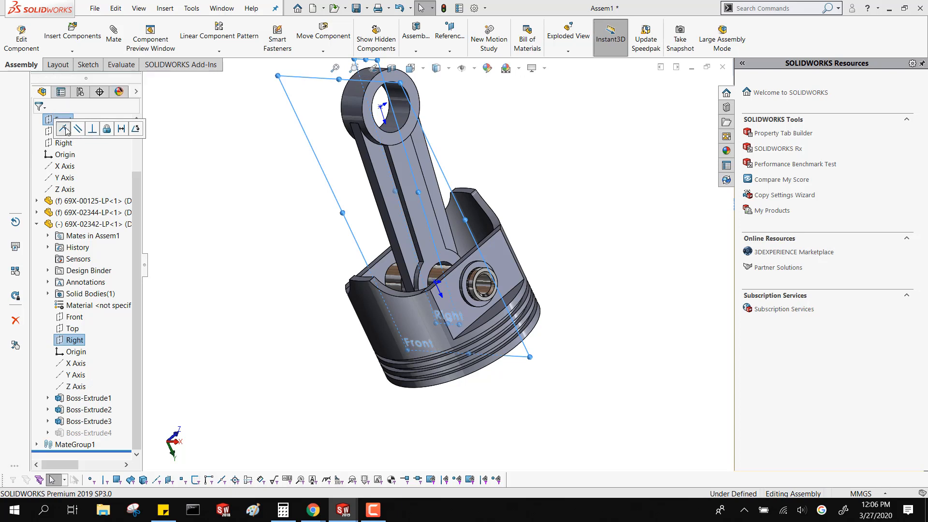
{"action": "left_click", "coordinate": [48, 223]}
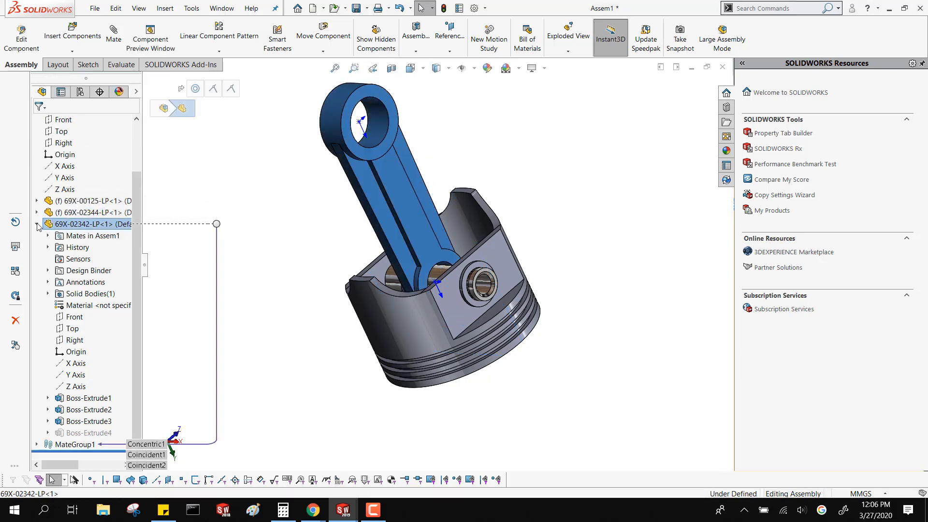
{"action": "left_click", "coordinate": [211, 221]}
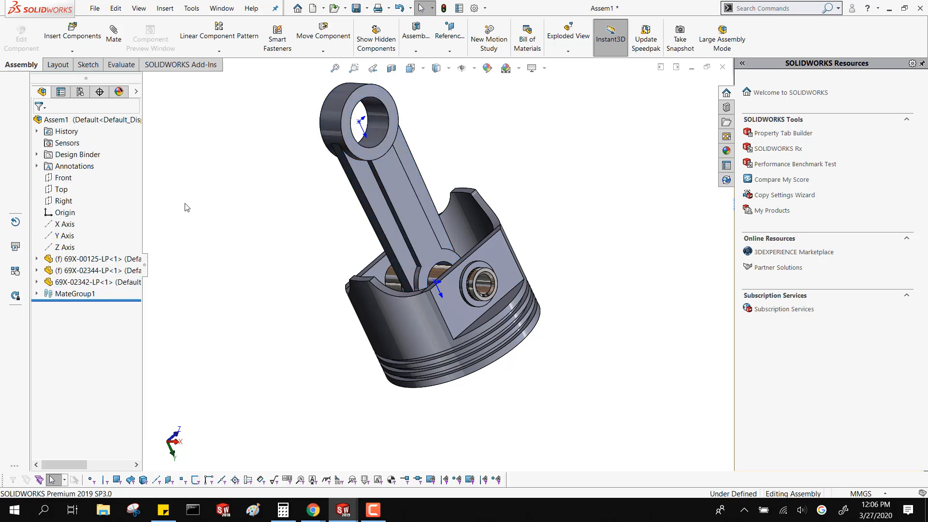
- View the mates of the connecting rod and examine which planes its first coincident mate uses
{"action": "left_click", "coordinate": [119, 283]}
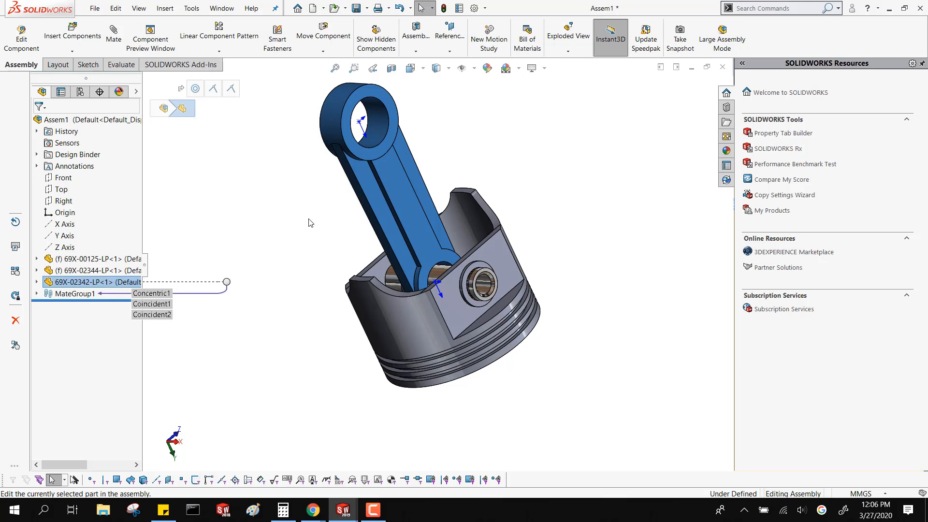
{"action": "left_click", "coordinate": [265, 266]}
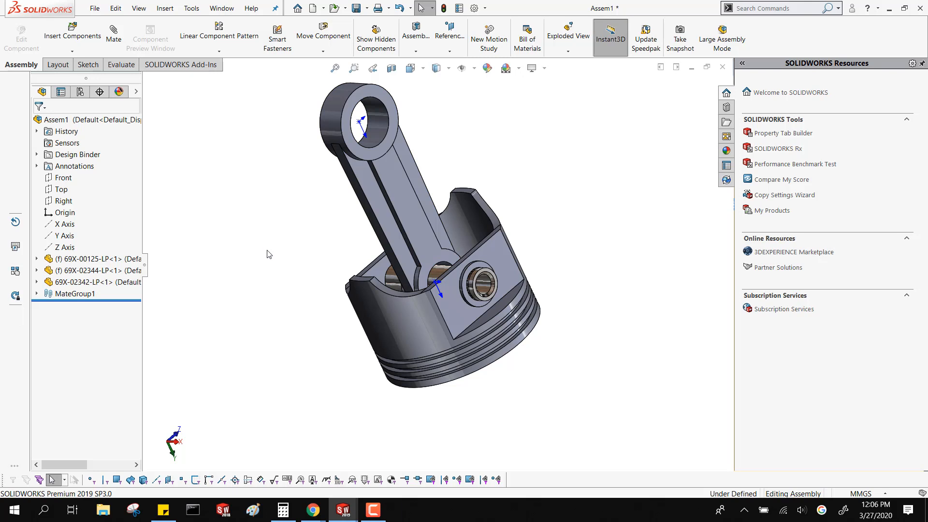
{"action": "left_click", "coordinate": [120, 284]}
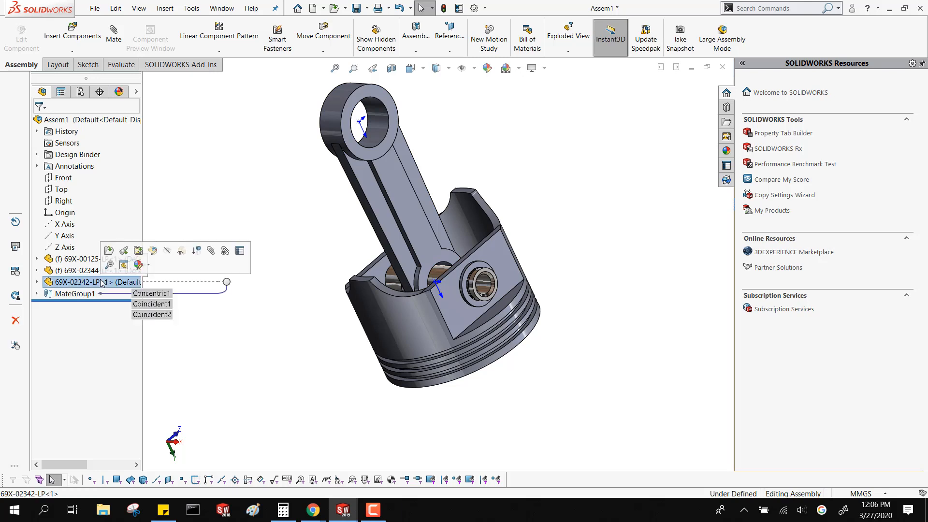
{"action": "left_click", "coordinate": [169, 157]}
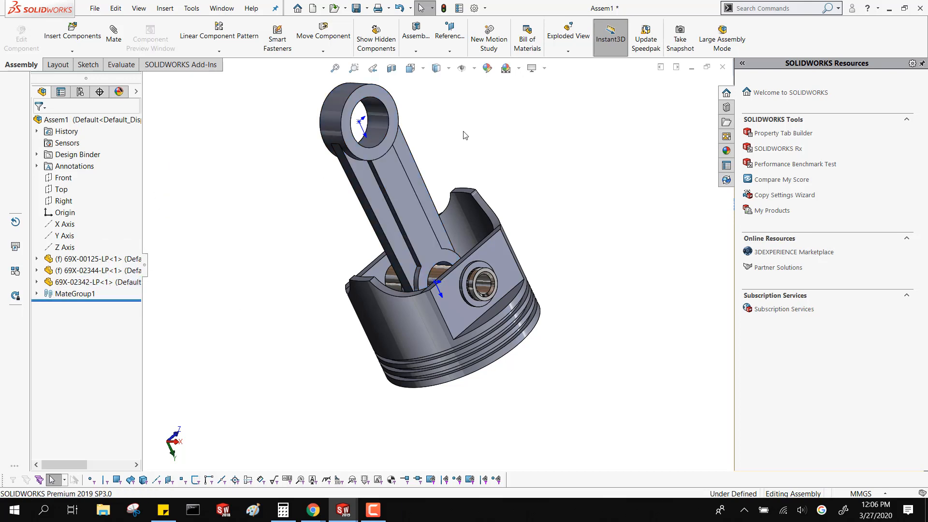
{"action": "left_click", "coordinate": [413, 207]}
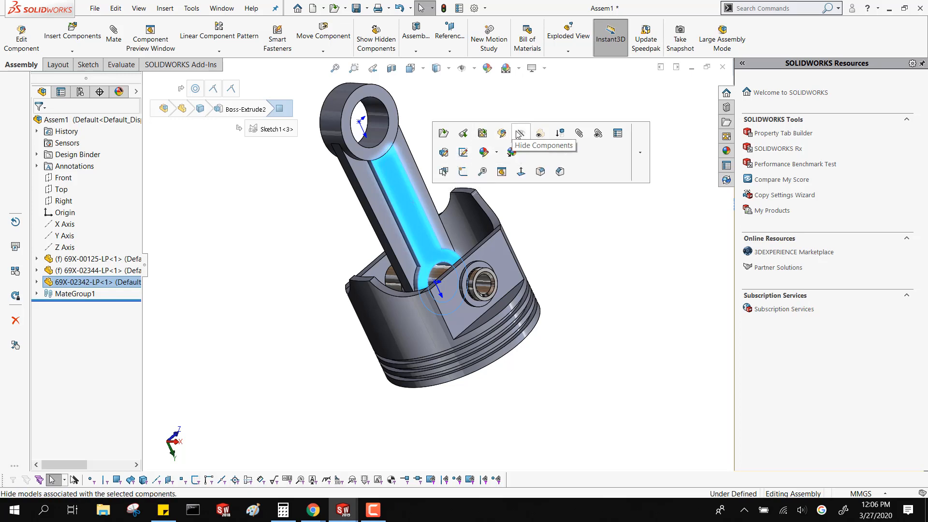
{"action": "left_click", "coordinate": [597, 134]}
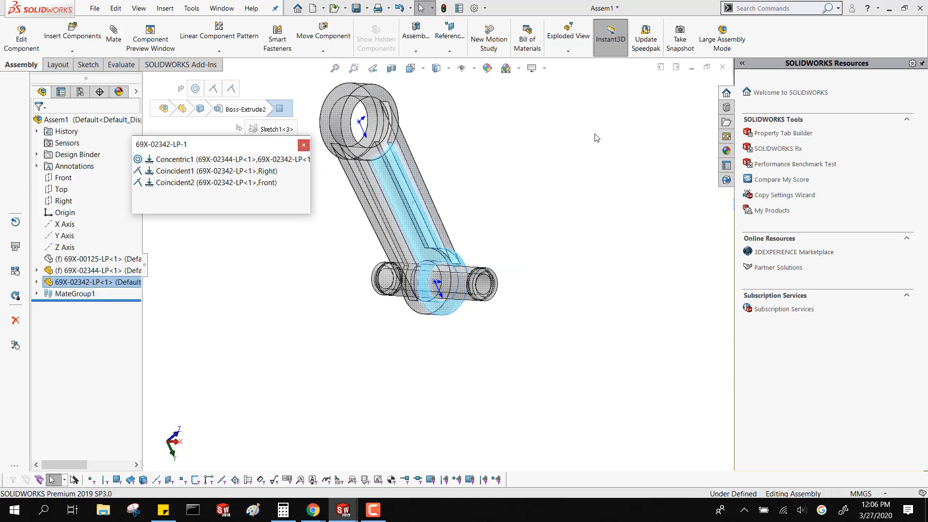
{"action": "left_click", "coordinate": [247, 170]}
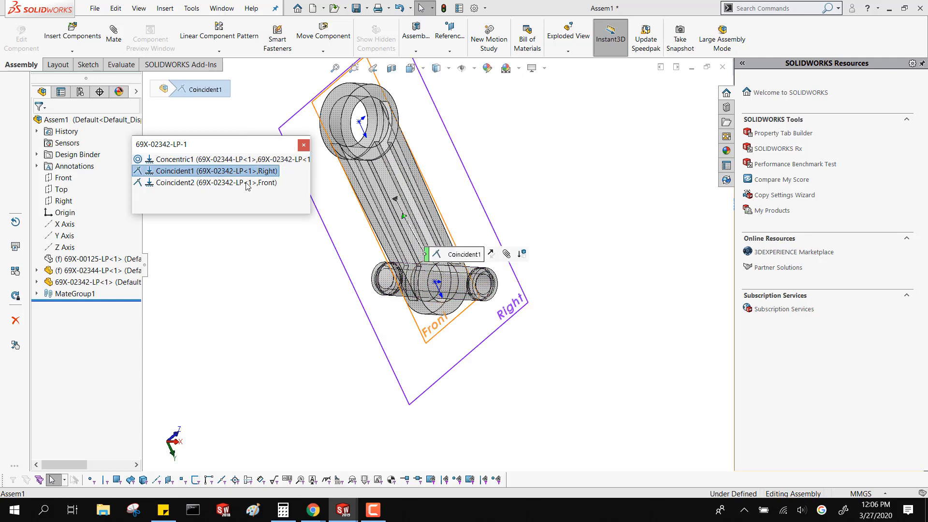
- Delete the coincident mate between the connecting rod's Right plane and the assembly's Front plane, and close the mate list
{"action": "left_click", "coordinate": [246, 183]}
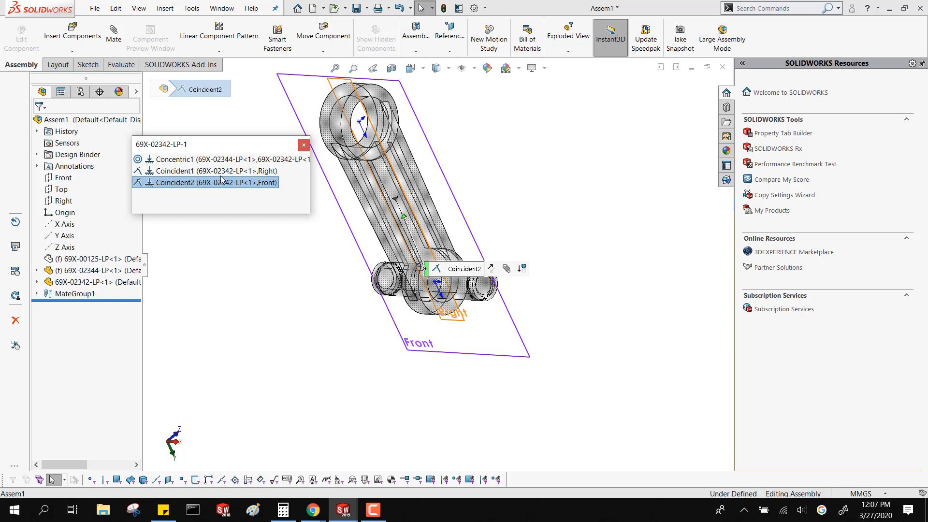
{"action": "key", "text": "Delete"}
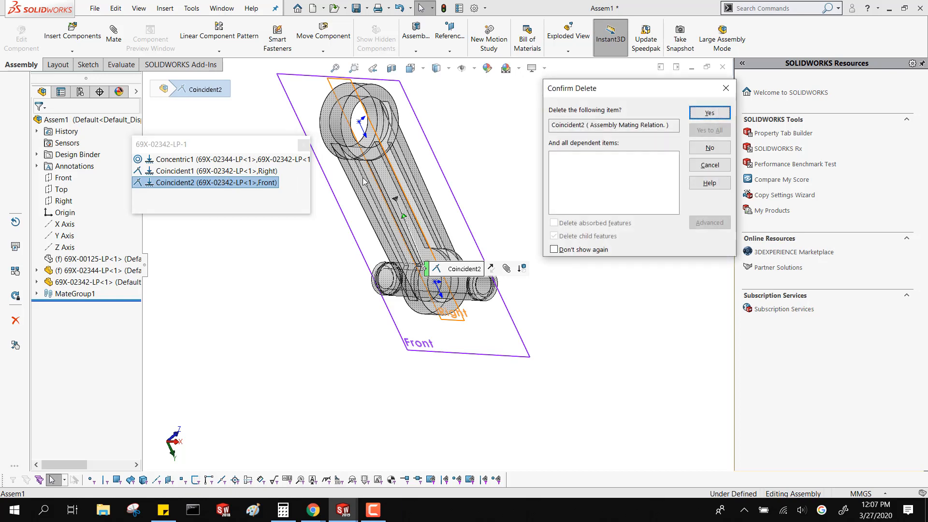
{"action": "left_click", "coordinate": [709, 113]}
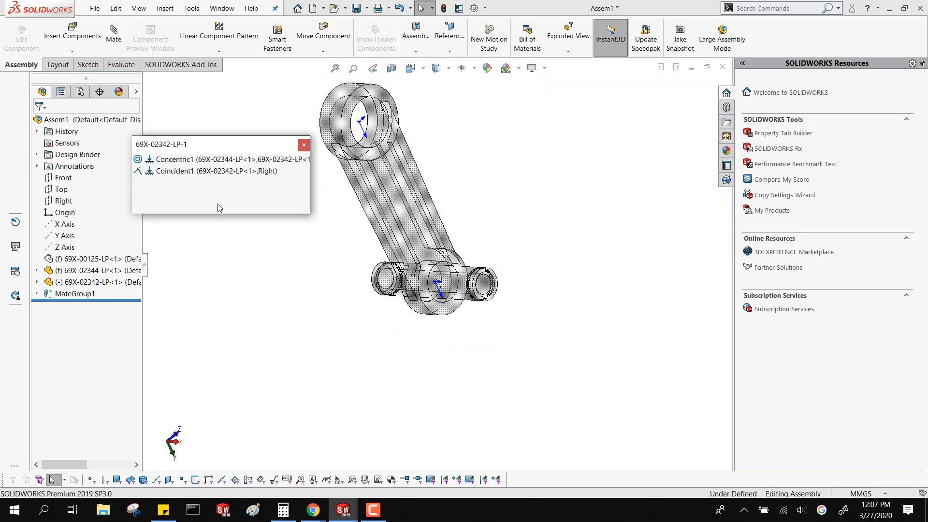
{"action": "left_click", "coordinate": [303, 145]}
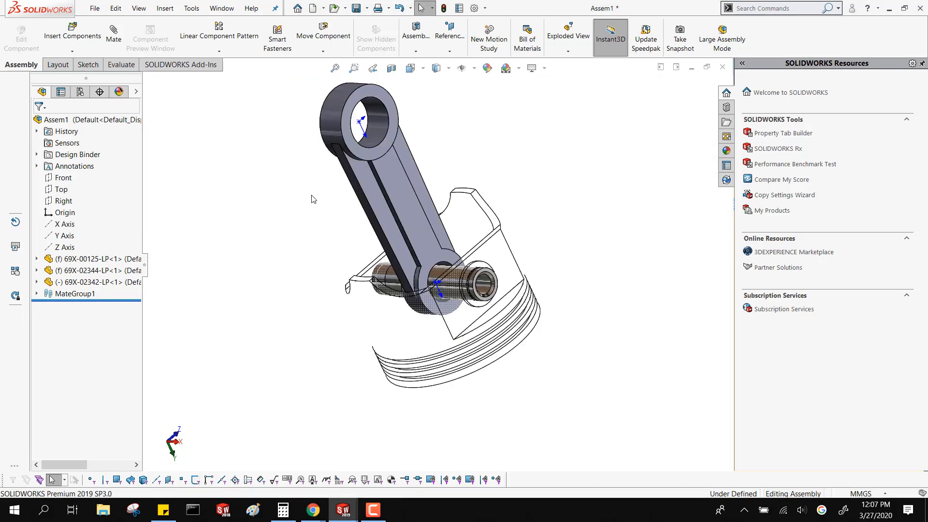
- Swing the connecting rod about the wrist pin until it leans to one side of the piston
{"action": "middle_click_drag", "start_coordinate": [303, 203], "coordinate": [326, 195]}
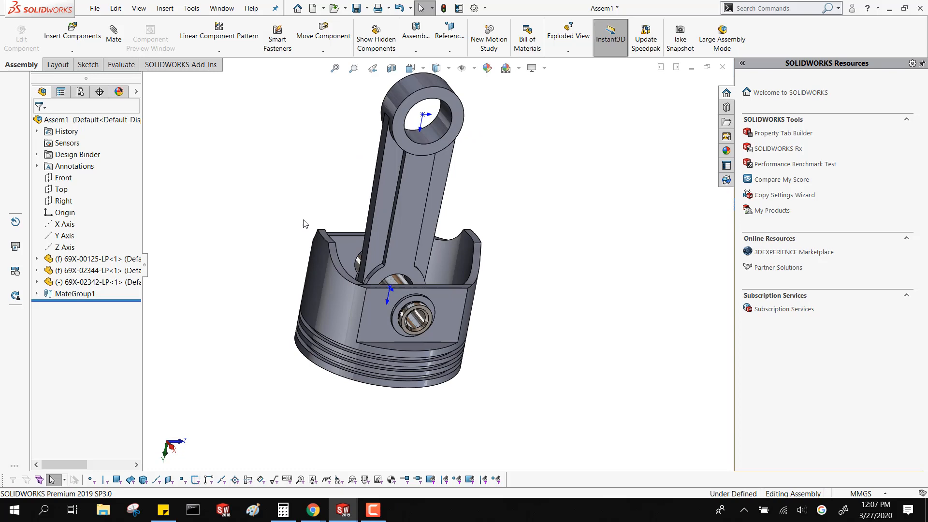
{"action": "left_click", "coordinate": [51, 284]}
{"action": "left_click_drag", "start_coordinate": [415, 194], "coordinate": [386, 214]}
{"action": "left_click", "coordinate": [190, 139]}
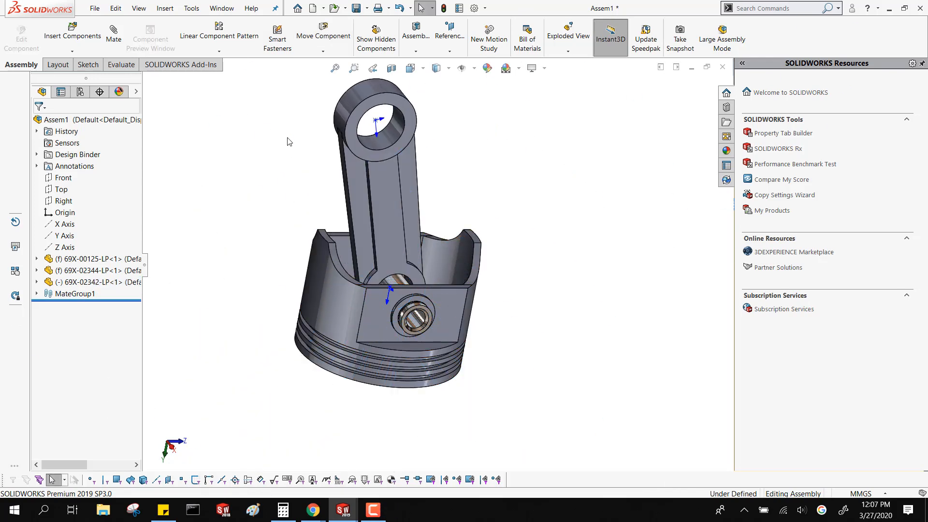
{"action": "left_click_drag", "start_coordinate": [389, 179], "coordinate": [232, 126]}
{"action": "left_click", "coordinate": [233, 126]}
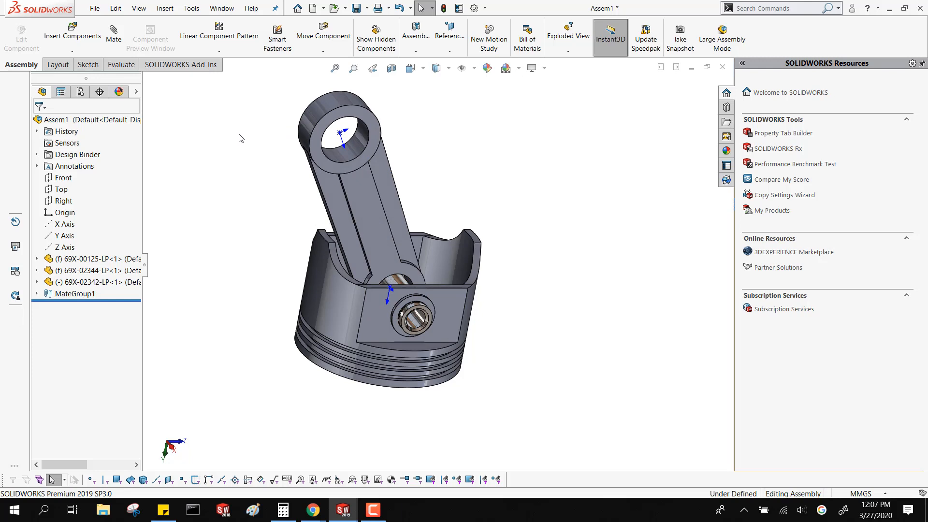
- Swing the connecting rod to a nearly upright position using Move Component with Free Drag and Standard Drag
{"action": "left_click", "coordinate": [322, 36]}
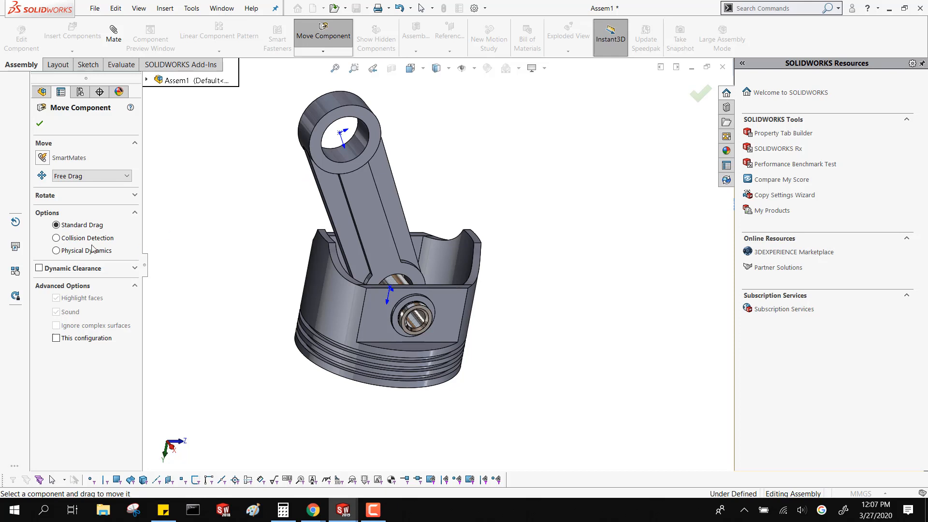
{"action": "left_click_drag", "start_coordinate": [378, 203], "coordinate": [410, 250]}
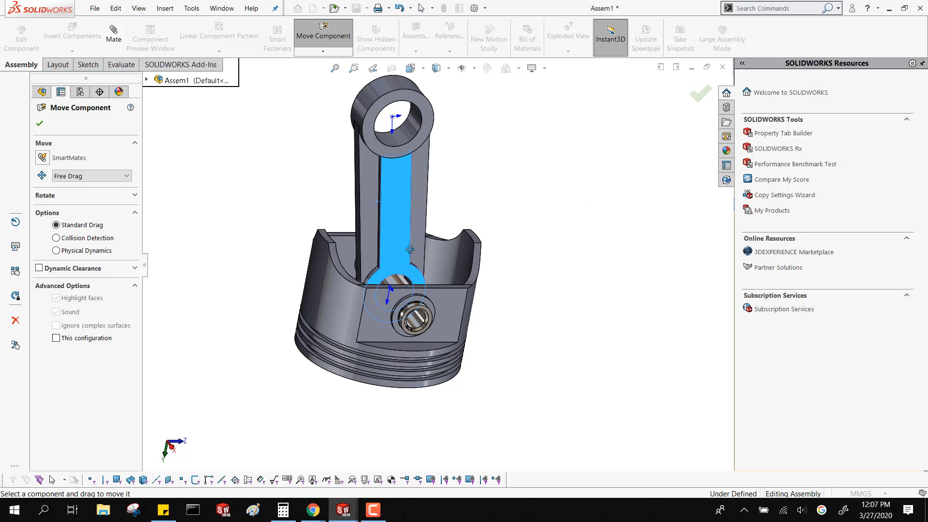
- Examine the motion options offered for moving and rotating components, leaving both set to Free Drag
{"action": "left_click", "coordinate": [107, 196]}
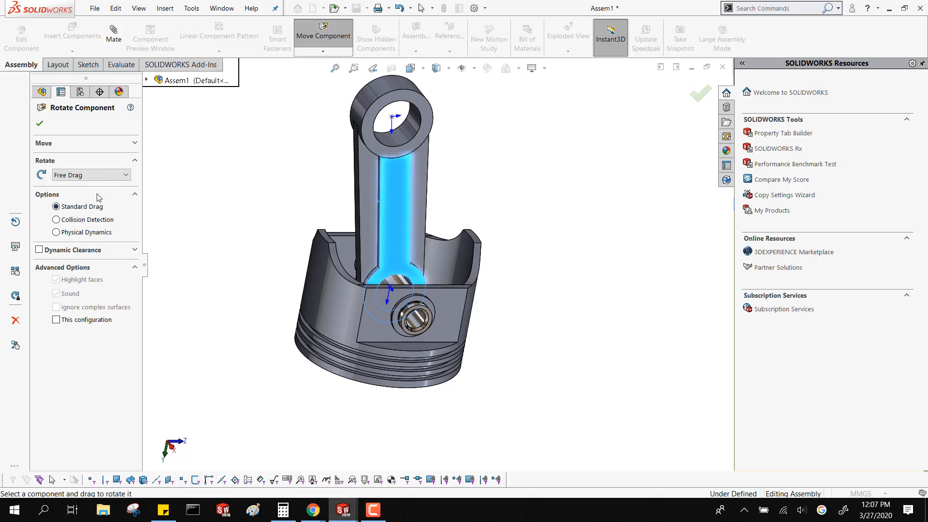
{"action": "left_click", "coordinate": [87, 160]}
{"action": "left_click", "coordinate": [83, 144]}
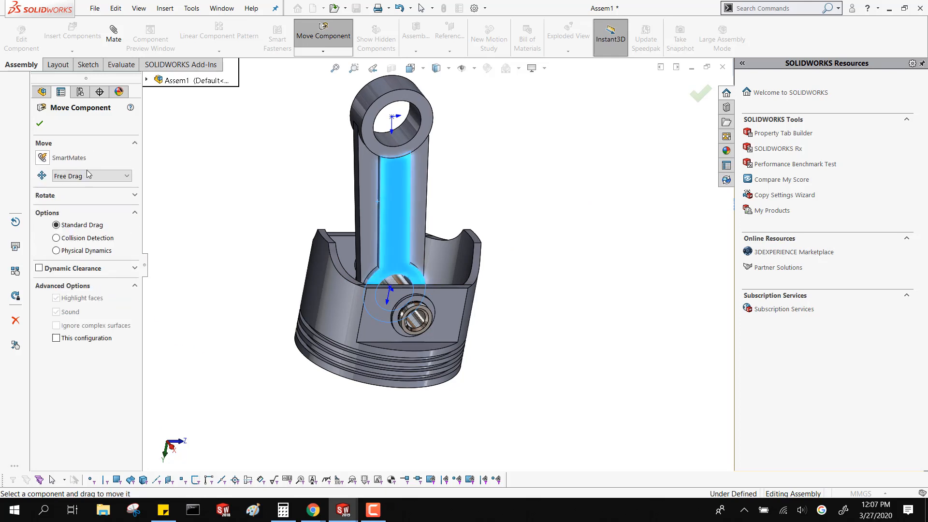
{"action": "left_click", "coordinate": [90, 177]}
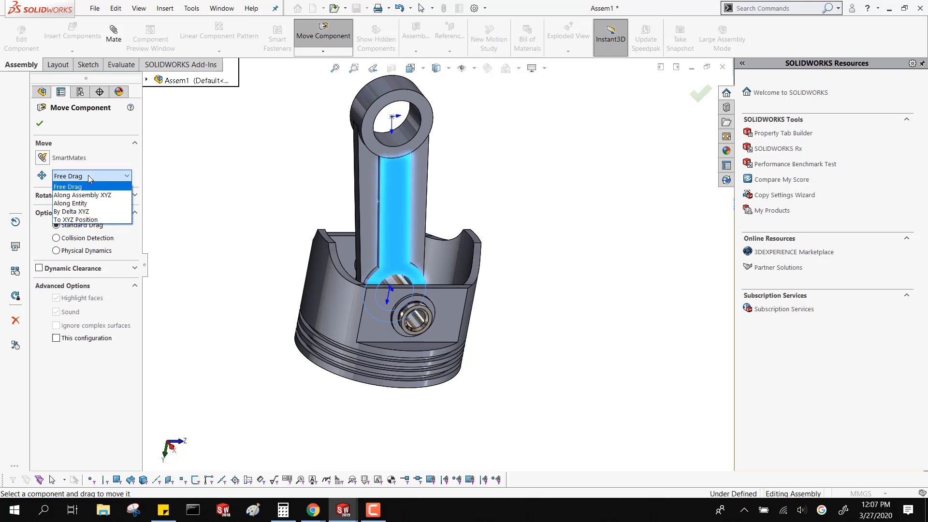
{"action": "left_click", "coordinate": [151, 163]}
{"action": "left_click", "coordinate": [74, 195]}
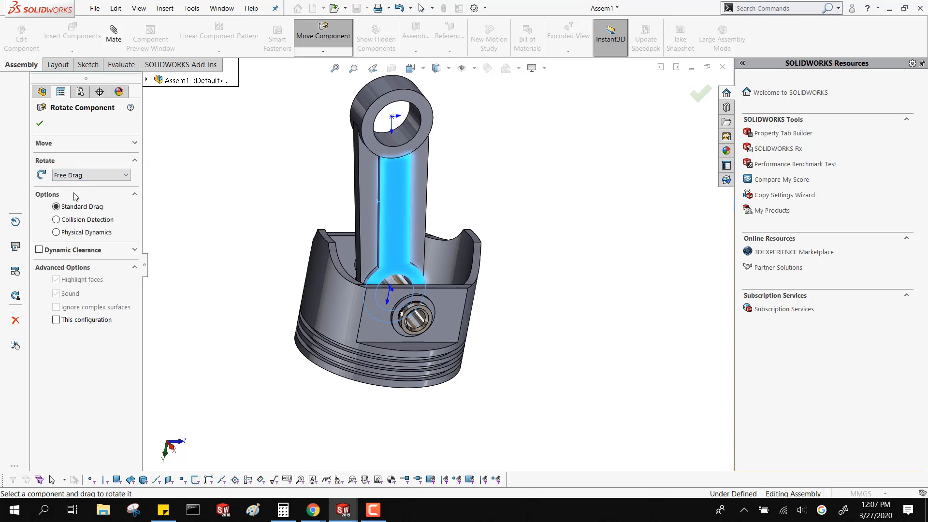
{"action": "left_click", "coordinate": [77, 177]}
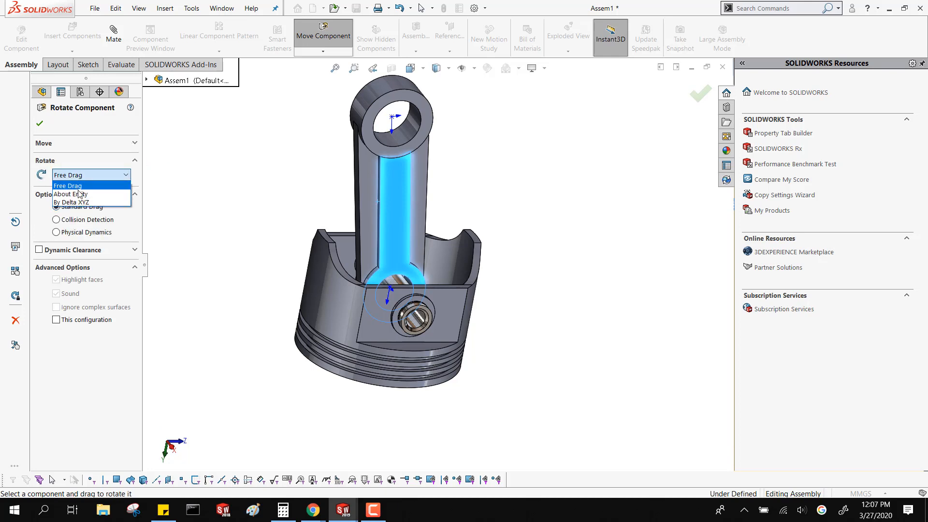
{"action": "left_click", "coordinate": [304, 143]}
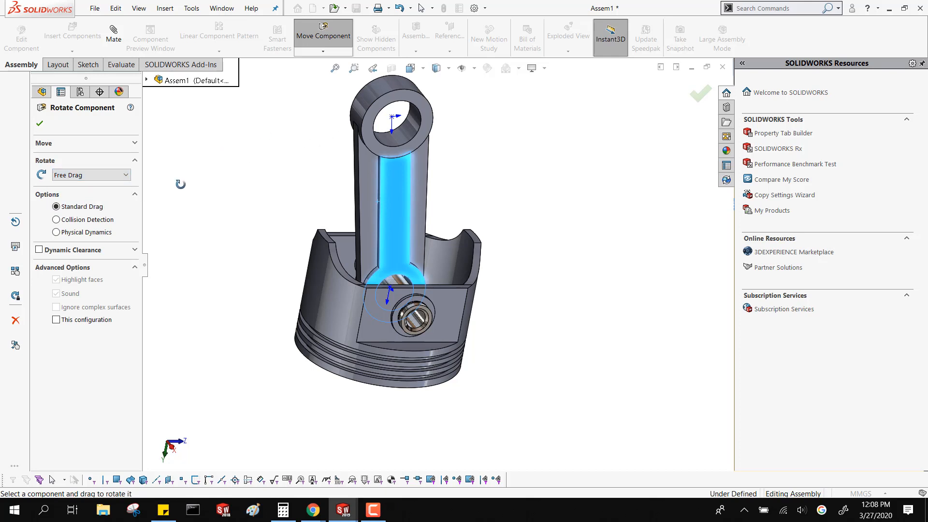
{"action": "left_click", "coordinate": [121, 177]}
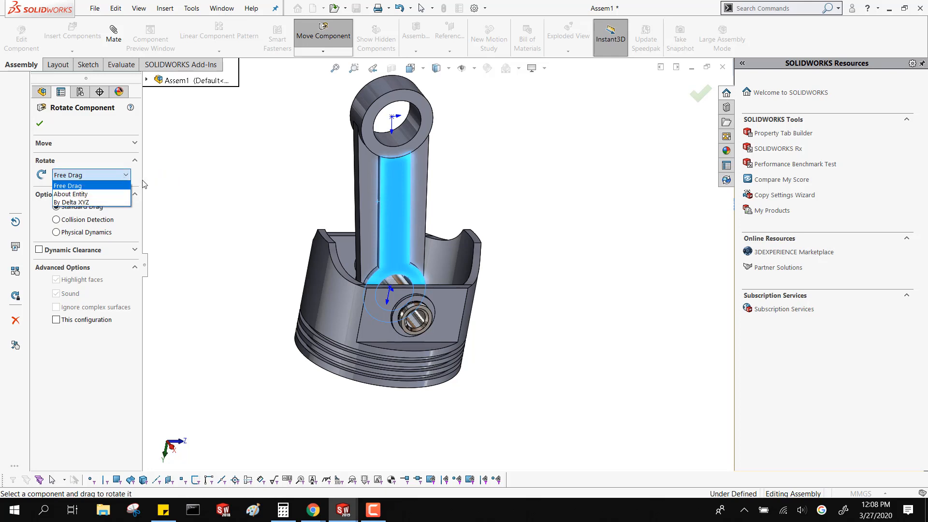
{"action": "left_click", "coordinate": [158, 176]}
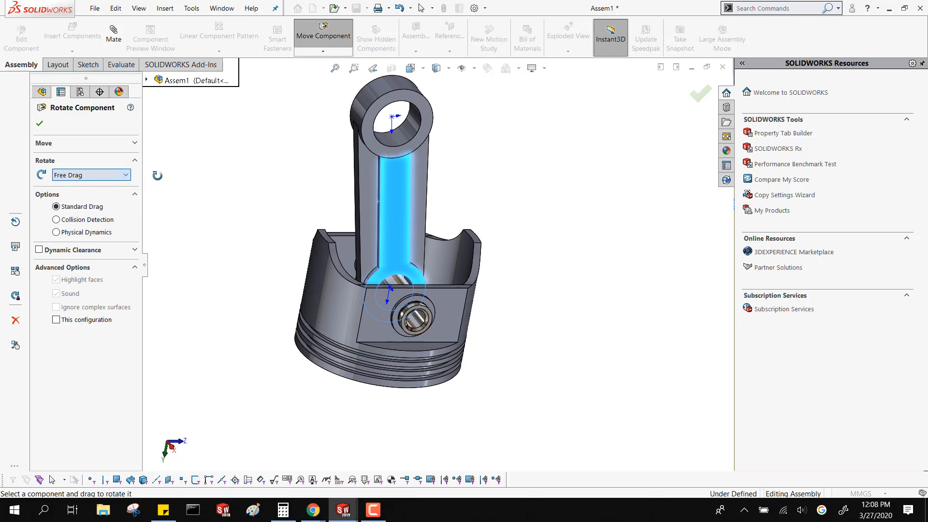
- Swing the connecting rod against the piston skirt with Collision Detection between all components and Stop at collision enabled, and finish the move
{"action": "left_click", "coordinate": [97, 223]}
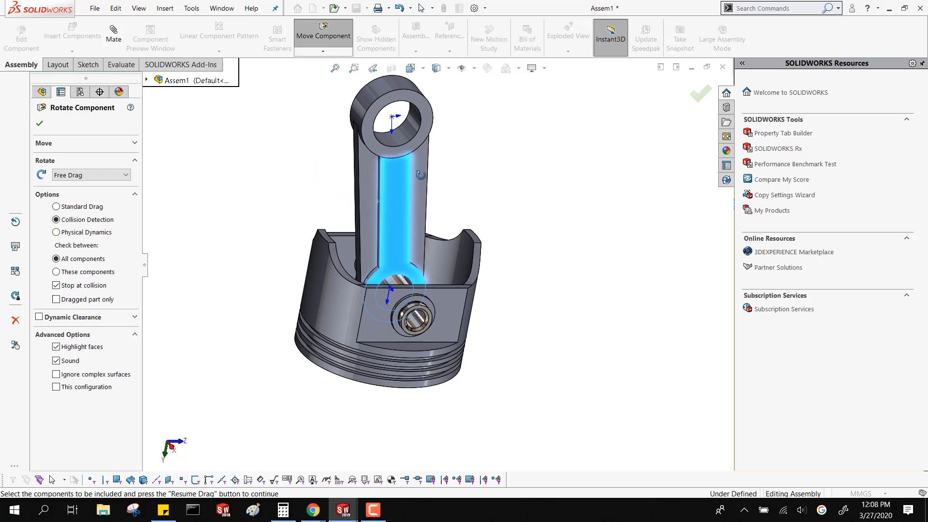
{"action": "left_click_drag", "start_coordinate": [399, 184], "coordinate": [179, 129]}
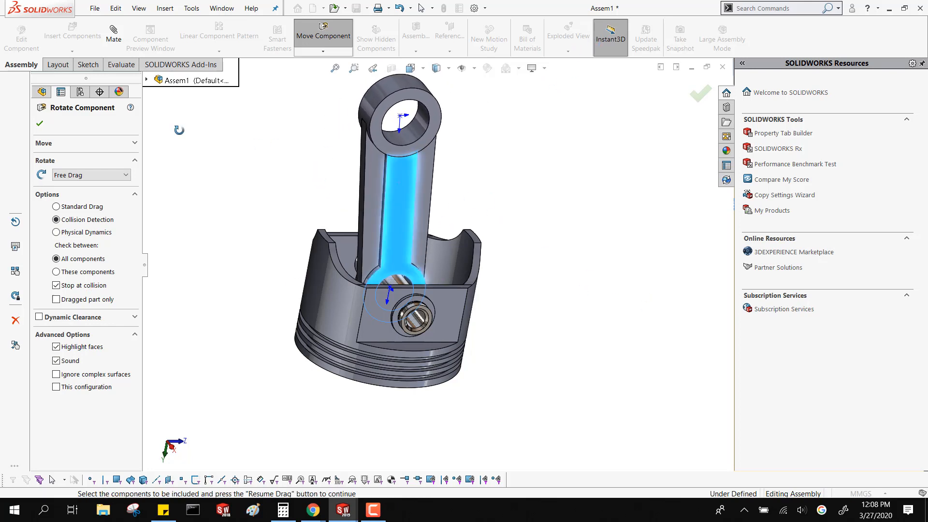
{"action": "left_click", "coordinate": [67, 143]}
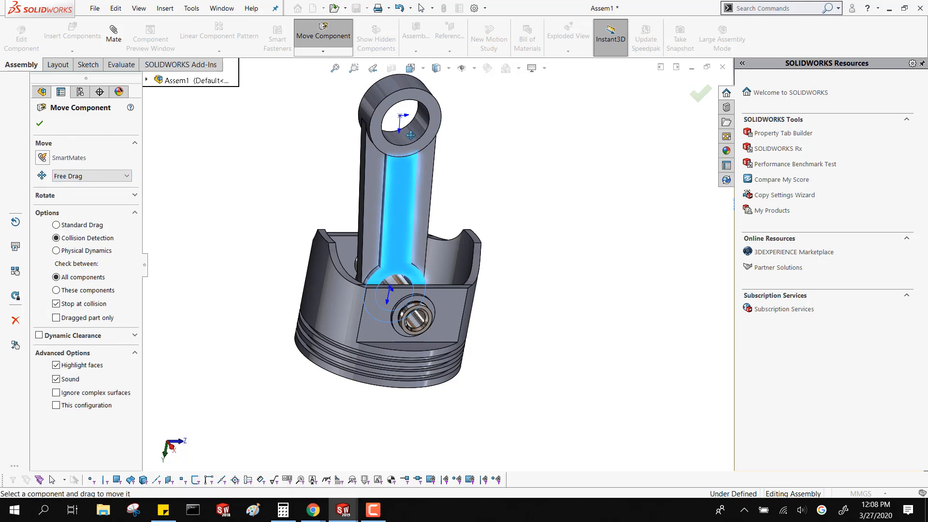
{"action": "left_click_drag", "start_coordinate": [410, 135], "coordinate": [289, 226]}
{"action": "middle_click_drag", "start_coordinate": [288, 226], "coordinate": [248, 235]}
{"action": "scroll", "coordinate": [368, 225], "scroll_direction": "down", "scroll_amount": 7}
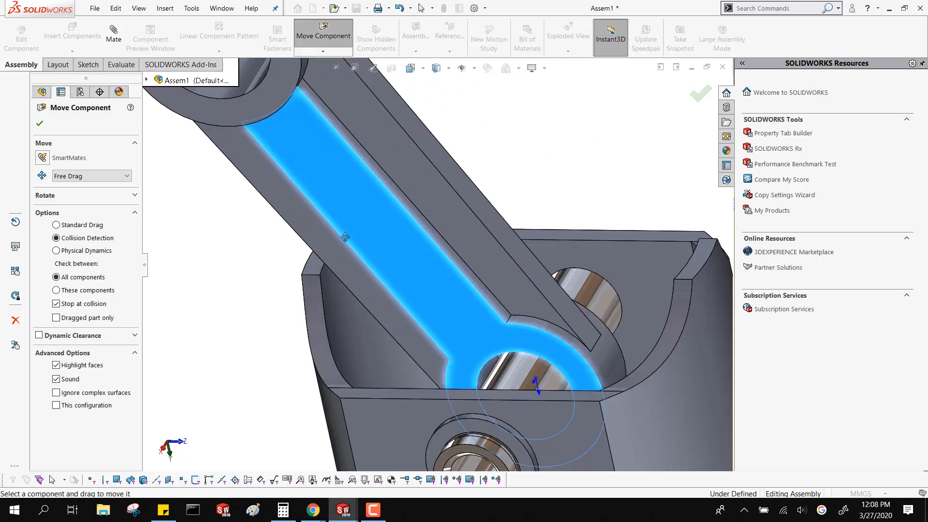
{"action": "scroll", "coordinate": [344, 240], "scroll_direction": "up", "scroll_amount": 4}
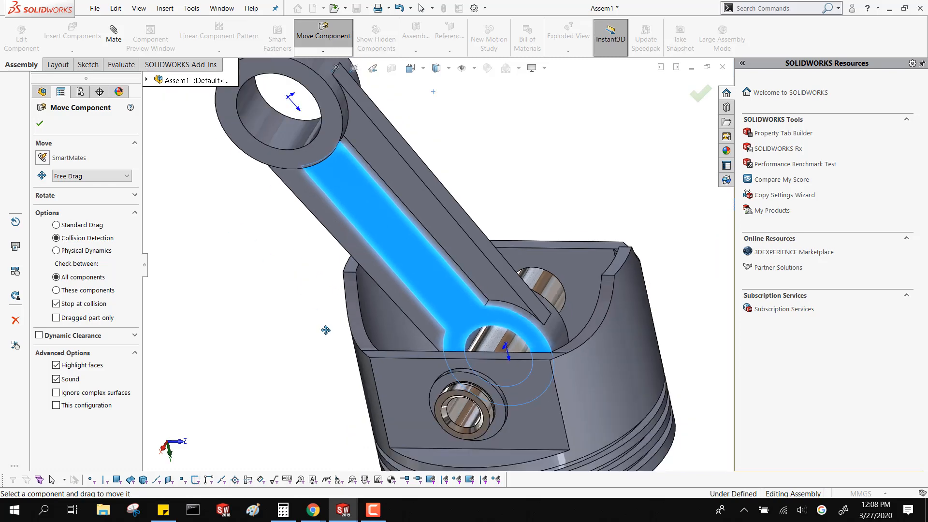
{"action": "middle_click_drag", "start_coordinate": [325, 330], "coordinate": [303, 290]}
{"action": "scroll", "coordinate": [322, 252], "scroll_direction": "up", "scroll_amount": 2}
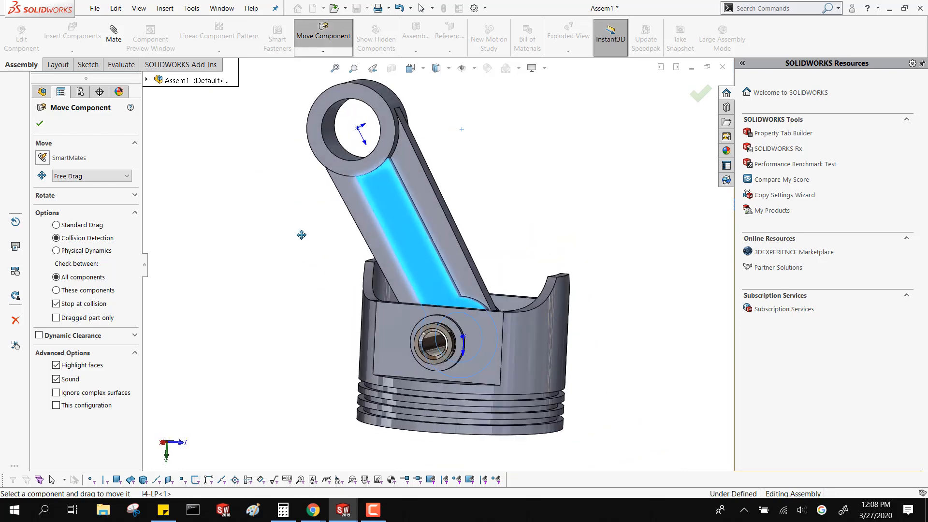
{"action": "left_click", "coordinate": [42, 126]}
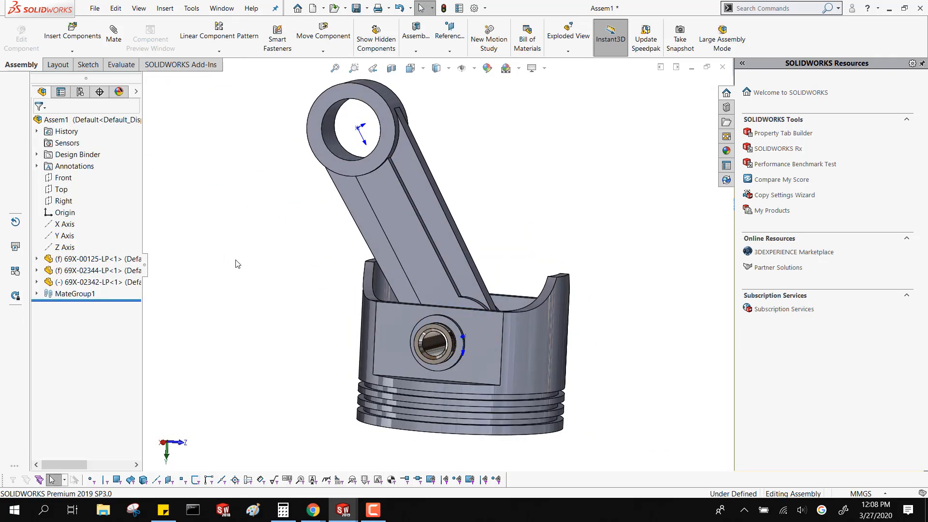
- Measure the angle between the assembly's Front plane and the connecting rod's Right plane, and close the measurement
{"action": "left_click", "coordinate": [38, 282]}
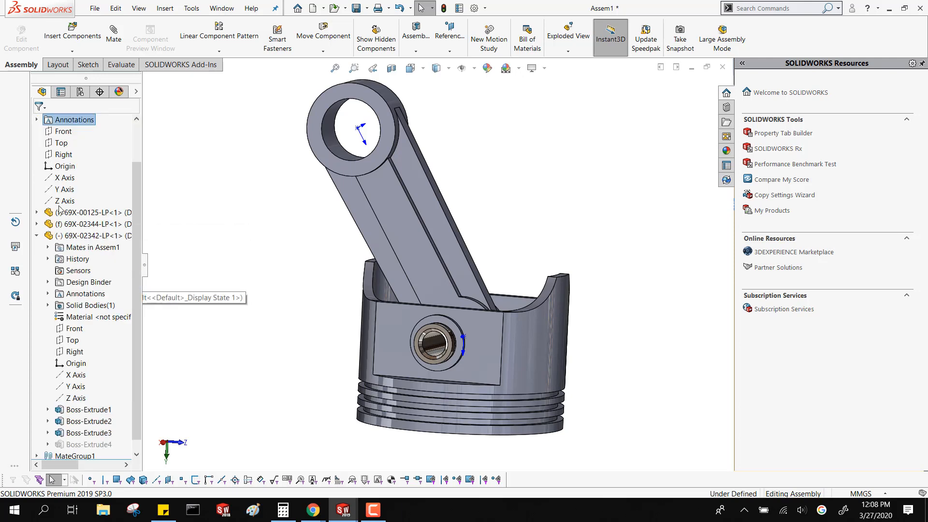
{"action": "left_click", "coordinate": [65, 131]}
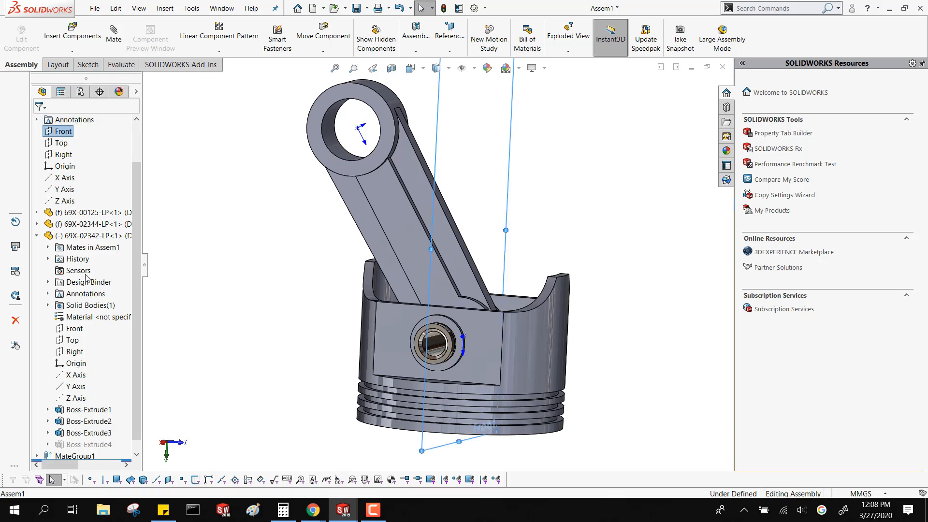
{"action": "left_click", "coordinate": [72, 352], "text": "ctrl"}
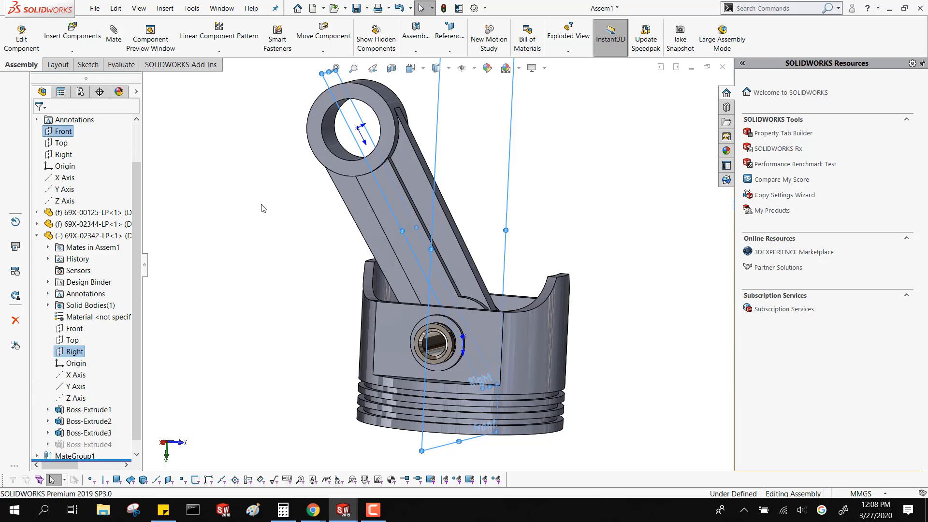
{"action": "right_click_drag", "start_coordinate": [261, 208], "coordinate": [195, 216]}
{"action": "double_click", "coordinate": [631, 274]}
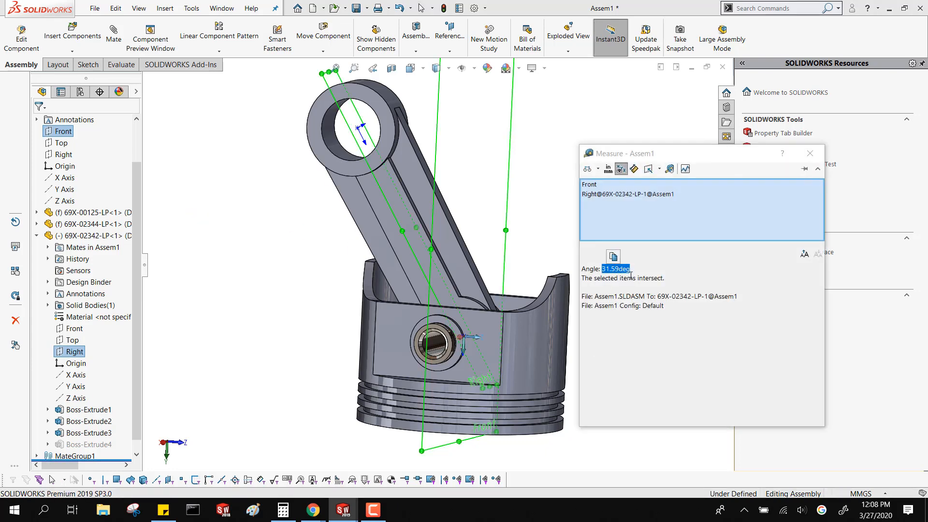
{"action": "left_click", "coordinate": [628, 278]}
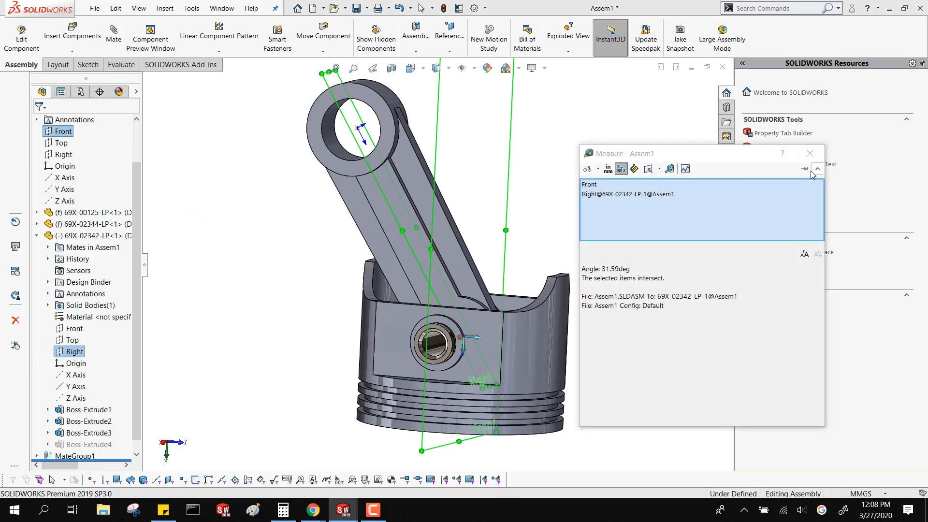
{"action": "left_click", "coordinate": [810, 153]}
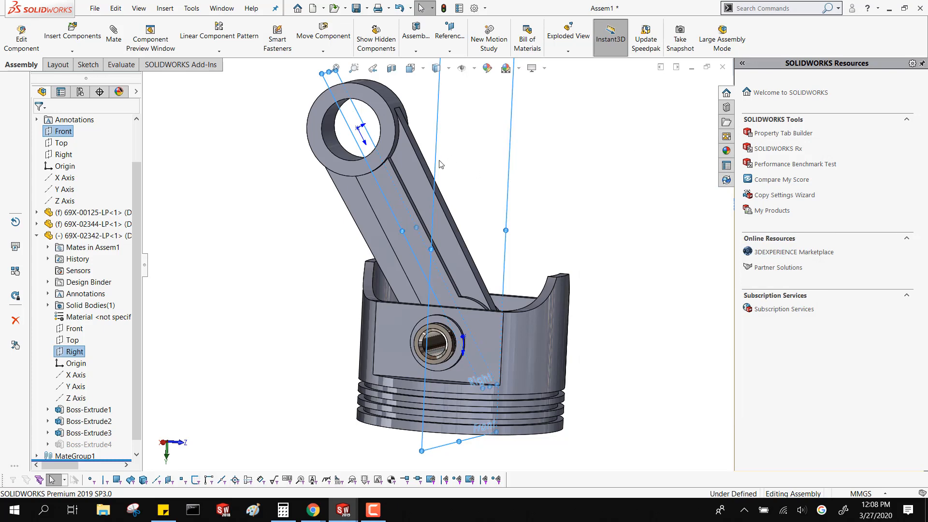
{"action": "middle_click_drag", "start_coordinate": [439, 161], "coordinate": [422, 168]}
{"action": "left_click", "coordinate": [264, 250]}
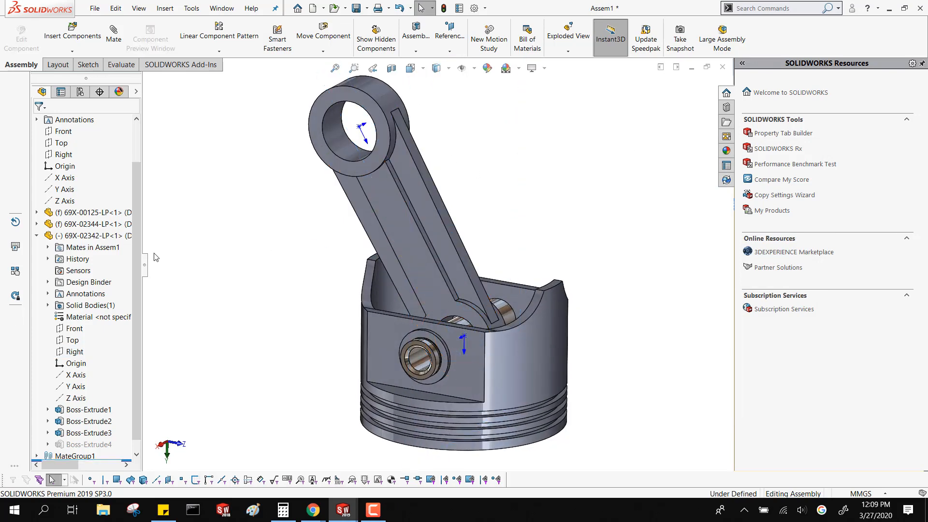
{"action": "left_click", "coordinate": [39, 236]}
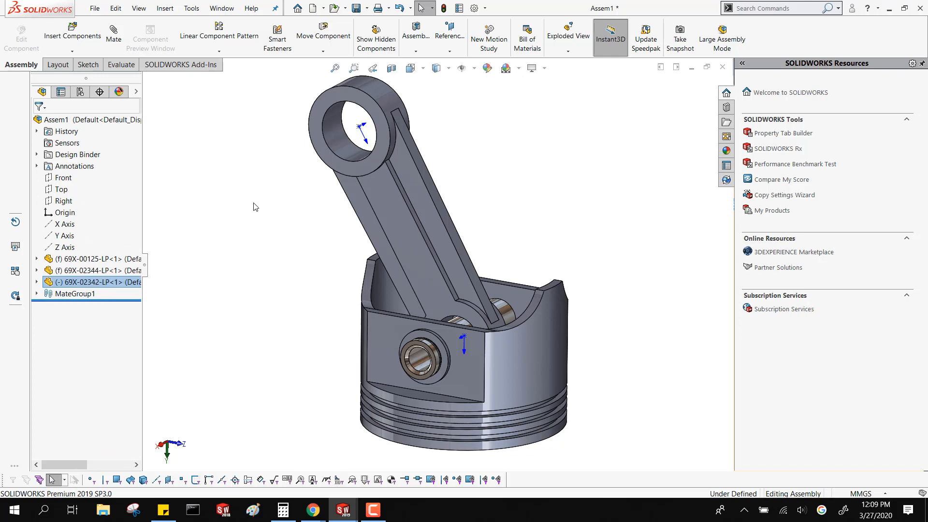
- Place a copy of wrist pin 69X-02344-LP loose above the piston, beside the connecting rod
{"action": "middle_click_drag", "start_coordinate": [296, 237], "coordinate": [292, 290]}
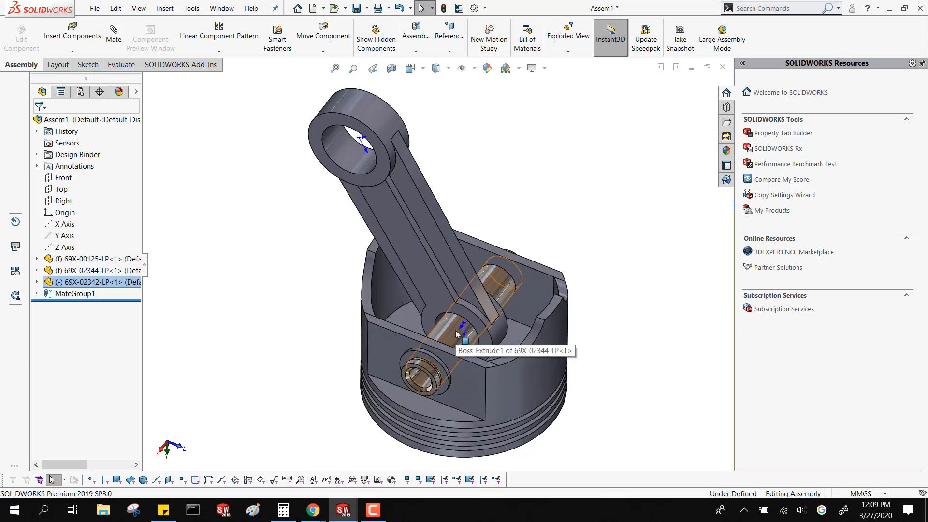
{"action": "left_click_drag", "start_coordinate": [456, 334], "coordinate": [503, 163]}
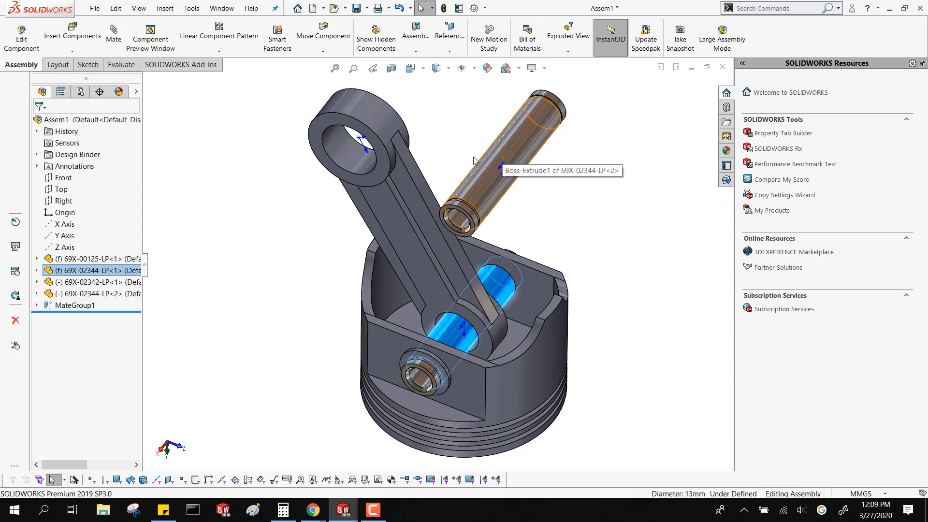
{"action": "mouse_move", "coordinate": [459, 128]}
{"action": "middle_mouse_down"}
{"action": "mouse_move", "coordinate": [478, 120]}
{"action": "mouse_move", "coordinate": [448, 136]}
{"action": "middle_mouse_up"}
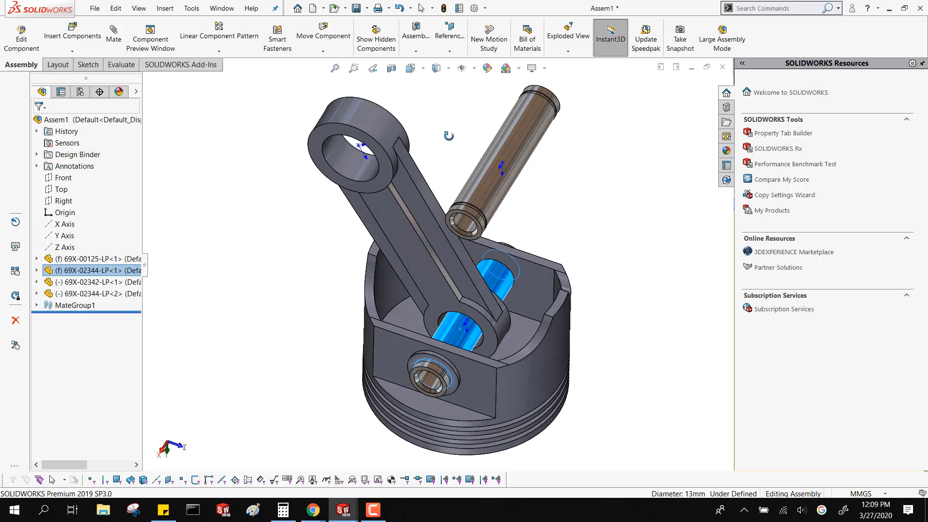
{"action": "left_click", "coordinate": [454, 151]}
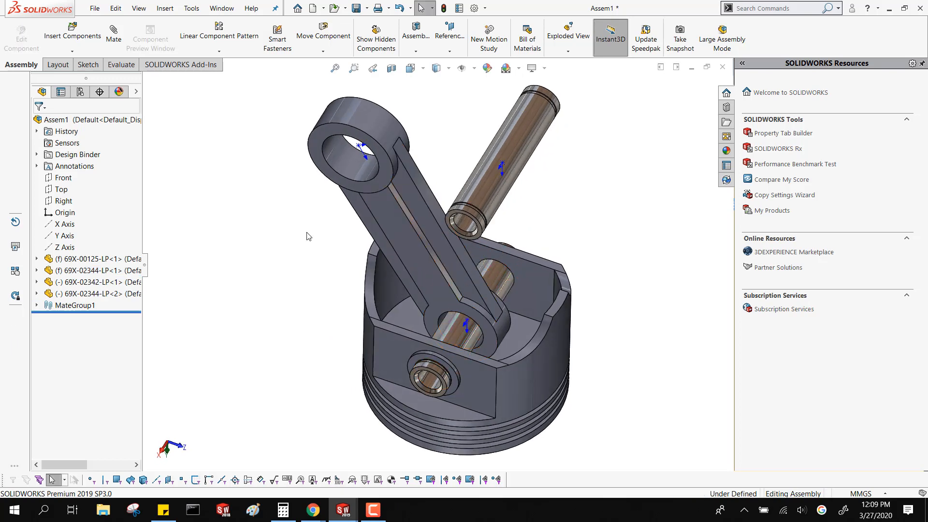
- Swing the connecting rod against the loose pin using Physical Dynamics between all components, inspect the contact, and finish the move
{"action": "left_click", "coordinate": [323, 34]}
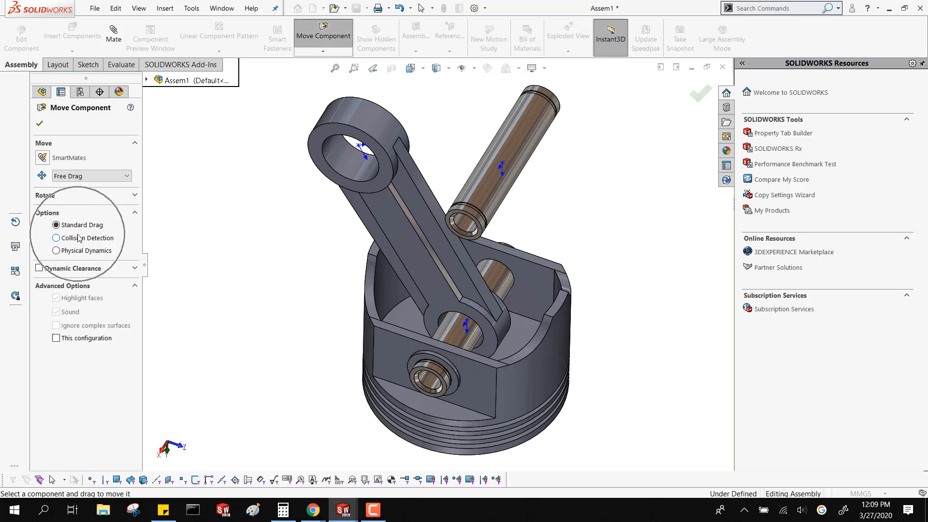
{"action": "left_click", "coordinate": [79, 250]}
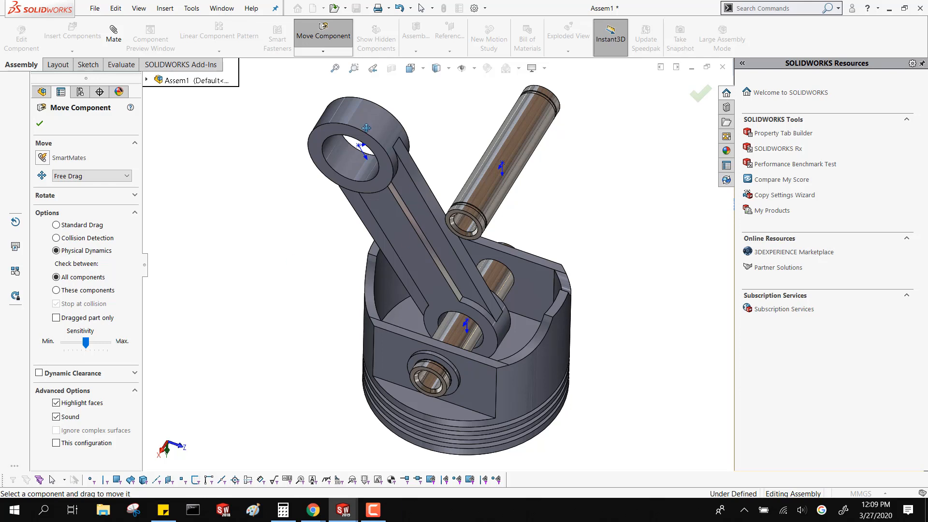
{"action": "left_click_drag", "start_coordinate": [366, 121], "coordinate": [646, 208]}
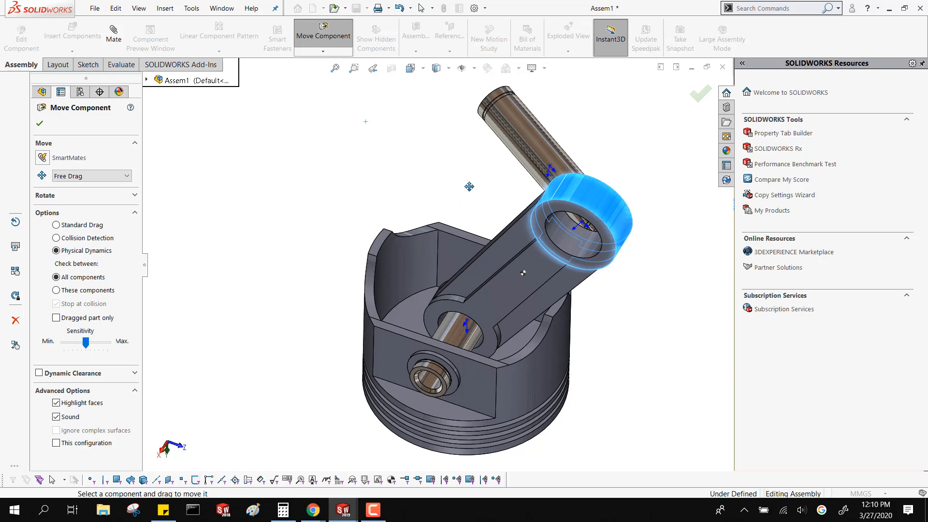
{"action": "middle_click_drag", "start_coordinate": [470, 186], "coordinate": [452, 201]}
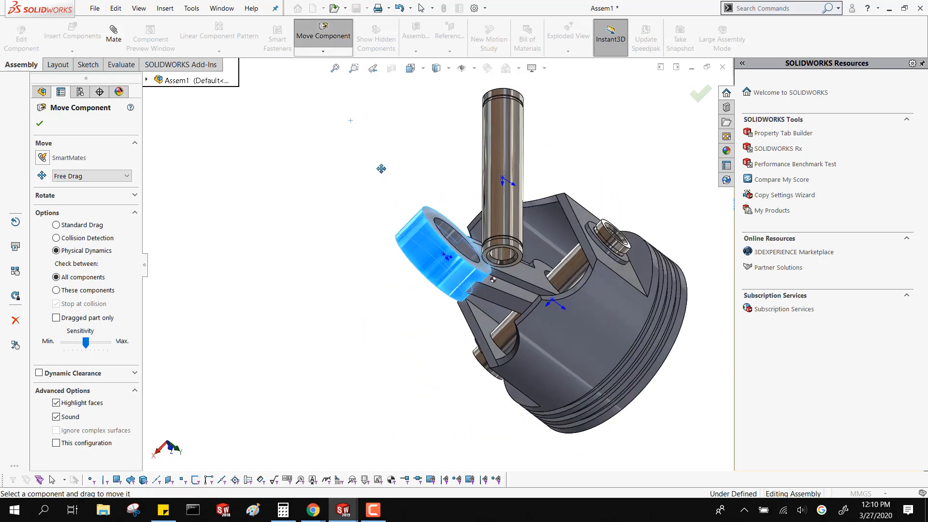
{"action": "middle_click_drag", "start_coordinate": [389, 194], "coordinate": [390, 120]}
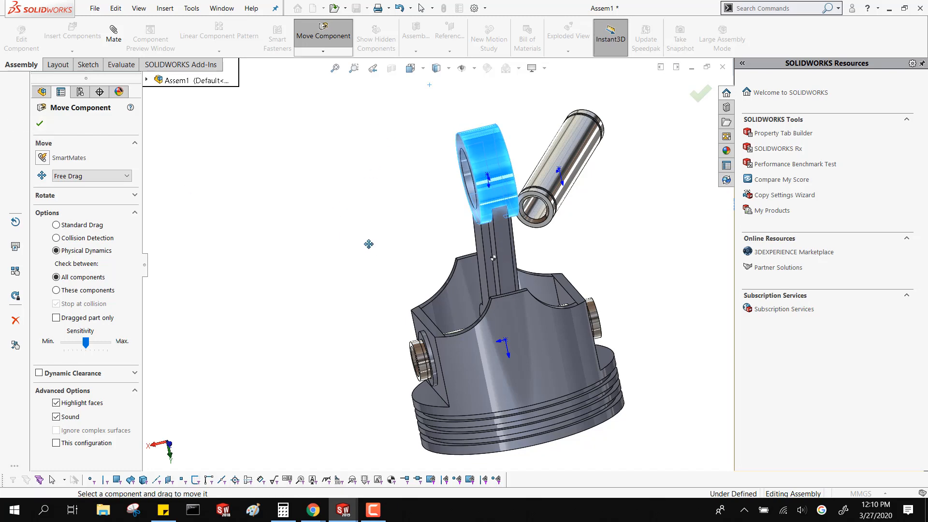
{"action": "middle_click_drag", "start_coordinate": [375, 245], "coordinate": [428, 278]}
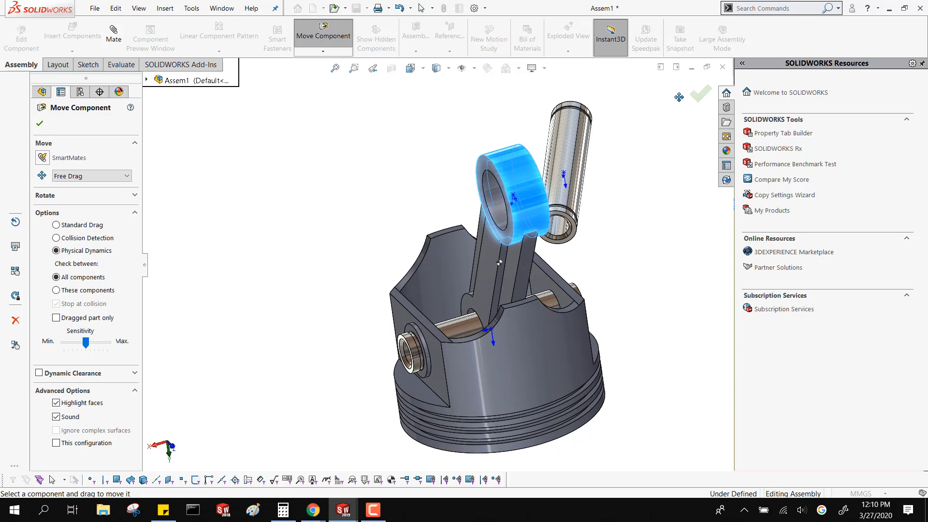
{"action": "left_click", "coordinate": [699, 94]}
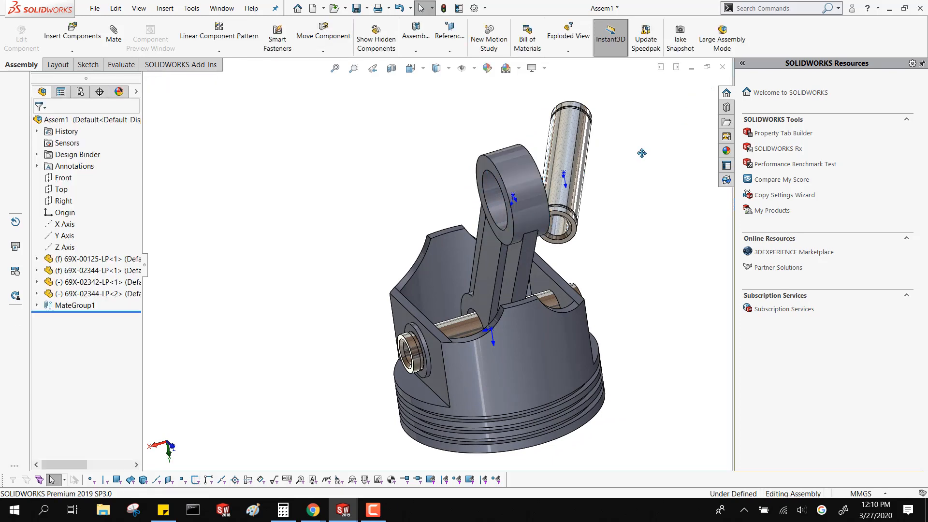
- Delete the loose second copy of the wrist pin from the assembly
{"action": "left_click", "coordinate": [577, 145]}
{"action": "key", "text": "Delete"}
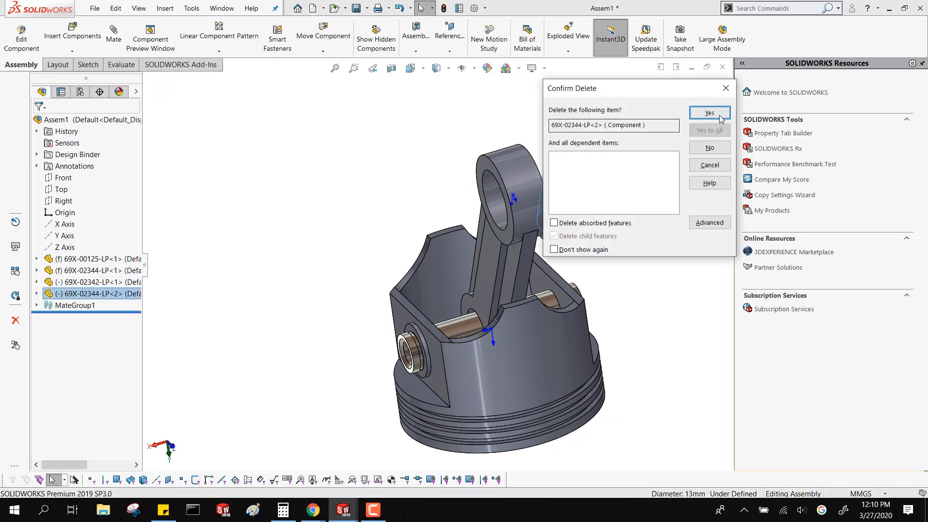
{"action": "key", "text": "Return"}
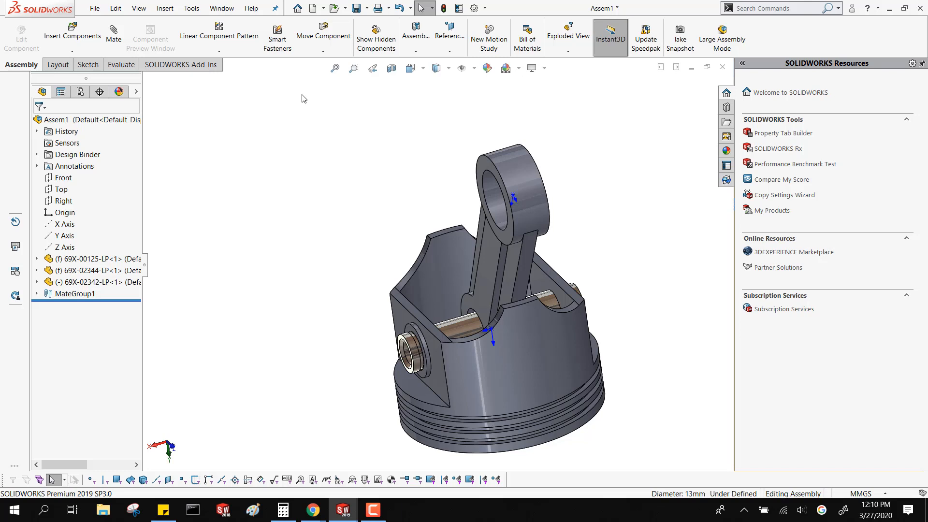
- Insert retaining ring 25X-00238-LP in configuration 90967A170 beside the connecting rod, and place a second copy on the piston's opposite side
{"action": "key", "text": "z"}
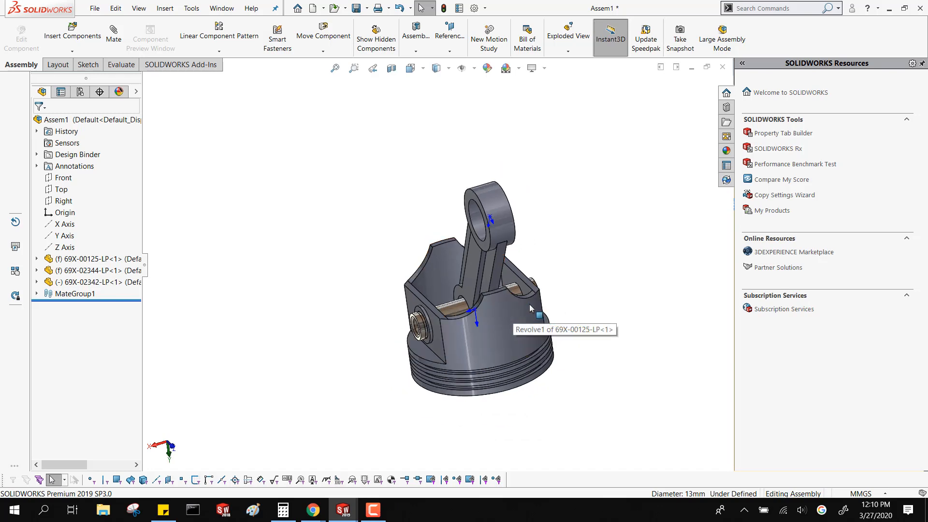
{"action": "scroll", "coordinate": [530, 308], "scroll_direction": "down", "scroll_amount": 2}
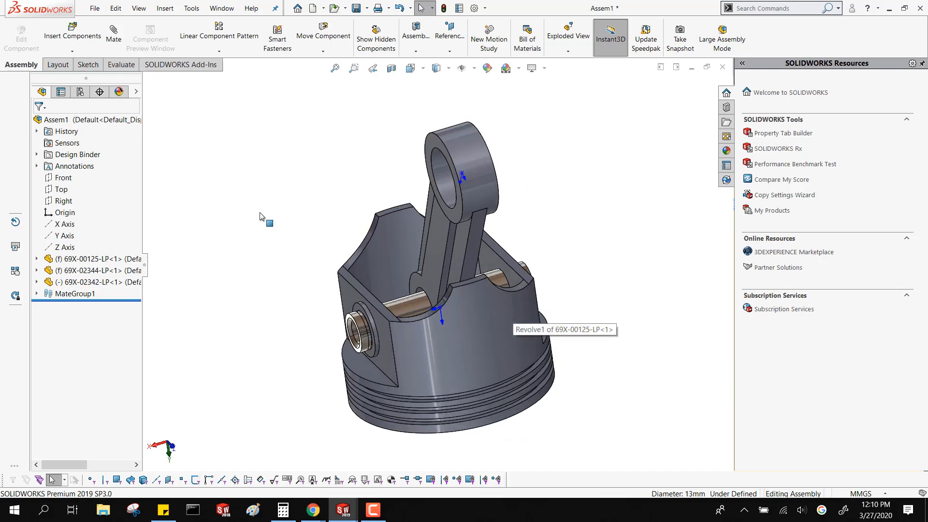
{"action": "left_click", "coordinate": [87, 42]}
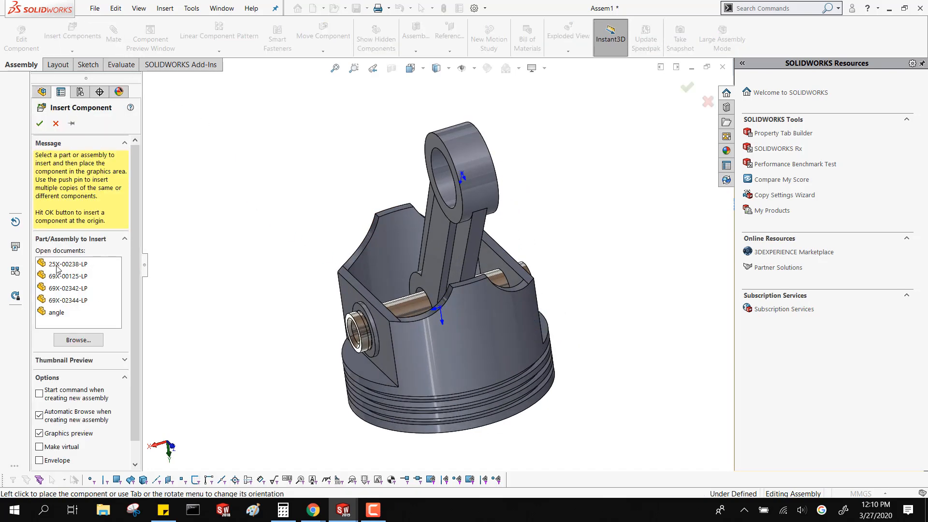
{"action": "left_click", "coordinate": [57, 265]}
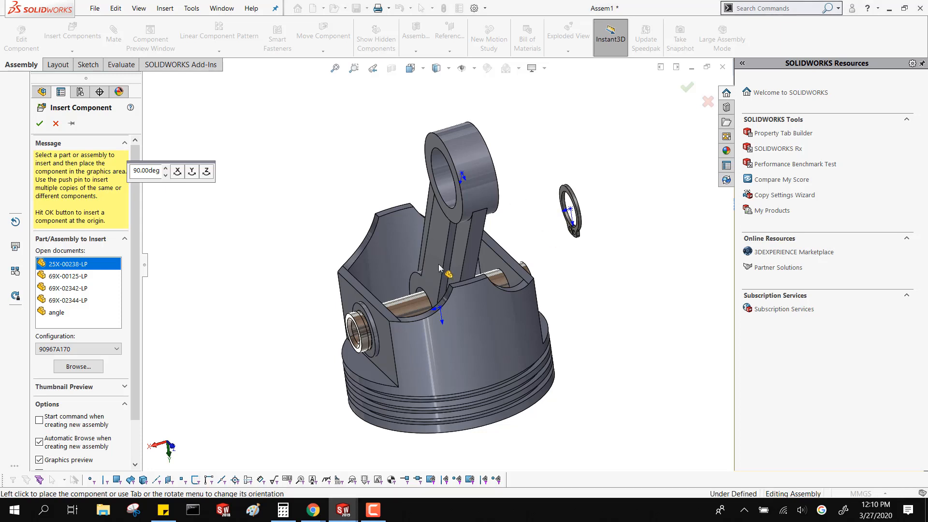
{"action": "left_click", "coordinate": [304, 256]}
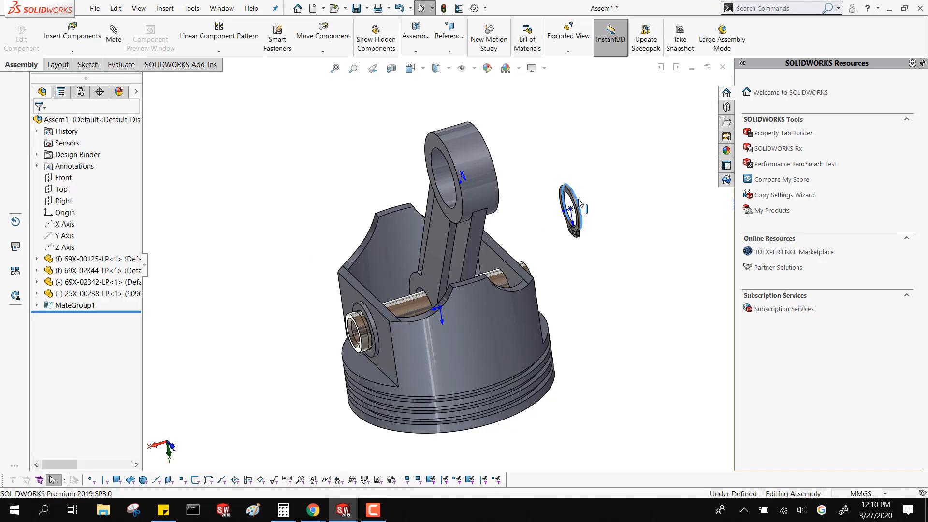
{"action": "left_click_drag", "start_coordinate": [579, 202], "coordinate": [274, 297], "text": "ctrl"}
- Move the first retaining ring close to the grooved end of the wrist pin protruding from the piston
{"action": "scroll", "coordinate": [636, 173], "scroll_direction": "down", "scroll_amount": 3}
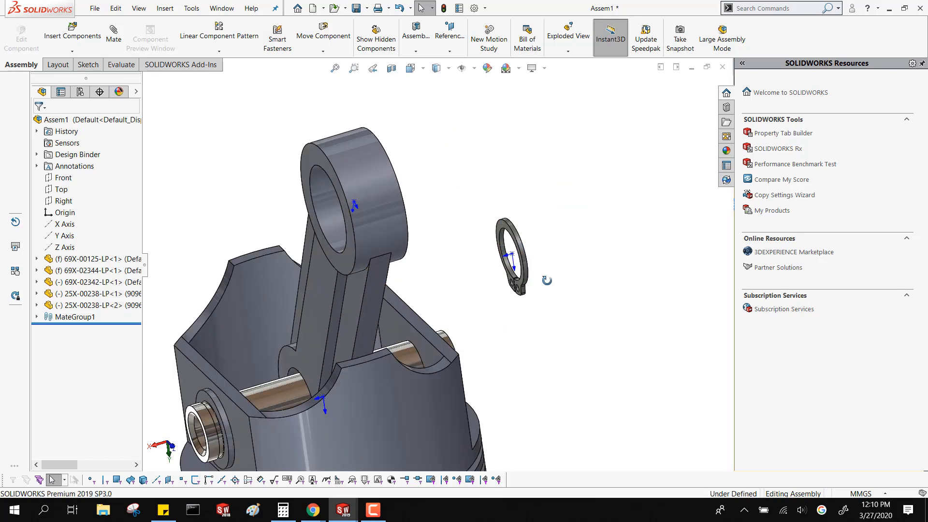
{"action": "middle_click_drag", "start_coordinate": [547, 280], "coordinate": [528, 278]}
{"action": "scroll", "coordinate": [528, 279], "scroll_direction": "down", "scroll_amount": 3}
{"action": "left_click_drag", "start_coordinate": [506, 286], "coordinate": [580, 211]}
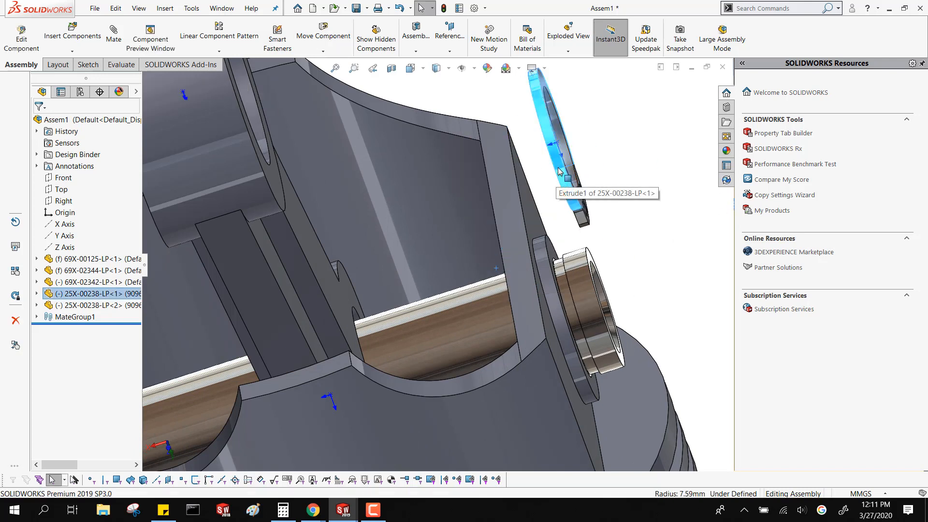
- Turn the first retaining ring to expose its flat face and mate it coincident with the piston's raised boss face around the pin
{"action": "right_click_drag", "start_coordinate": [558, 175], "coordinate": [631, 202]}
{"action": "key", "text": "Escape"}
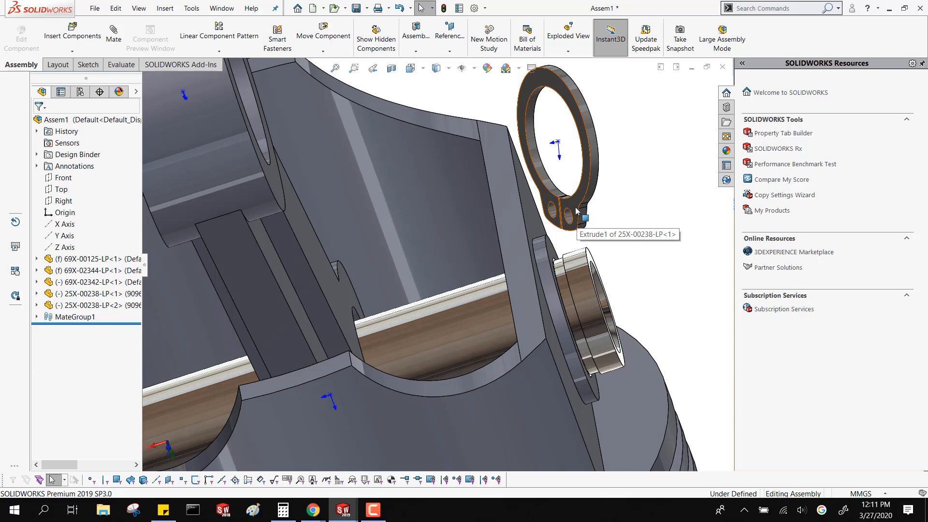
{"action": "left_click_drag", "start_coordinate": [577, 211], "coordinate": [565, 251]}
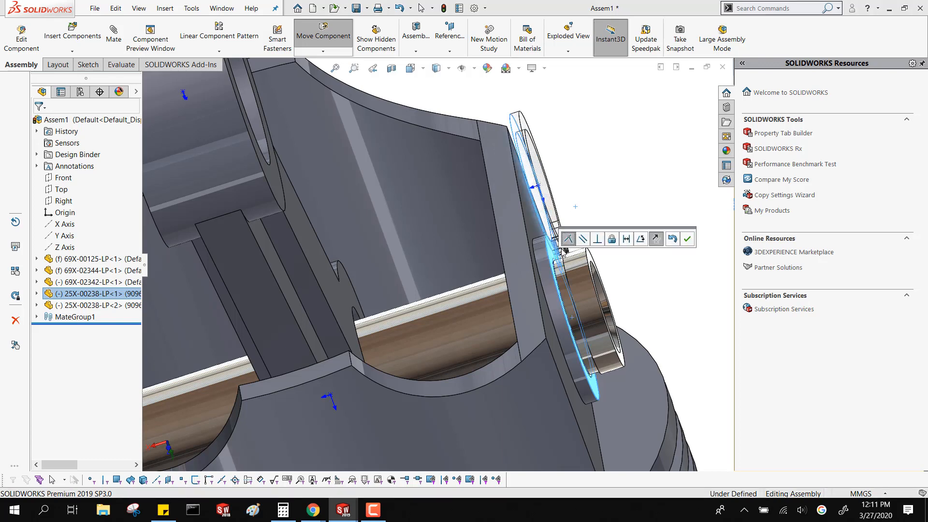
{"action": "left_click", "coordinate": [686, 239]}
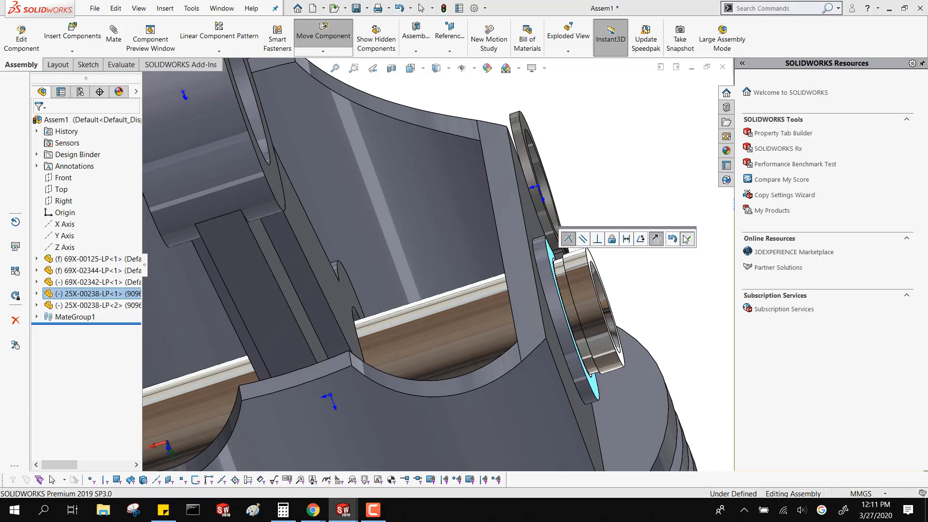
{"action": "key", "text": "Escape"}
- Mate the first retaining ring concentric with the wrist pin's cylindrical end and lock its rotation
{"action": "scroll", "coordinate": [575, 205], "scroll_direction": "down", "scroll_amount": 5}
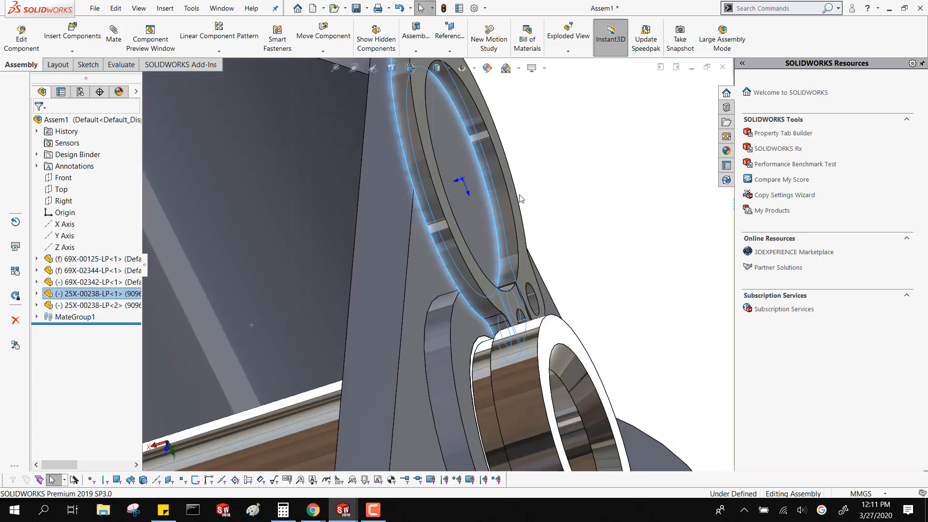
{"action": "left_click_drag", "start_coordinate": [502, 199], "coordinate": [543, 438]}
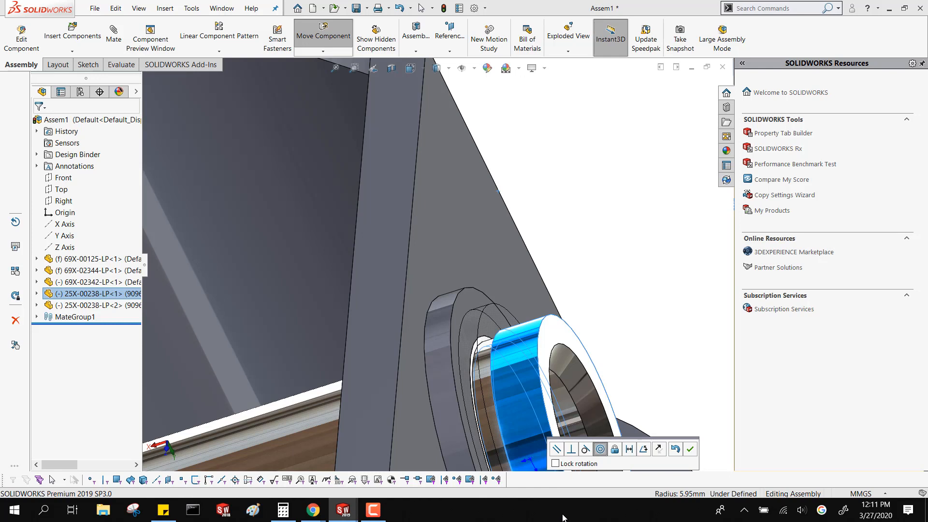
{"action": "left_click", "coordinate": [556, 464]}
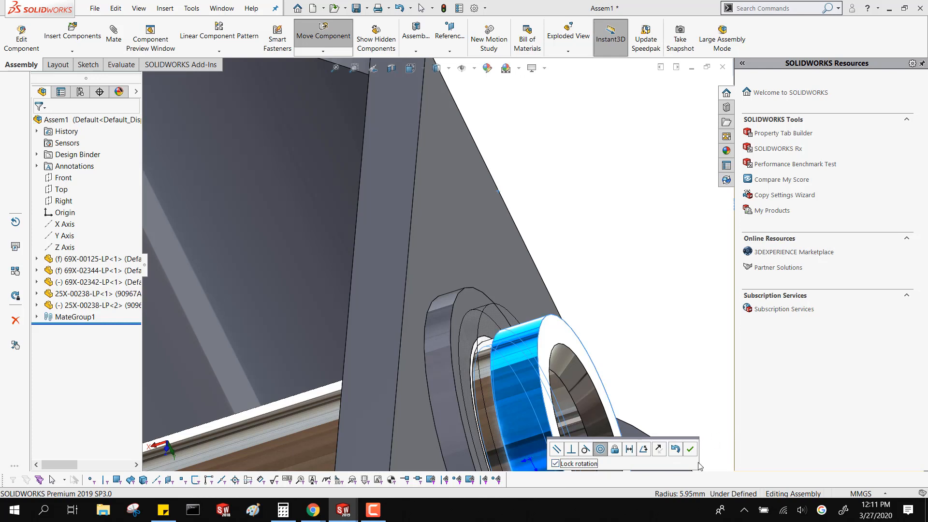
{"action": "left_click", "coordinate": [690, 449]}
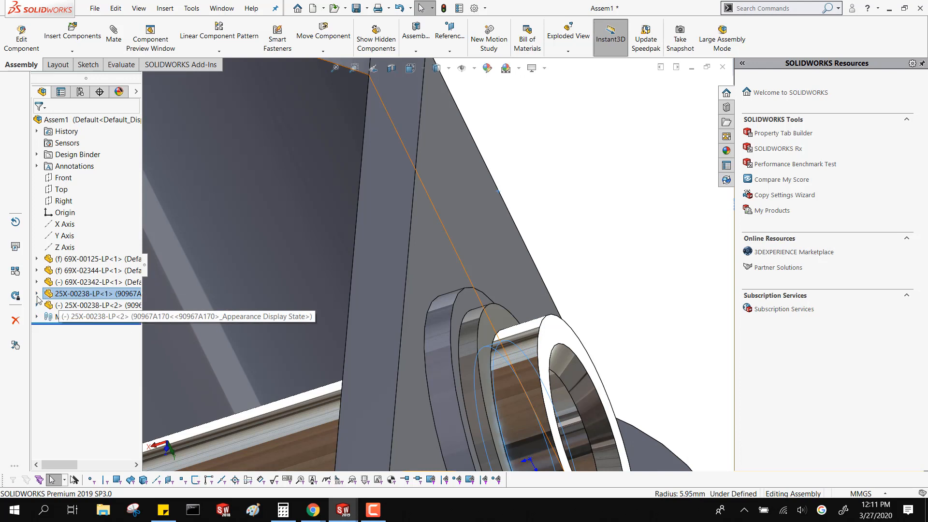
- Expand the mate group and highlight the first retaining ring's concentric mate to review its locked rotation
{"action": "left_click", "coordinate": [37, 317]}
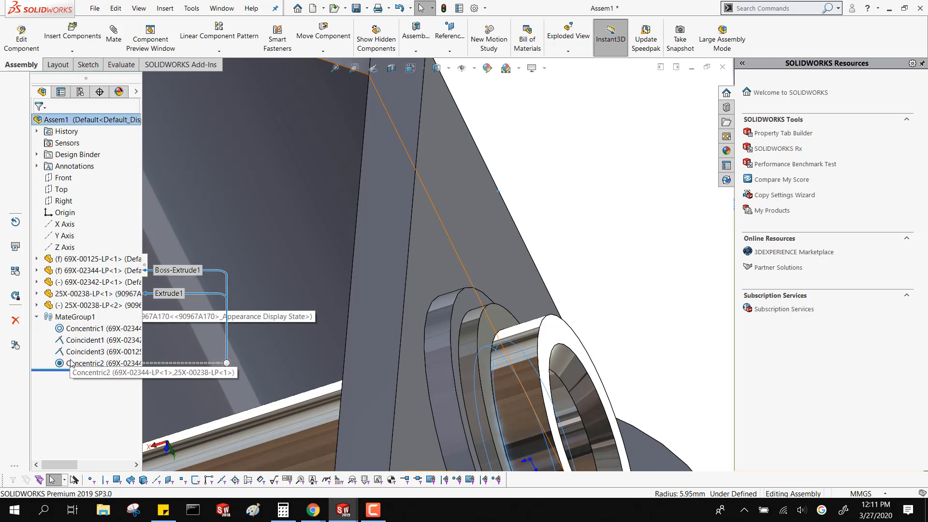
{"action": "left_click", "coordinate": [71, 364]}
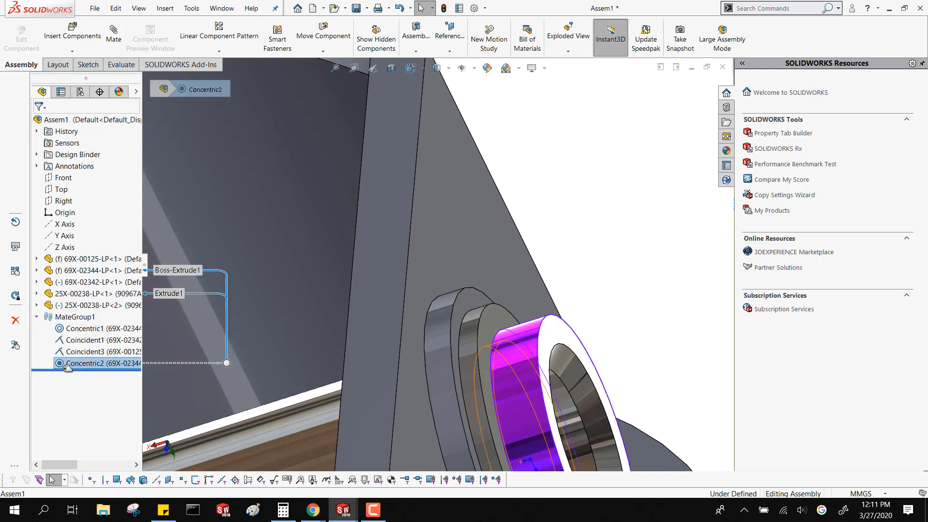
{"action": "left_click", "coordinate": [60, 350]}
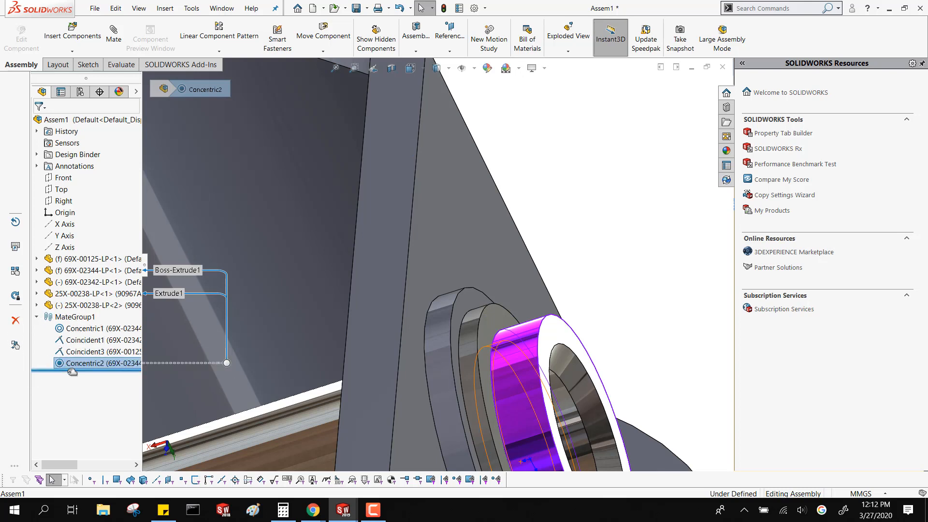
{"action": "left_click", "coordinate": [71, 368]}
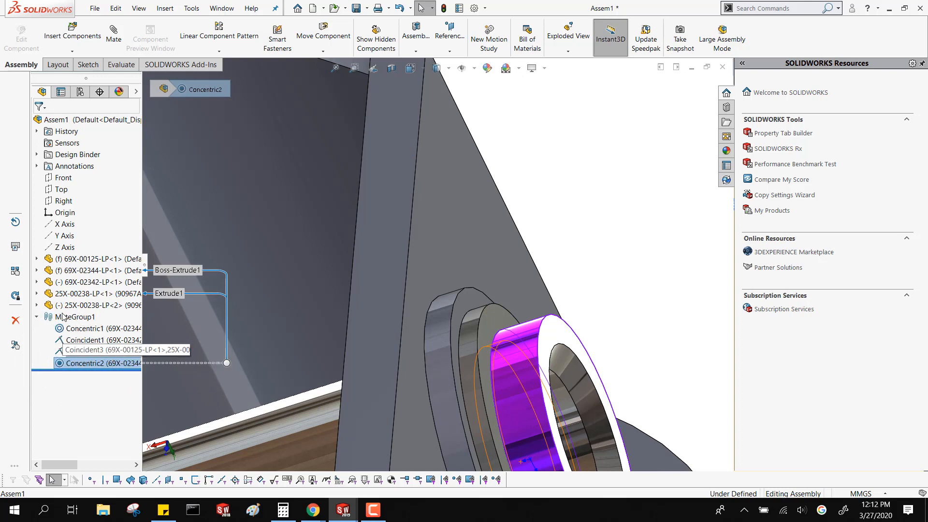
- Reposition and rotate the second retaining ring in front of the wrist pin end on the piston's opposite side
{"action": "scroll", "coordinate": [622, 292], "scroll_direction": "up", "scroll_amount": 8}
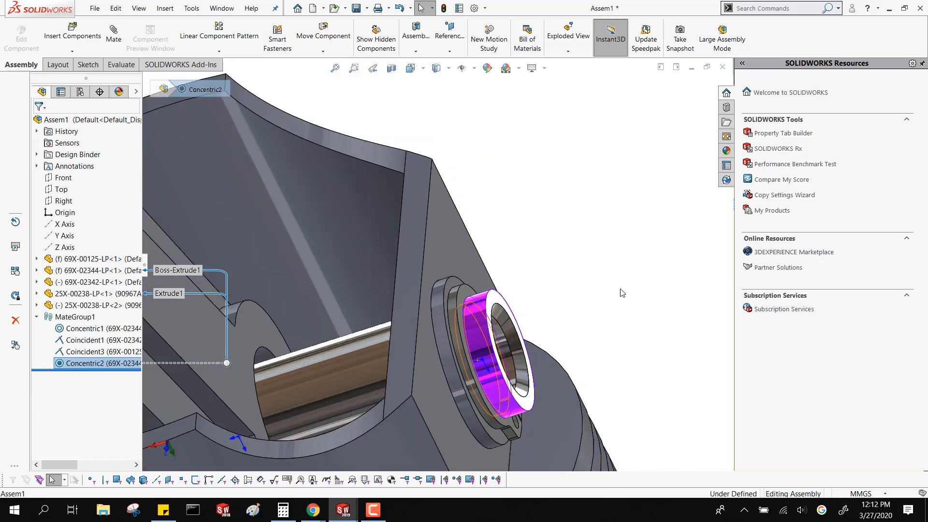
{"action": "middle_click_drag", "start_coordinate": [484, 332], "coordinate": [531, 316]}
{"action": "scroll", "coordinate": [382, 357], "scroll_direction": "down", "scroll_amount": 6}
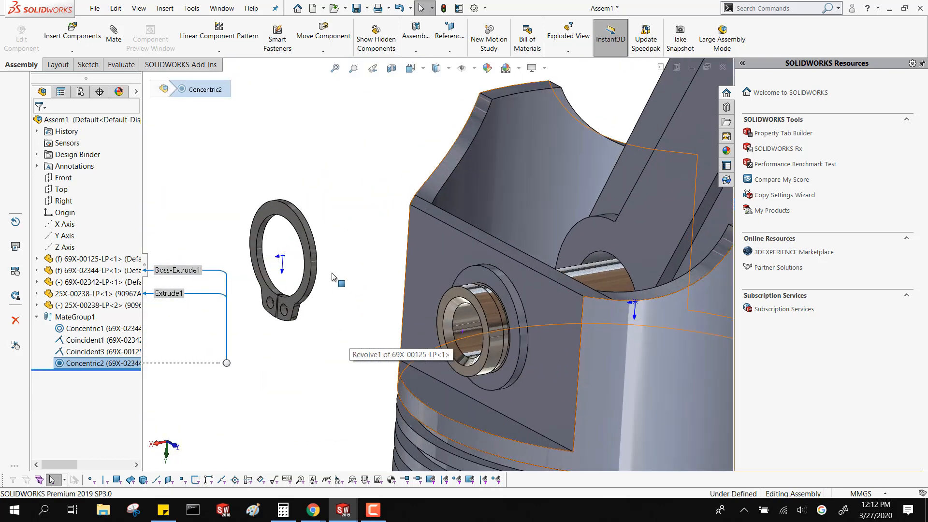
{"action": "mouse_move", "coordinate": [311, 237]}
{"action": "middle_mouse_down"}
{"action": "mouse_move", "coordinate": [346, 247]}
{"action": "mouse_move", "coordinate": [310, 238]}
{"action": "middle_mouse_up"}
{"action": "left_click_drag", "start_coordinate": [310, 239], "coordinate": [344, 244]}
{"action": "right_click_drag", "start_coordinate": [344, 244], "coordinate": [353, 319]}
{"action": "key", "text": "Escape"}
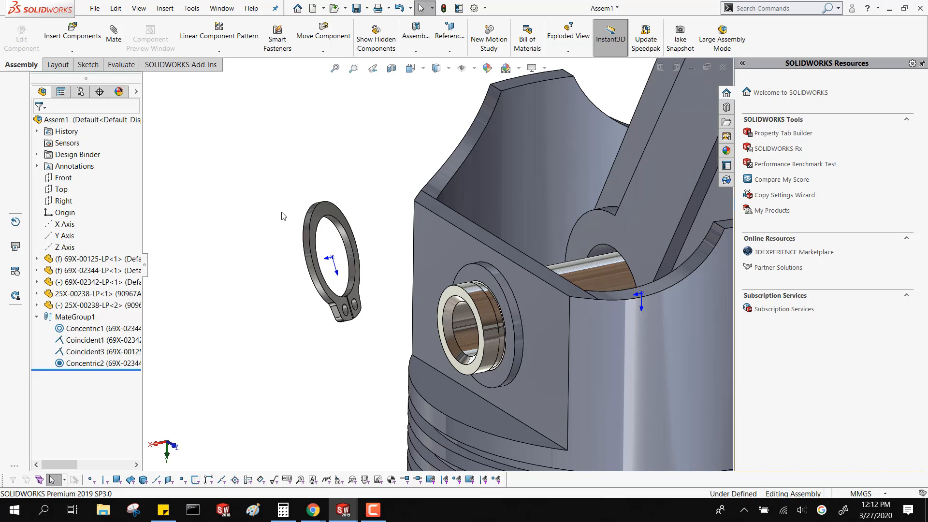
- Snap the second retaining ring's inner circular edge onto the wrist pin's groove edge, adding concentric and coincident mates together
{"action": "left_click", "coordinate": [326, 219]}
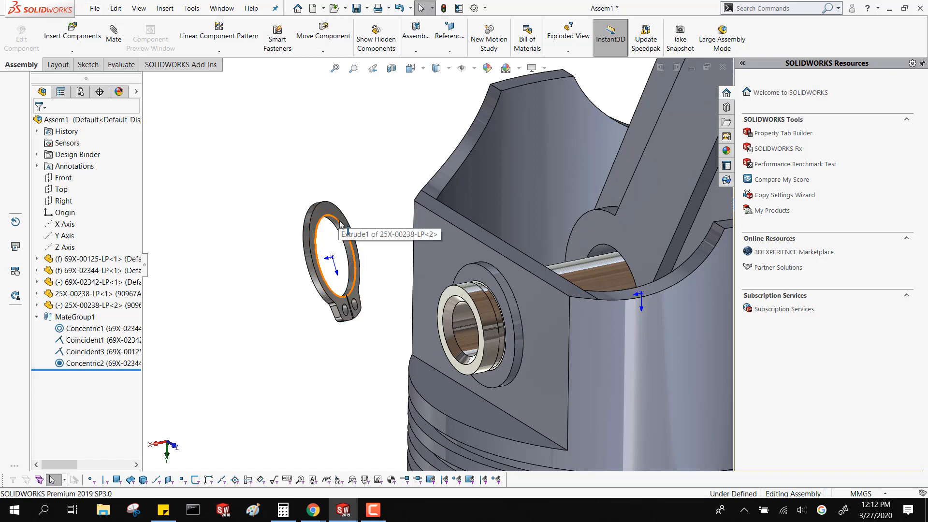
{"action": "left_click_drag", "start_coordinate": [360, 256], "coordinate": [482, 296]}
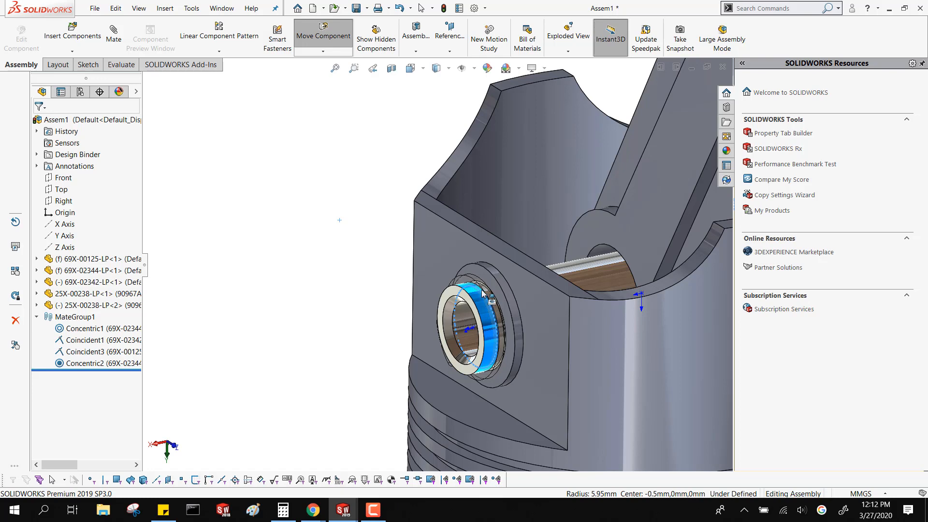
{"action": "key", "text": "Escape"}
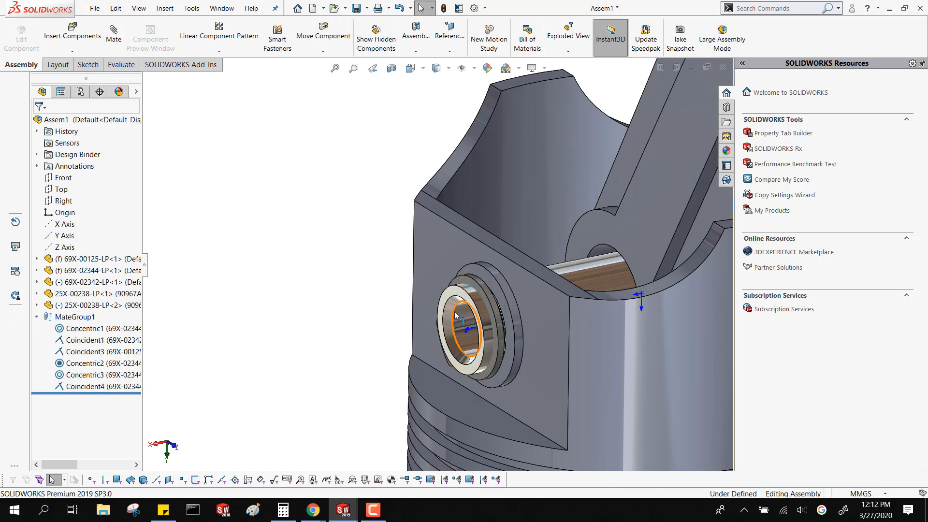
- Flip the alignment of the second retaining ring's coincident mate, view the affected mates and close their list
{"action": "middle_click_drag", "start_coordinate": [454, 311], "coordinate": [245, 338]}
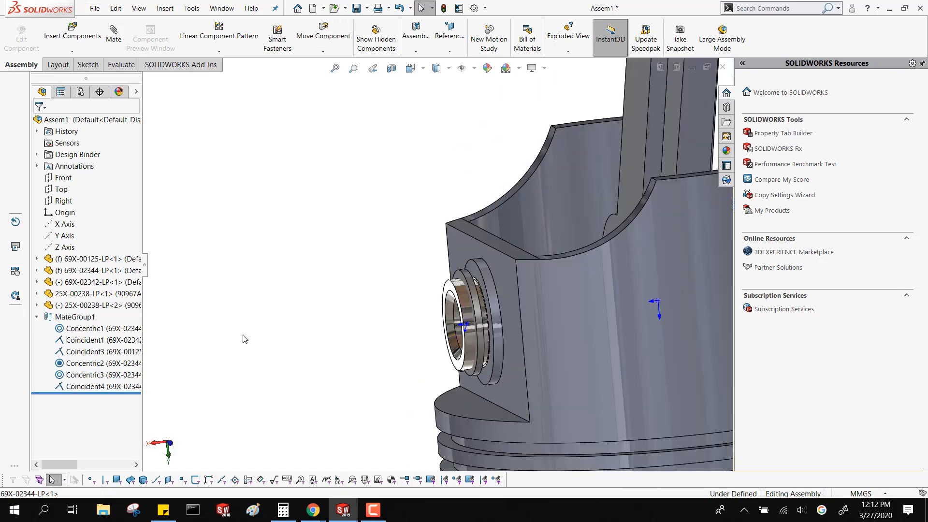
{"action": "left_click", "coordinate": [102, 386]}
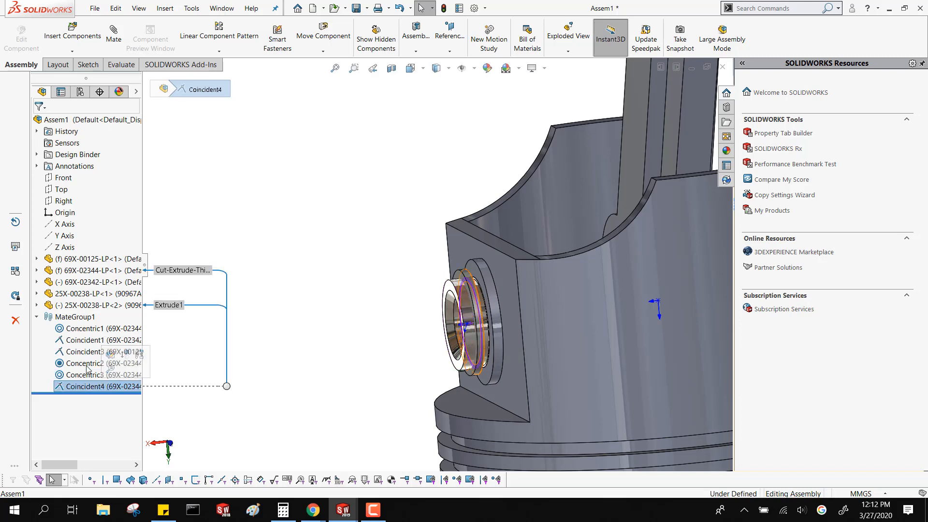
{"action": "left_click", "coordinate": [86, 375]}
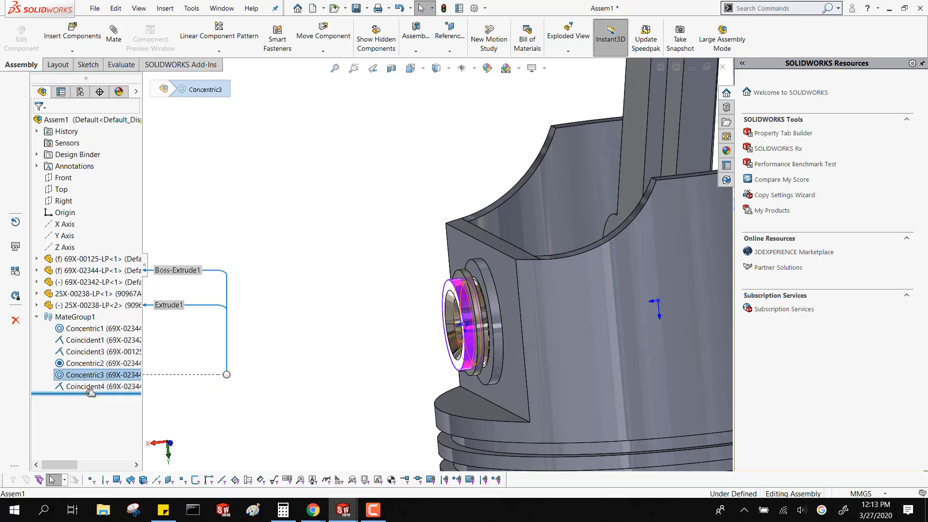
{"action": "left_click", "coordinate": [85, 378]}
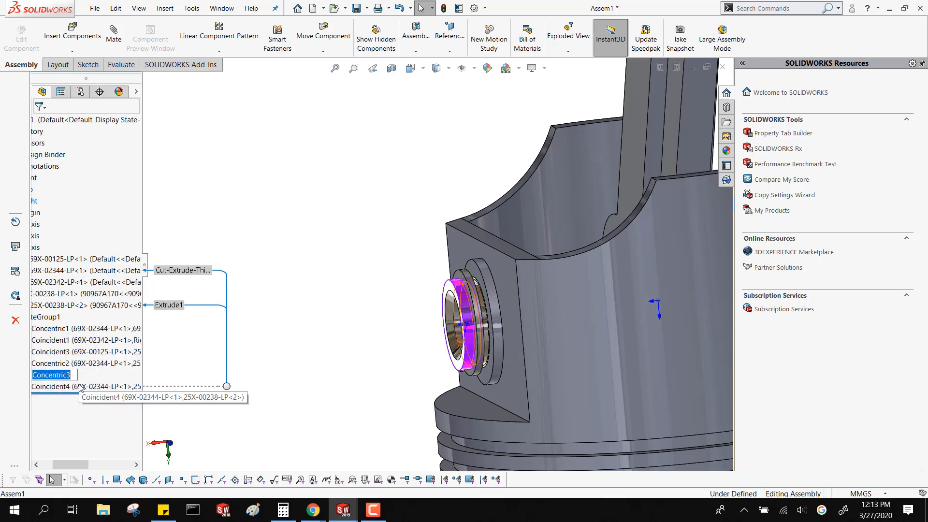
{"action": "left_click", "coordinate": [81, 386]}
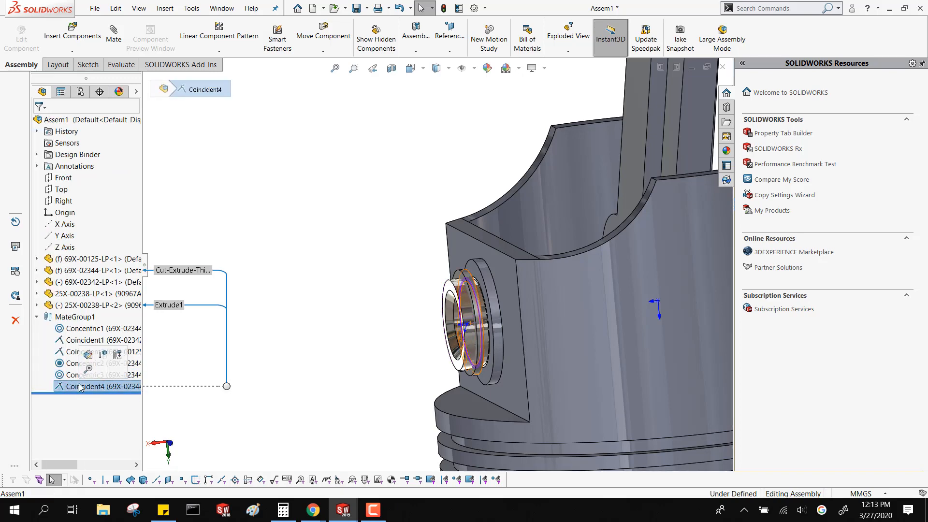
{"action": "right_click", "coordinate": [81, 387]}
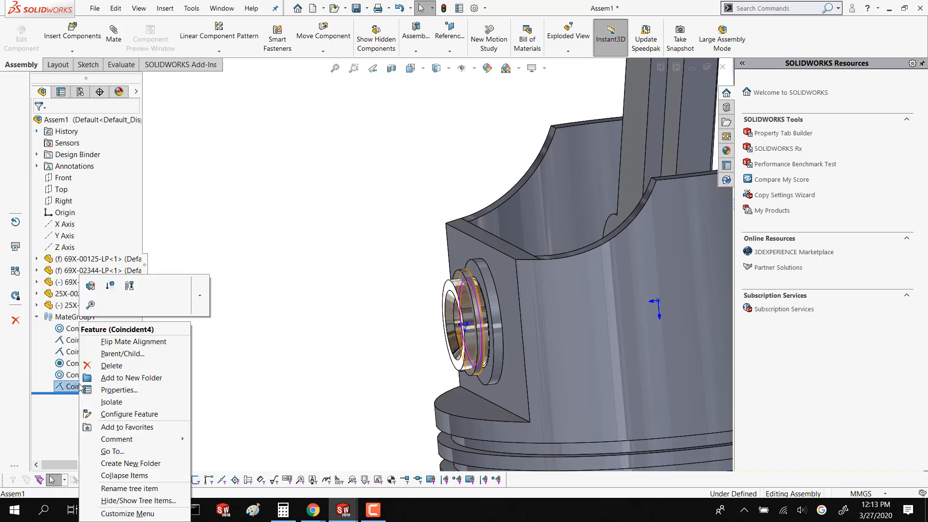
{"action": "left_click", "coordinate": [92, 342]}
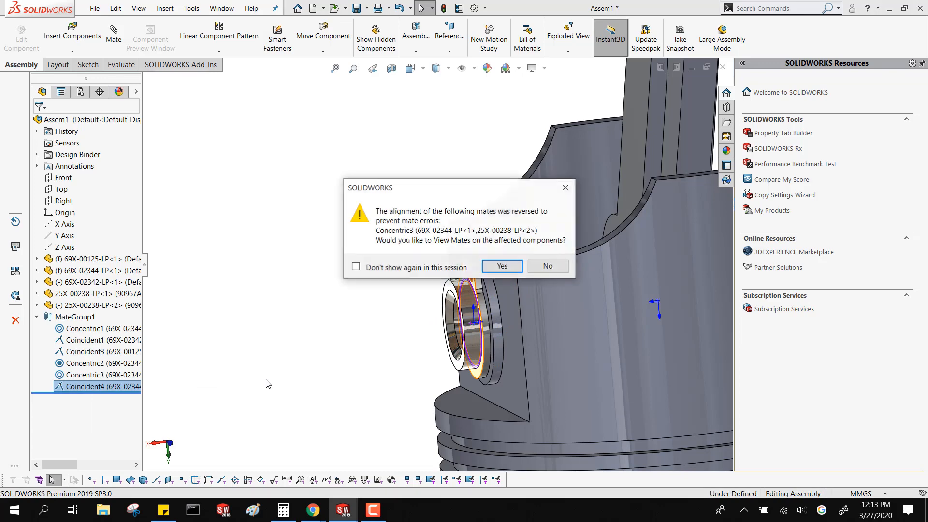
{"action": "left_click", "coordinate": [501, 266]}
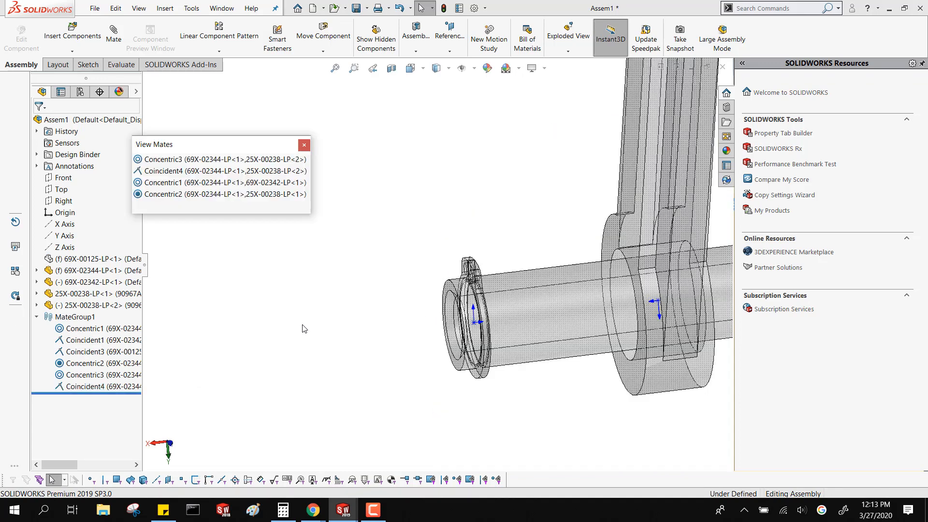
{"action": "left_click", "coordinate": [304, 145]}
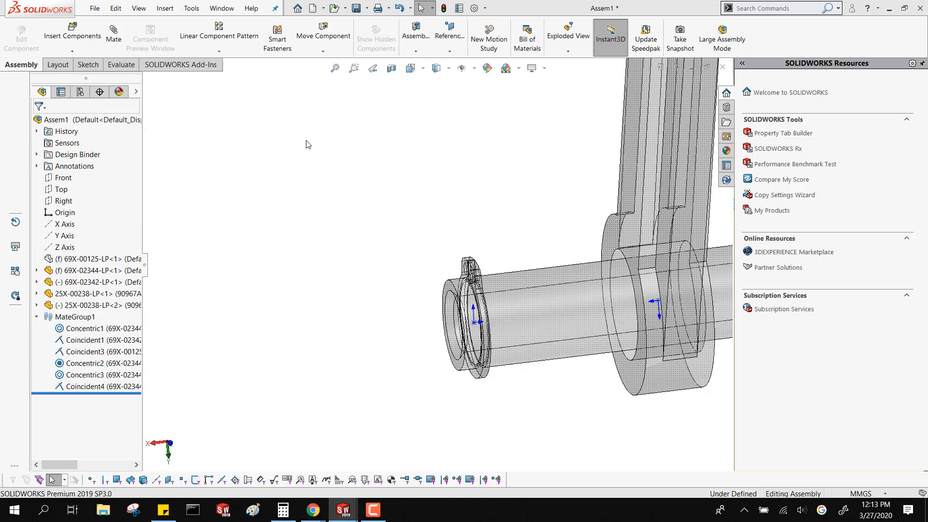
- Lock rotation on the second retaining ring's concentric mate and try to move the ring
{"action": "right_click", "coordinate": [92, 374]}
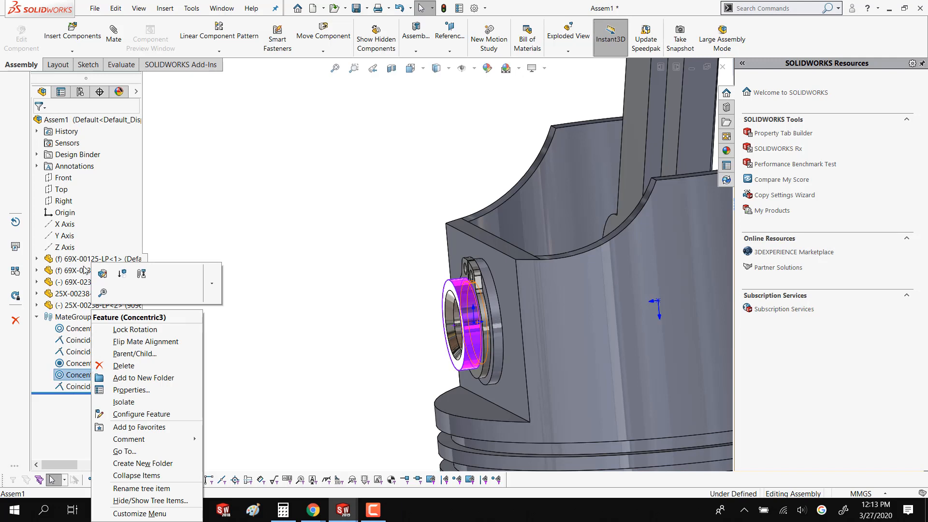
{"action": "left_click", "coordinate": [134, 330]}
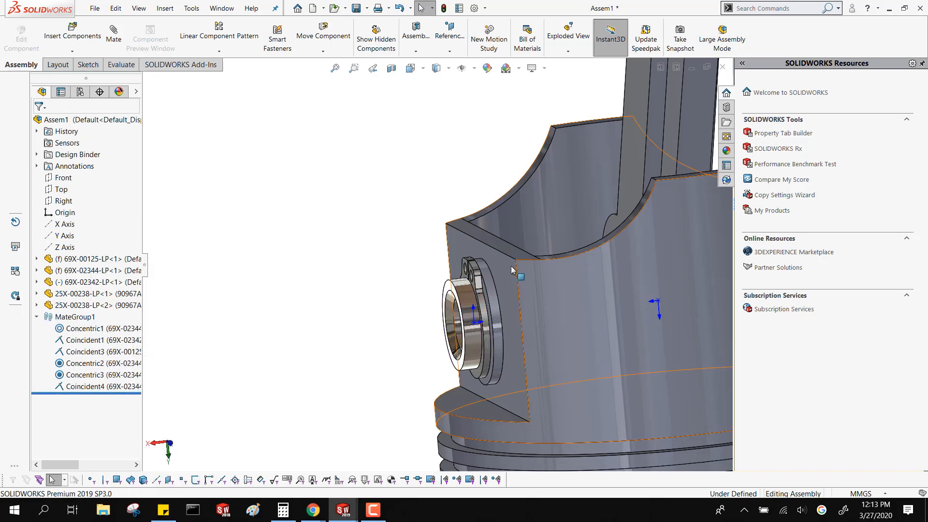
{"action": "scroll", "coordinate": [536, 276], "scroll_direction": "down", "scroll_amount": 3}
{"action": "left_click", "coordinate": [417, 260]}
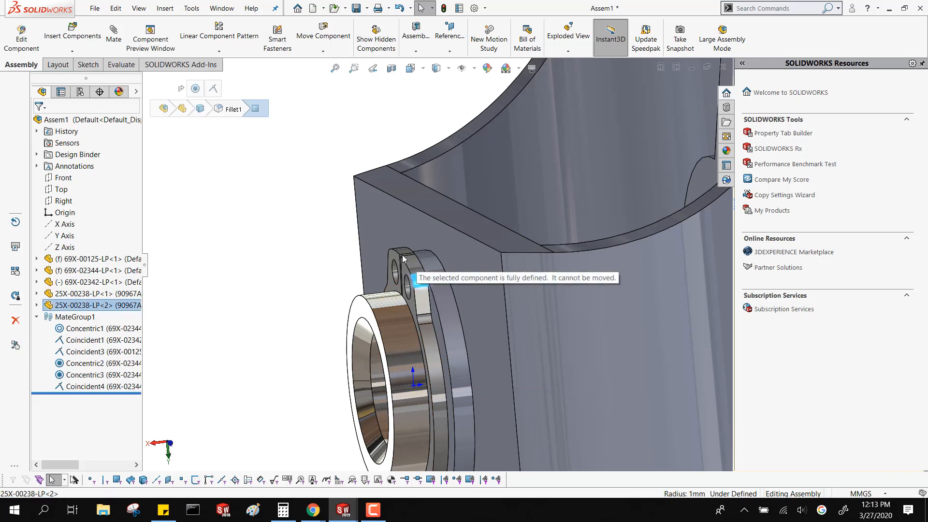
{"action": "left_click", "coordinate": [278, 246]}
- Save the assembly as "piston test" in the BOXER 2 folder
{"action": "scroll", "coordinate": [400, 284], "scroll_direction": "up", "scroll_amount": 5}
{"action": "middle_click_drag", "start_coordinate": [400, 283], "coordinate": [429, 230]}
{"action": "scroll", "coordinate": [430, 230], "scroll_direction": "up", "scroll_amount": 2}
{"action": "scroll", "coordinate": [557, 188], "scroll_direction": "down", "scroll_amount": 2}
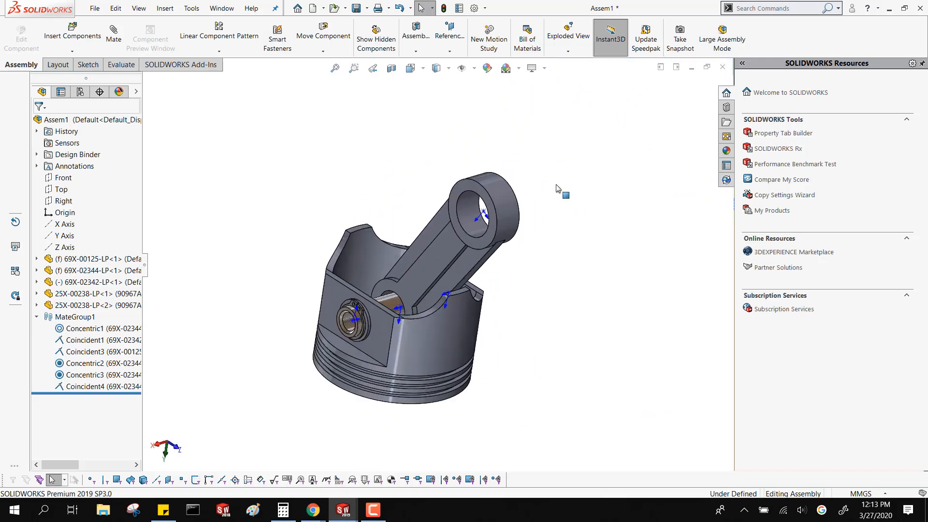
{"action": "left_click", "coordinate": [366, 8]}
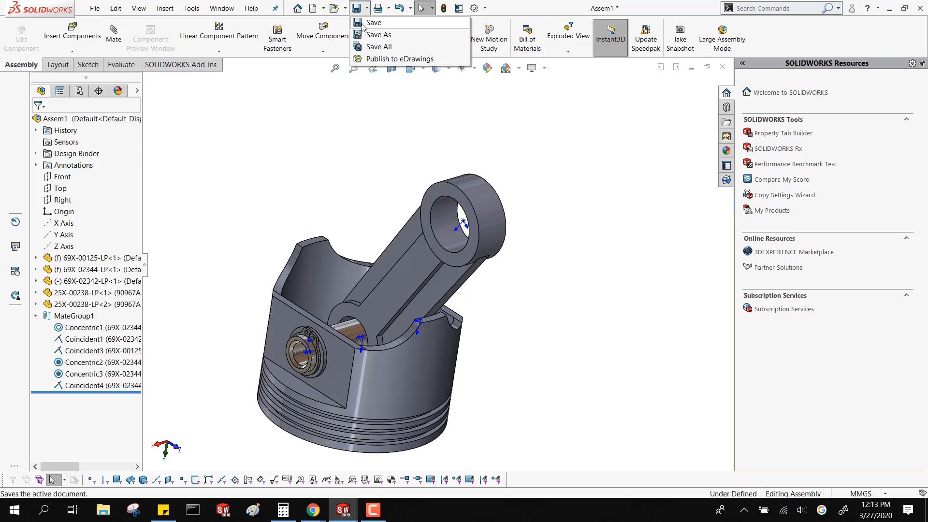
{"action": "left_click", "coordinate": [373, 22]}
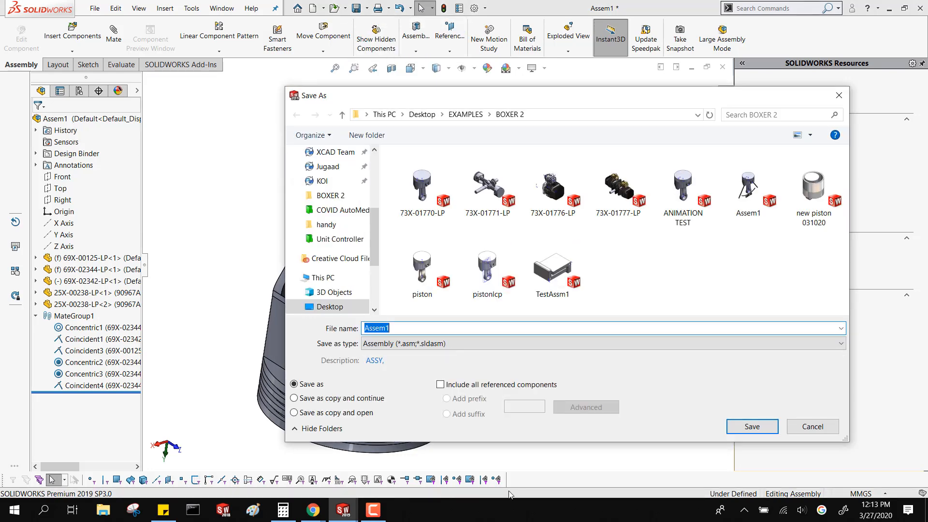
{"action": "type", "text": "piston test"}
{"action": "key", "text": "Return"}
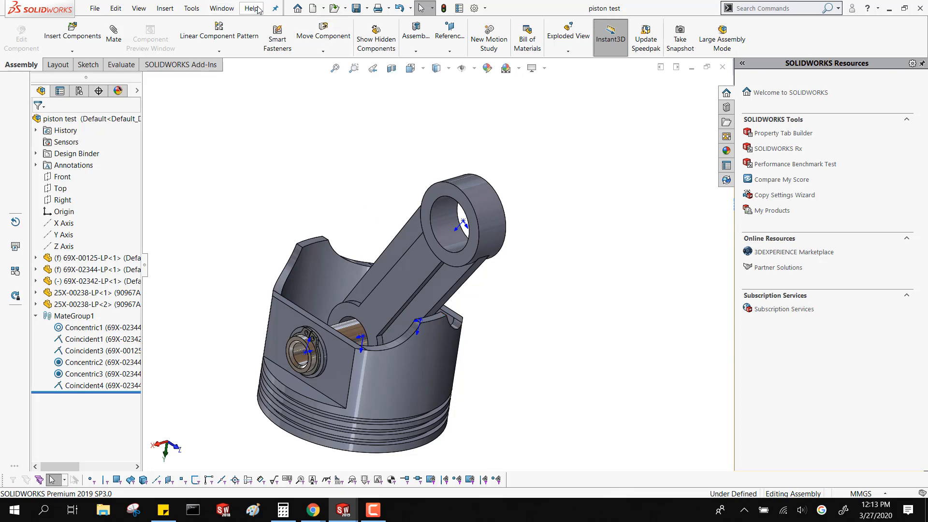
{"action": "middle_click_drag", "start_coordinate": [255, 169], "coordinate": [275, 182]}
{"action": "scroll", "coordinate": [358, 222], "scroll_direction": "up", "scroll_amount": 3}
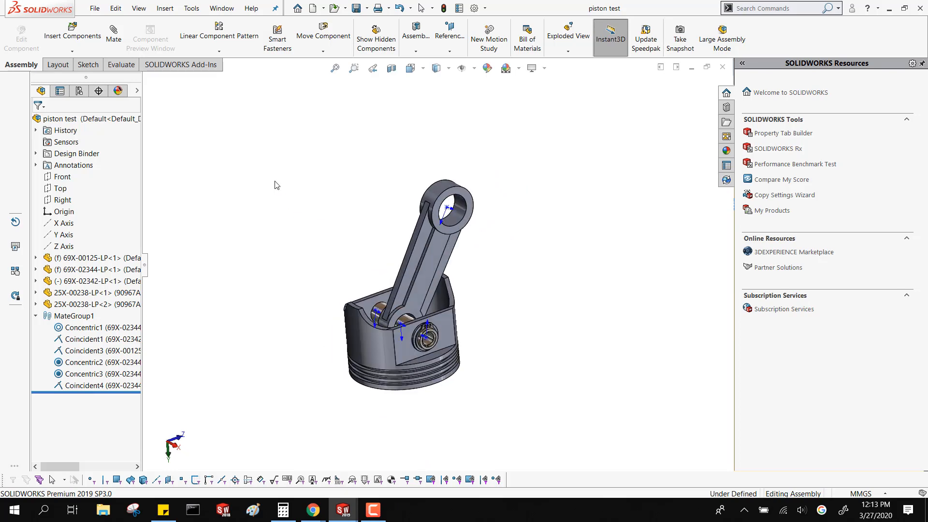
{"action": "scroll", "coordinate": [414, 308], "scroll_direction": "down", "scroll_amount": 2}
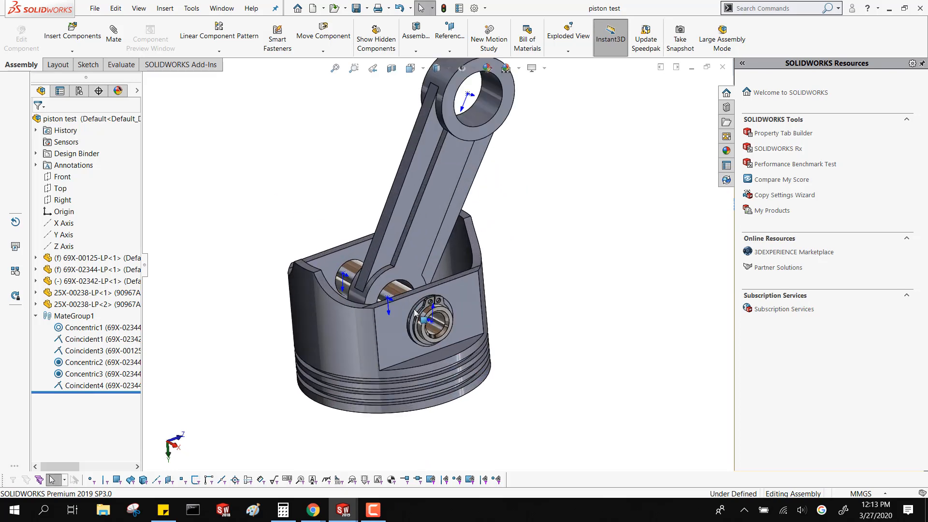
- Begin a new exploded view of the Default configuration and pull the wrist pin and both retaining rings out along X, auto-spaced from about 24.5 mm
{"action": "scroll", "coordinate": [393, 302], "scroll_direction": "up", "scroll_amount": 1}
{"action": "scroll", "coordinate": [341, 212], "scroll_direction": "down", "scroll_amount": 2}
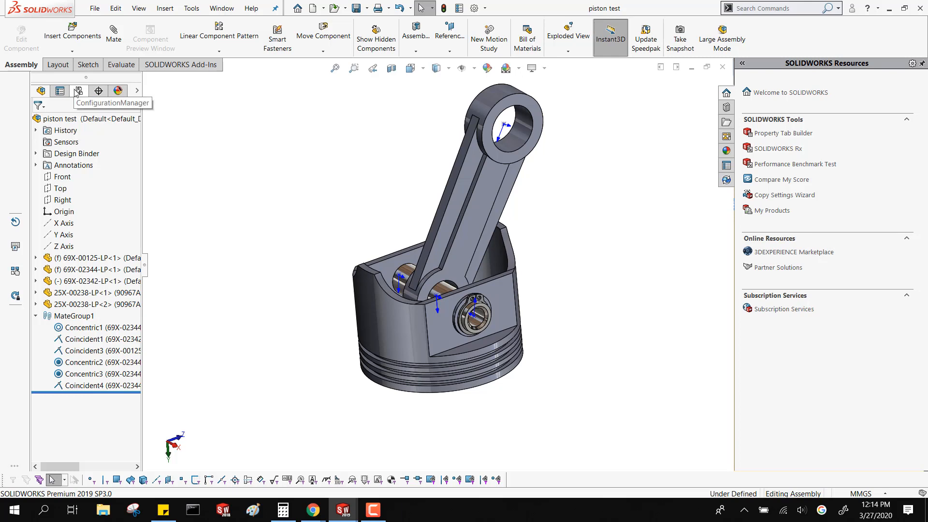
{"action": "left_click", "coordinate": [77, 91]}
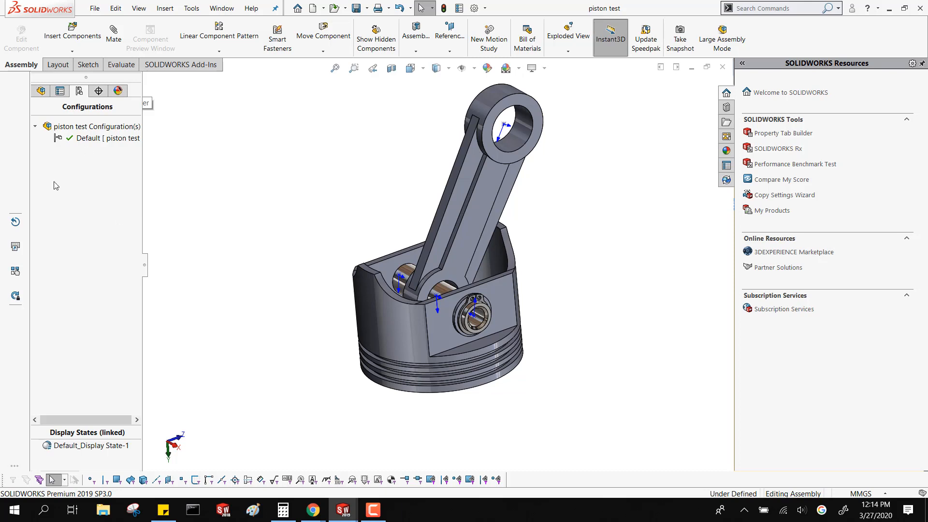
{"action": "right_click", "coordinate": [69, 140]}
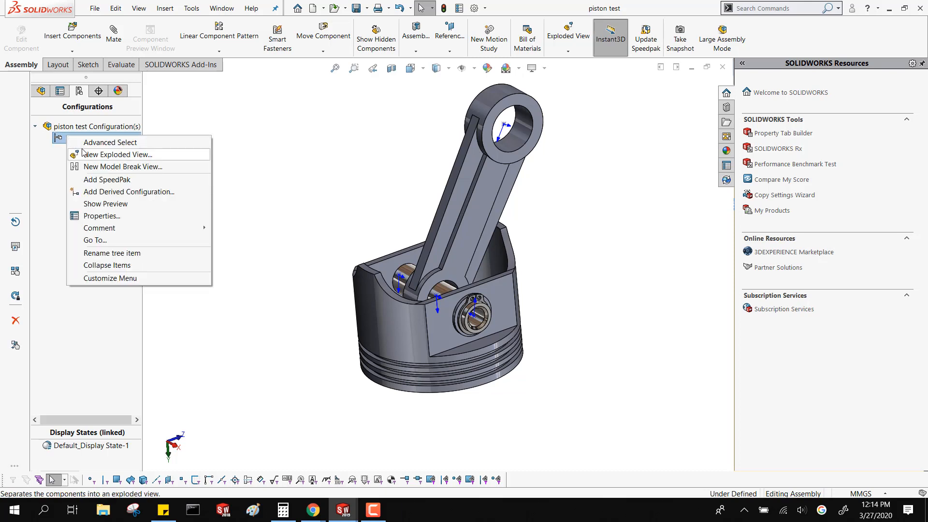
{"action": "left_click", "coordinate": [83, 154]}
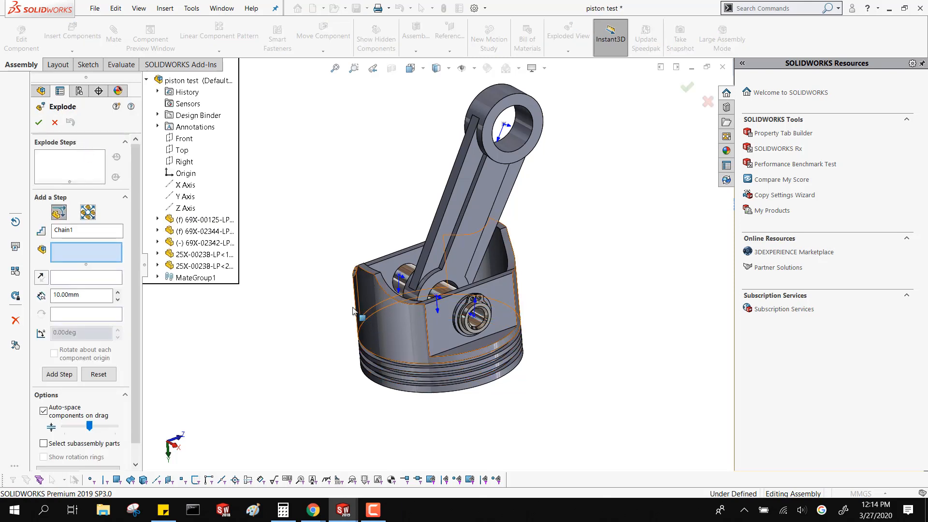
{"action": "left_click", "coordinate": [482, 321]}
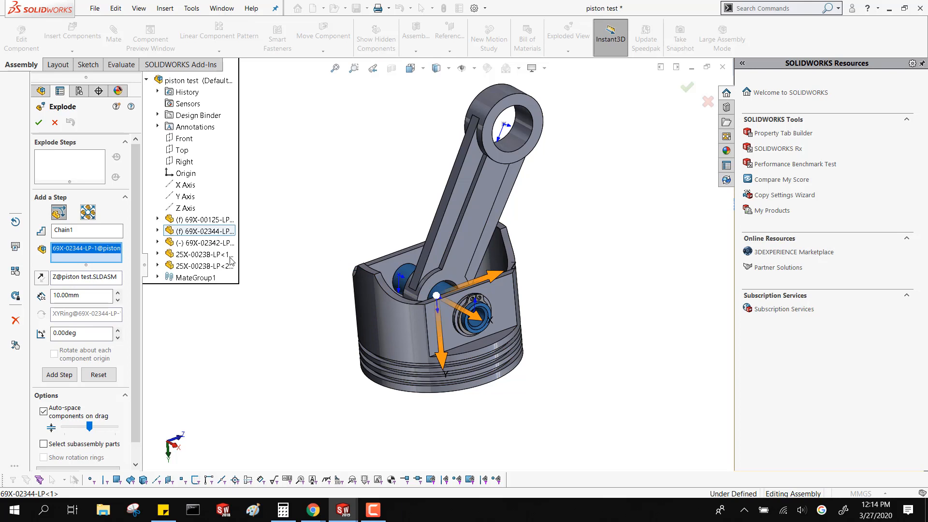
{"action": "left_click", "coordinate": [213, 268]}
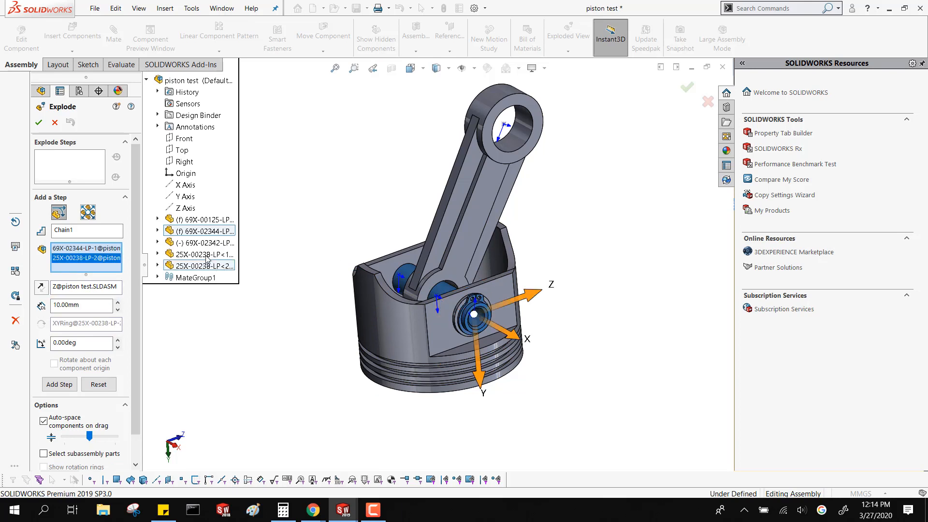
{"action": "left_click", "coordinate": [201, 256]}
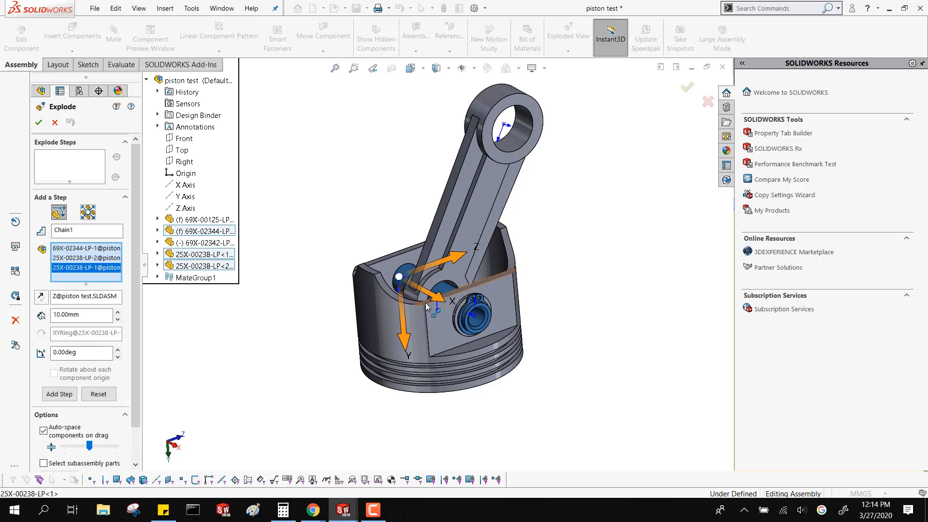
{"action": "left_click_drag", "start_coordinate": [437, 305], "coordinate": [614, 386]}
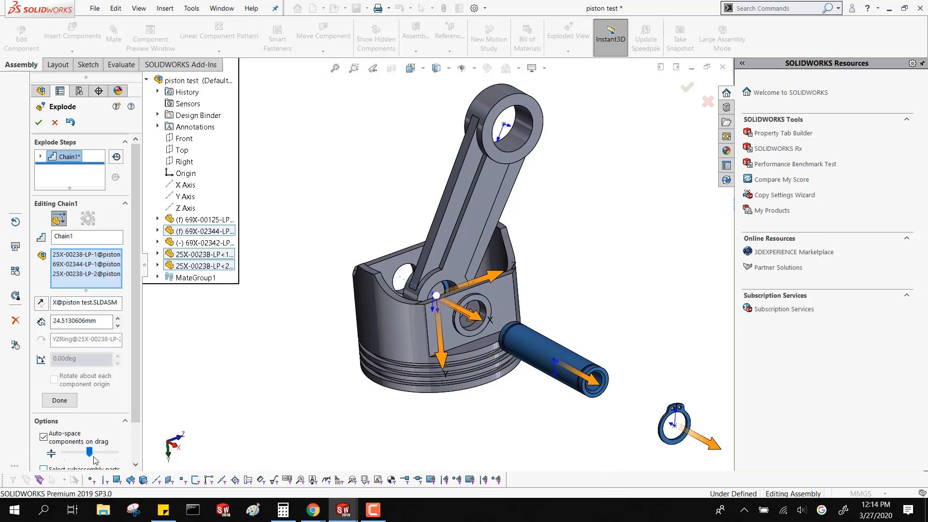
- Widen the auto-spacing slightly, move the inner retaining ring to about -51 mm on the piston's opposite side, pull the pin further out, and finish the explode step
{"action": "mouse_move", "coordinate": [92, 455]}
{"action": "left_mouse_down"}
{"action": "mouse_move", "coordinate": [73, 443]}
{"action": "mouse_move", "coordinate": [95, 446]}
{"action": "left_mouse_up"}
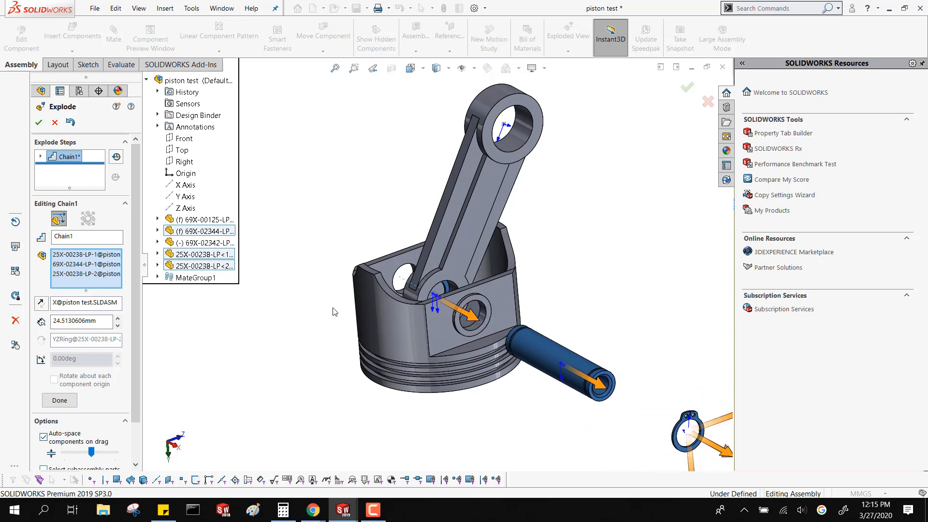
{"action": "scroll", "coordinate": [382, 292], "scroll_direction": "up", "scroll_amount": 2}
{"action": "scroll", "coordinate": [489, 285], "scroll_direction": "down", "scroll_amount": 2}
{"action": "scroll", "coordinate": [511, 360], "scroll_direction": "up", "scroll_amount": 2}
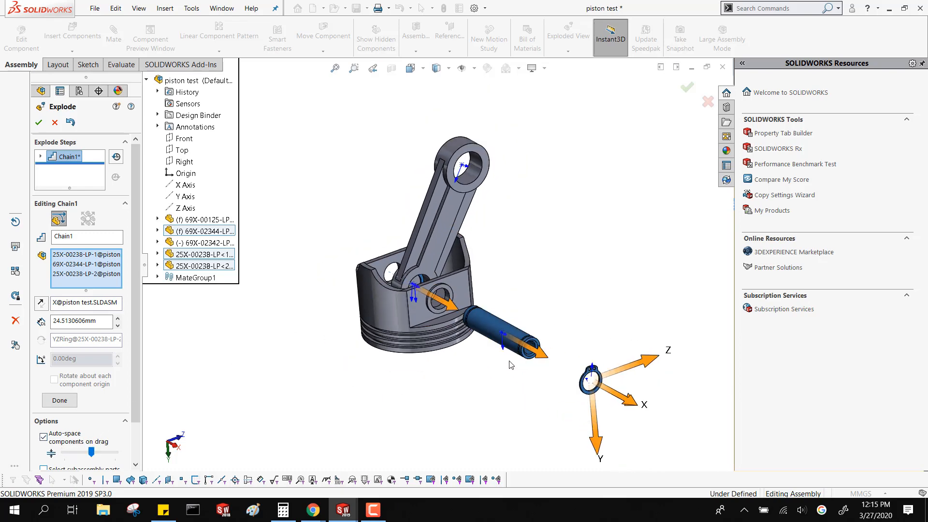
{"action": "left_click_drag", "start_coordinate": [451, 309], "coordinate": [341, 246]}
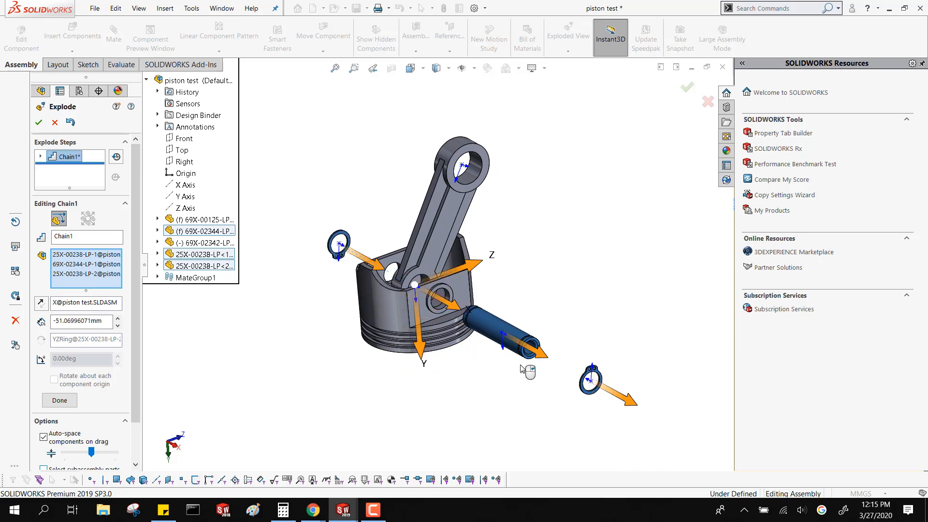
{"action": "left_click_drag", "start_coordinate": [533, 358], "coordinate": [557, 383]}
{"action": "mouse_move", "coordinate": [552, 398]}
{"action": "middle_mouse_down"}
{"action": "mouse_move", "coordinate": [559, 389]}
{"action": "mouse_move", "coordinate": [561, 410]}
{"action": "middle_mouse_up"}
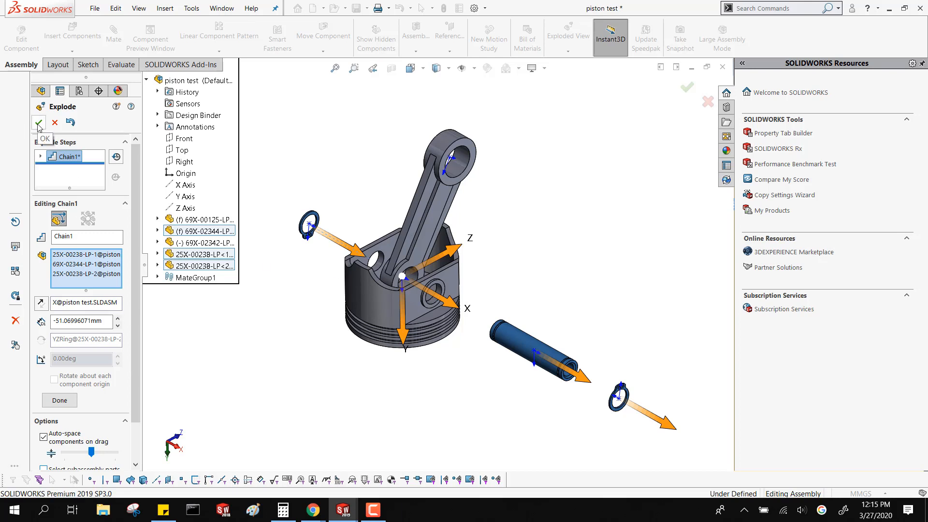
{"action": "left_click", "coordinate": [60, 400]}
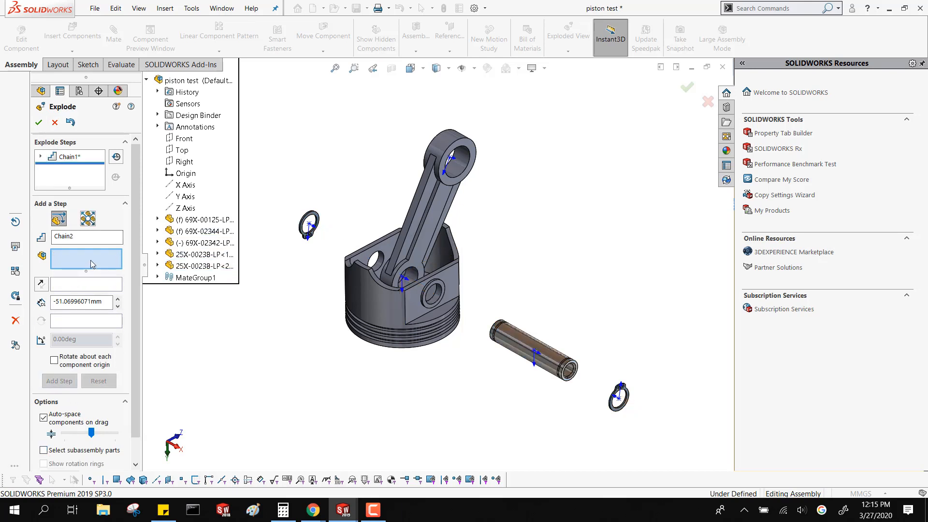
- Select the connecting rod for a second explode step and replace its Z direction with the rod's long edge
{"action": "left_click", "coordinate": [413, 233]}
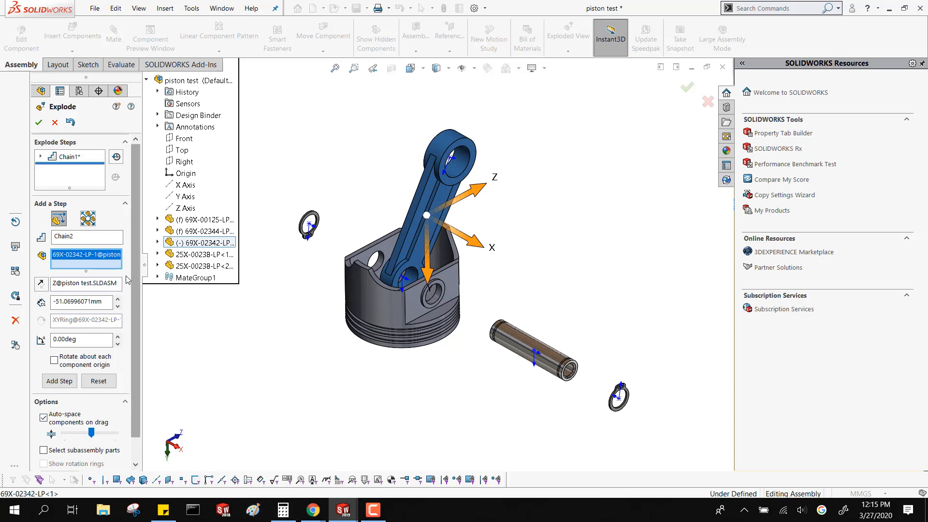
{"action": "left_click", "coordinate": [102, 285]}
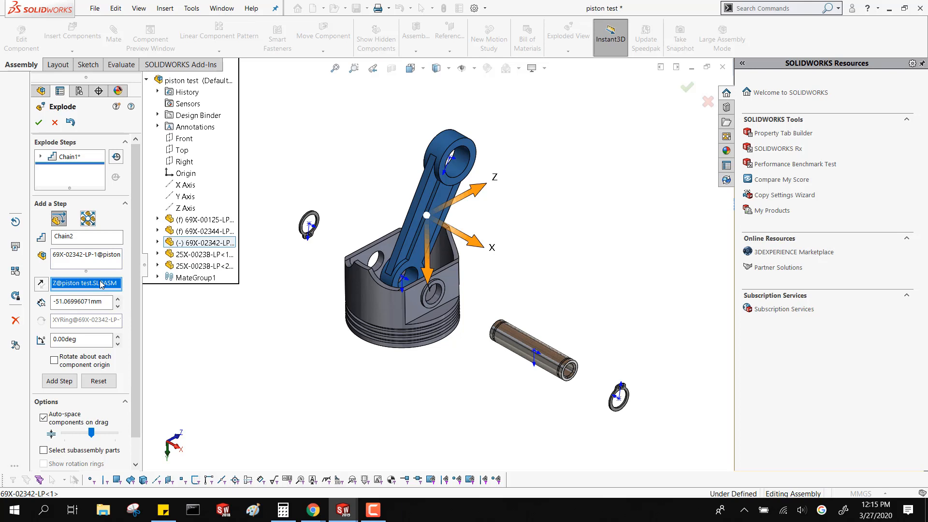
{"action": "key", "text": "Delete"}
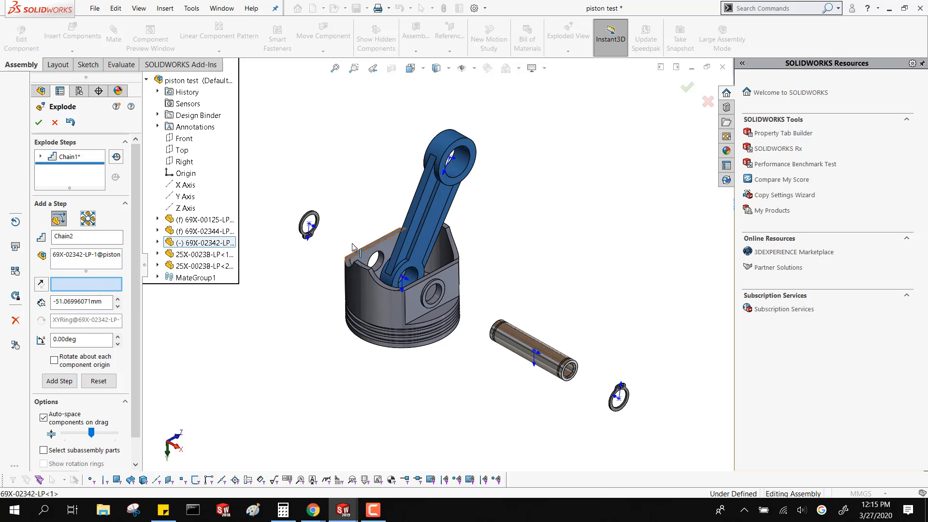
{"action": "left_click", "coordinate": [425, 217]}
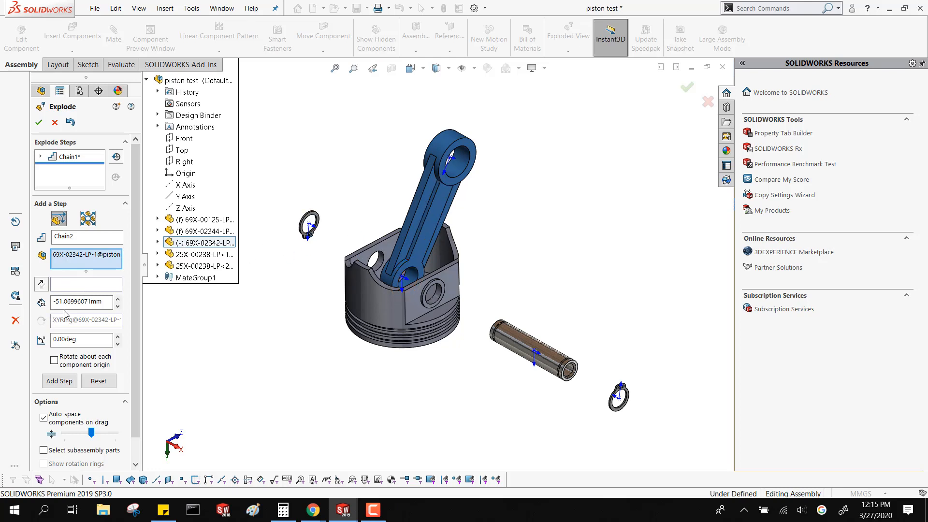
{"action": "left_click", "coordinate": [72, 283]}
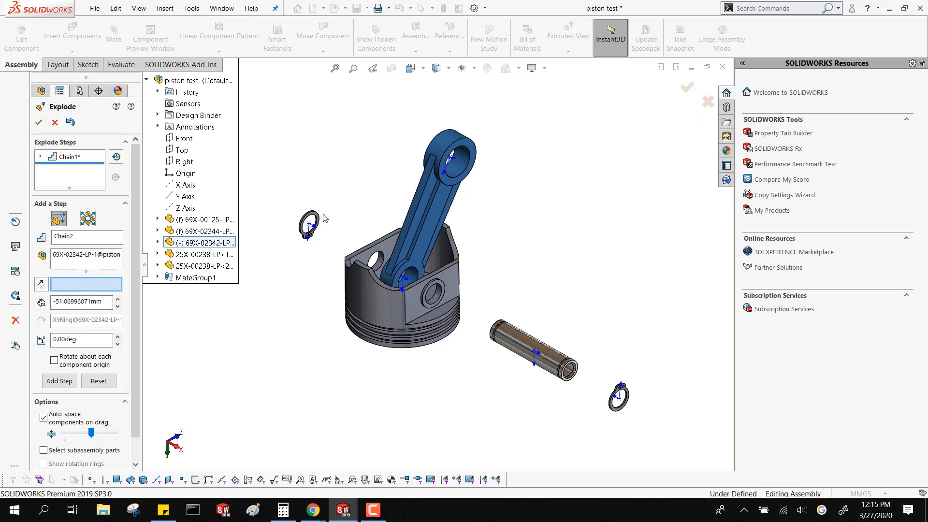
{"action": "left_click", "coordinate": [425, 224]}
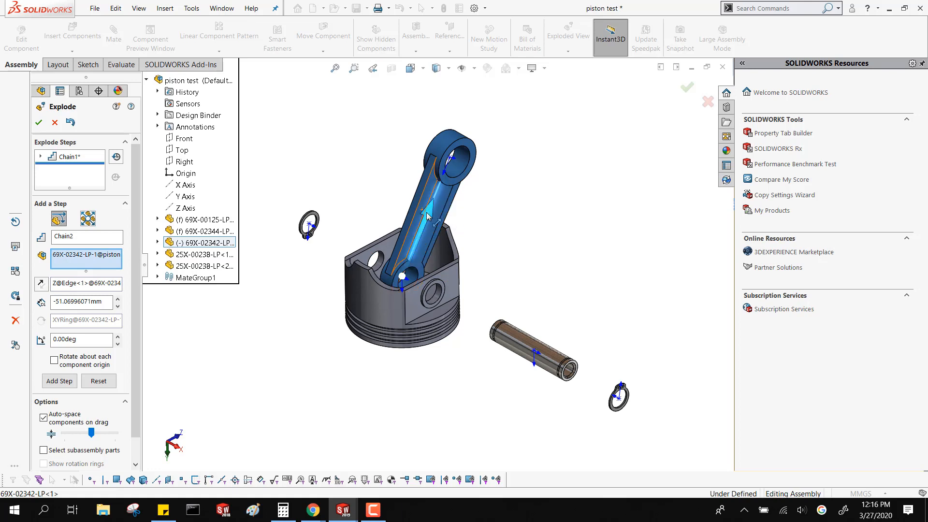
- Pull the connecting rod about 59 mm out of the piston along its own length and finish the exploded view
{"action": "left_click_drag", "start_coordinate": [427, 216], "coordinate": [448, 173]}
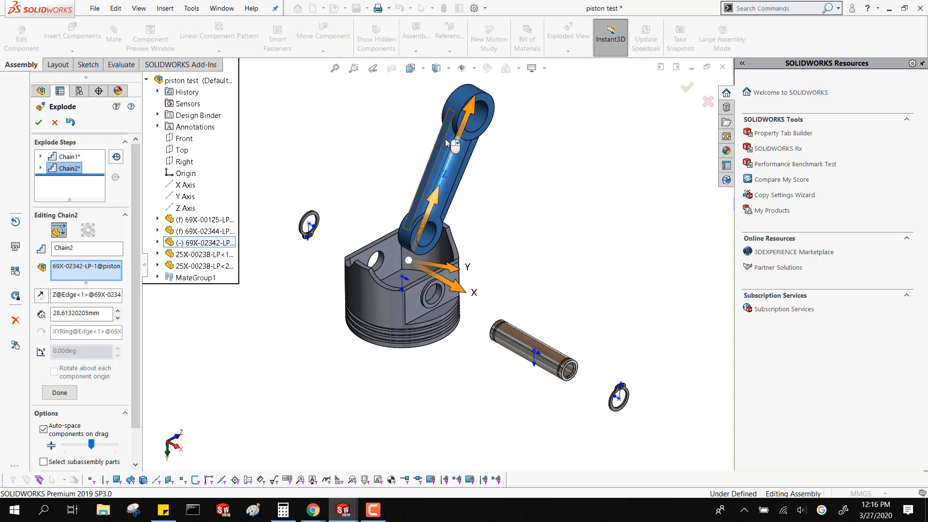
{"action": "left_click_drag", "start_coordinate": [460, 103], "coordinate": [518, 80]}
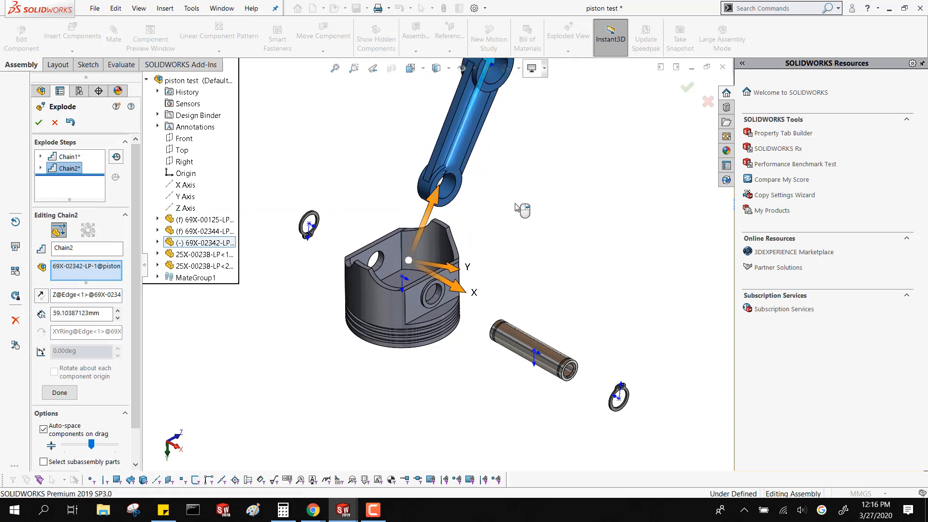
{"action": "scroll", "coordinate": [499, 215], "scroll_direction": "up", "scroll_amount": 2}
{"action": "scroll", "coordinate": [472, 150], "scroll_direction": "down", "scroll_amount": 3}
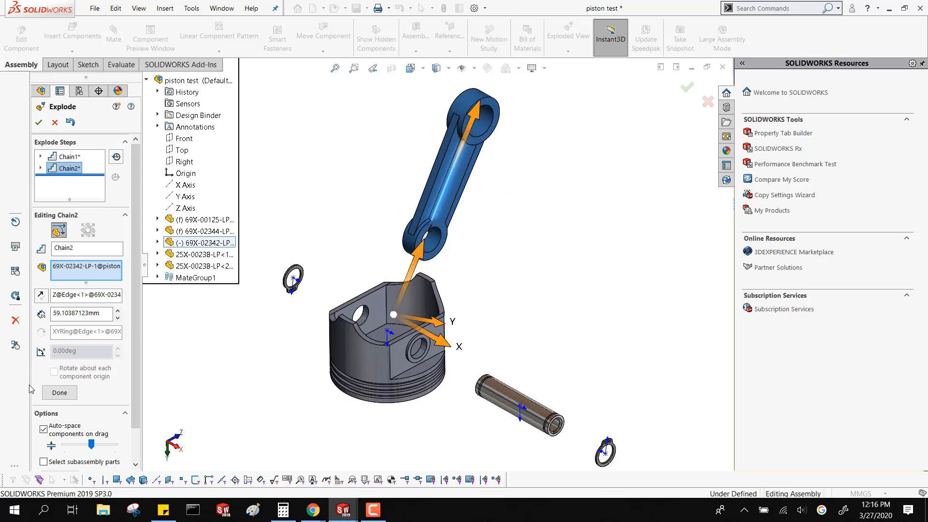
{"action": "left_click", "coordinate": [44, 394]}
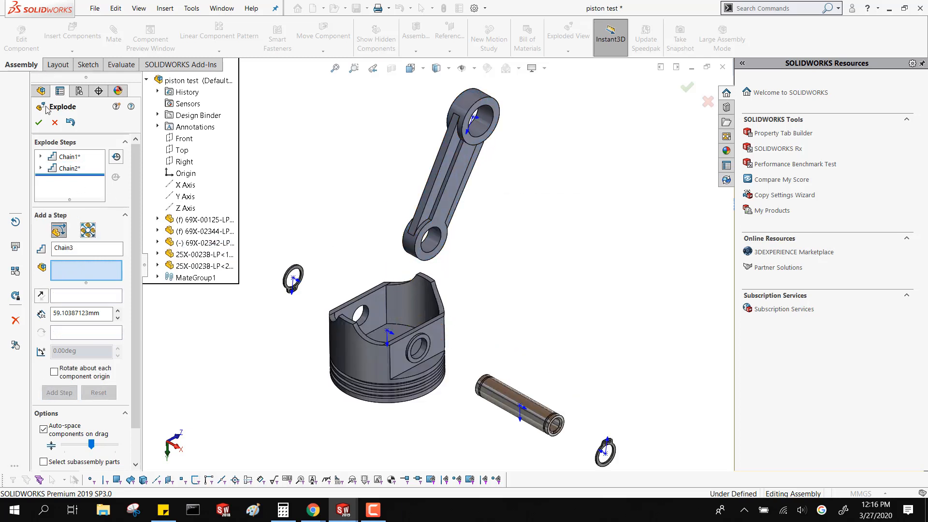
{"action": "left_click", "coordinate": [39, 123]}
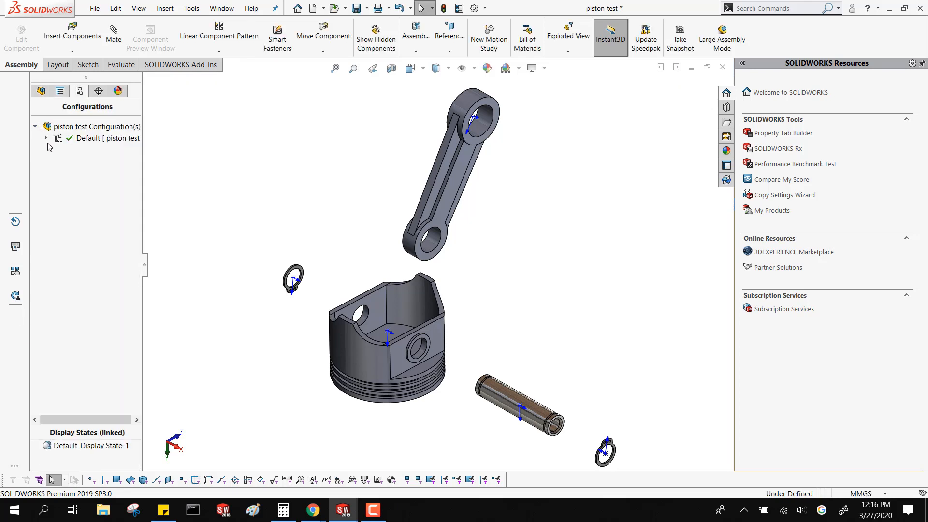
- Collapse the assembly from its exploded view under the Default configuration and explode it again
{"action": "left_click", "coordinate": [46, 139]}
{"action": "double_click", "coordinate": [98, 150]}
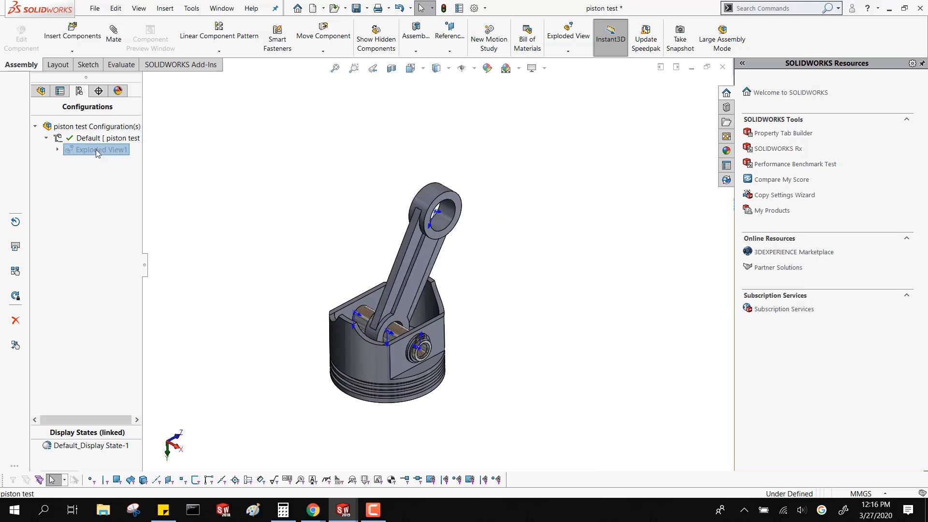
{"action": "left_click", "coordinate": [98, 154]}
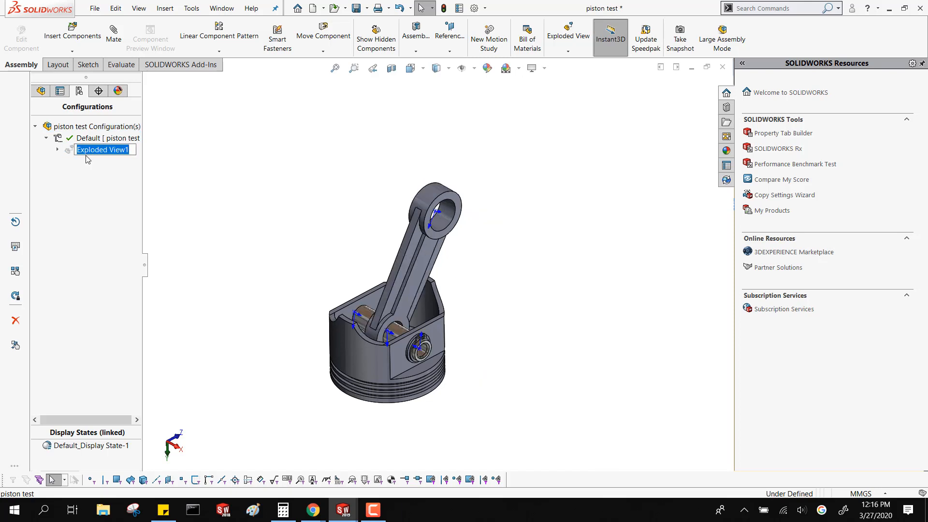
{"action": "double_click", "coordinate": [66, 153]}
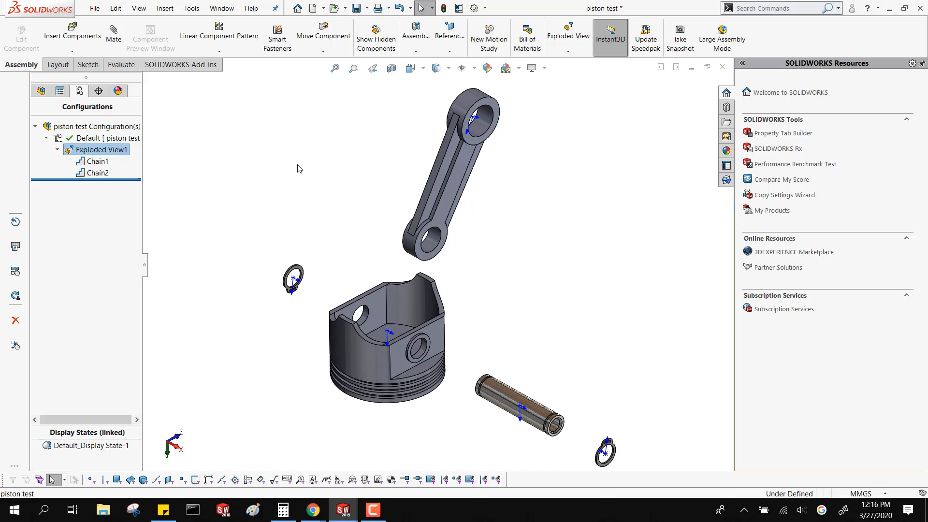
{"action": "left_click", "coordinate": [318, 181]}
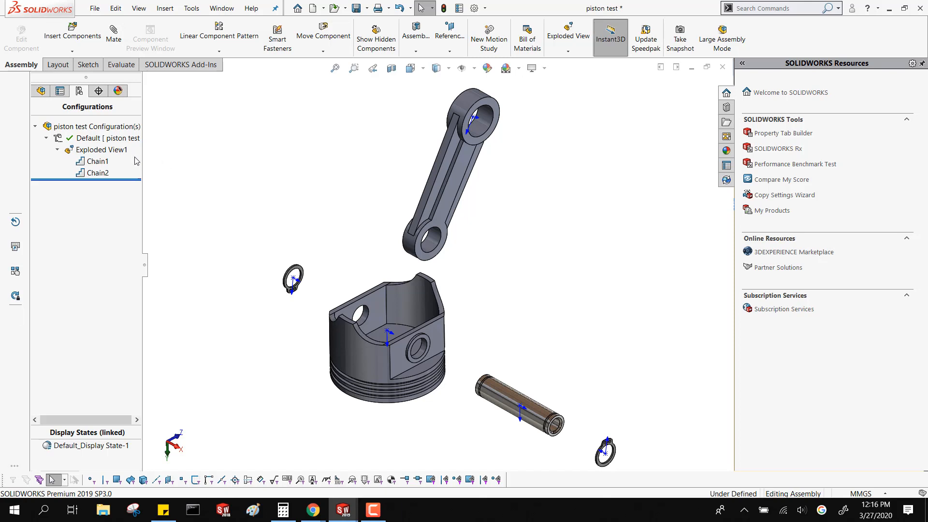
- Animate the collapse of the exploded view, trying double speed and returning playback to slow (x1/2) speed
{"action": "right_click", "coordinate": [116, 151]}
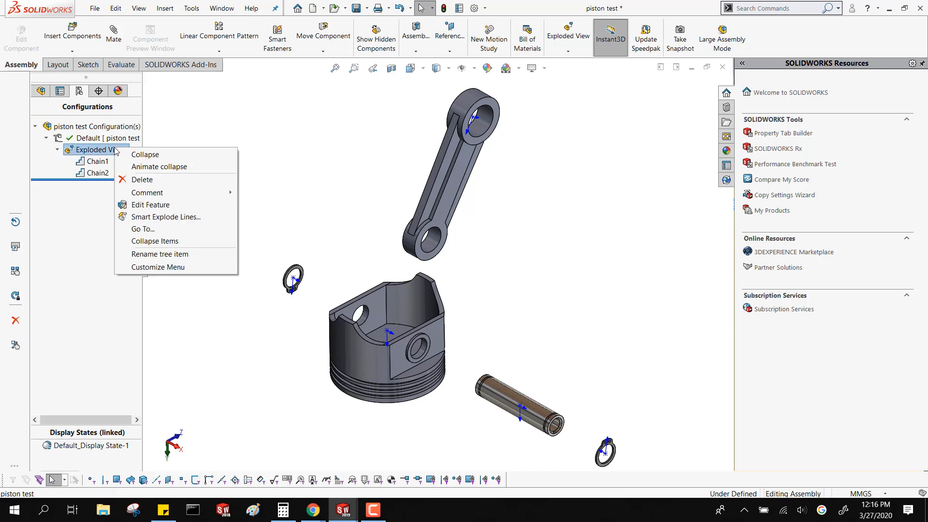
{"action": "left_click", "coordinate": [146, 167]}
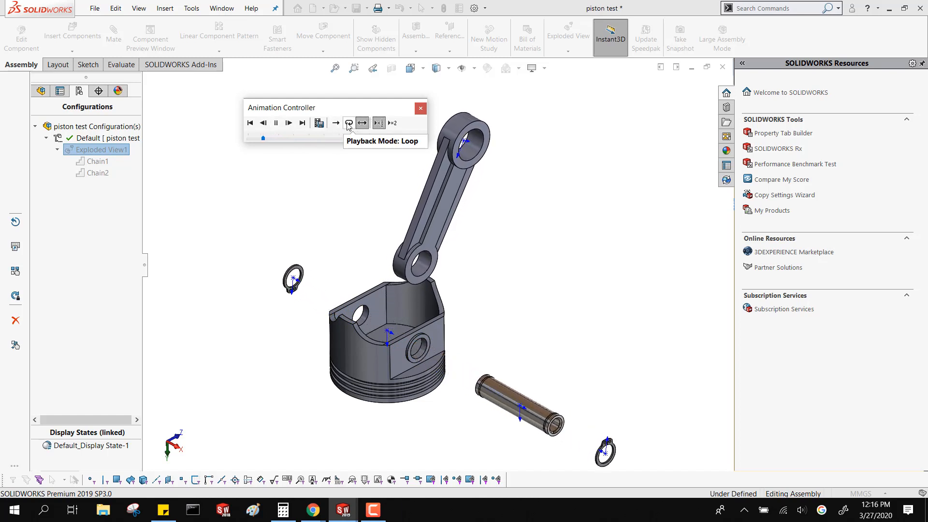
{"action": "left_click", "coordinate": [393, 123]}
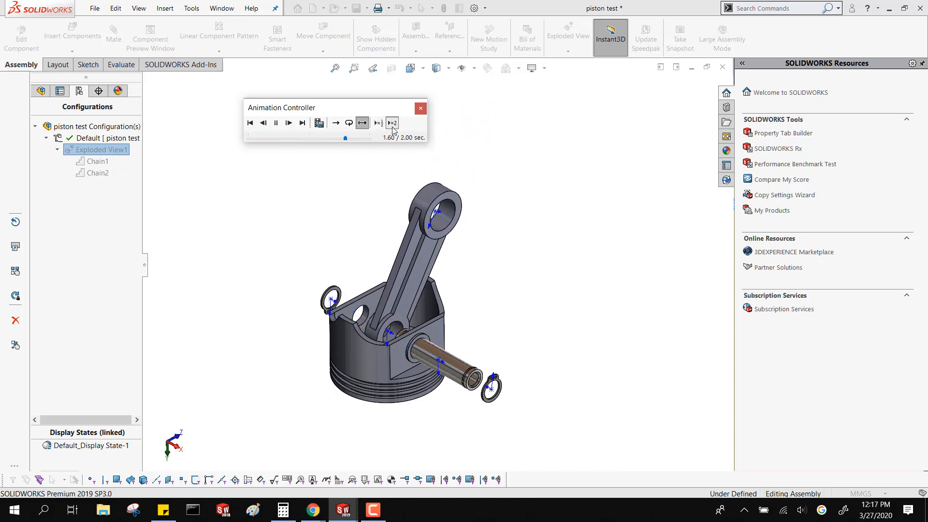
{"action": "left_click", "coordinate": [378, 123]}
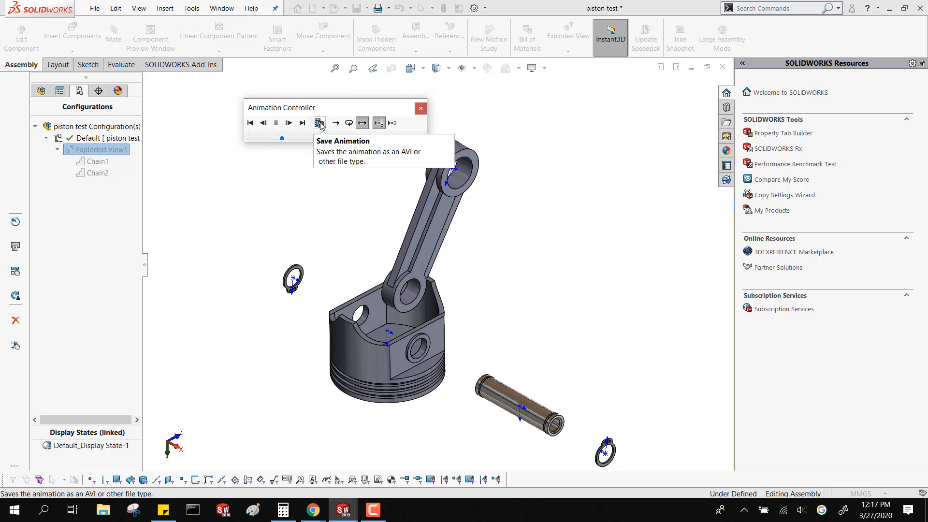
- Start saving the animation as a Microsoft AVI file named exploded on the Desktop
{"action": "left_click", "coordinate": [320, 124]}
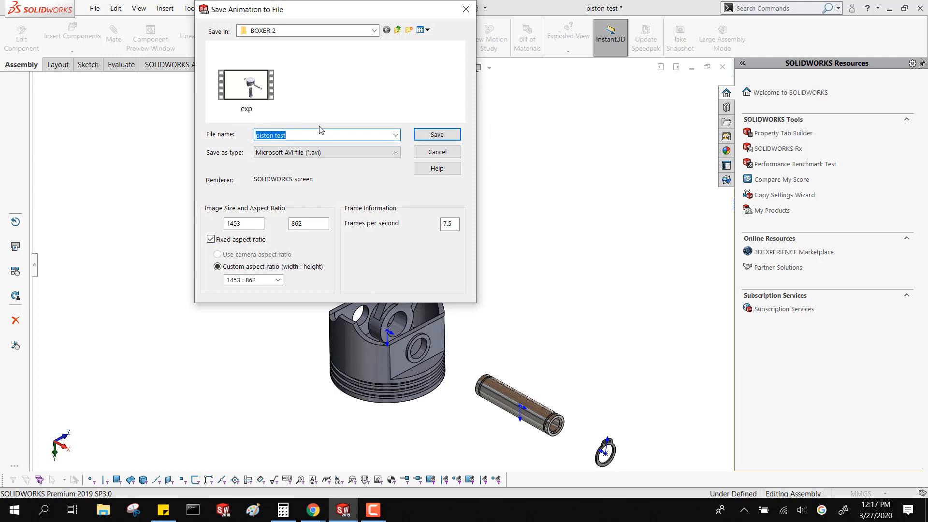
{"action": "type", "text": "exploded"}
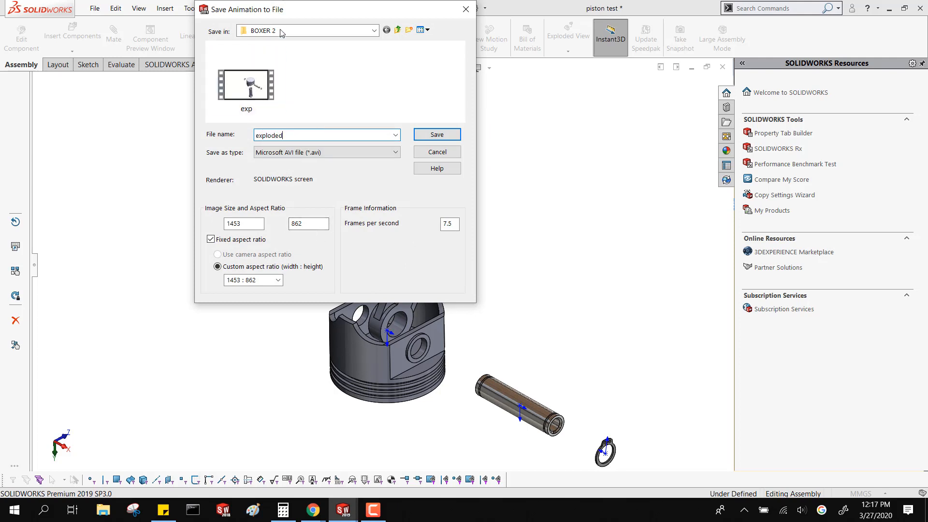
{"action": "left_click", "coordinate": [328, 30]}
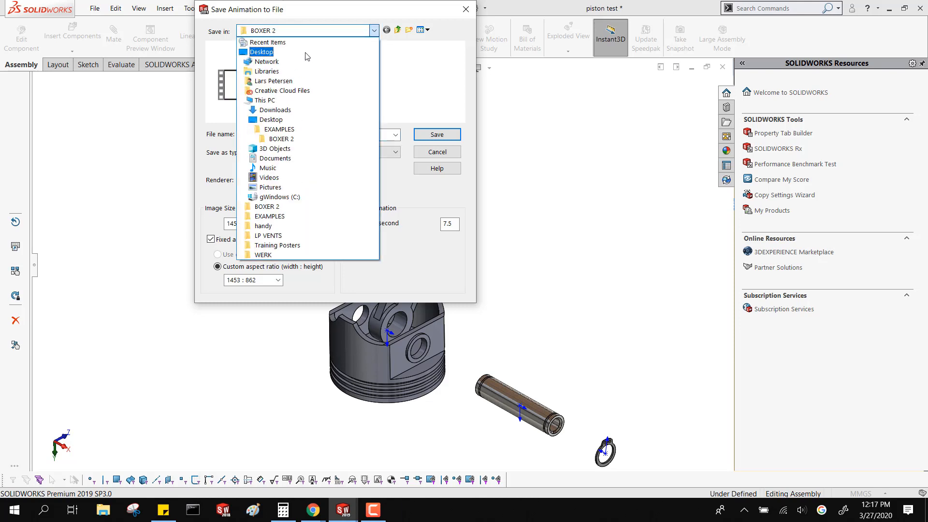
{"action": "left_click", "coordinate": [290, 51]}
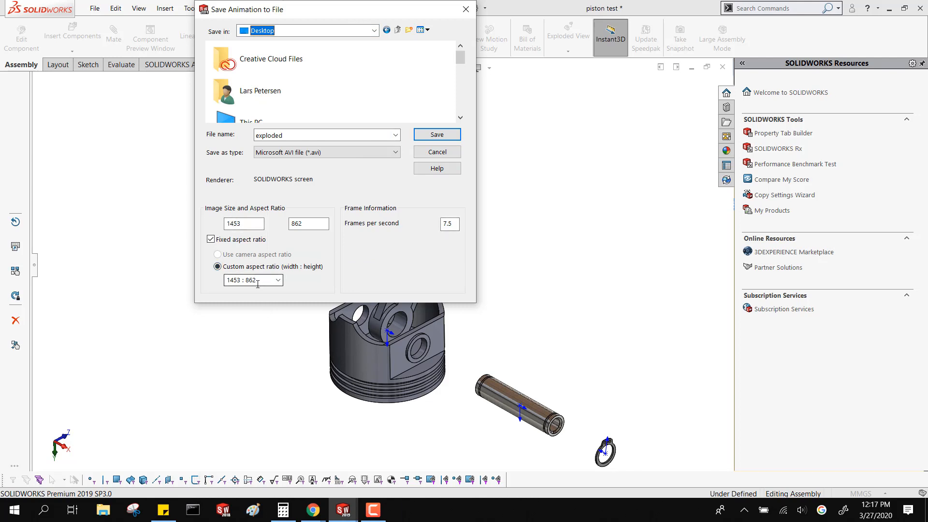
- Set the video to 24 frames per second and save it with Full Frames (Uncompressed) compression
{"action": "left_click", "coordinate": [241, 221]}
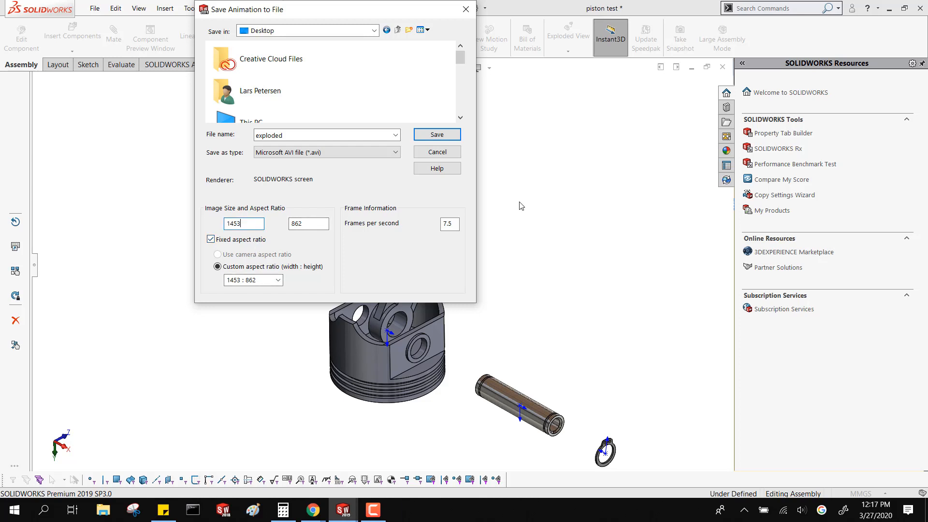
{"action": "left_click", "coordinate": [453, 228]}
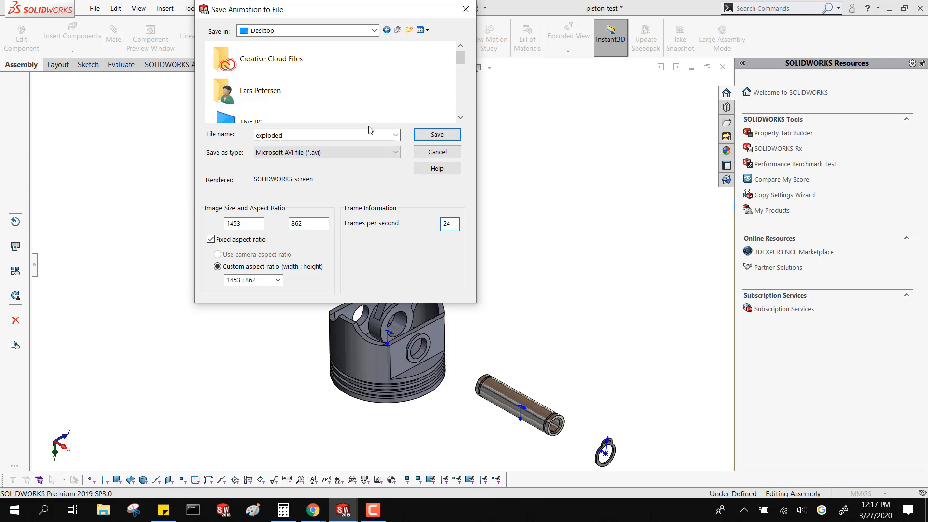
{"action": "left_click", "coordinate": [449, 140]}
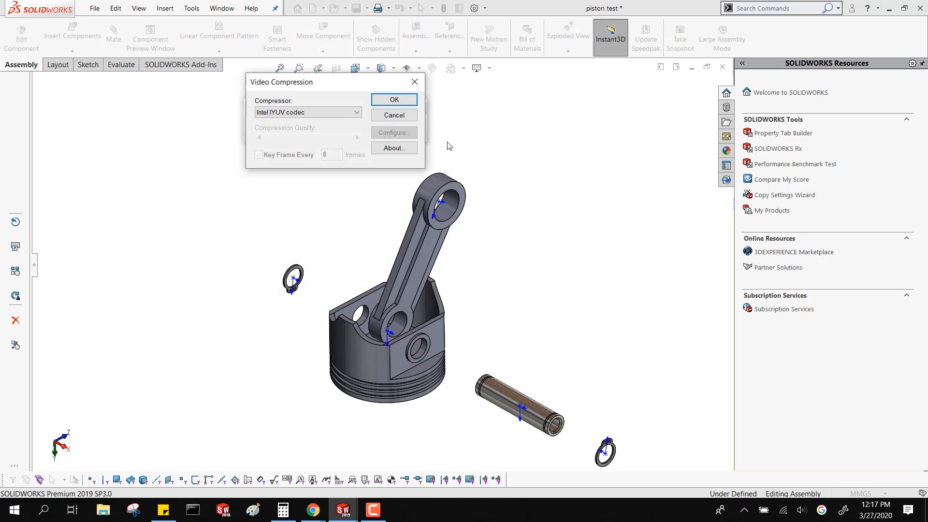
{"action": "left_click", "coordinate": [348, 111]}
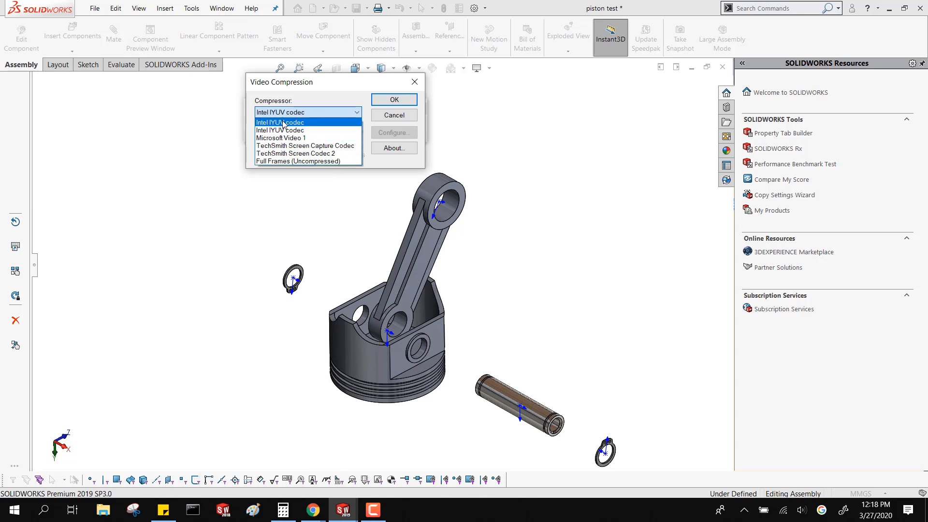
{"action": "left_click", "coordinate": [292, 161]}
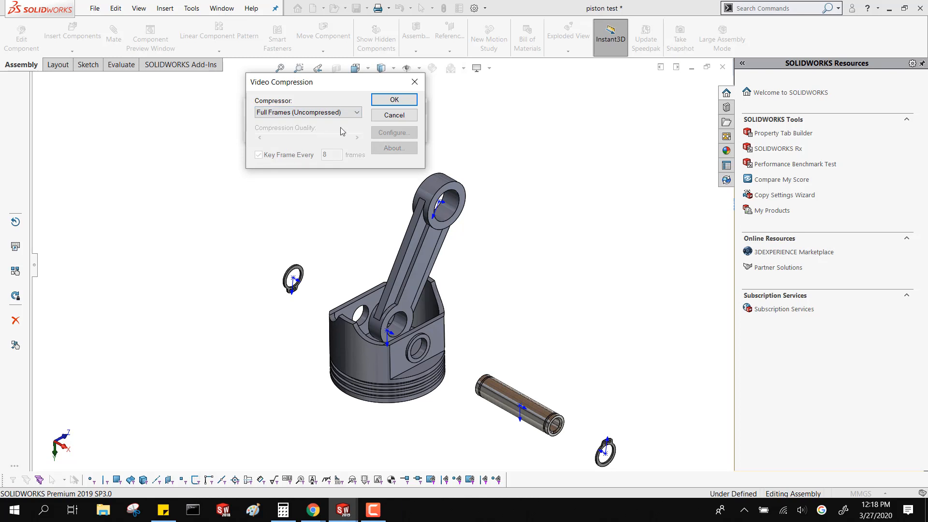
{"action": "left_click", "coordinate": [381, 101]}
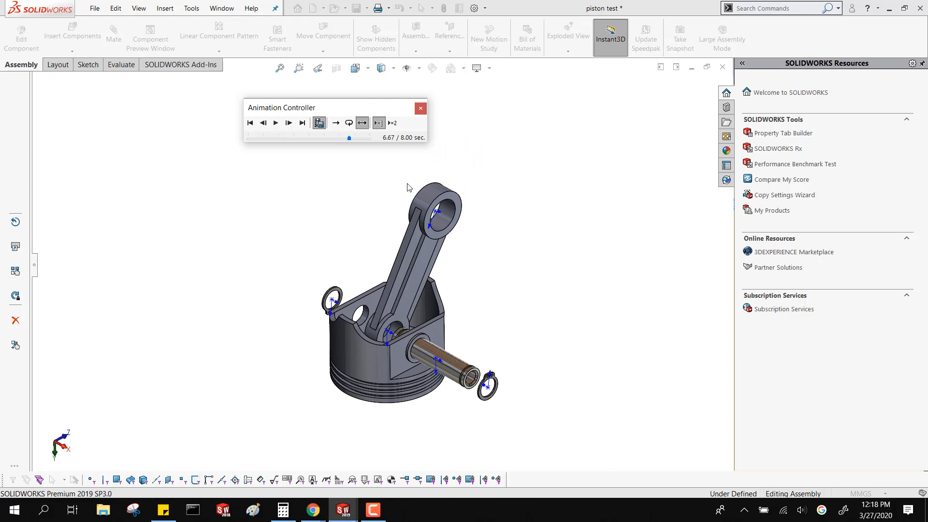
- Move the Animation Controller aside and close it once the animation is recorded
{"action": "left_click", "coordinate": [316, 123]}
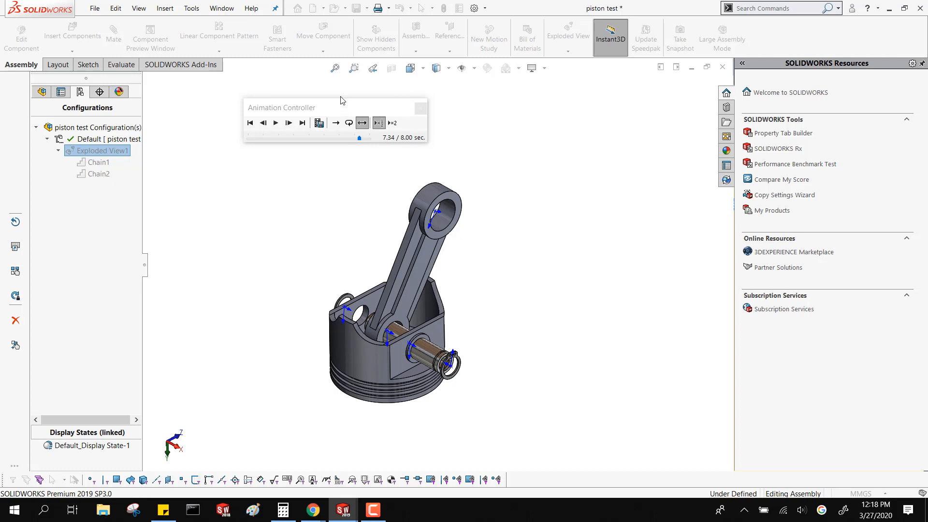
{"action": "left_click_drag", "start_coordinate": [341, 100], "coordinate": [301, 106]}
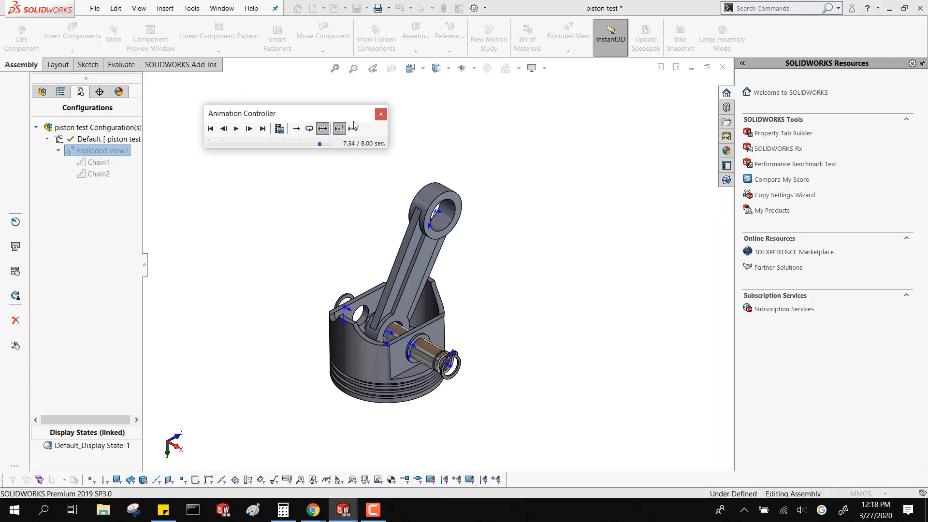
{"action": "left_click", "coordinate": [380, 115]}
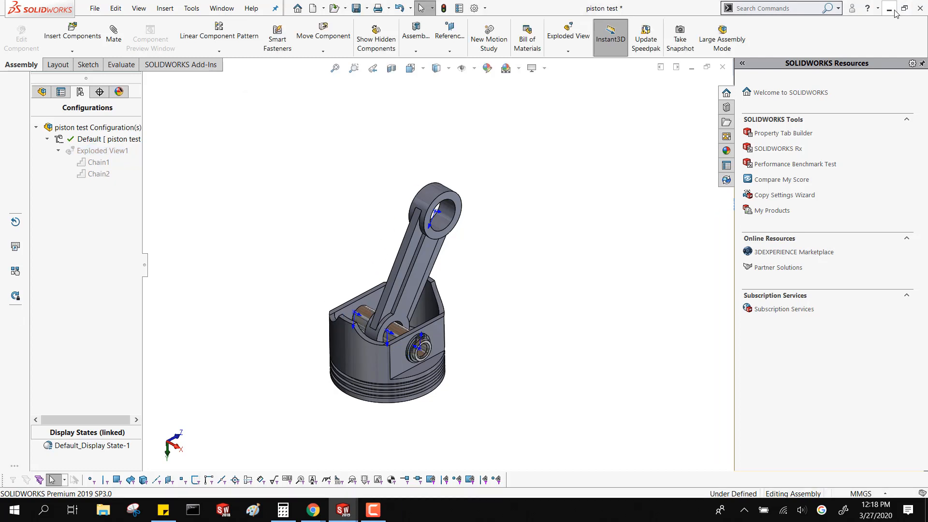
- Go to the Windows desktop, play the saved exploded video, and close the player
{"action": "left_click", "coordinate": [890, 10]}
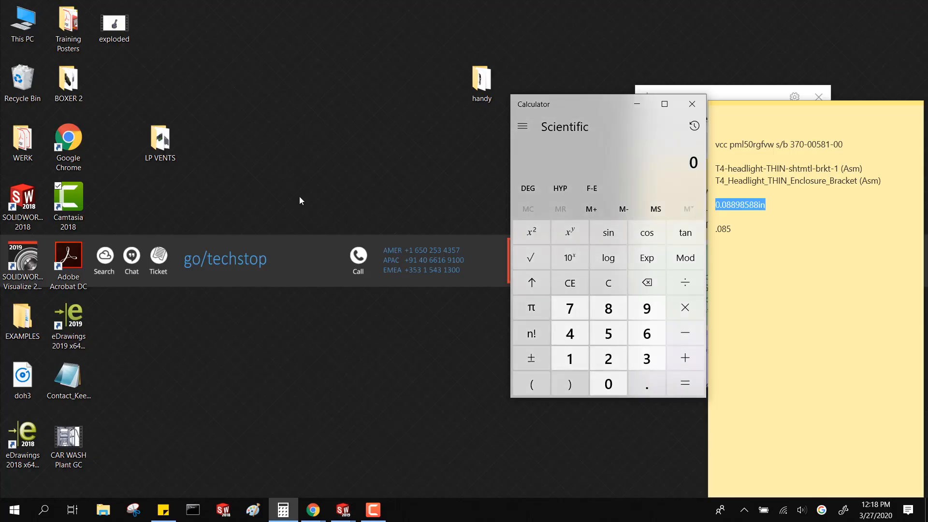
{"action": "double_click", "coordinate": [120, 40]}
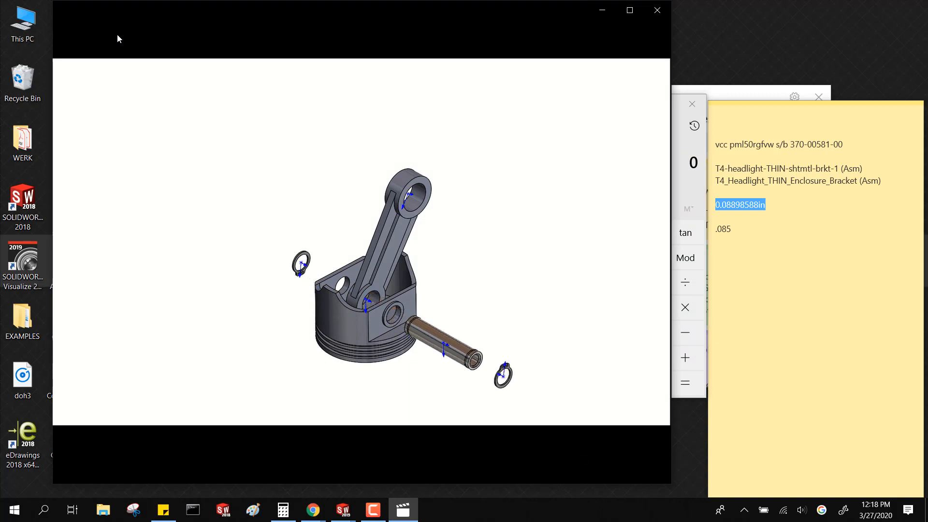
{"action": "left_click", "coordinate": [657, 10]}
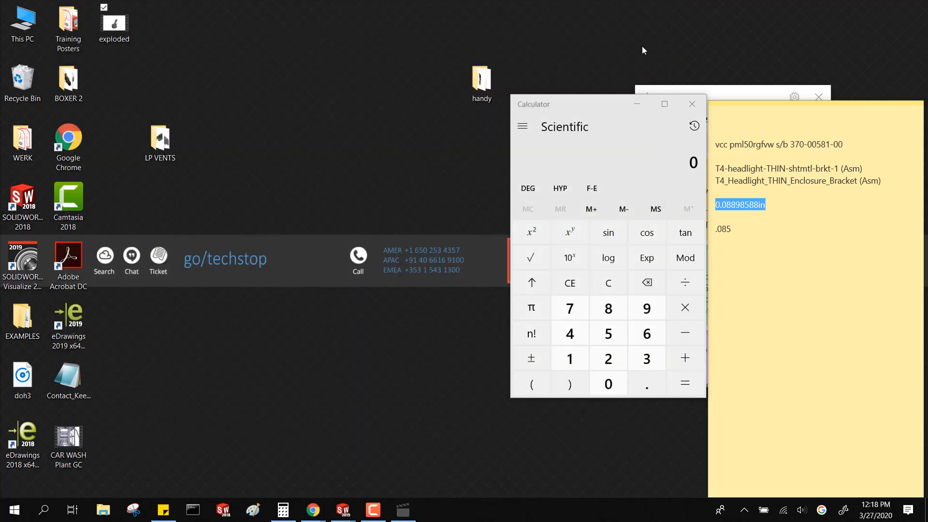
{"action": "left_click", "coordinate": [372, 512]}
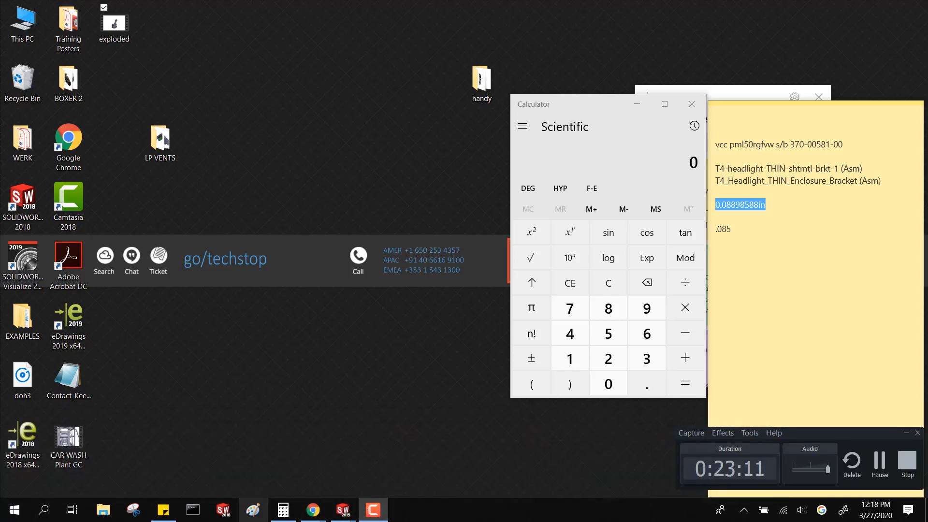
{"action": "mouse_move", "coordinate": [343, 518]}
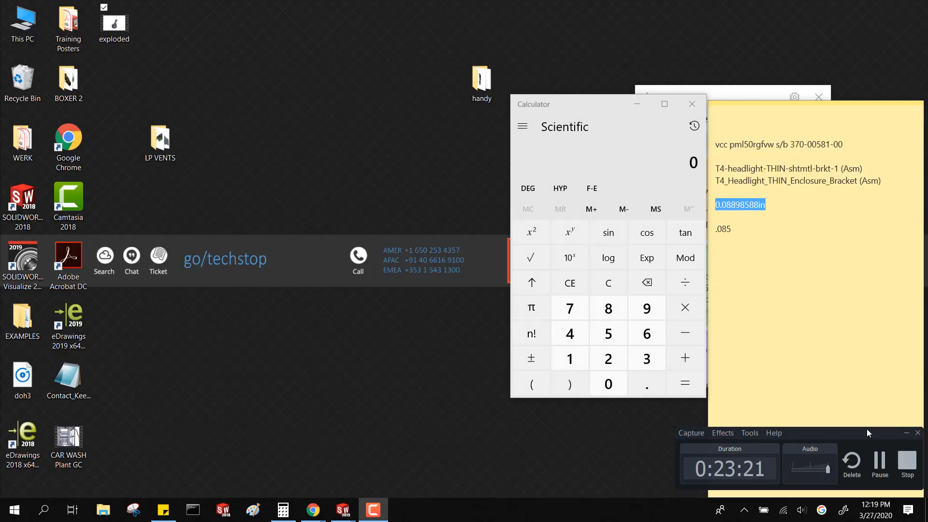
{"action": "left_click_drag", "start_coordinate": [867, 429], "coordinate": [835, 314]}
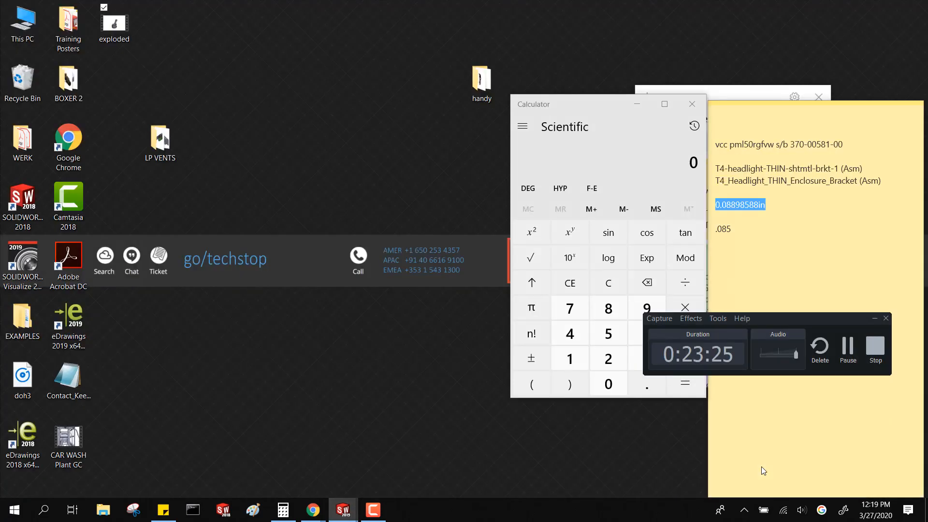
{"action": "left_click", "coordinate": [354, 332]}
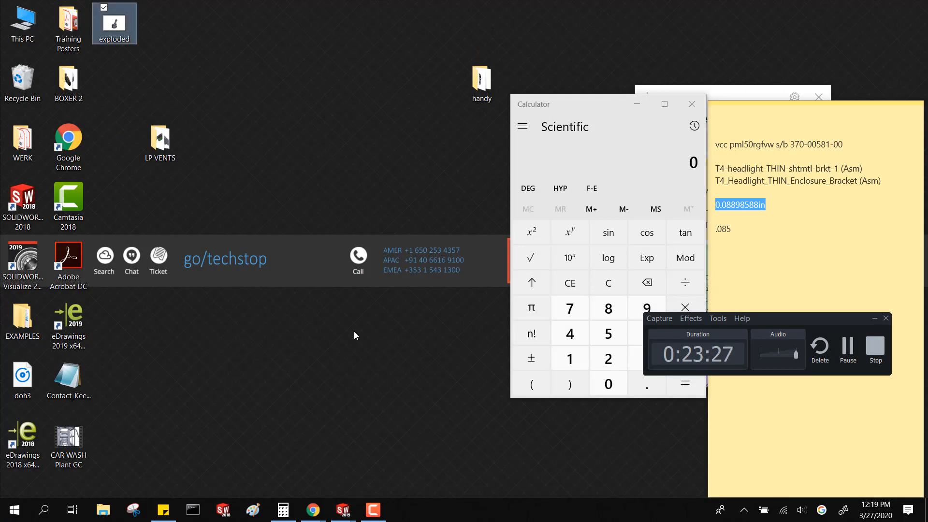
{"action": "left_click", "coordinate": [354, 332]}
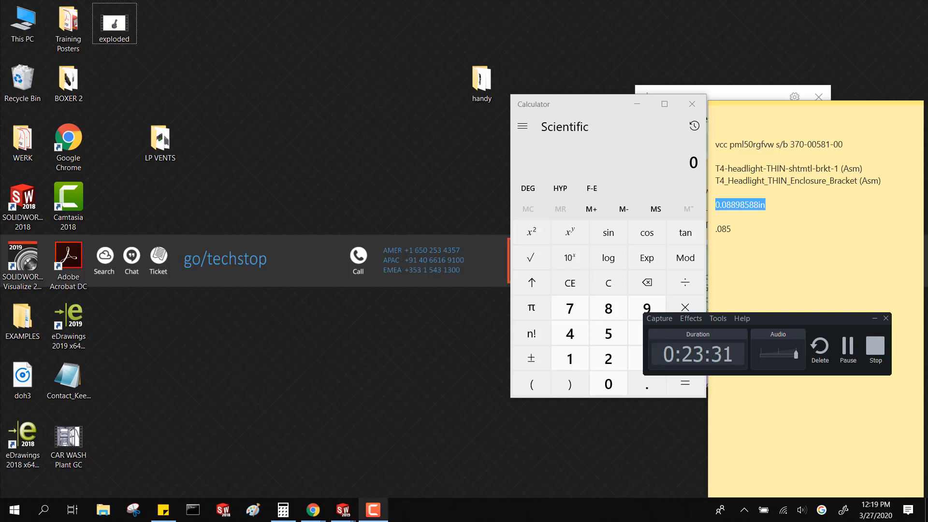
{"action": "mouse_move", "coordinate": [343, 510]}
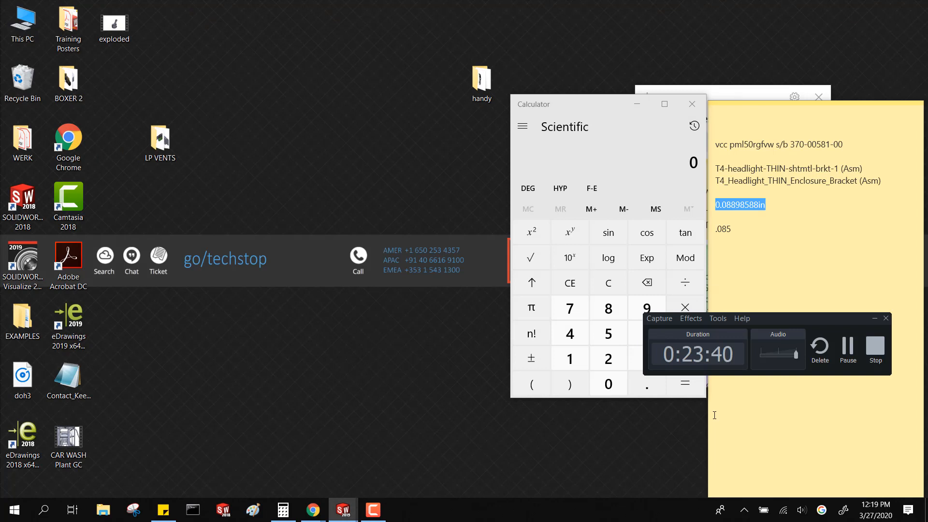
{"action": "left_click", "coordinate": [874, 318]}
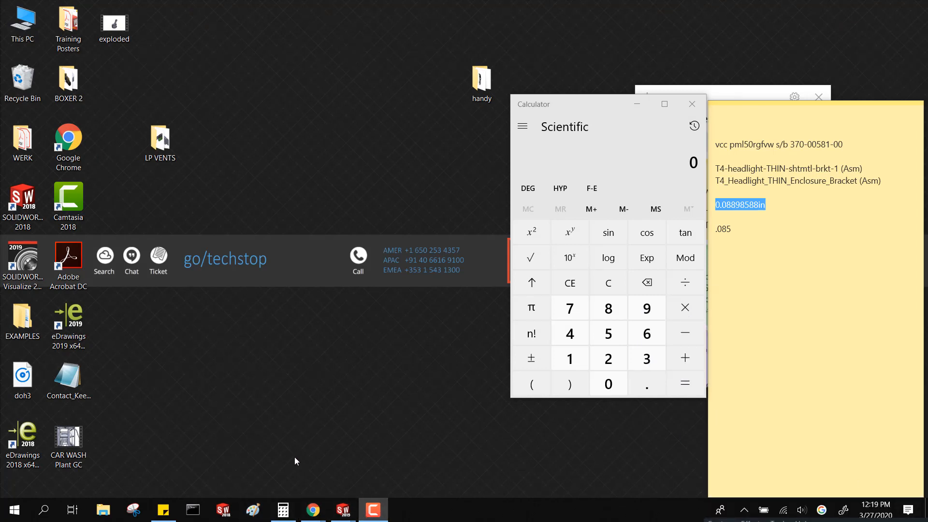
- Switch back to the piston assembly in SOLIDWORKS and insert the open part angle at the assembly origin
{"action": "key", "text": "super+Tab"}
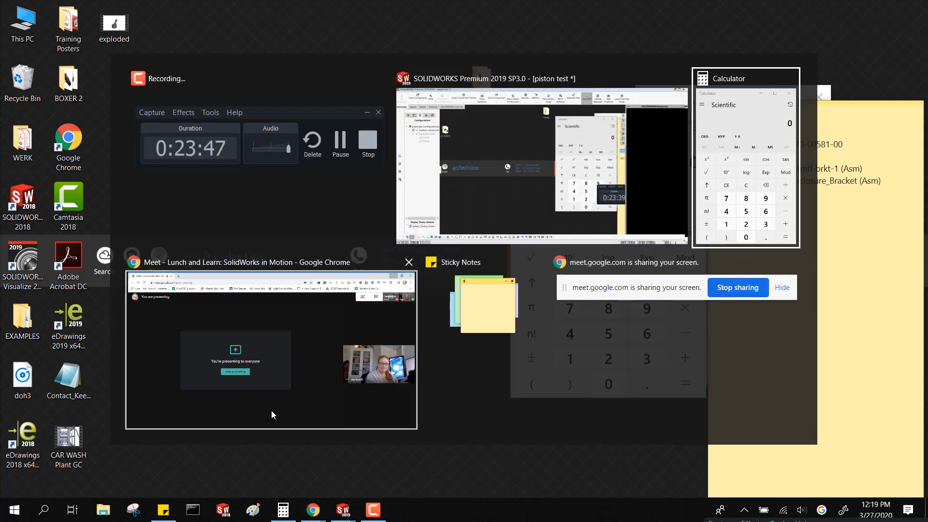
{"action": "key", "text": "alt+Tab"}
{"action": "key", "text": "alt+Tab"}
{"action": "key", "text": "alt+Tab"}
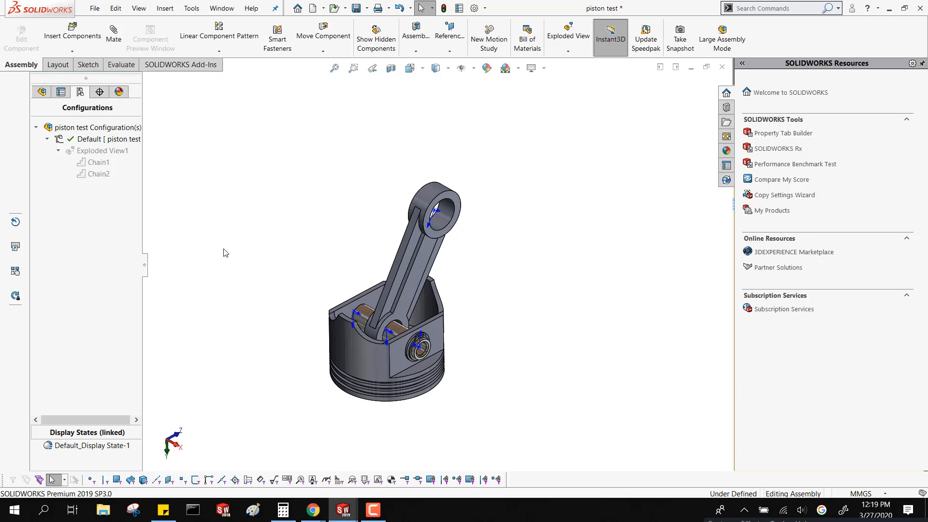
{"action": "left_click", "coordinate": [45, 37]}
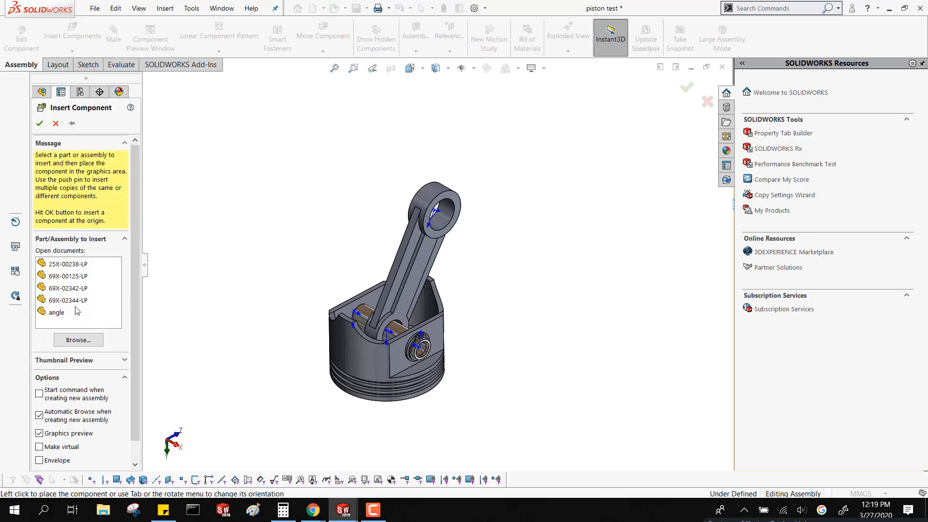
{"action": "left_click", "coordinate": [57, 313]}
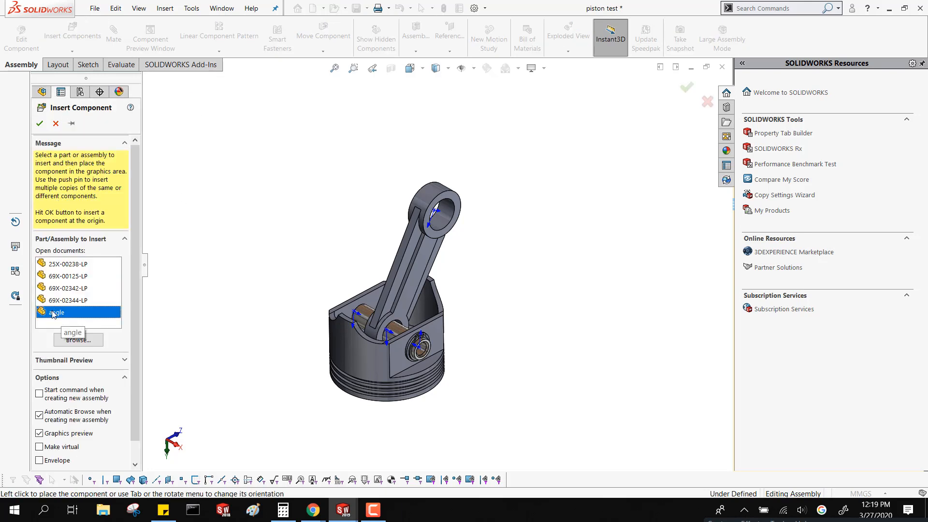
{"action": "left_click", "coordinate": [39, 123]}
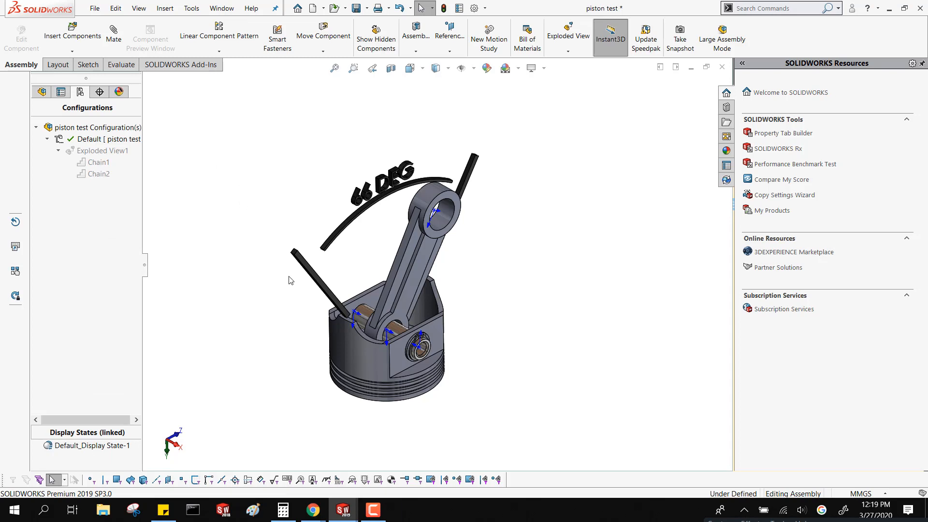
- Examine the inserted 66 DEG angle marker against the connecting rod and piston from several sides
{"action": "middle_click_drag", "start_coordinate": [292, 285], "coordinate": [501, 293]}
{"action": "key", "text": "ctrl+7"}
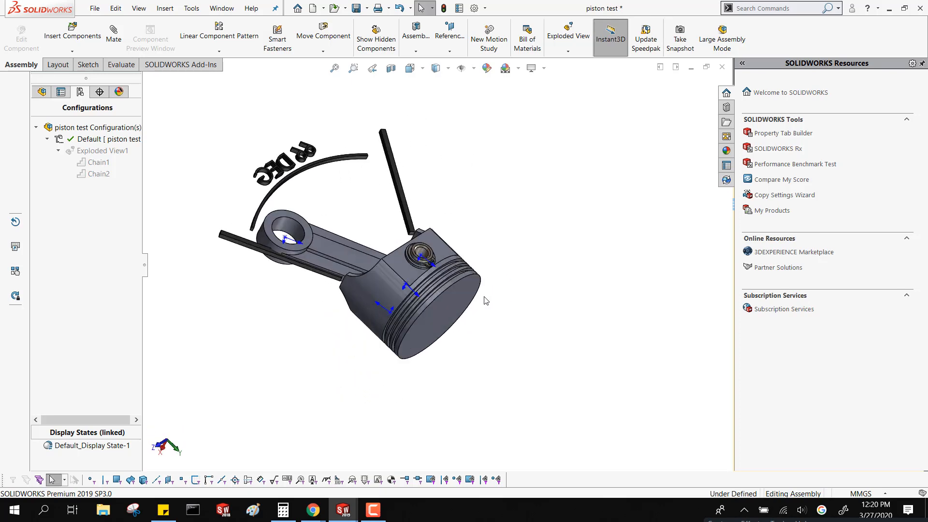
{"action": "middle_click_drag", "start_coordinate": [464, 305], "coordinate": [495, 407]}
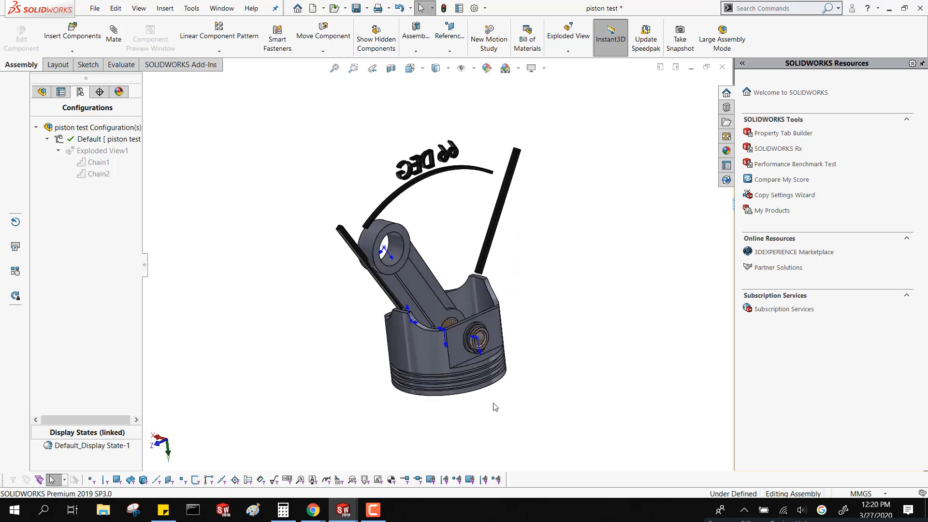
{"action": "scroll", "coordinate": [490, 406], "scroll_direction": "down", "scroll_amount": 3}
{"action": "mouse_move", "coordinate": [428, 265]}
{"action": "middle_mouse_down"}
{"action": "mouse_move", "coordinate": [451, 243]}
{"action": "mouse_move", "coordinate": [401, 193]}
{"action": "mouse_move", "coordinate": [435, 248]}
{"action": "mouse_move", "coordinate": [422, 274]}
{"action": "middle_mouse_up"}
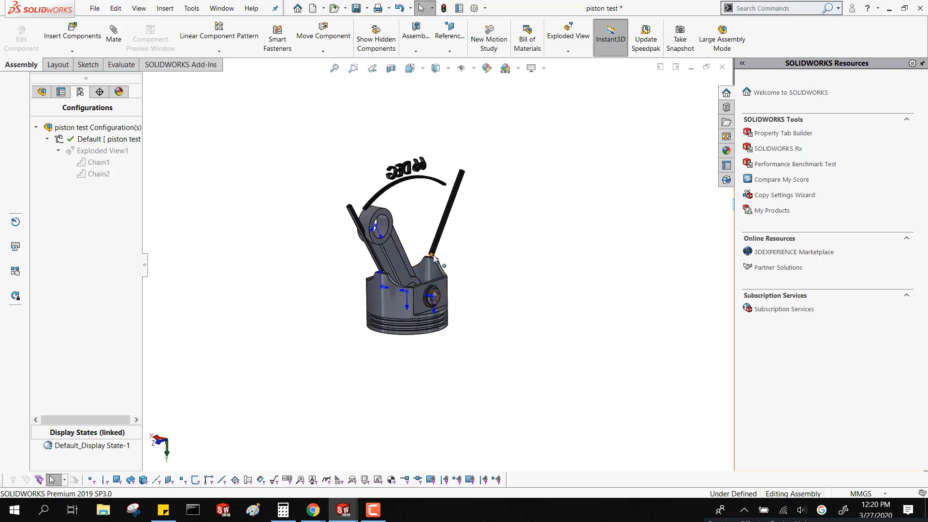
{"action": "middle_click_drag", "start_coordinate": [484, 236], "coordinate": [477, 205]}
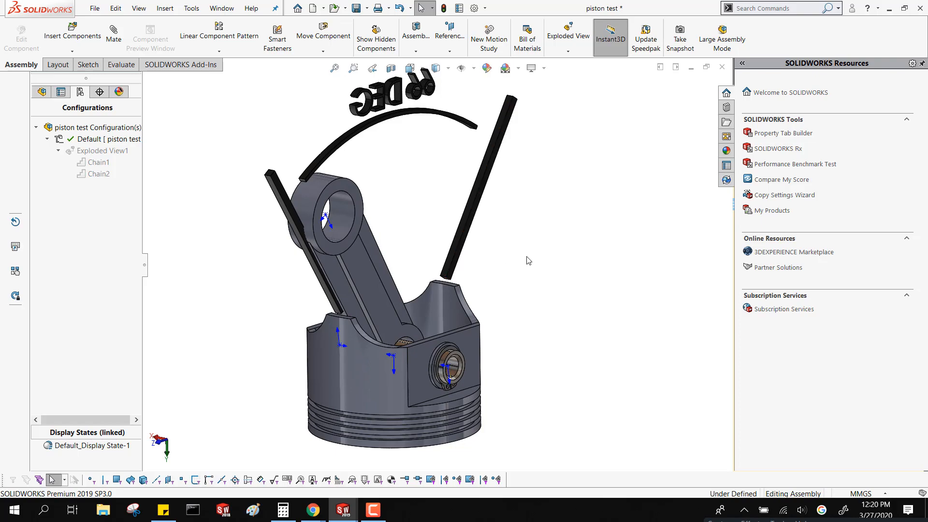
- Save the current angled view of the piston and angle marker as a named view called "amination iso"
{"action": "key", "text": "space"}
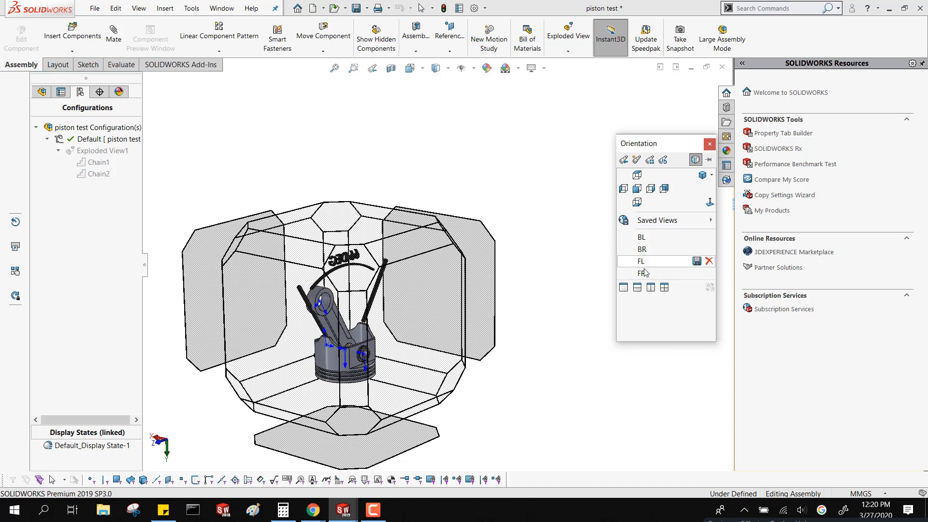
{"action": "mouse_move", "coordinate": [635, 238]}
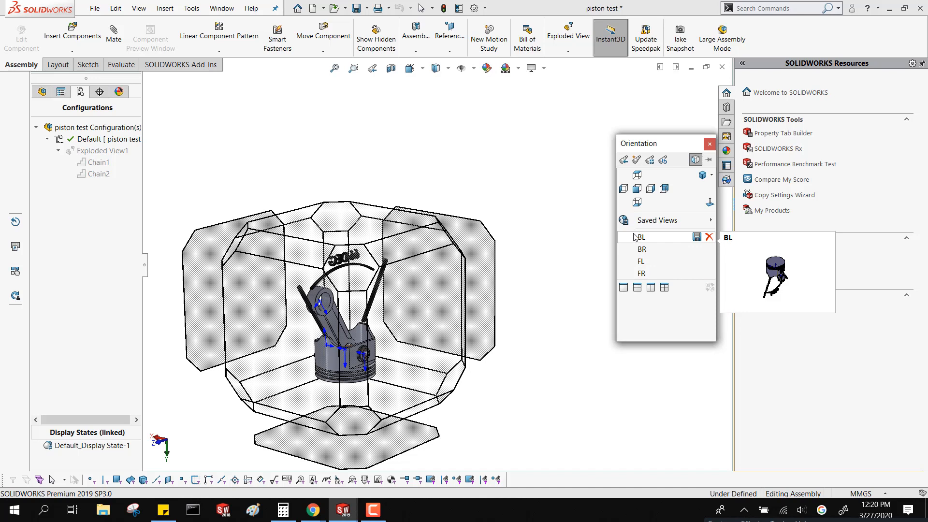
{"action": "mouse_move", "coordinate": [639, 220]}
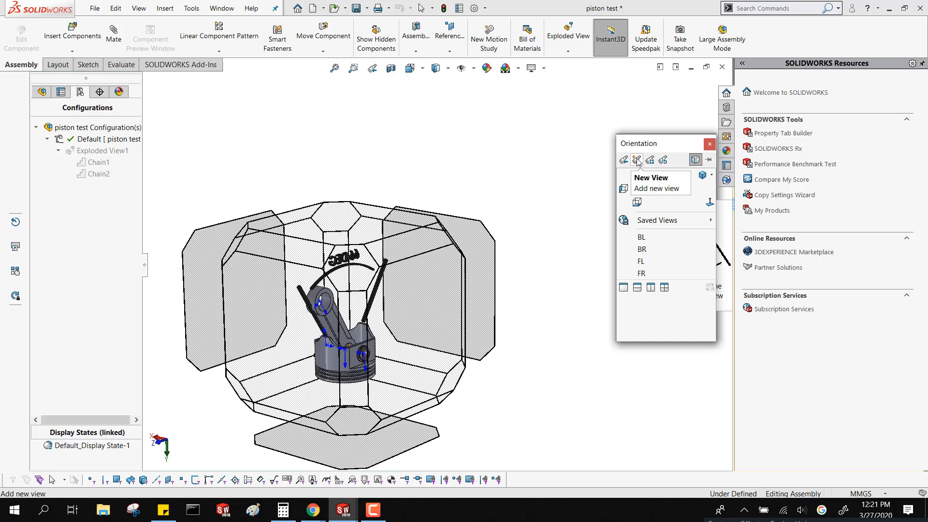
{"action": "left_click", "coordinate": [637, 160]}
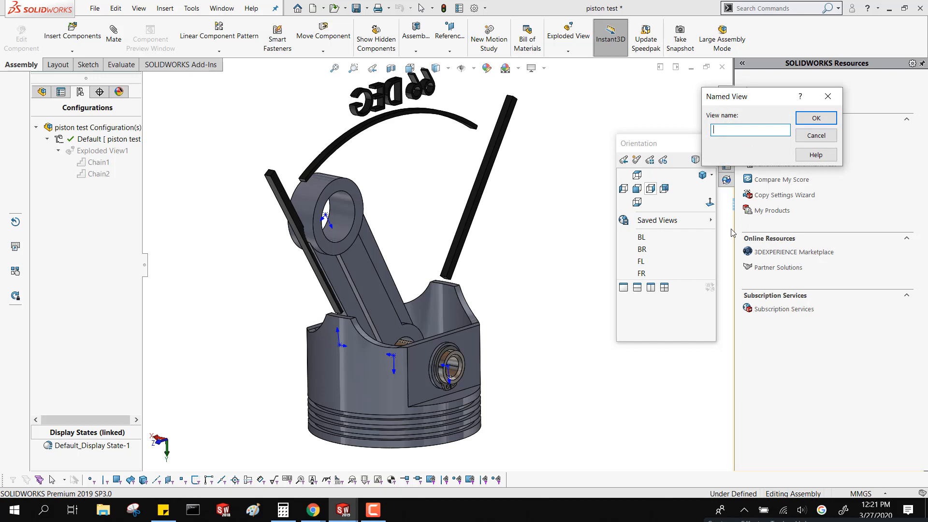
{"action": "type", "text": "amination iso"}
{"action": "left_click", "coordinate": [826, 127]}
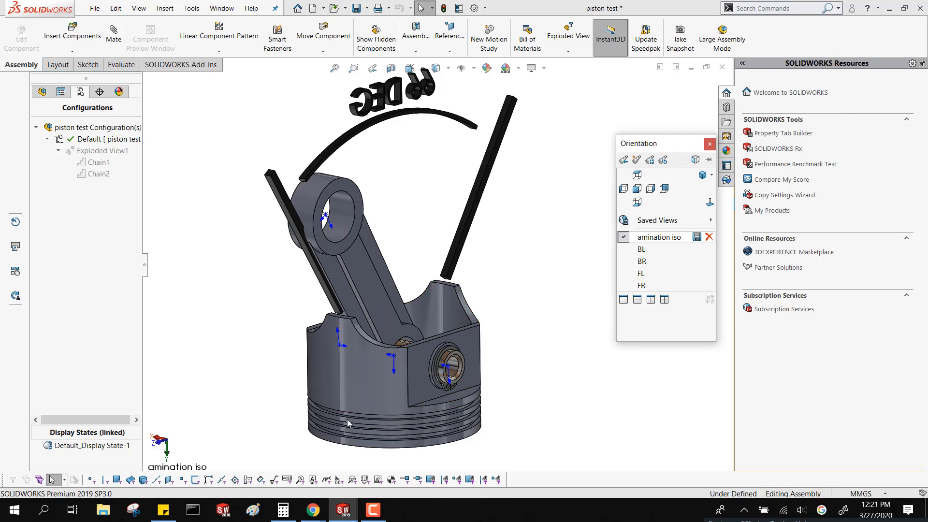
- Orient the view normal to the flat face around the piston's pin hole
{"action": "left_click", "coordinate": [423, 377]}
{"action": "scroll", "coordinate": [411, 303], "scroll_direction": "down", "scroll_amount": 8}
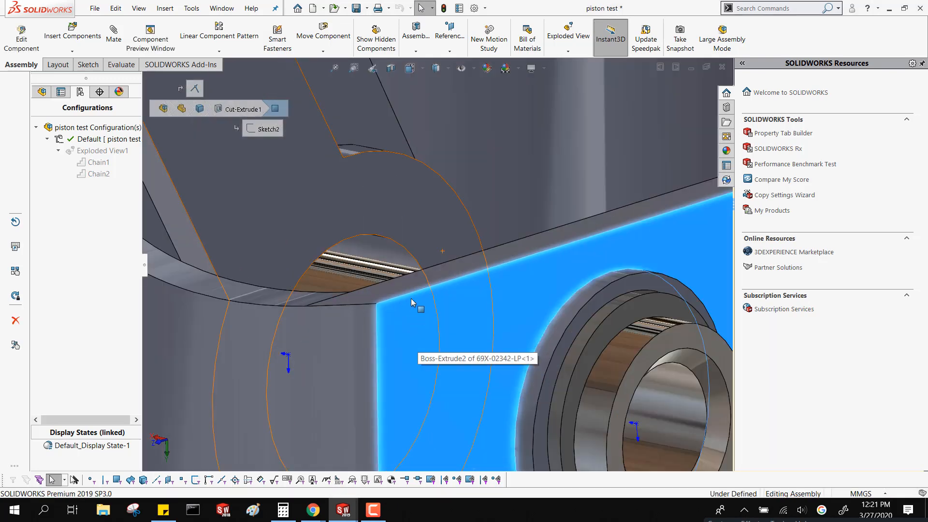
{"action": "left_click", "coordinate": [408, 287], "text": "ctrl"}
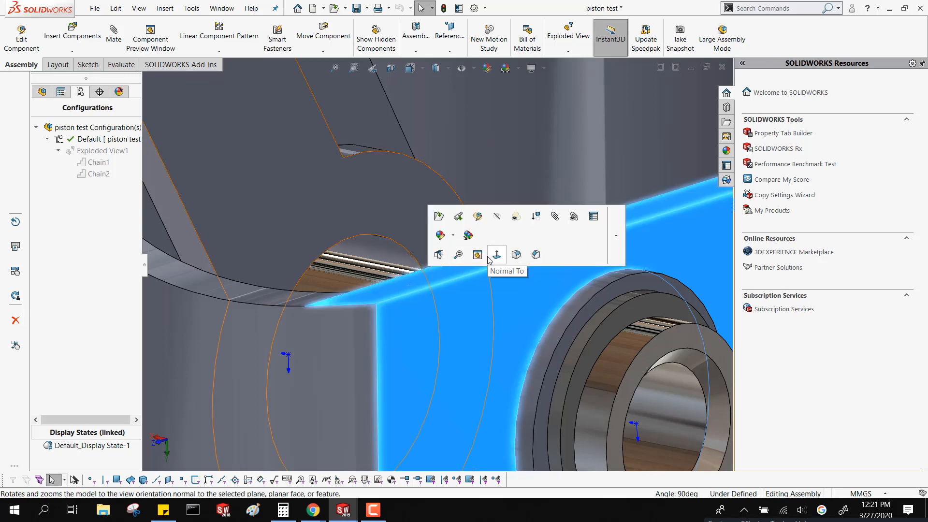
{"action": "left_click", "coordinate": [496, 254]}
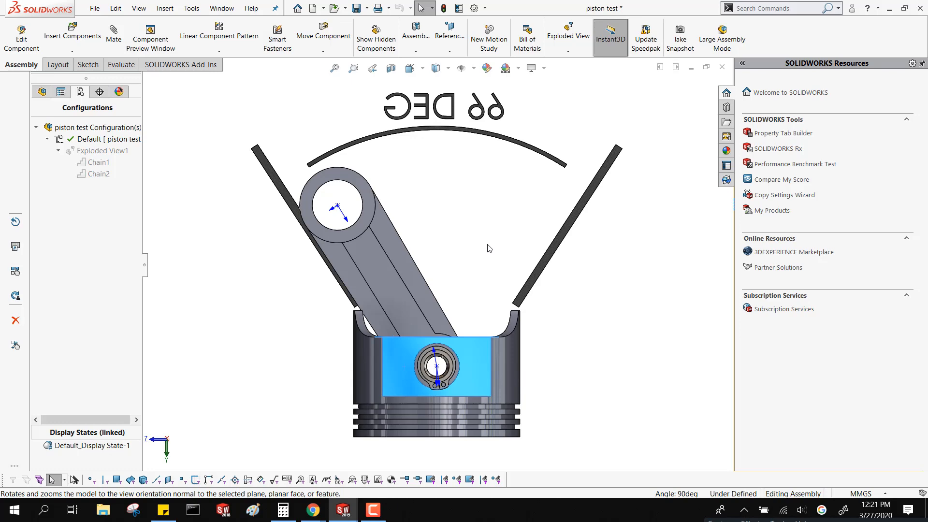
{"action": "middle_click_drag", "start_coordinate": [251, 351], "coordinate": [224, 450]}
- Bring the piston assembly into the standard Right view, with the rod and angle marker fully in frame
{"action": "left_click", "coordinate": [164, 453]}
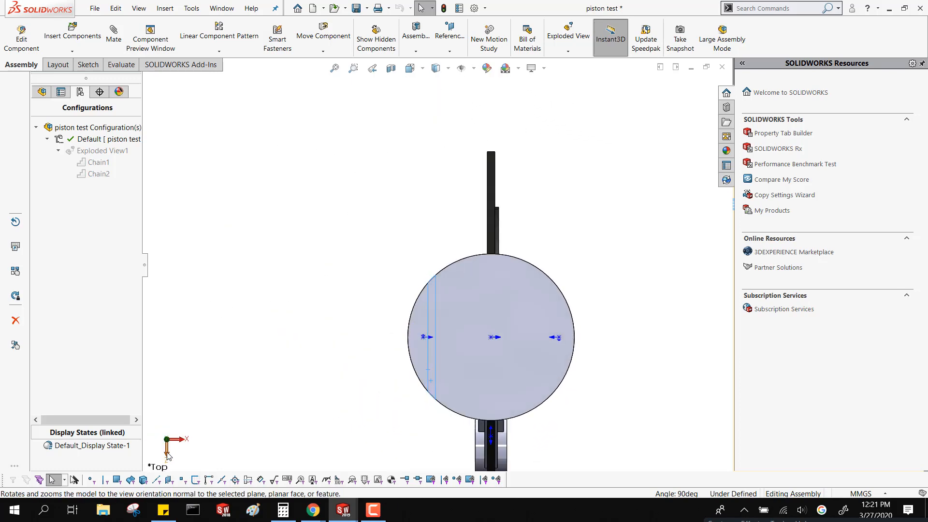
{"action": "left_click", "coordinate": [168, 453]}
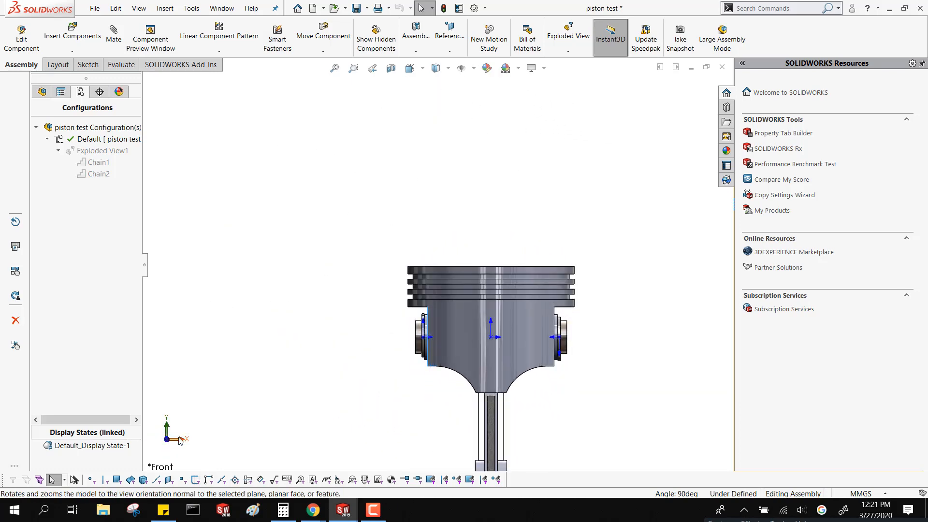
{"action": "left_click", "coordinate": [180, 439]}
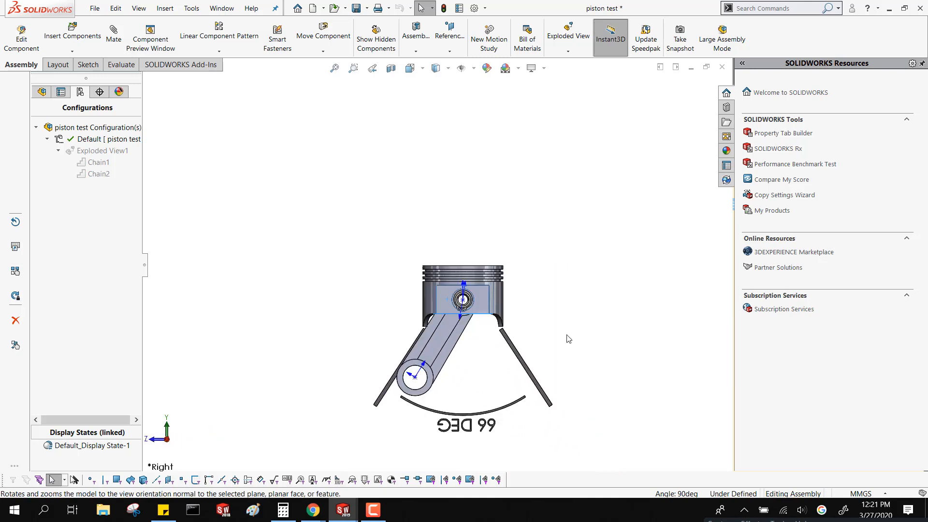
{"action": "scroll", "coordinate": [488, 347], "scroll_direction": "up", "scroll_amount": 3}
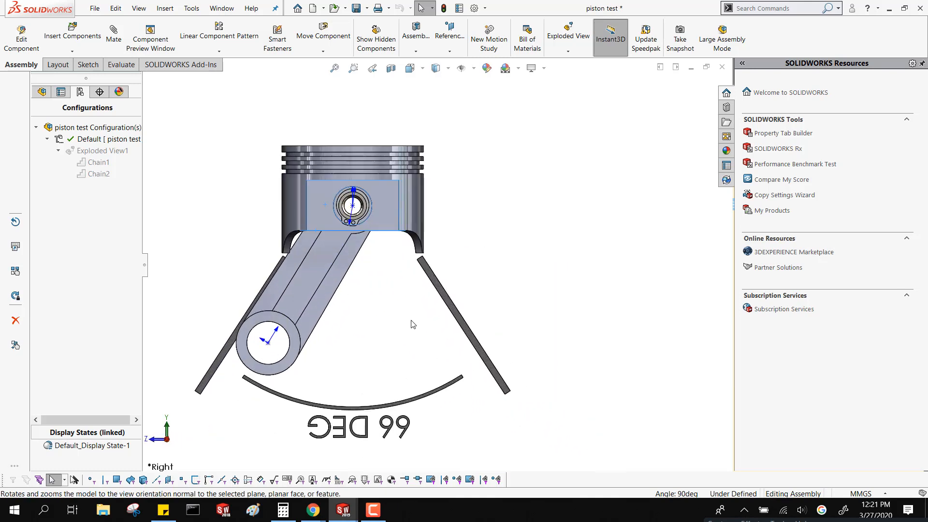
{"action": "scroll", "coordinate": [358, 295], "scroll_direction": "down", "scroll_amount": 3}
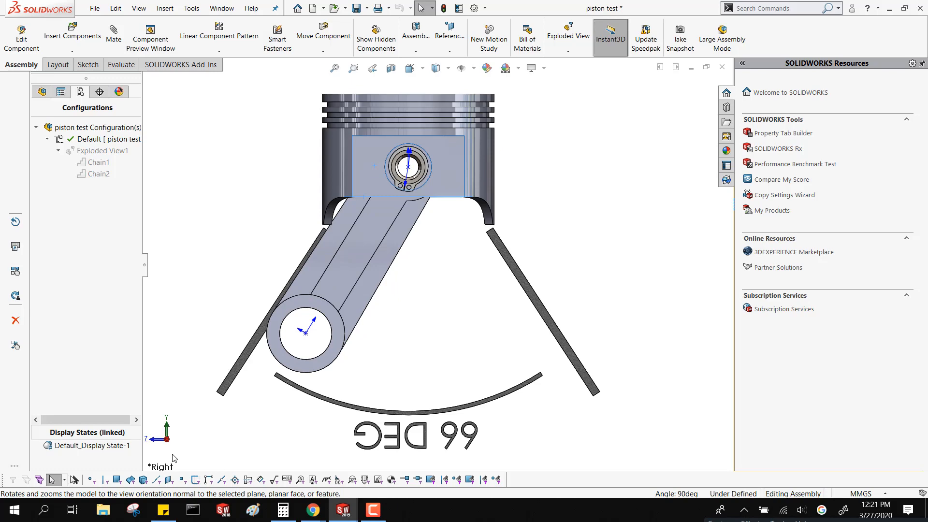
{"action": "left_click", "coordinate": [166, 439]}
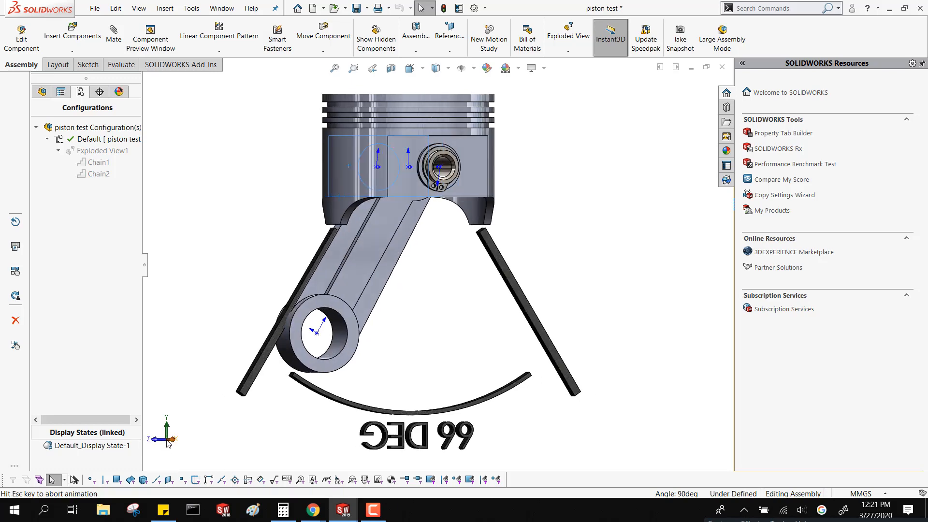
{"action": "left_click", "coordinate": [168, 443]}
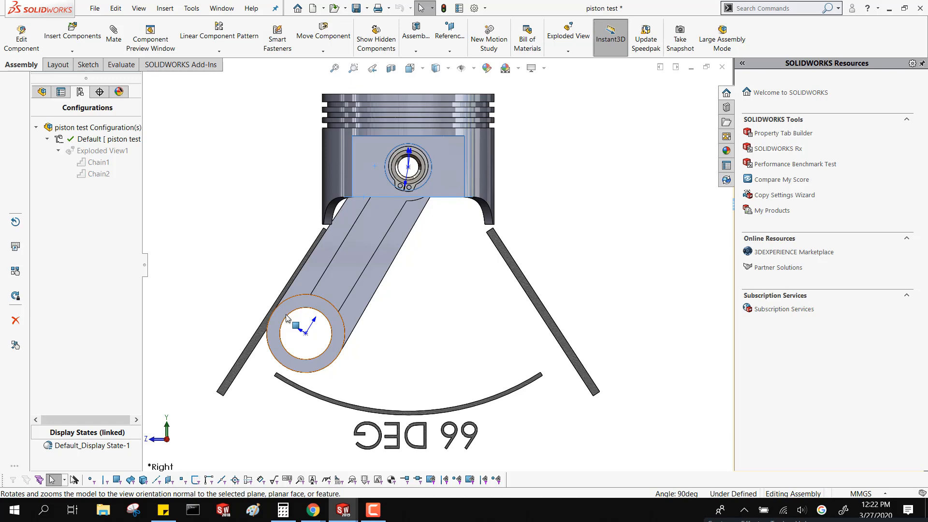
- Roll the side view half a turn so the 66 DEG text reads upright, and centre the assembly
{"action": "key", "text": "alt+Right"}
{"action": "key", "text": "alt+Right"}
{"action": "key", "text": "alt+Right"}
{"action": "key", "text": "alt+Right"}
{"action": "key", "text": "alt+Right"}
{"action": "key", "text": "alt+Right"}
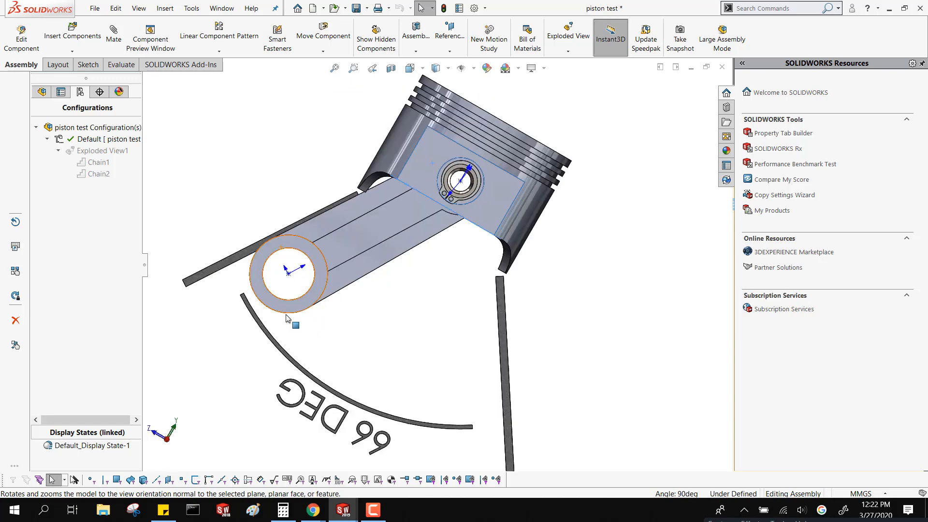
{"action": "key", "text": "alt+Right"}
{"action": "key", "text": "alt+Right"}
{"action": "key", "text": "alt+Right"}
{"action": "key", "text": "alt+Right"}
{"action": "key", "text": "alt+Right"}
{"action": "key", "text": "alt+Right"}
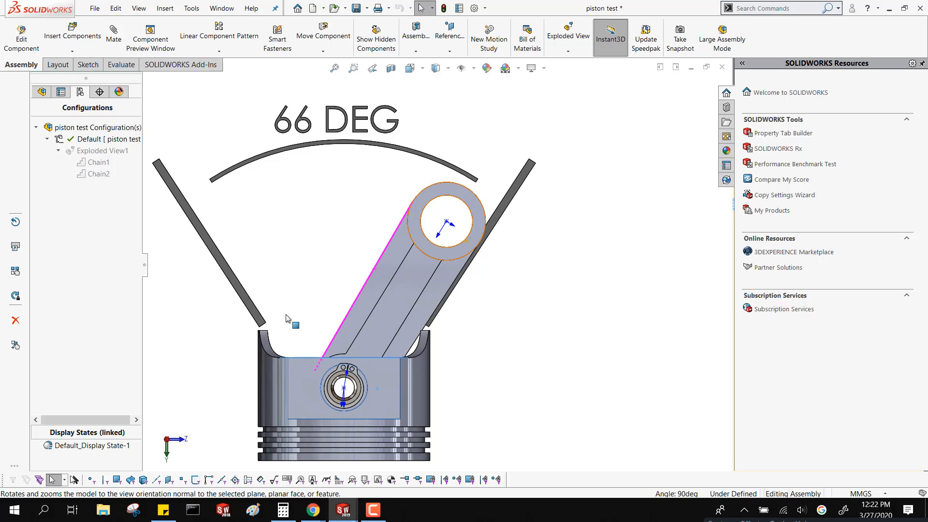
{"action": "middle_click_drag", "start_coordinate": [288, 314], "coordinate": [370, 294], "text": "ctrl"}
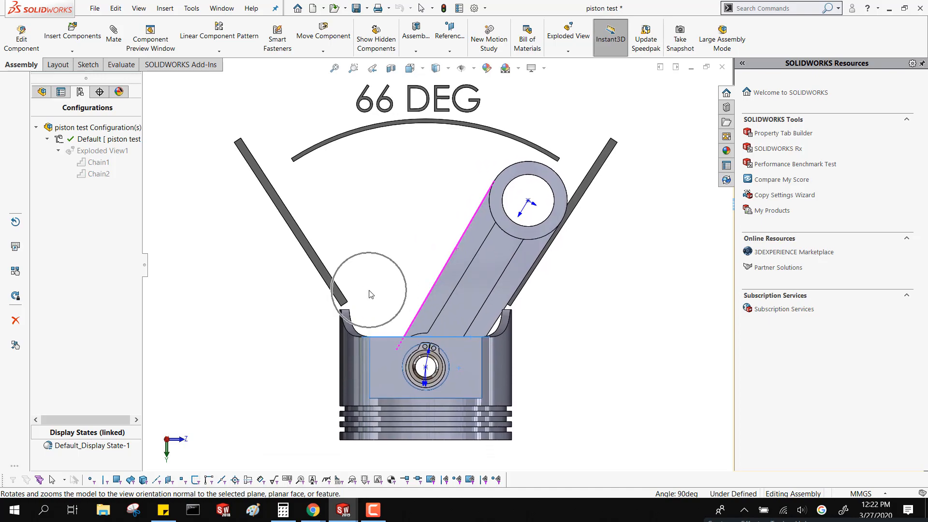
- Save the upright side view as a named view called "animation side"
{"action": "key", "text": "space"}
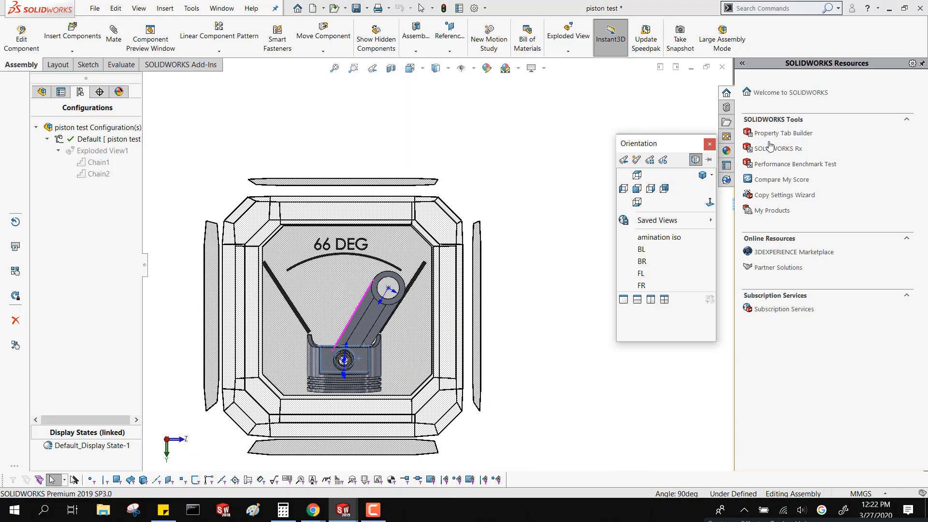
{"action": "left_click", "coordinate": [635, 159]}
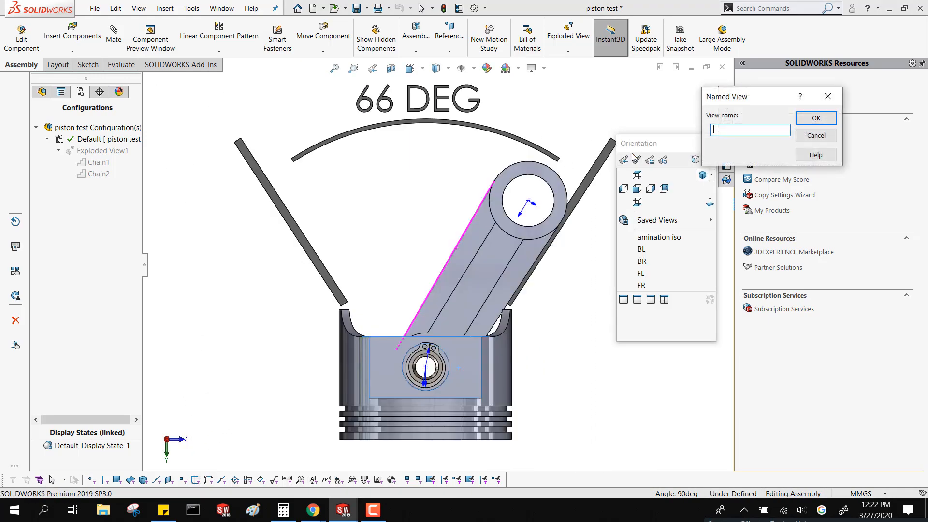
{"action": "type", "text": "animation side"}
{"action": "left_click", "coordinate": [818, 120]}
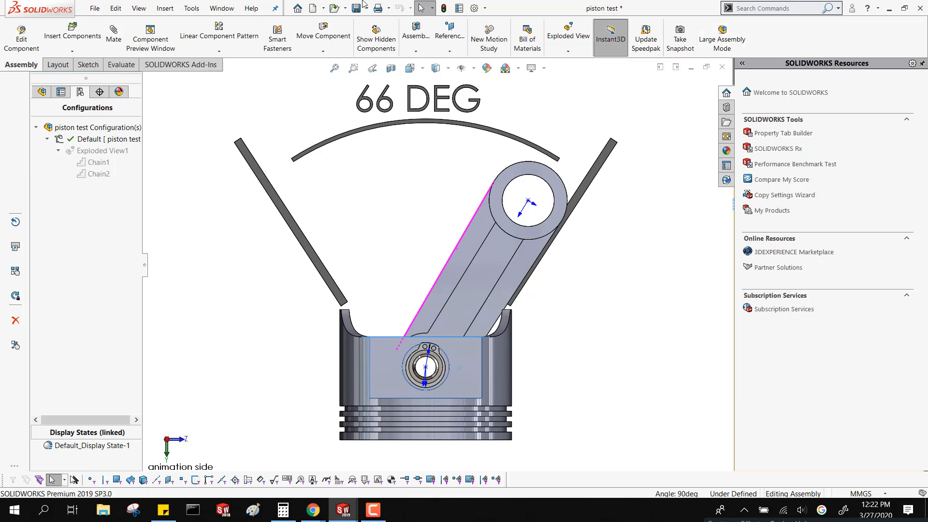
- Open Motion Study 1 of the assembly, and collapse and re-expand its timeline
{"action": "left_click", "coordinate": [165, 8]}
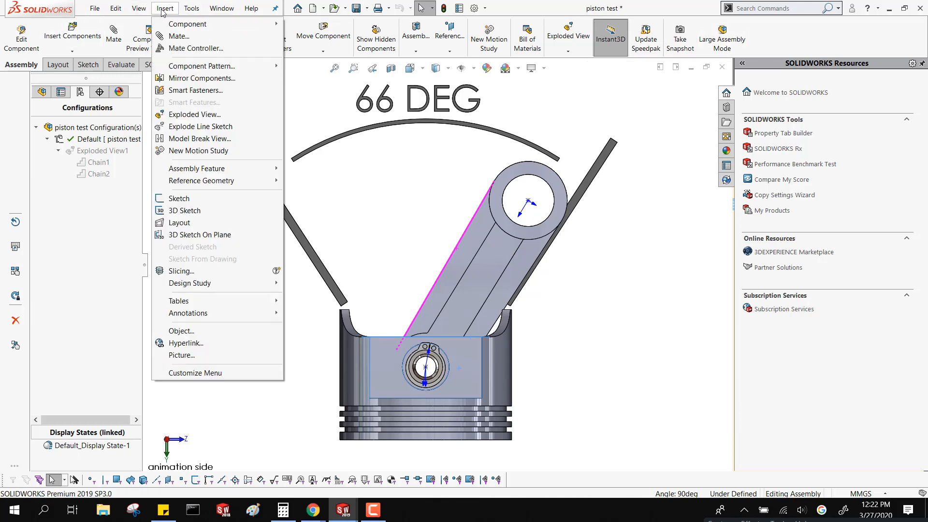
{"action": "left_click", "coordinate": [203, 151]}
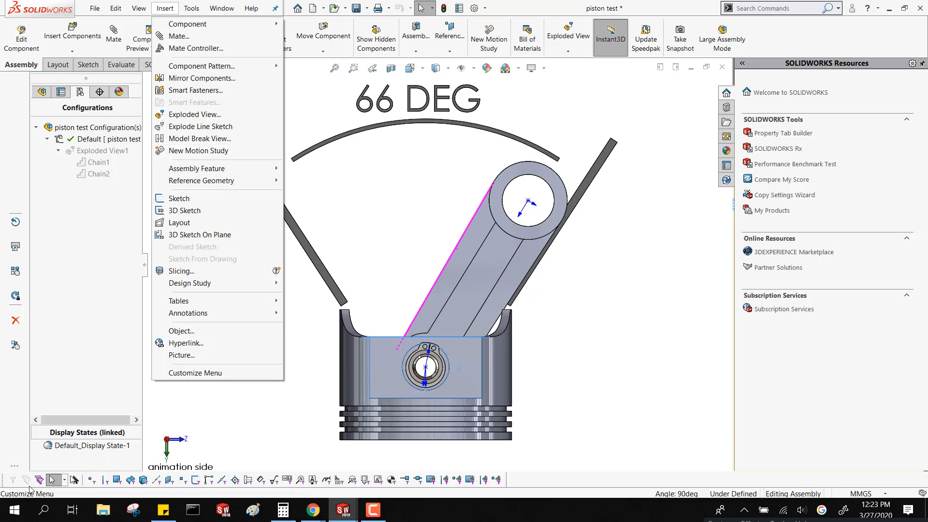
{"action": "left_click", "coordinate": [17, 467]}
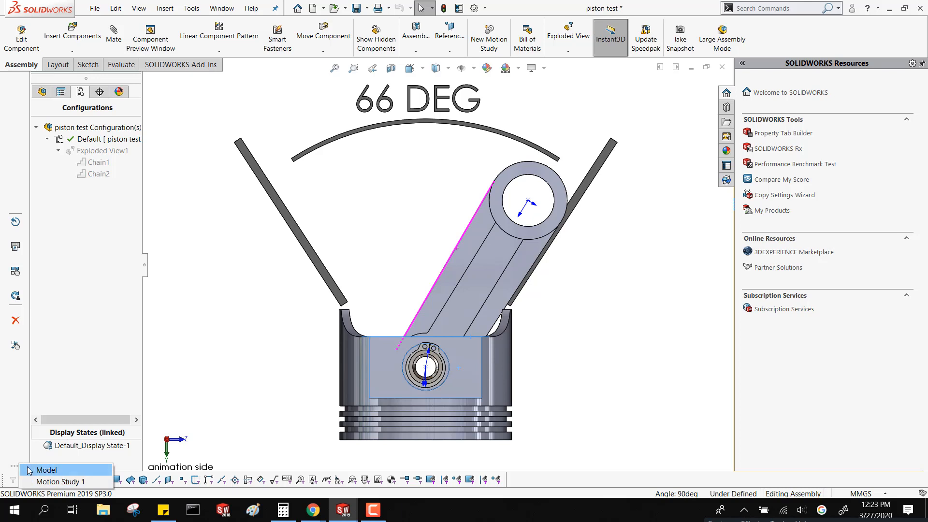
{"action": "left_click", "coordinate": [50, 482]}
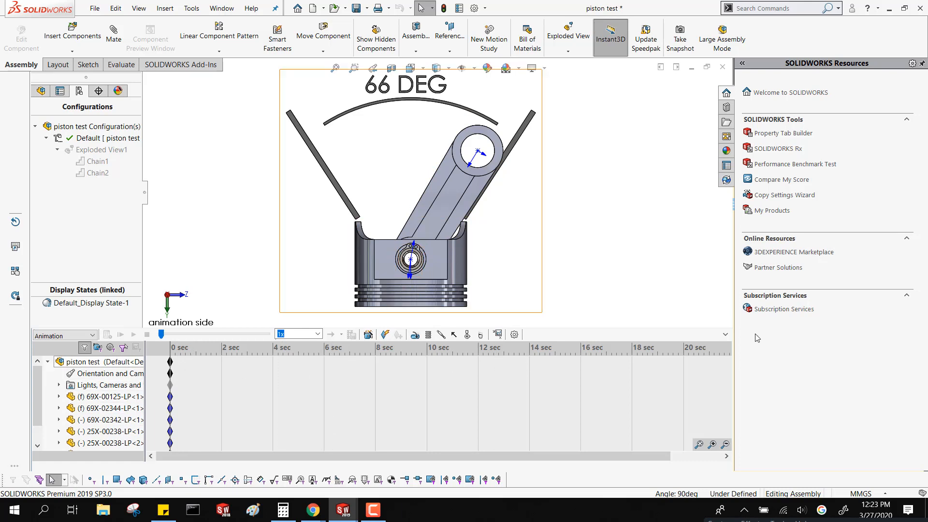
{"action": "left_click", "coordinate": [724, 333]}
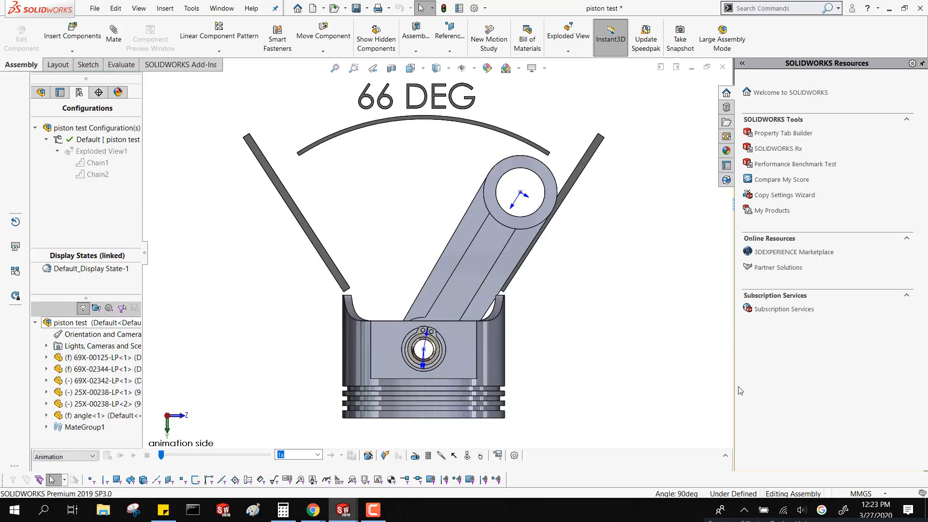
{"action": "left_click", "coordinate": [729, 457]}
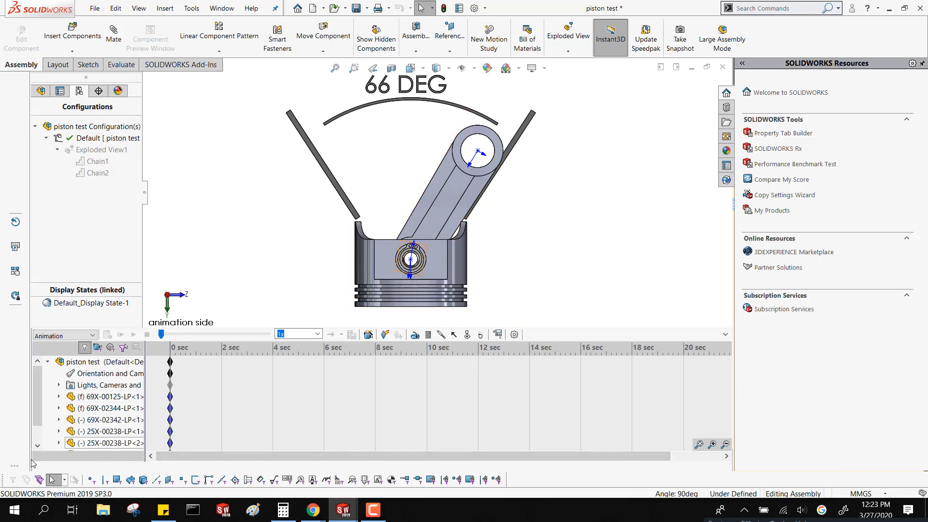
- Return from the motion study to the model and restore the saved view "amination iso"
{"action": "left_click", "coordinate": [14, 469]}
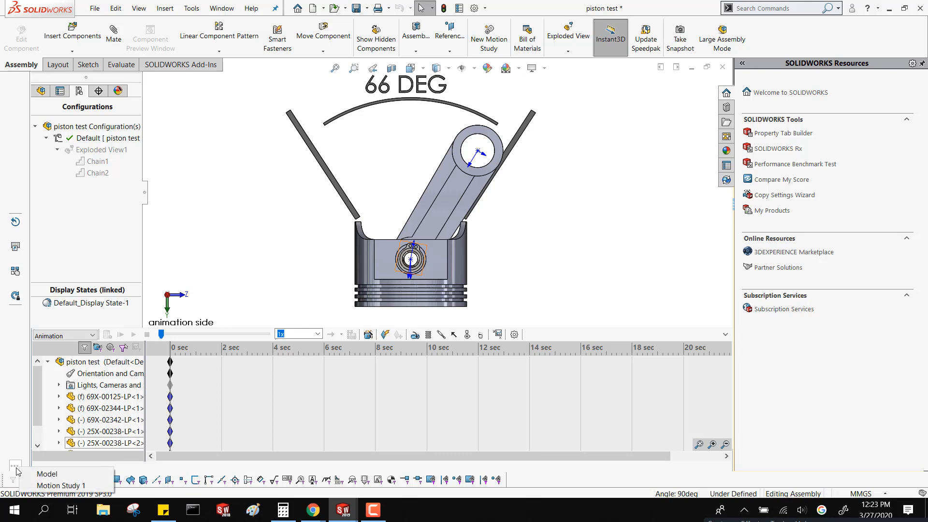
{"action": "left_click", "coordinate": [30, 473]}
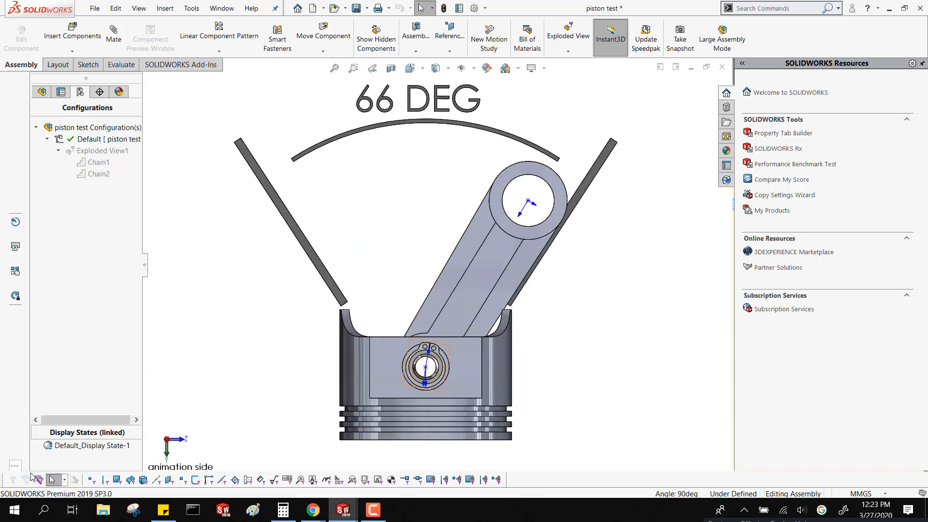
{"action": "left_click", "coordinate": [277, 317]}
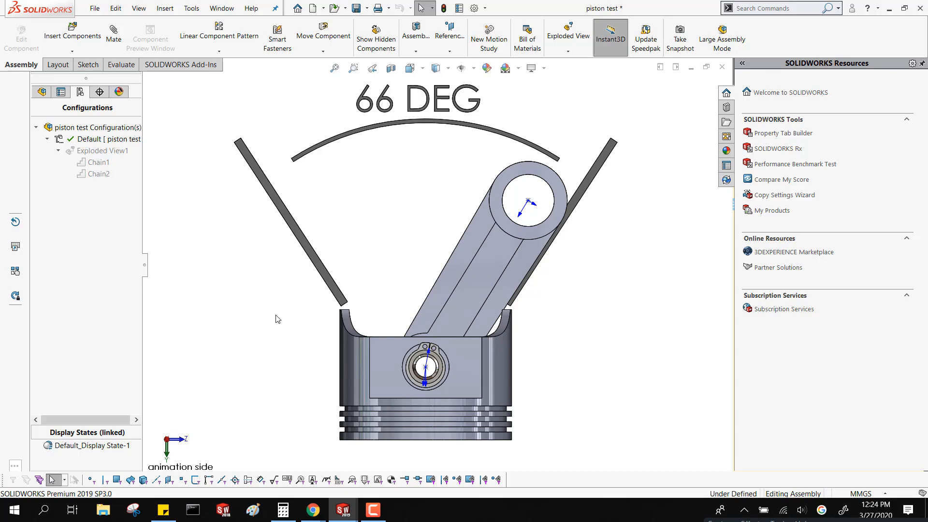
{"action": "key", "text": "space"}
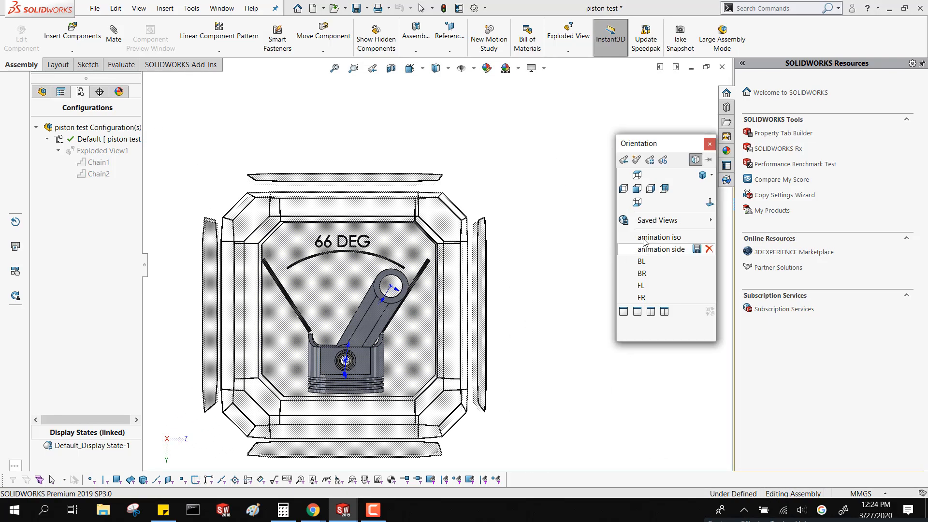
{"action": "left_click", "coordinate": [644, 238]}
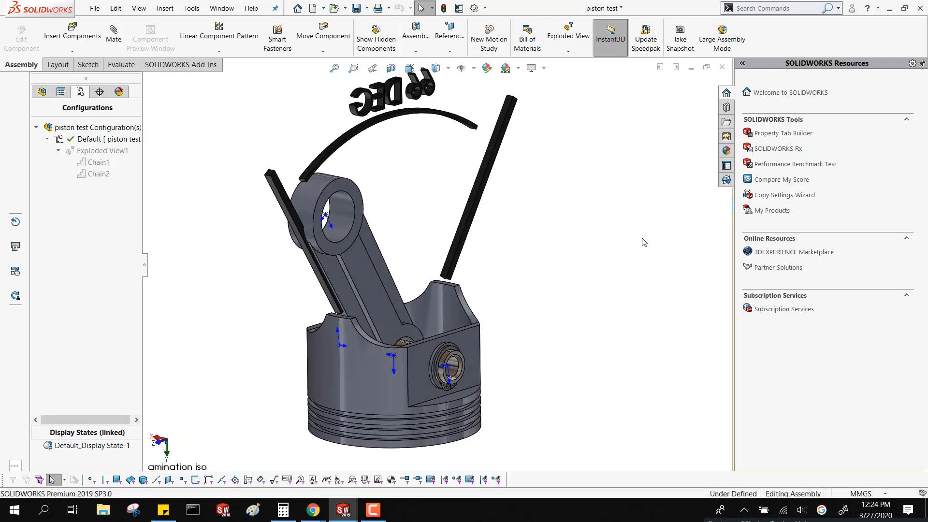
- Show the assembly's feature tree and expand the display pane beside it
{"action": "left_click", "coordinate": [43, 93]}
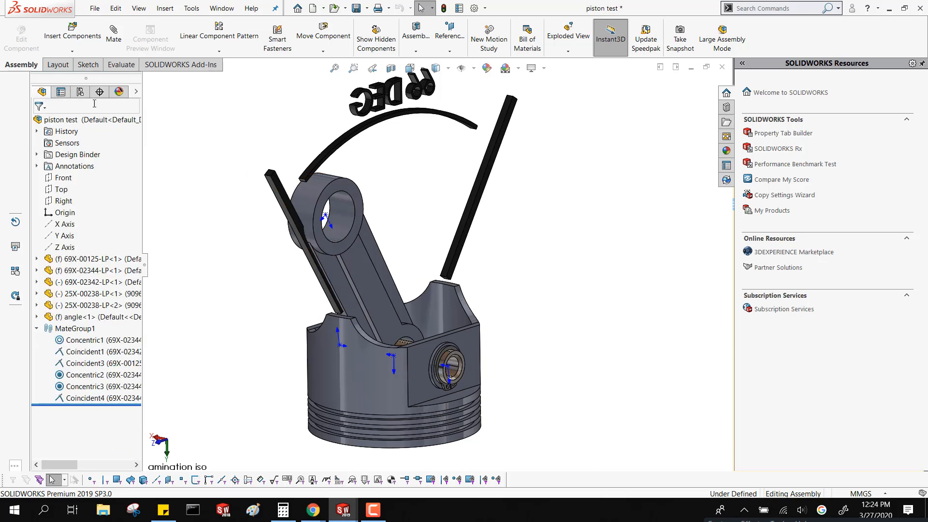
{"action": "left_click", "coordinate": [136, 93]}
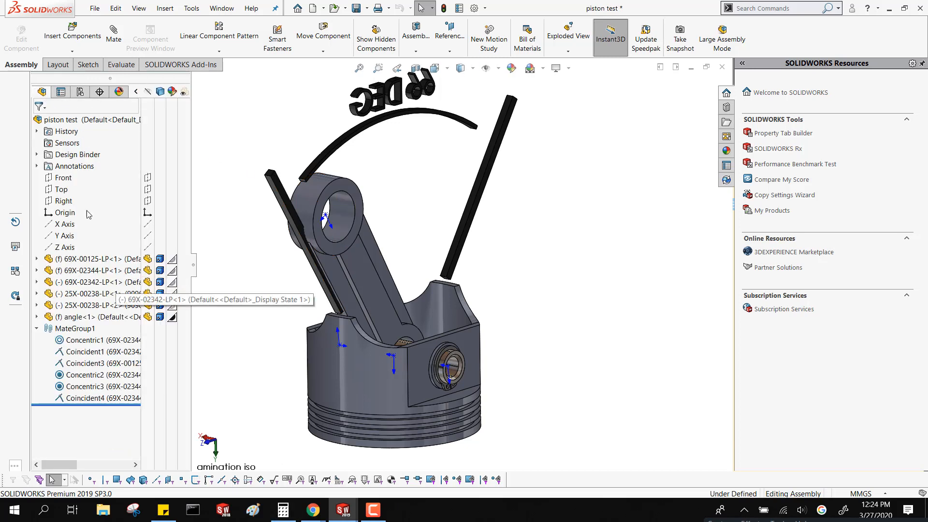
{"action": "left_click", "coordinate": [136, 93]}
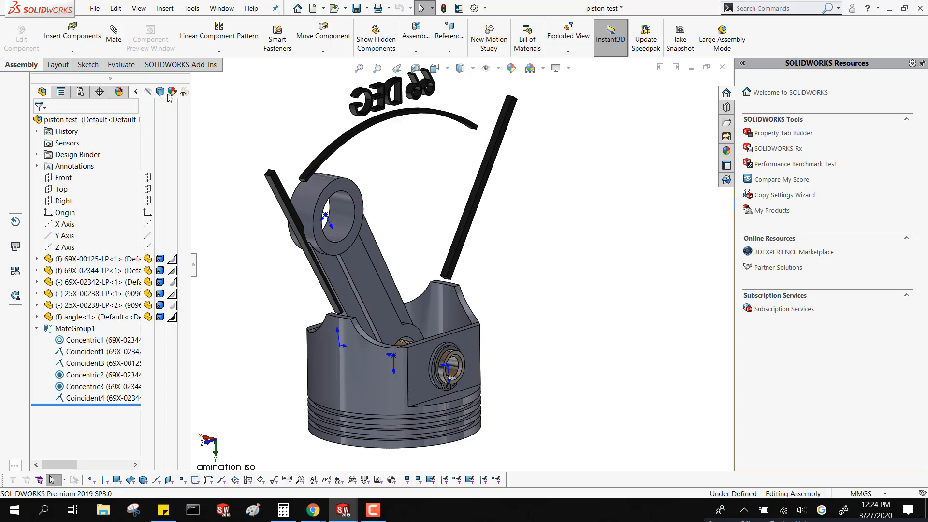
- Toggle the angle part's transparency on and off, and hide the part in the assembly
{"action": "left_click", "coordinate": [181, 321]}
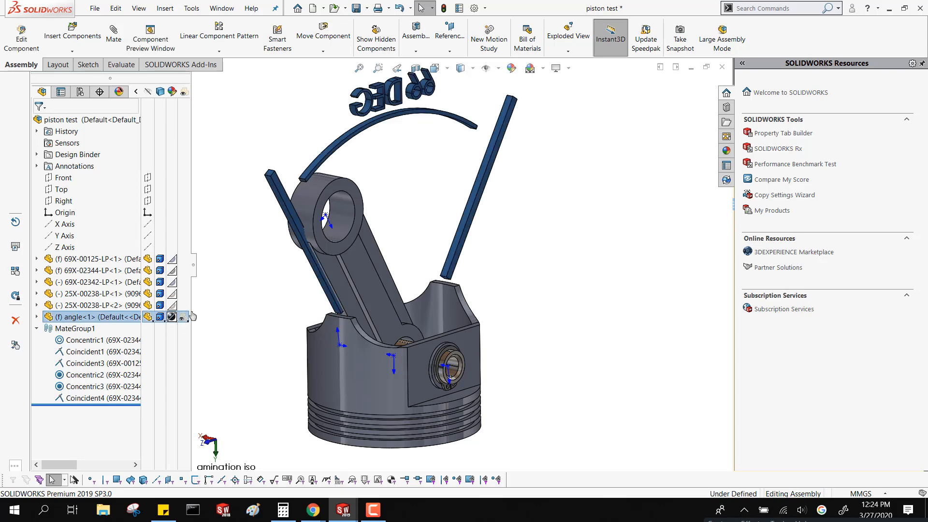
{"action": "left_click", "coordinate": [181, 317]}
{"action": "left_click", "coordinate": [181, 317]}
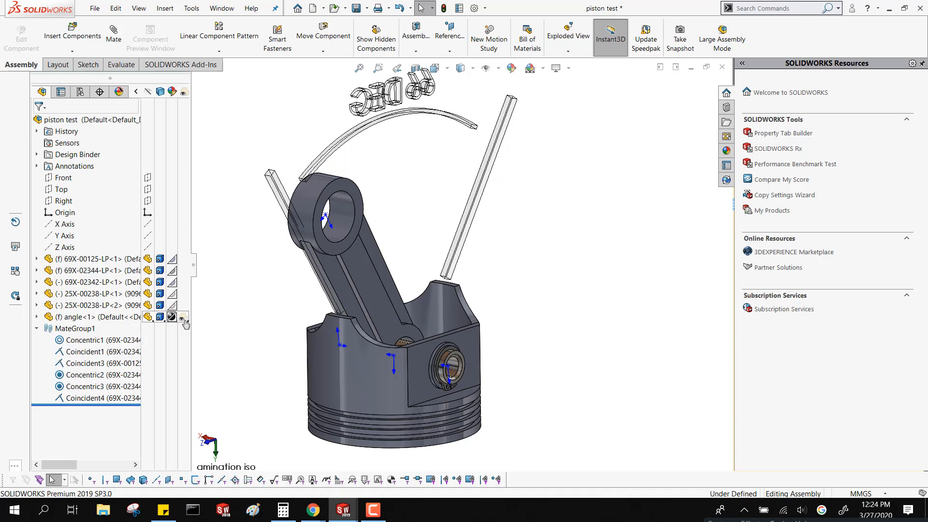
{"action": "left_click", "coordinate": [162, 318]}
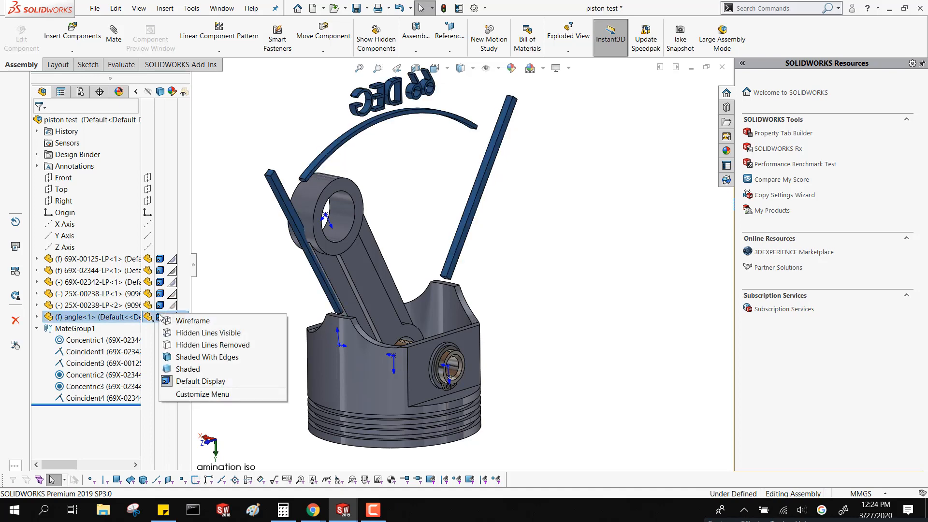
{"action": "left_click", "coordinate": [210, 261]}
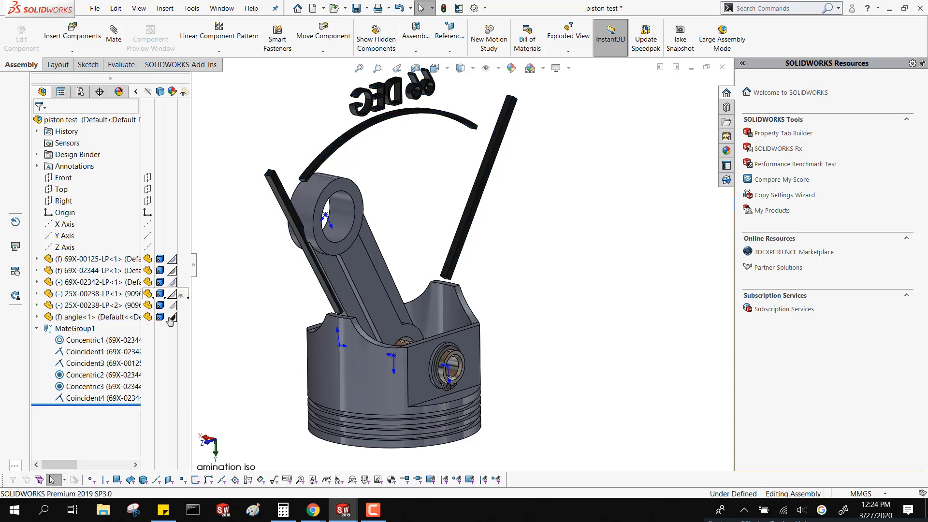
{"action": "left_click", "coordinate": [150, 319]}
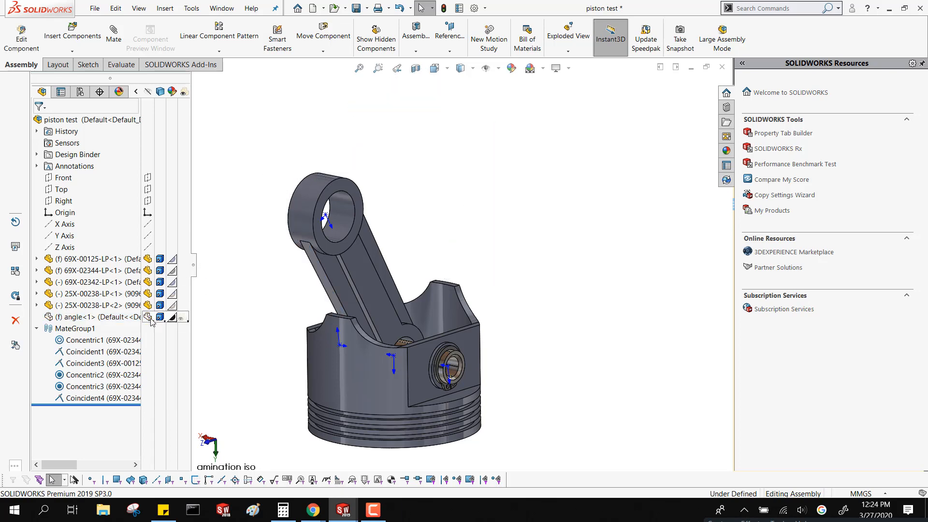
{"action": "left_click", "coordinate": [256, 265]}
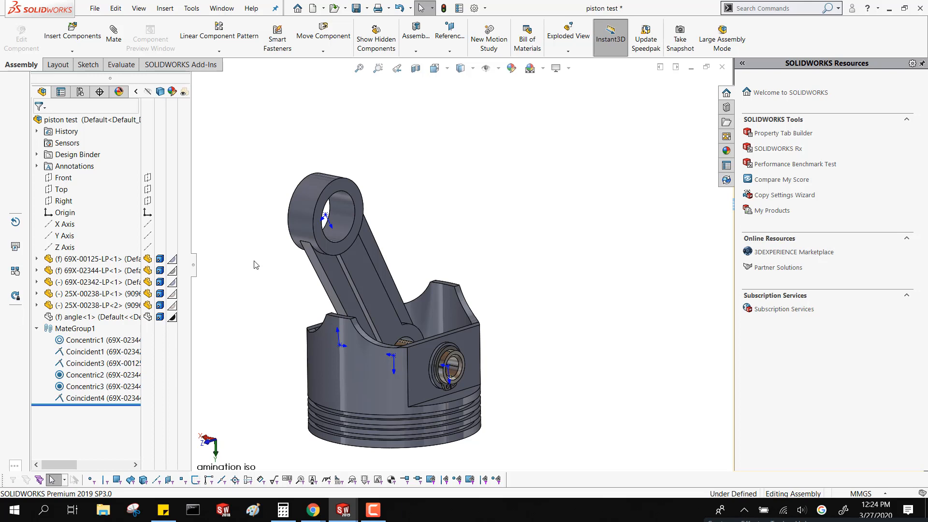
- Insert a new motion study into the piston assembly
{"action": "left_click", "coordinate": [193, 265]}
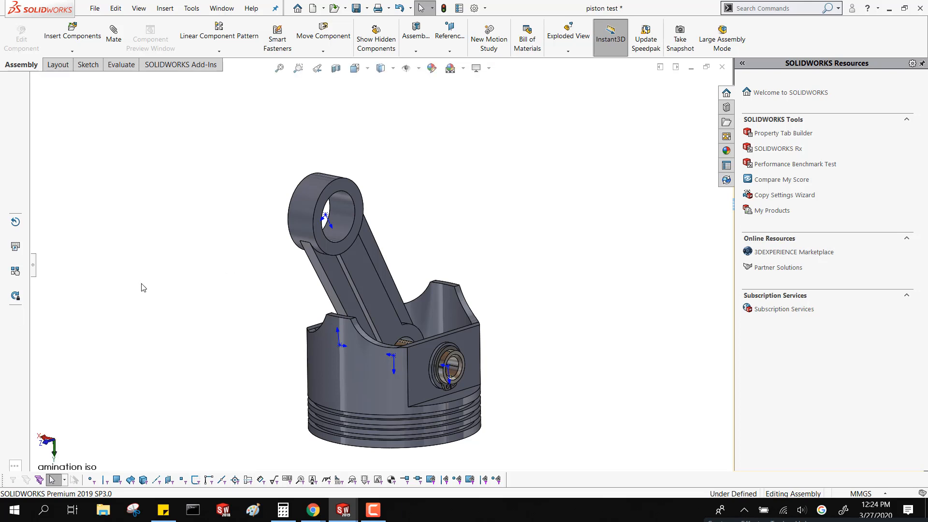
{"action": "left_click", "coordinate": [36, 269]}
{"action": "left_click", "coordinate": [177, 12]}
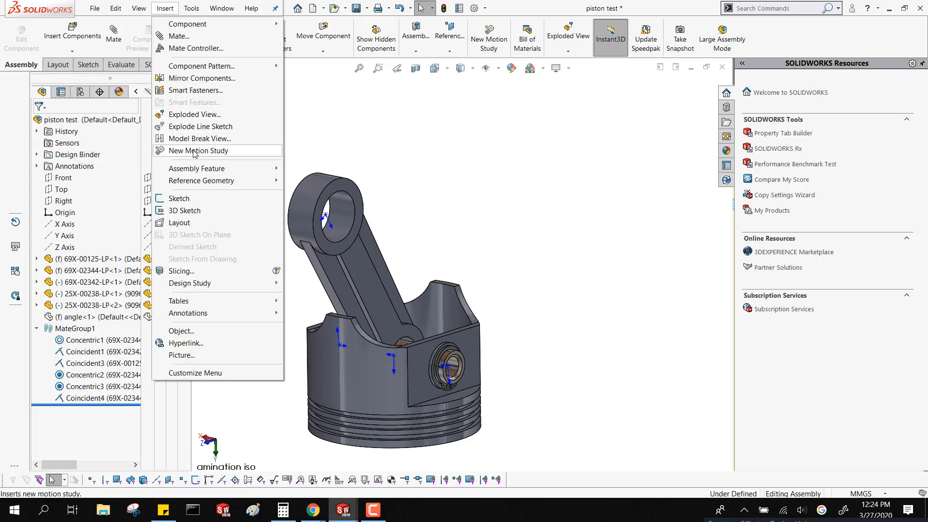
{"action": "left_click", "coordinate": [194, 150]}
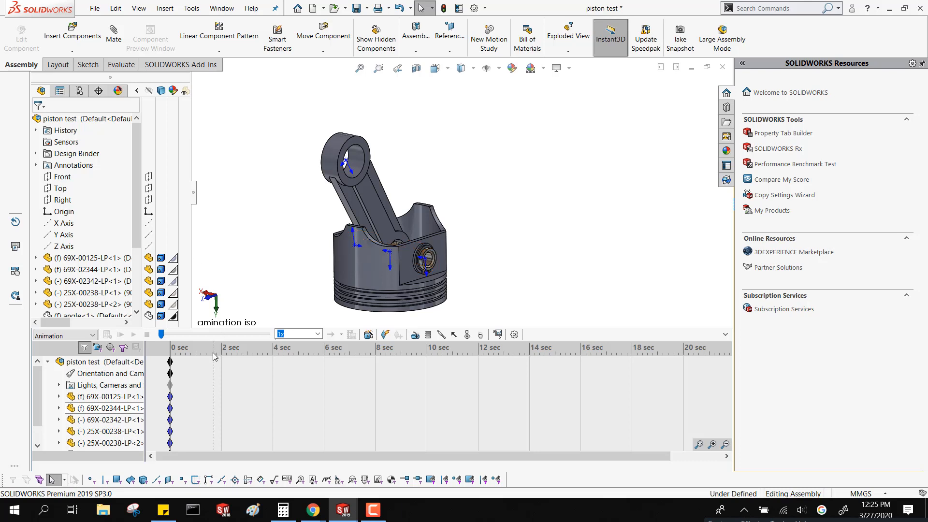
- Orbit the model at 2 seconds to test the Disable View Key Creation option, and return the timeline to 0 seconds
{"action": "right_click", "coordinate": [106, 375]}
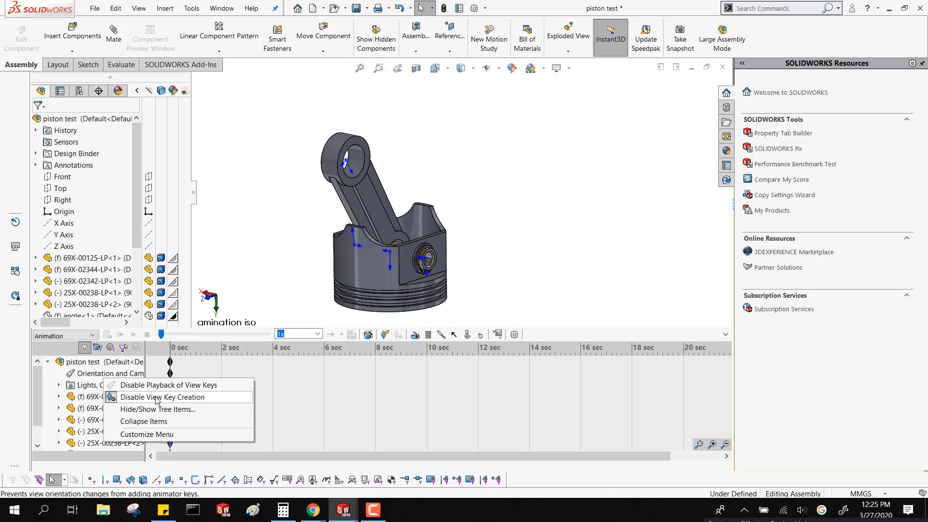
{"action": "left_click", "coordinate": [223, 365]}
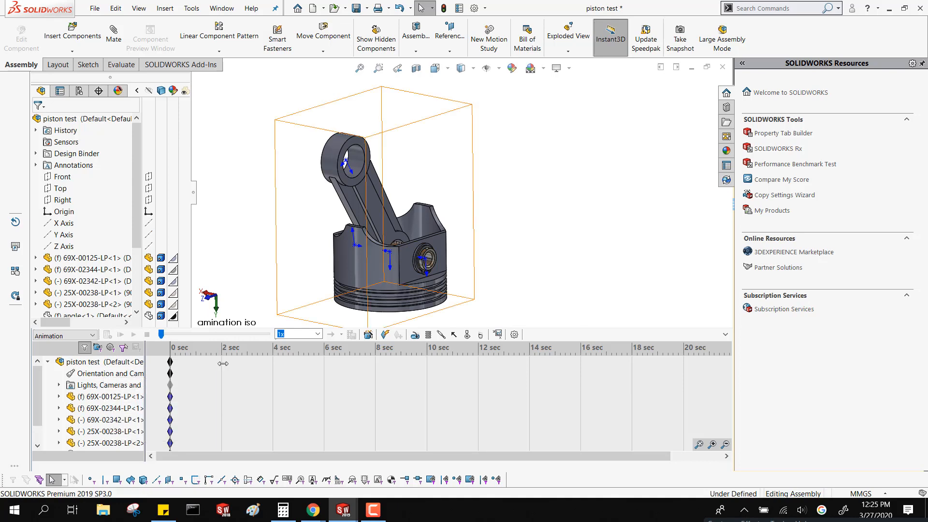
{"action": "left_click", "coordinate": [222, 363]}
{"action": "middle_click_drag", "start_coordinate": [393, 257], "coordinate": [333, 288]}
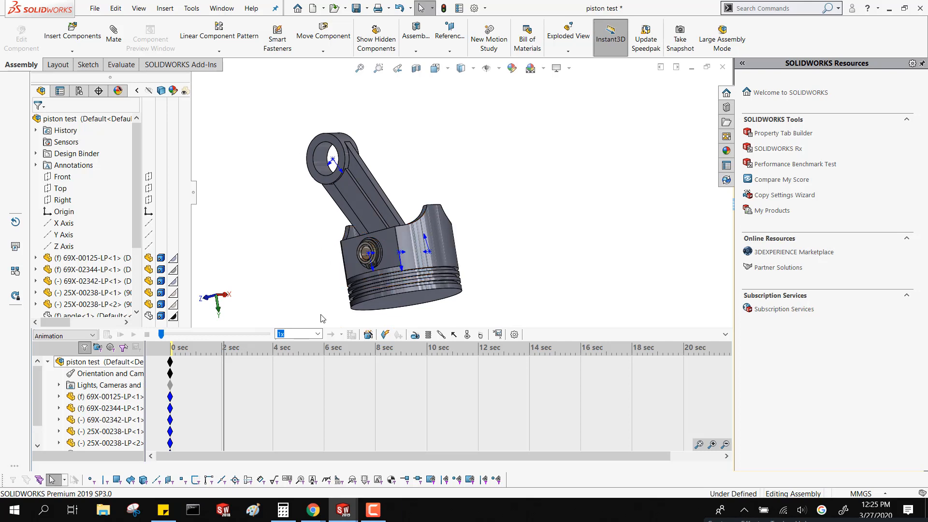
{"action": "right_click", "coordinate": [143, 379]}
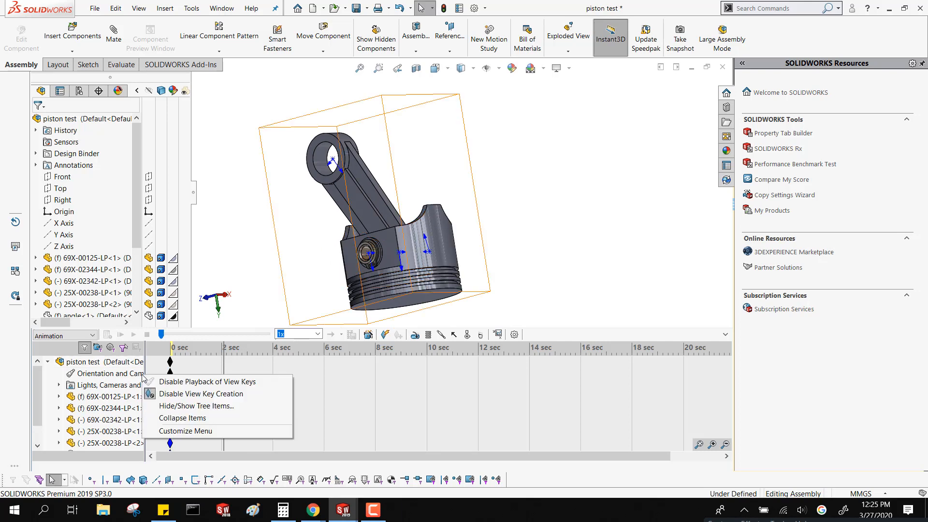
{"action": "left_click", "coordinate": [198, 393]}
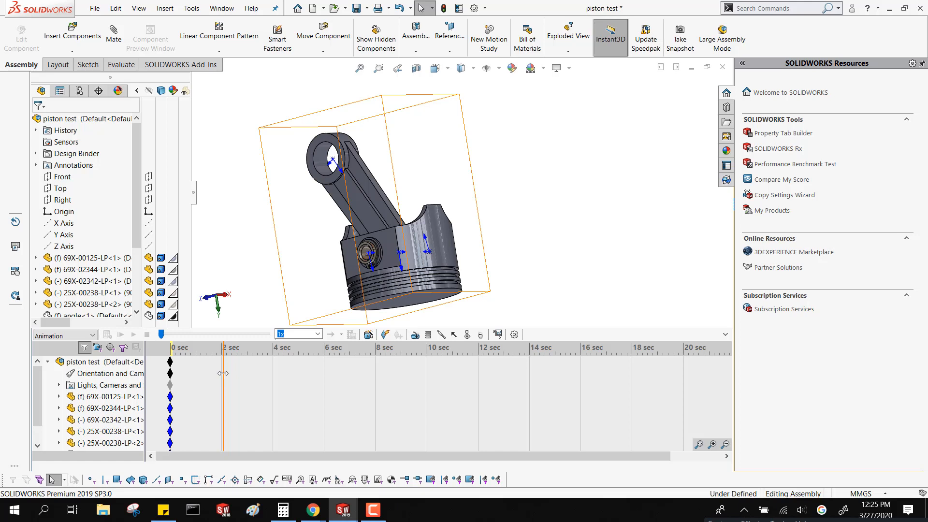
{"action": "left_click_drag", "start_coordinate": [223, 373], "coordinate": [149, 351]}
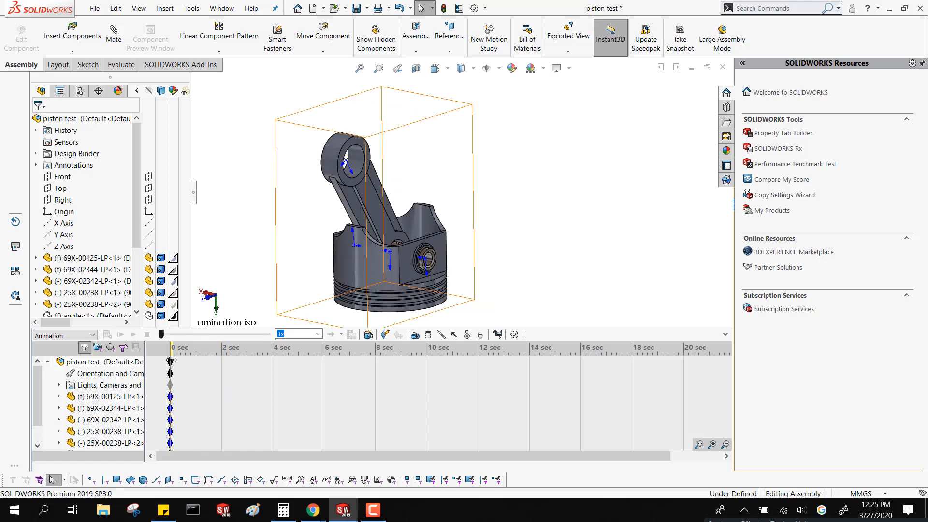
- Add a view orientation key at 5 seconds on the timeline and set it to the saved view "animation side"
{"action": "left_click", "coordinate": [299, 374]}
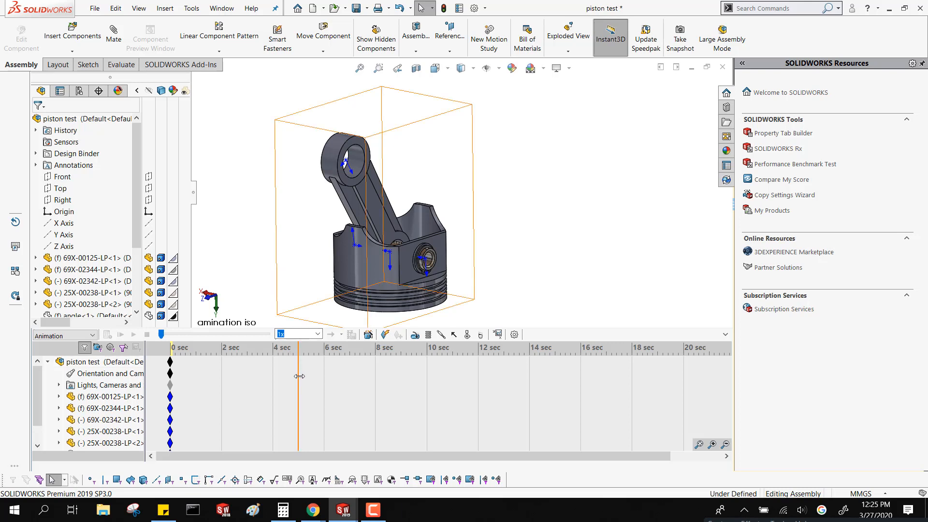
{"action": "right_click", "coordinate": [299, 376]}
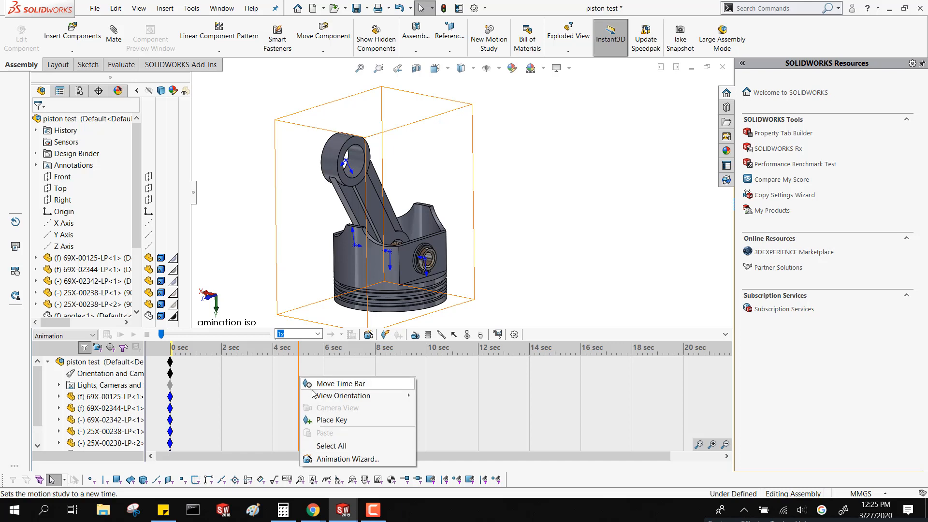
{"action": "mouse_move", "coordinate": [337, 397]}
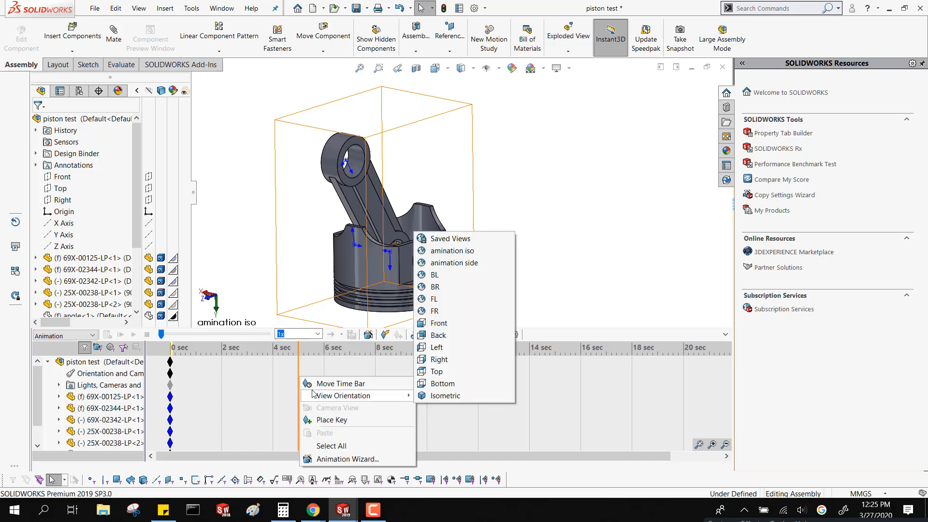
{"action": "left_click", "coordinate": [427, 274]}
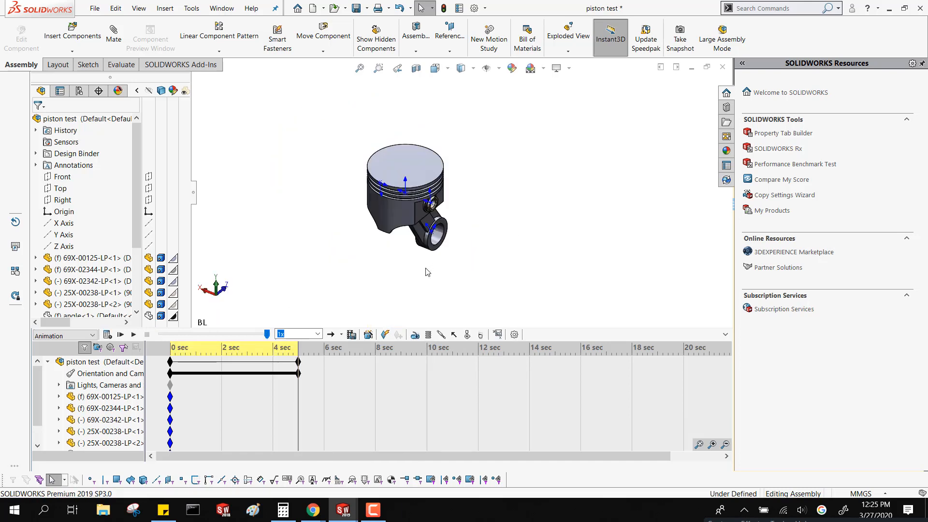
{"action": "right_click", "coordinate": [298, 373]}
{"action": "mouse_move", "coordinate": [319, 366]}
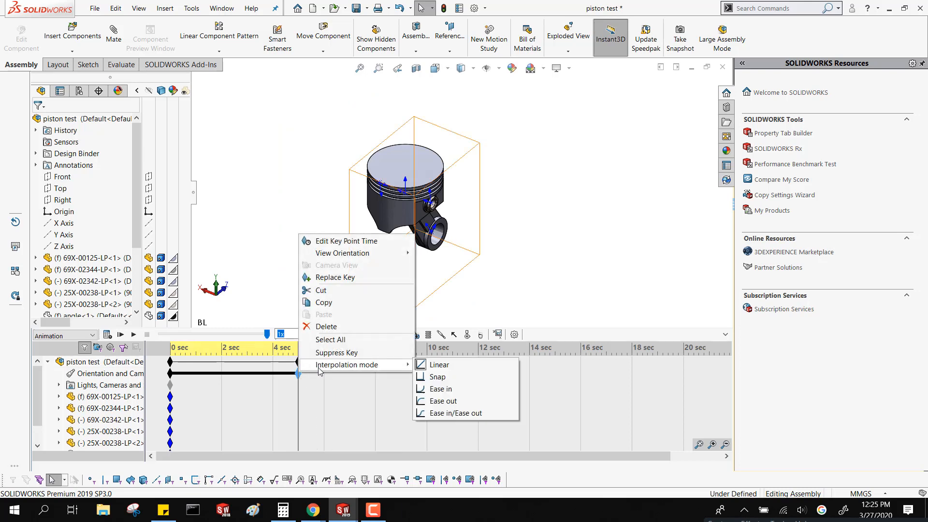
{"action": "mouse_move", "coordinate": [343, 253]}
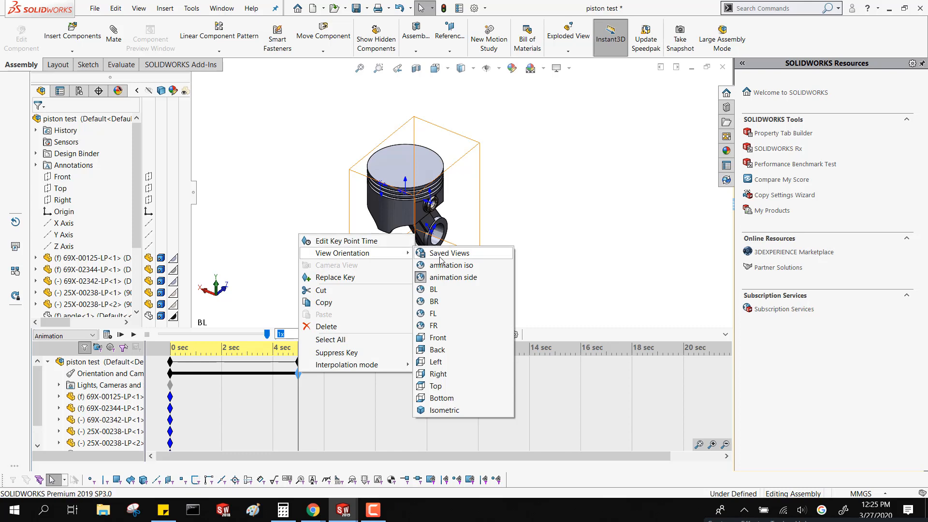
{"action": "left_click", "coordinate": [453, 277]}
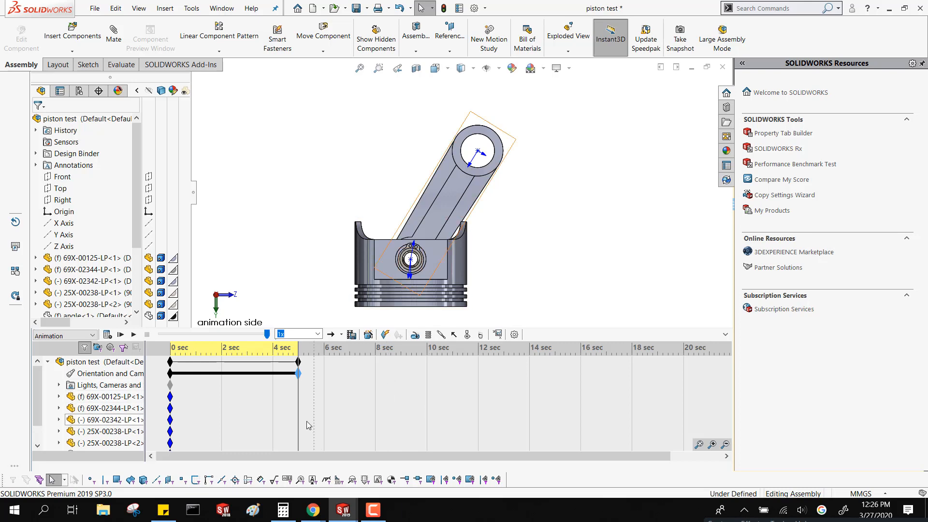
{"action": "mouse_move", "coordinate": [298, 409]}
{"action": "left_mouse_down"}
{"action": "mouse_move", "coordinate": [162, 445]}
{"action": "mouse_move", "coordinate": [299, 415]}
{"action": "left_mouse_up"}
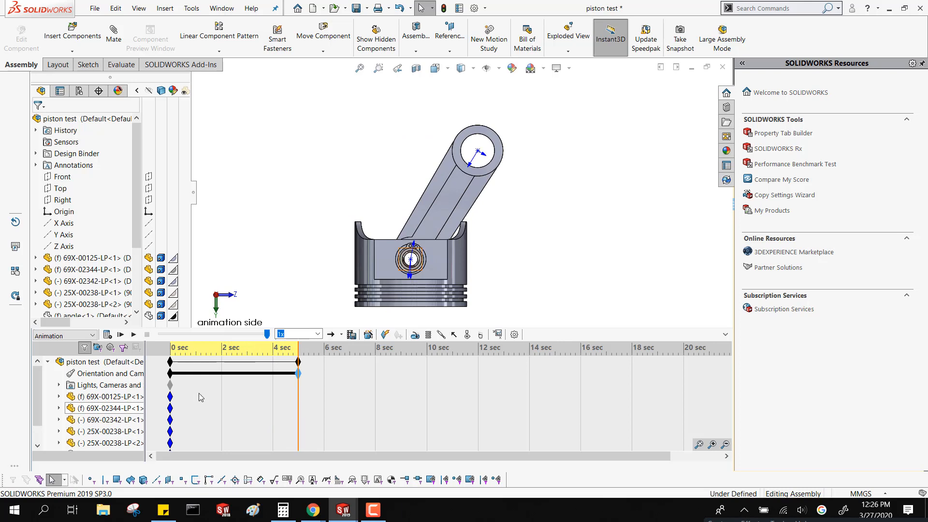
- Copy the starting view orientation key from 0 seconds and paste it at 10 seconds
{"action": "left_click", "coordinate": [171, 374]}
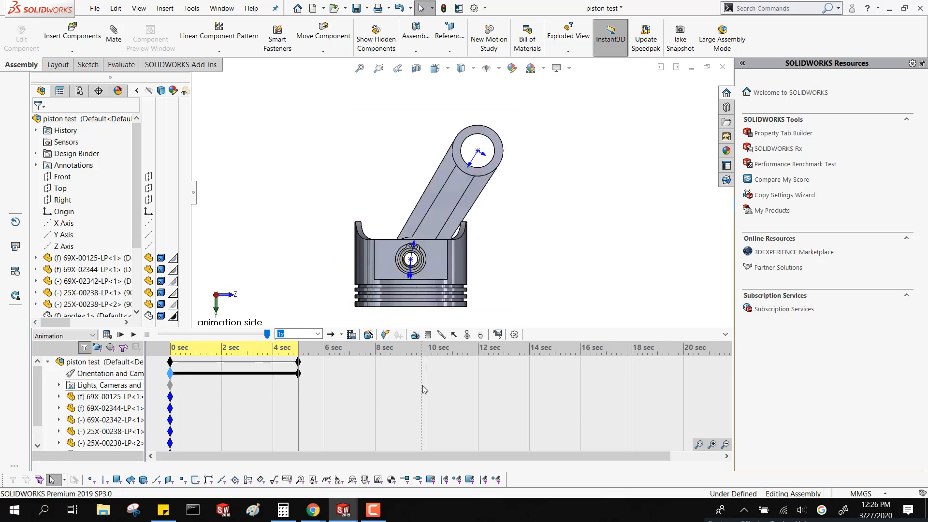
{"action": "left_click", "coordinate": [426, 368]}
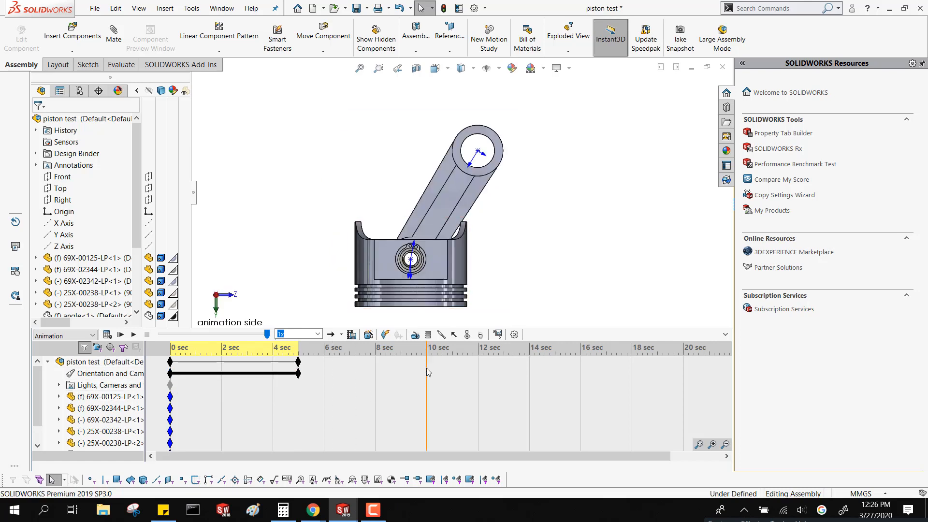
{"action": "key", "text": "ctrl+v"}
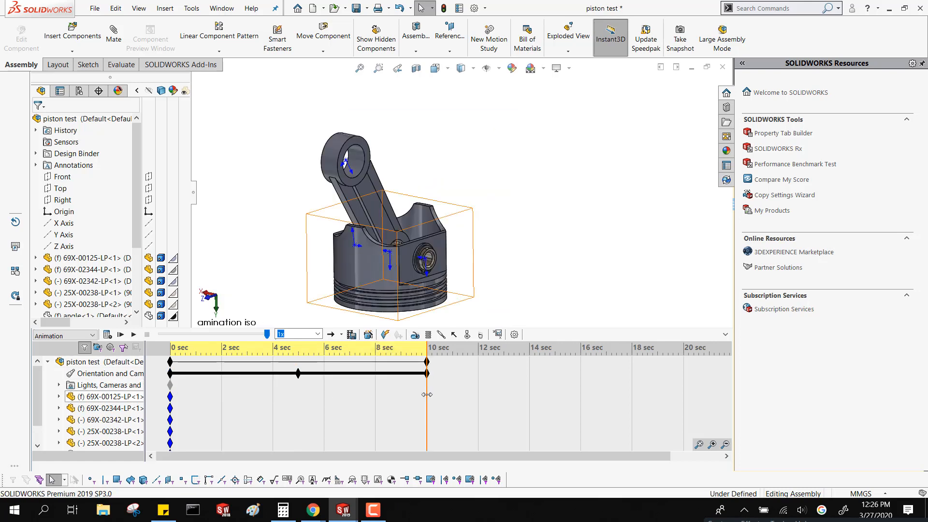
{"action": "left_click_drag", "start_coordinate": [428, 394], "coordinate": [427, 430]}
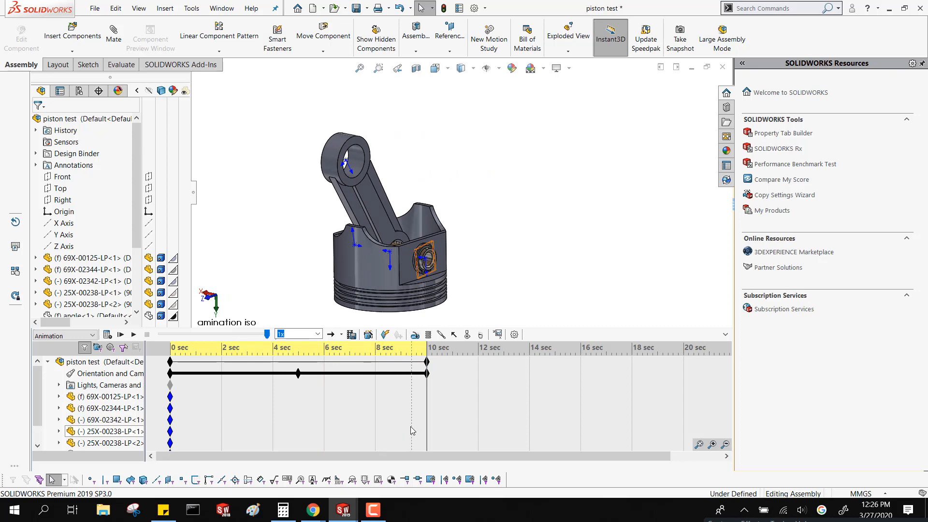
- Copy the 5-second side view key to 4 seconds and move the original key to 6 seconds
{"action": "left_click", "coordinate": [298, 373]}
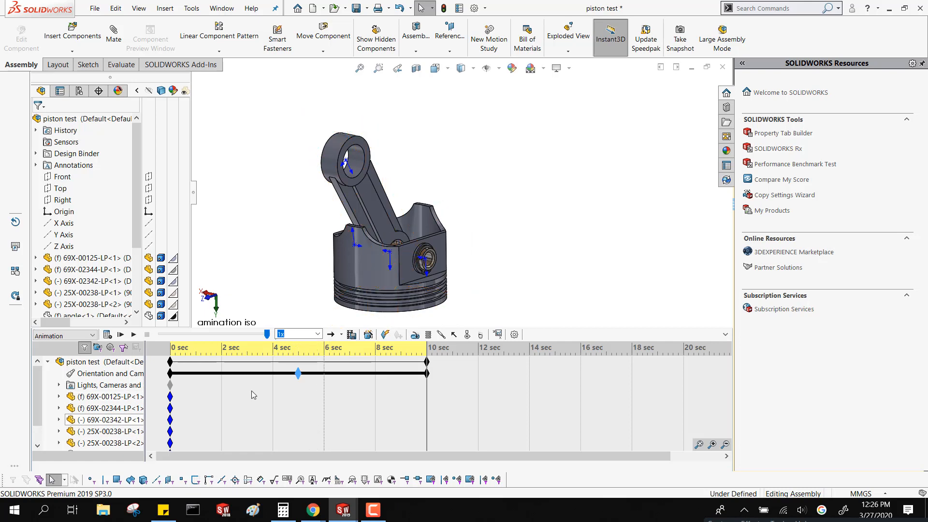
{"action": "left_click", "coordinate": [275, 378]}
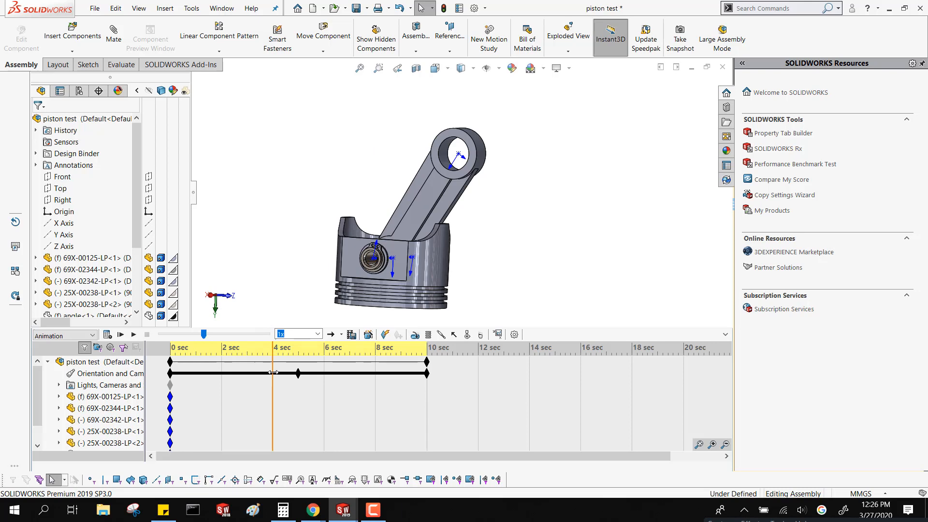
{"action": "key", "text": "ctrl+v"}
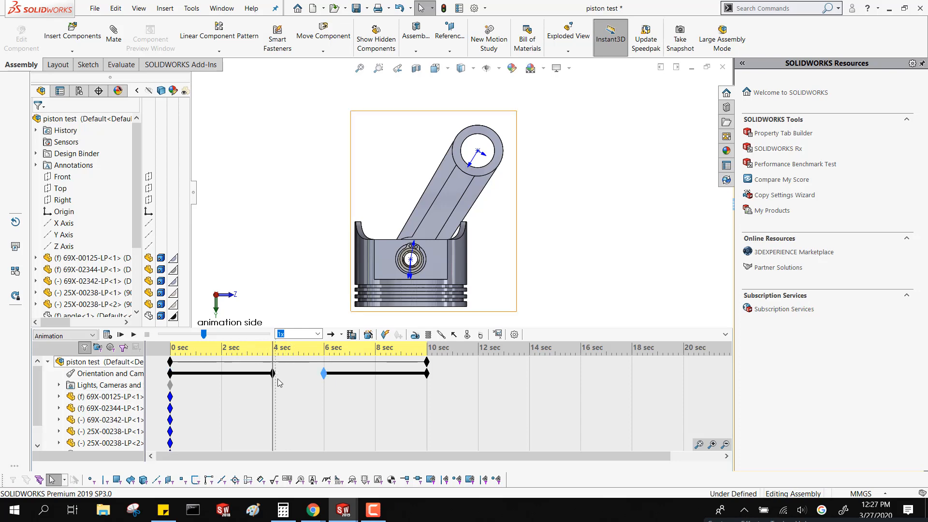
{"action": "mouse_move", "coordinate": [273, 406]}
{"action": "left_mouse_down"}
{"action": "mouse_move", "coordinate": [170, 431]}
{"action": "mouse_move", "coordinate": [456, 401]}
{"action": "mouse_move", "coordinate": [406, 395]}
{"action": "left_mouse_up"}
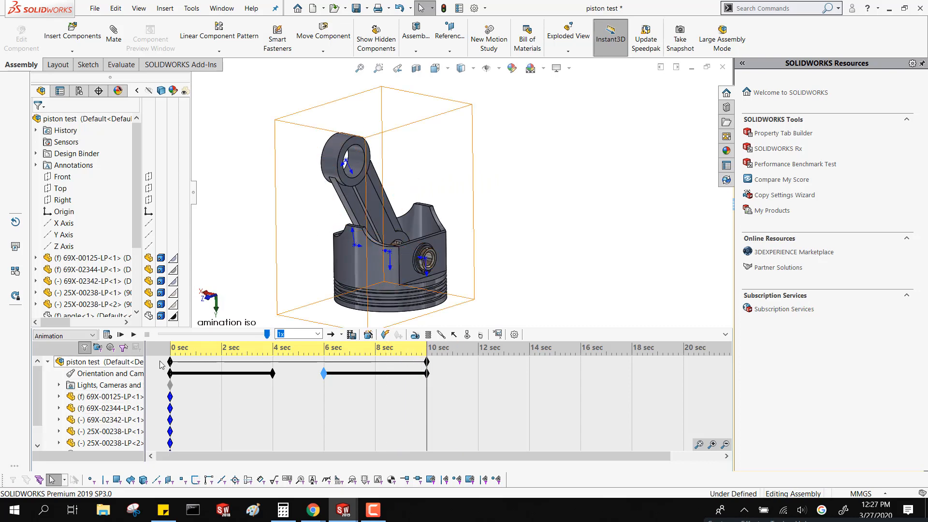
- Set the time to 3 seconds, swing the connecting rod to the opposite side of the piston, and place a key for it
{"action": "scroll", "coordinate": [296, 398], "scroll_direction": "down", "scroll_amount": 2}
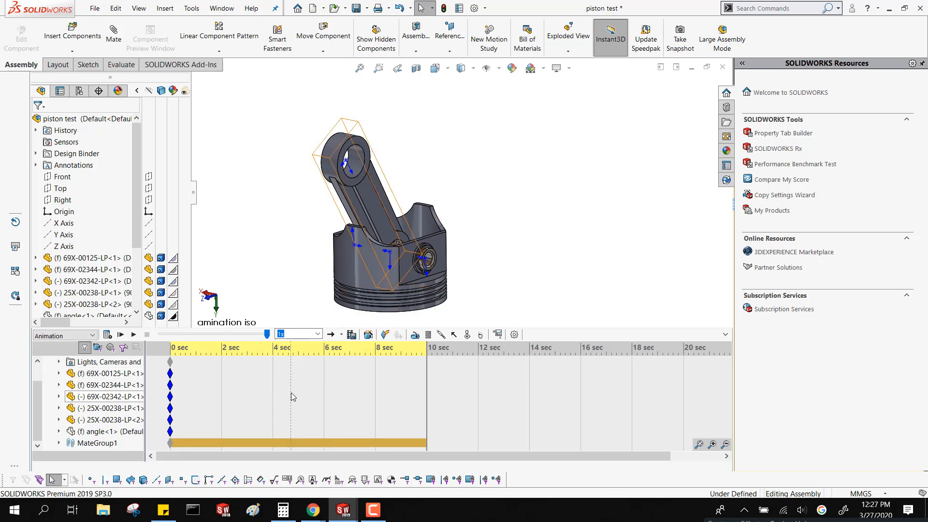
{"action": "scroll", "coordinate": [293, 394], "scroll_direction": "up", "scroll_amount": 2}
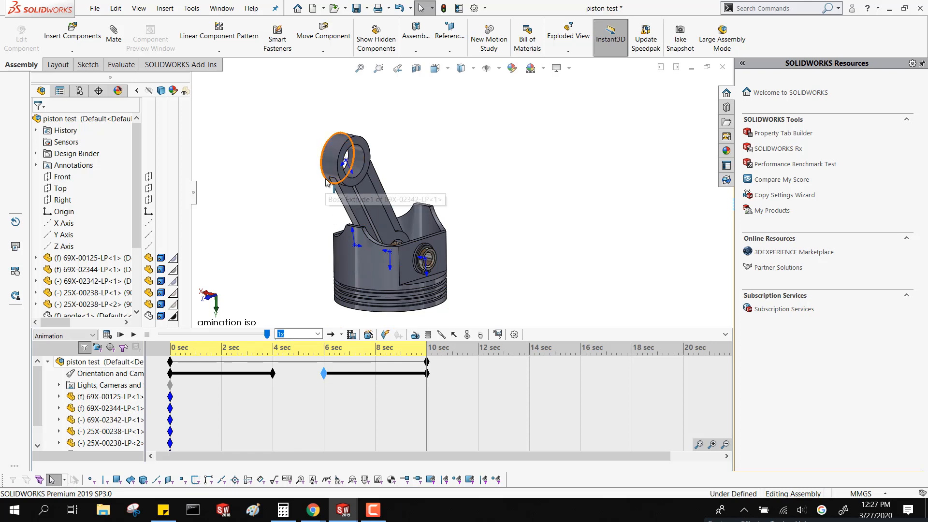
{"action": "left_click", "coordinate": [247, 387]}
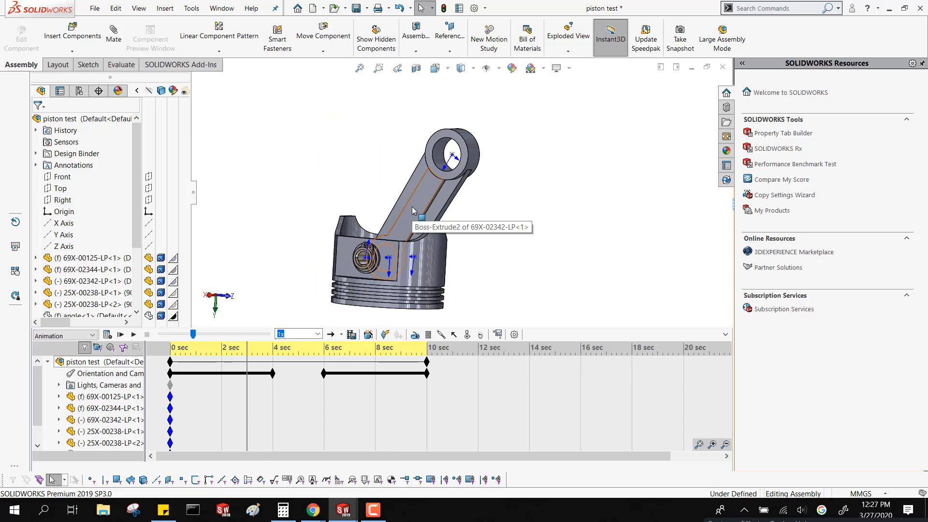
{"action": "left_click_drag", "start_coordinate": [413, 211], "coordinate": [360, 211]}
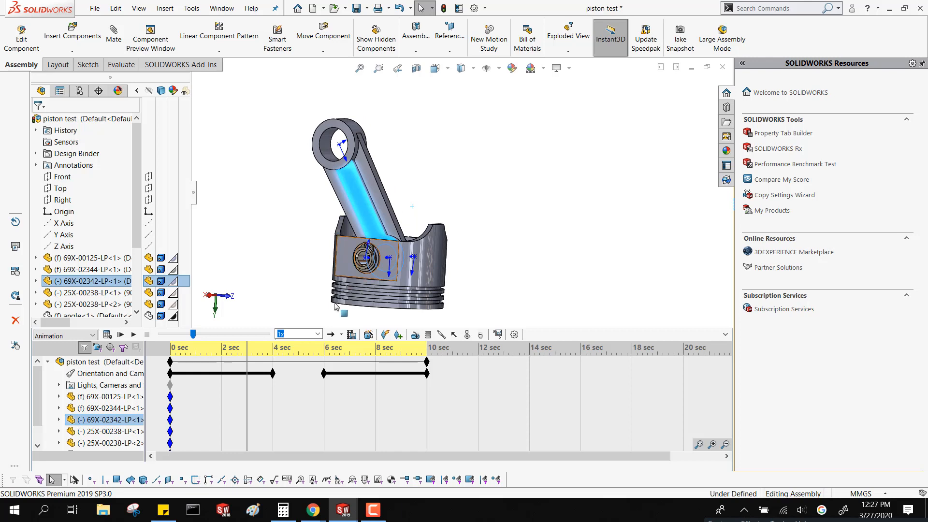
{"action": "right_click", "coordinate": [249, 422]}
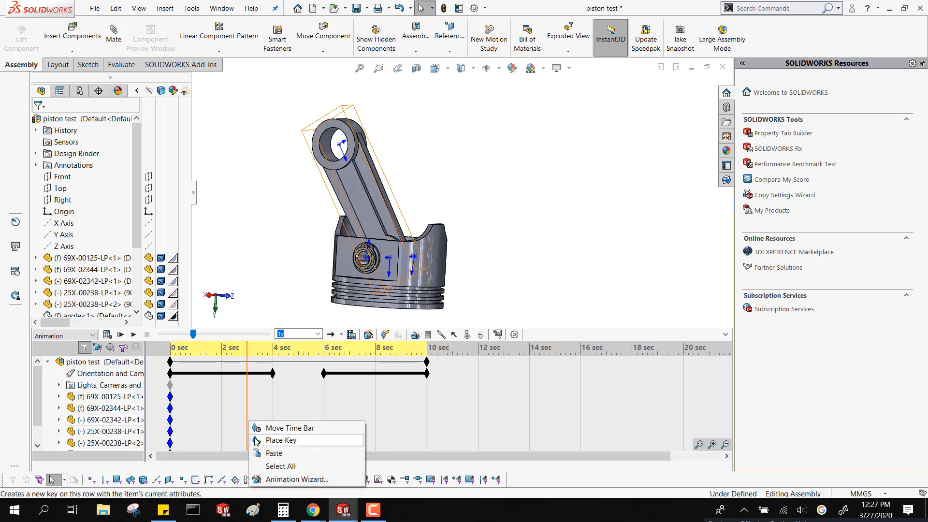
{"action": "left_click", "coordinate": [281, 440]}
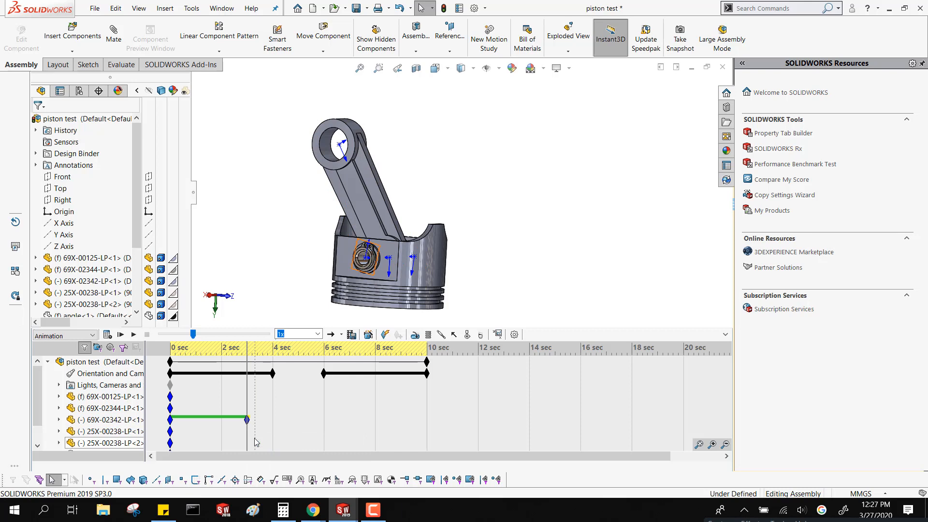
{"action": "left_click", "coordinate": [247, 421]}
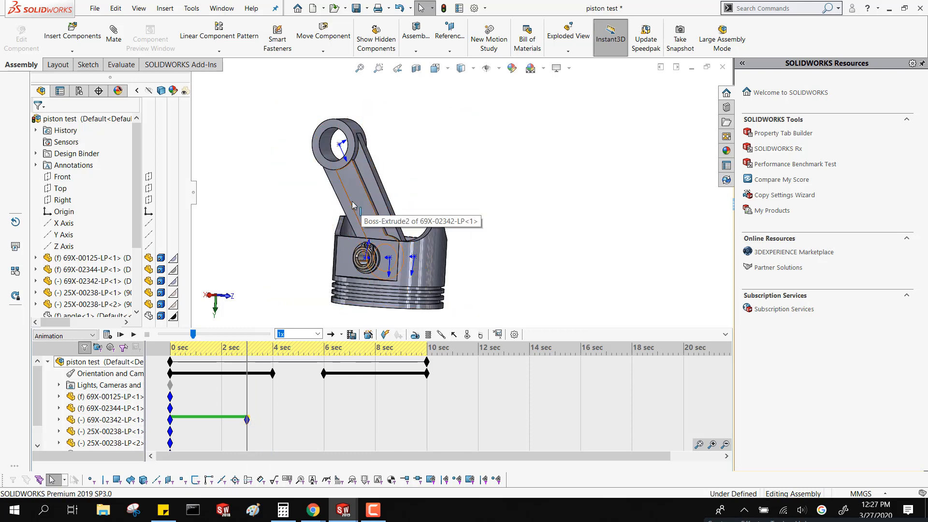
- At 4 seconds, swing the connecting rod away from its starting side and place a key for that position
{"action": "left_click", "coordinate": [274, 411]}
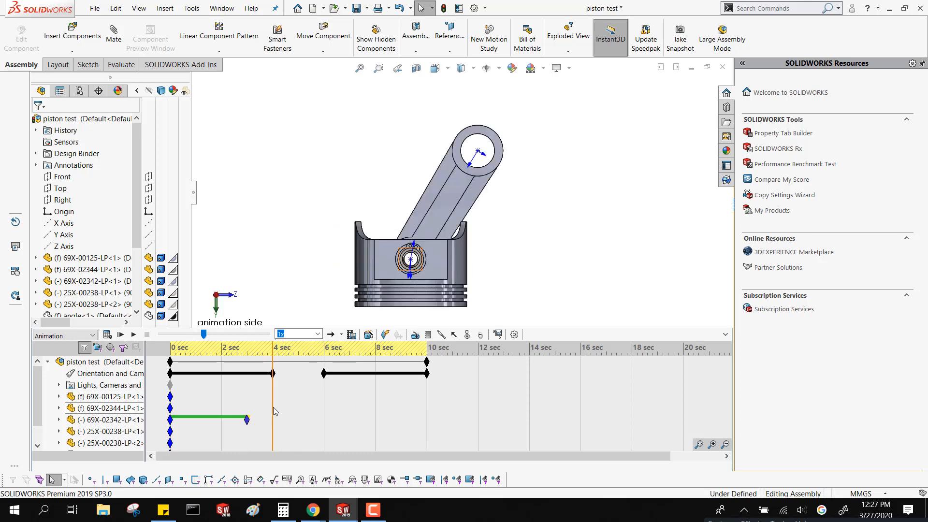
{"action": "left_click", "coordinate": [434, 227]}
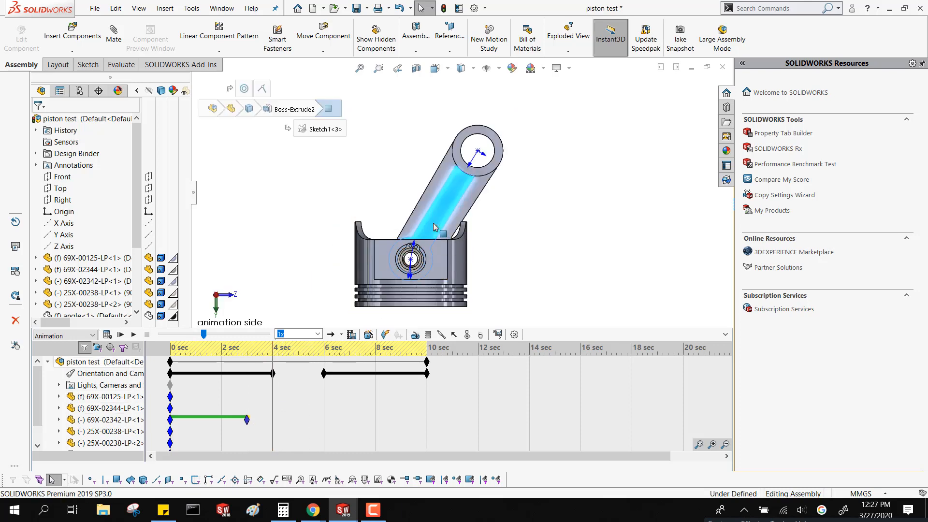
{"action": "left_click_drag", "start_coordinate": [435, 227], "coordinate": [392, 224]}
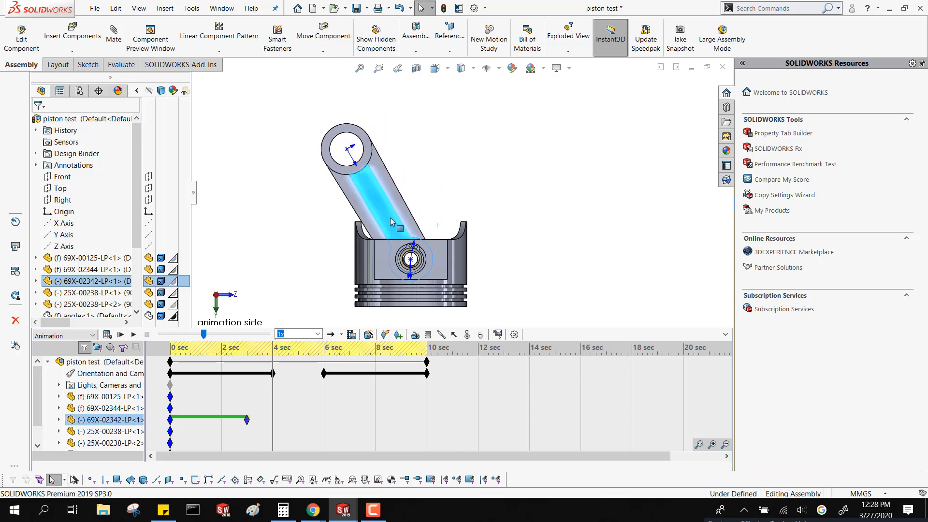
{"action": "right_click", "coordinate": [274, 423]}
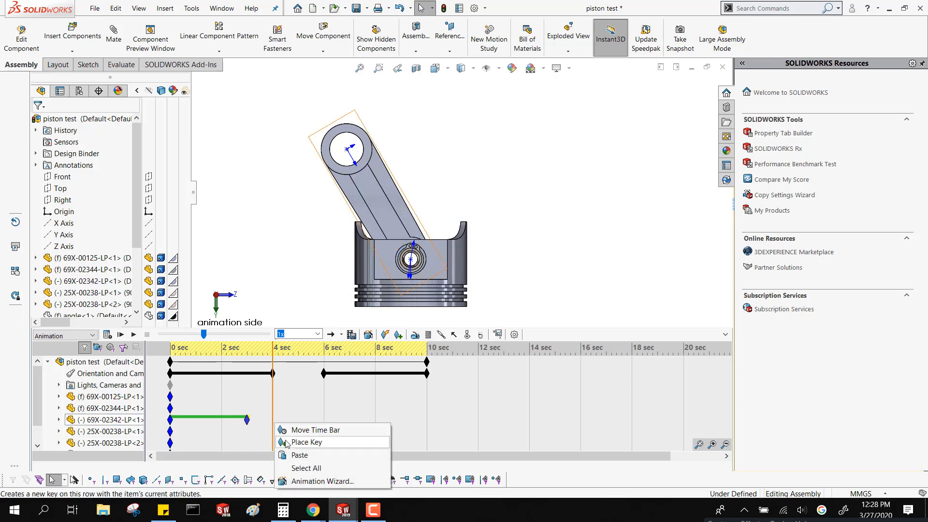
{"action": "left_click", "coordinate": [287, 439]}
- Add connecting rod keys at 5, 6 and 7 seconds: starting side at 5, opposite side at 6, starting side at 7
{"action": "left_click", "coordinate": [247, 420]}
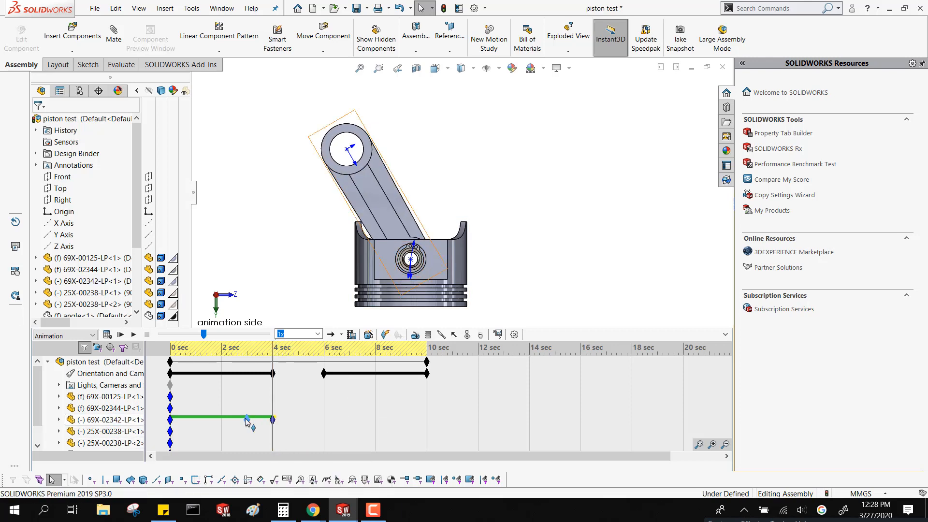
{"action": "left_click", "coordinate": [256, 433]}
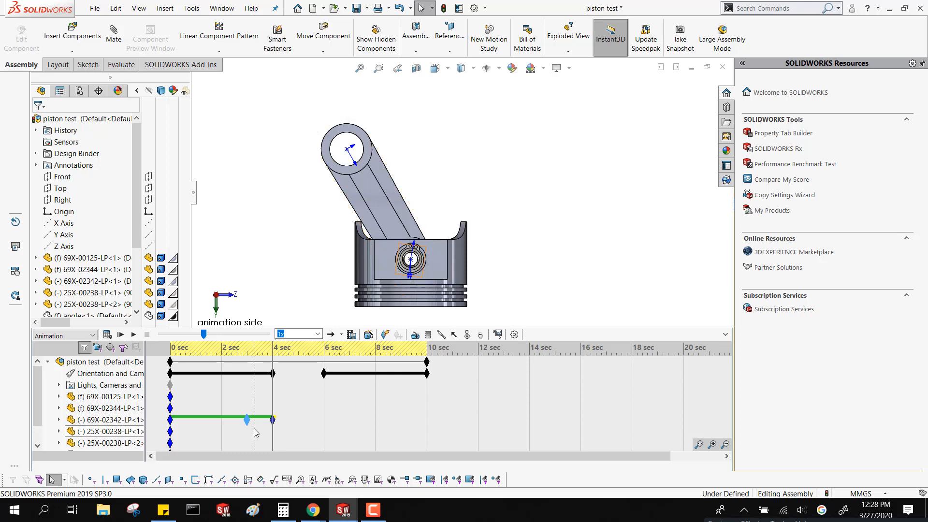
{"action": "left_click", "coordinate": [297, 397]}
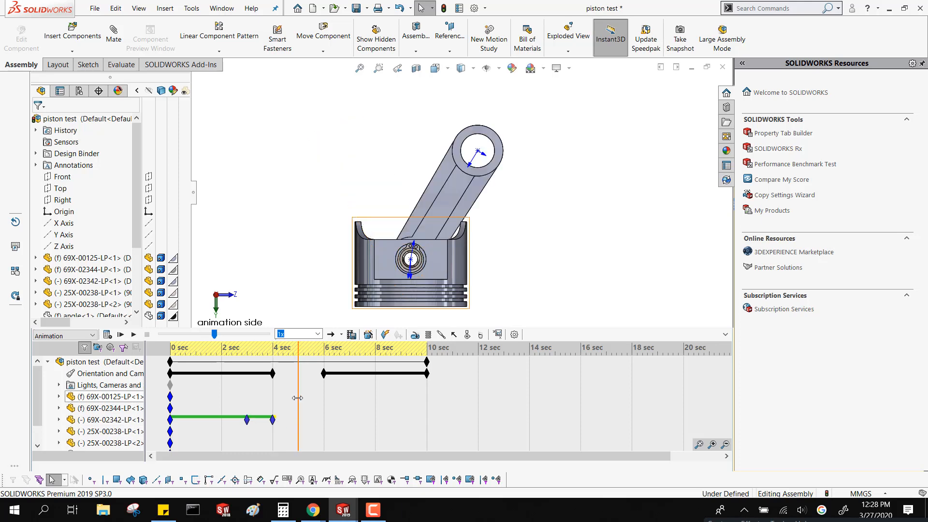
{"action": "left_click", "coordinate": [274, 448]}
{"action": "left_click", "coordinate": [273, 424]}
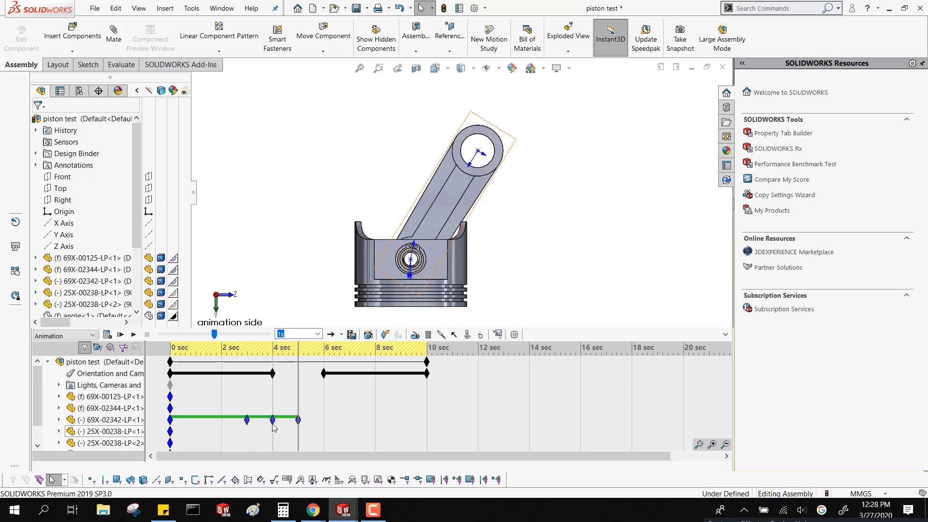
{"action": "left_click", "coordinate": [325, 421]}
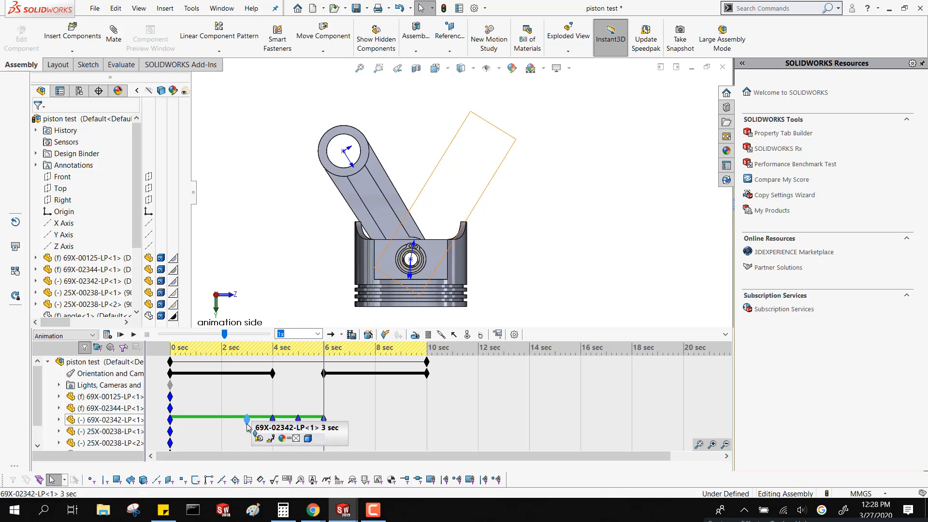
{"action": "left_click", "coordinate": [349, 392]}
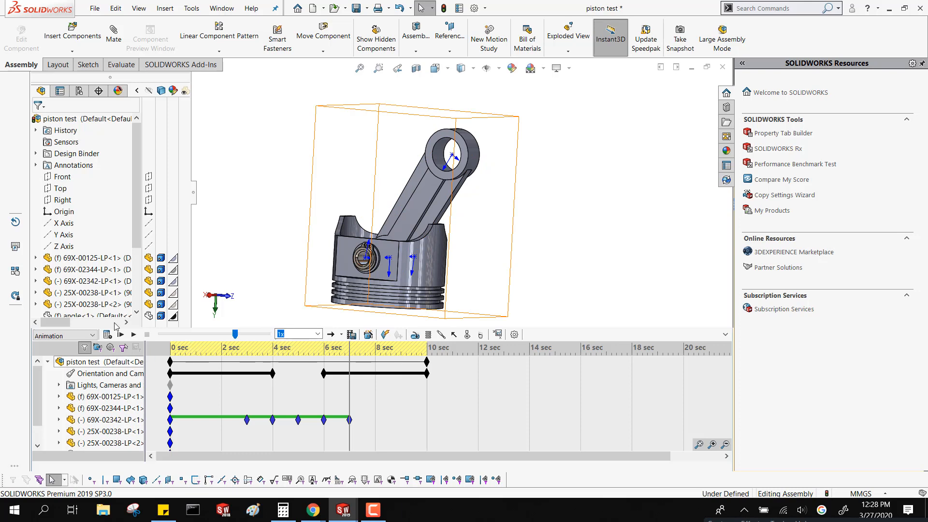
- Play the animation, calculate the motion study, and check the rod's position at 4 and 3 seconds
{"action": "left_click", "coordinate": [134, 335]}
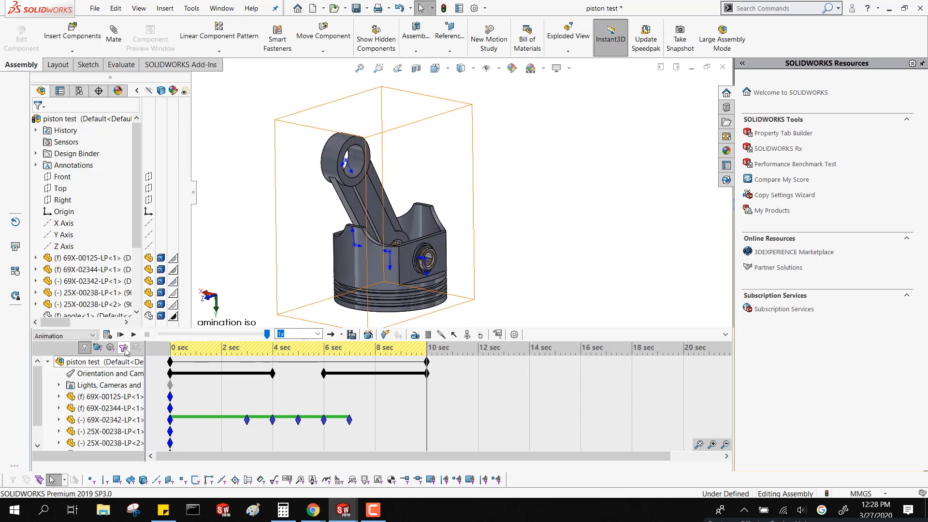
{"action": "left_click", "coordinate": [122, 337]}
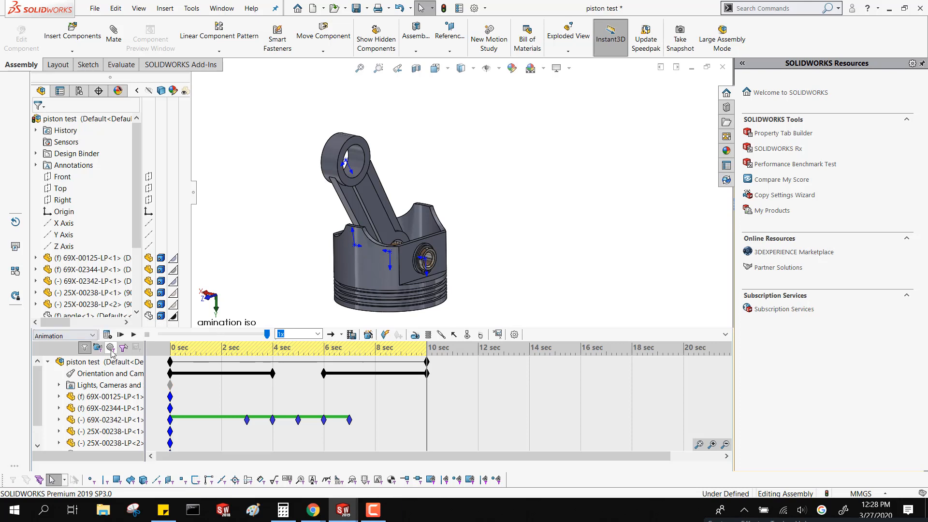
{"action": "left_click", "coordinate": [120, 337]}
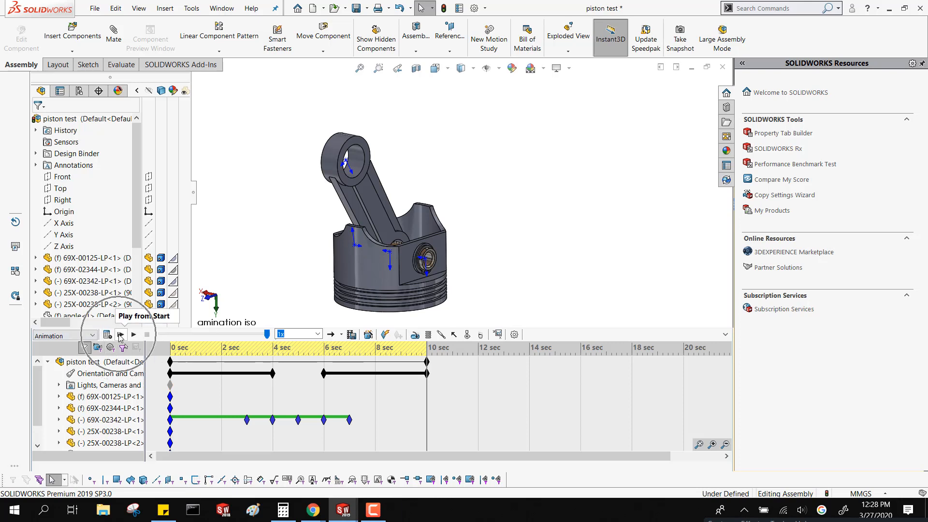
{"action": "left_click", "coordinate": [133, 335]}
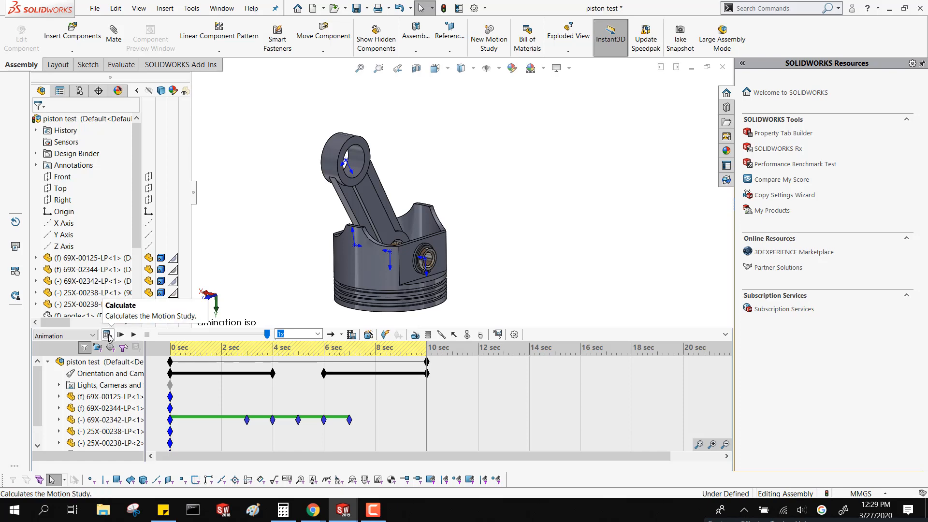
{"action": "left_click", "coordinate": [107, 335]}
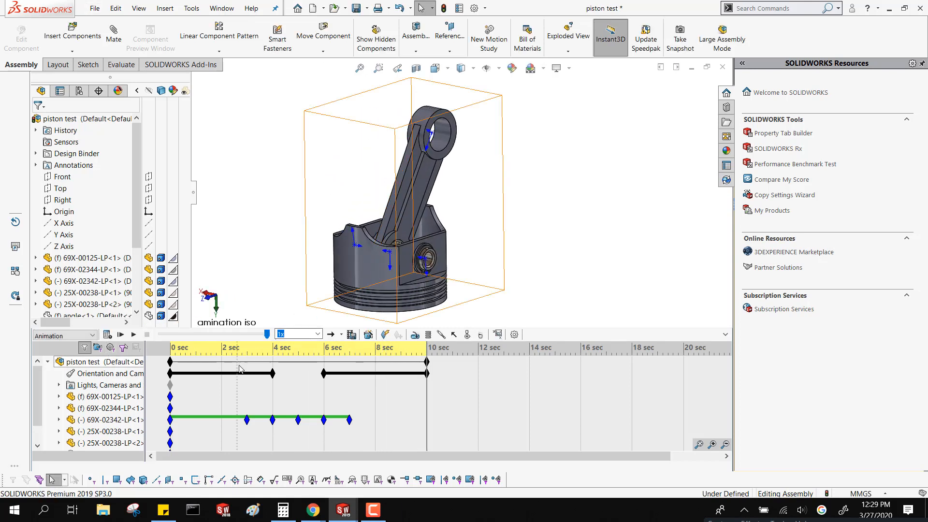
{"action": "left_click", "coordinate": [274, 355]}
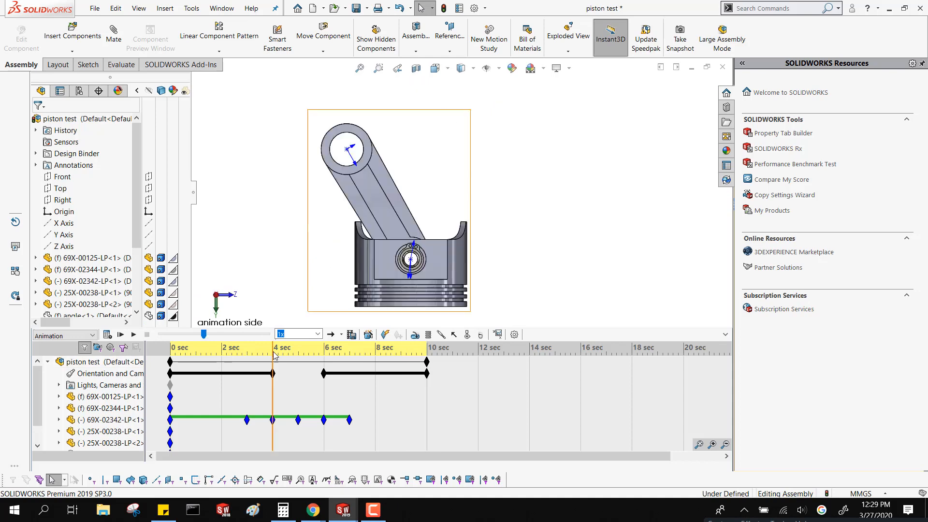
{"action": "left_click", "coordinate": [247, 351]}
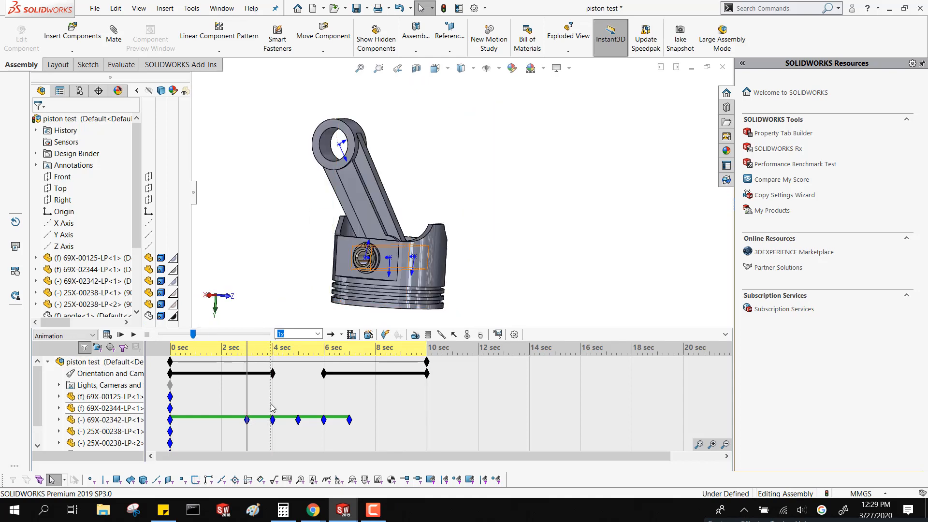
- At 4 seconds, swing the rod back to its starting side, replace its 4-second key with this position, and recalculate the study
{"action": "left_click", "coordinate": [273, 419]}
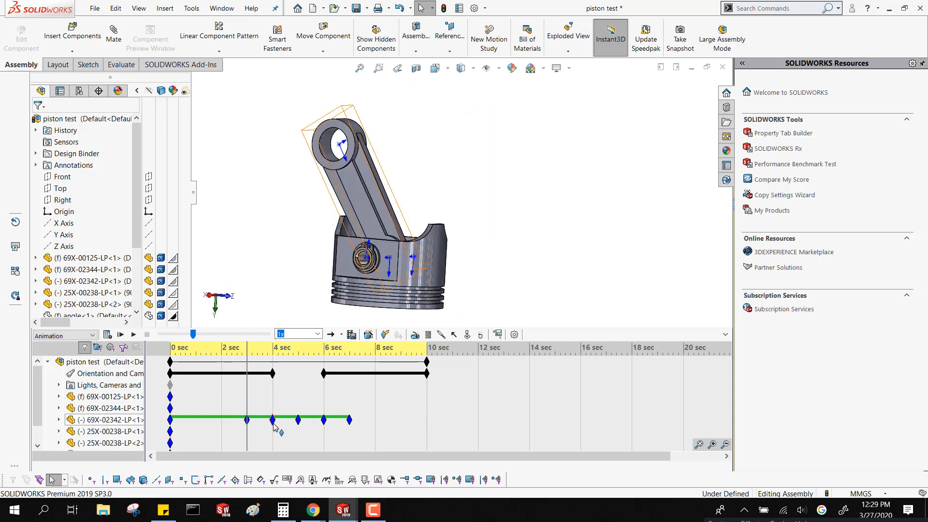
{"action": "left_click", "coordinate": [277, 367]}
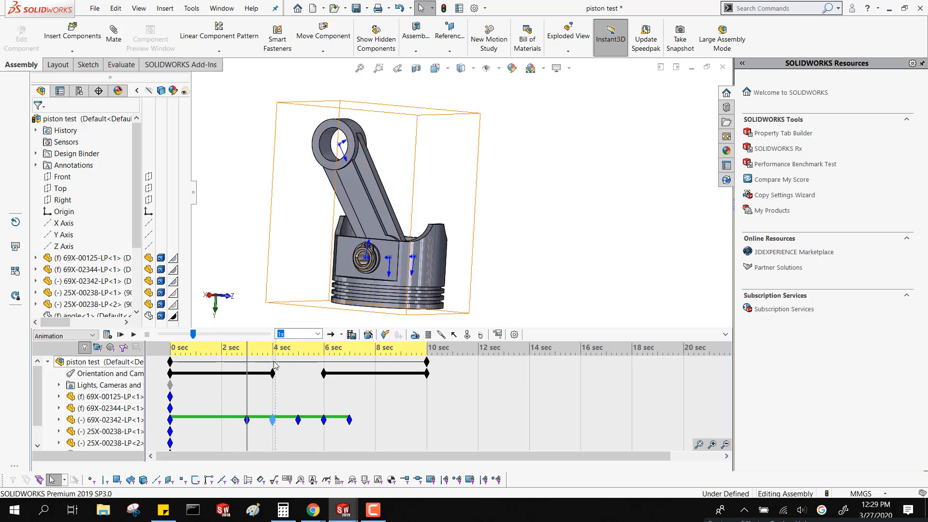
{"action": "left_click", "coordinate": [273, 366]}
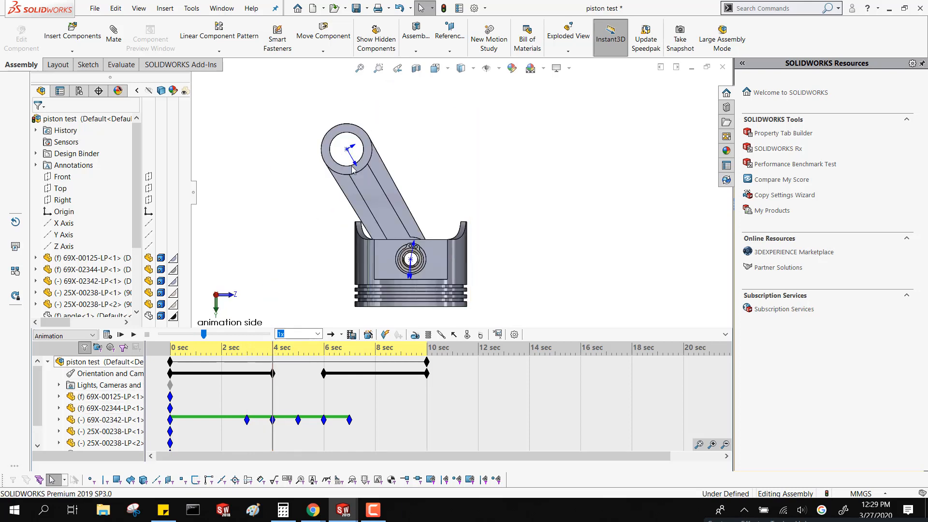
{"action": "left_click_drag", "start_coordinate": [366, 202], "coordinate": [445, 188]}
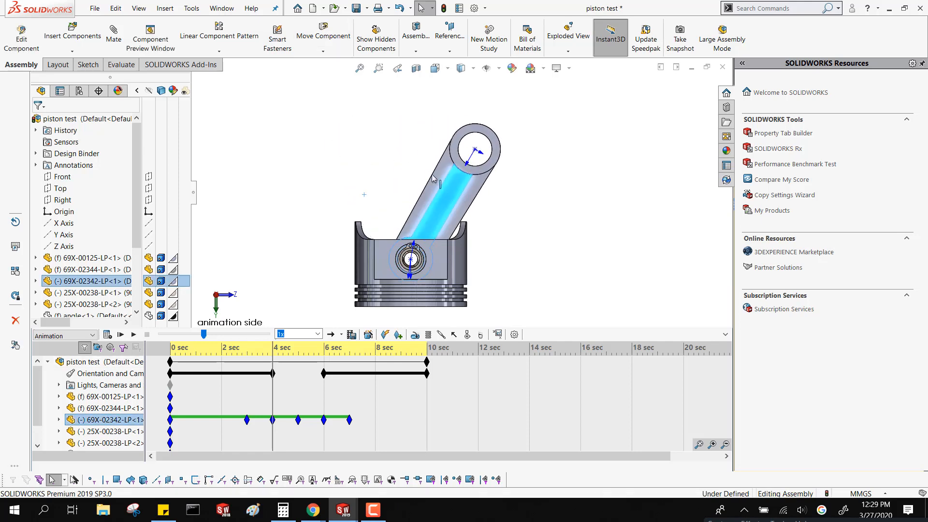
{"action": "left_click", "coordinate": [135, 421]}
{"action": "right_click", "coordinate": [272, 420]}
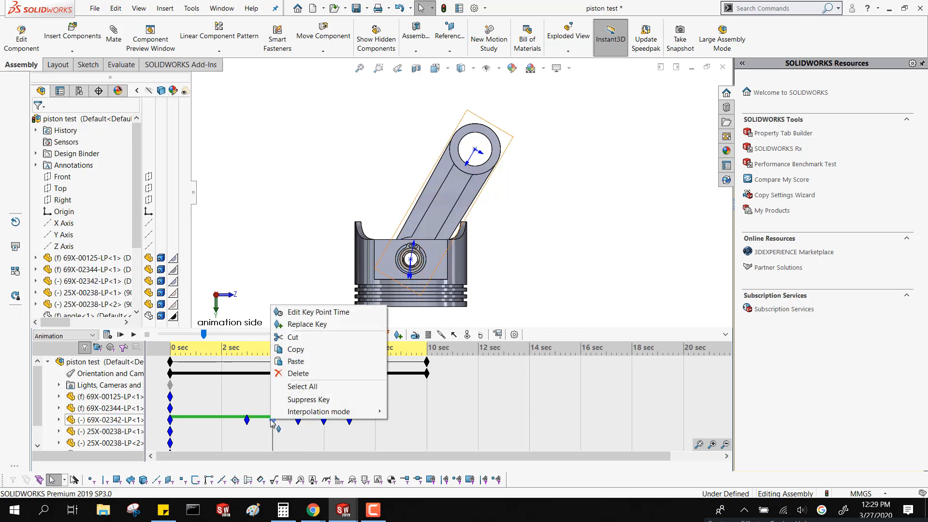
{"action": "left_click", "coordinate": [282, 324]}
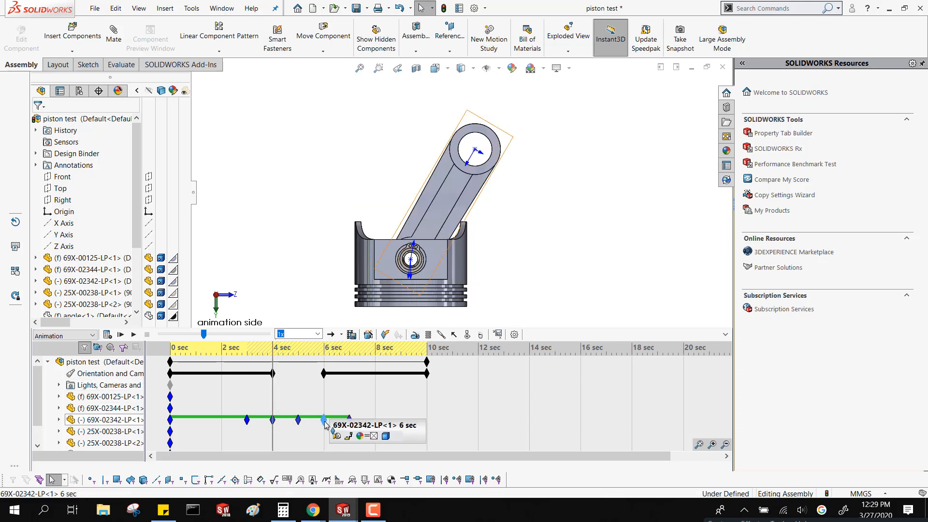
{"action": "left_click_drag", "start_coordinate": [272, 396], "coordinate": [316, 418]}
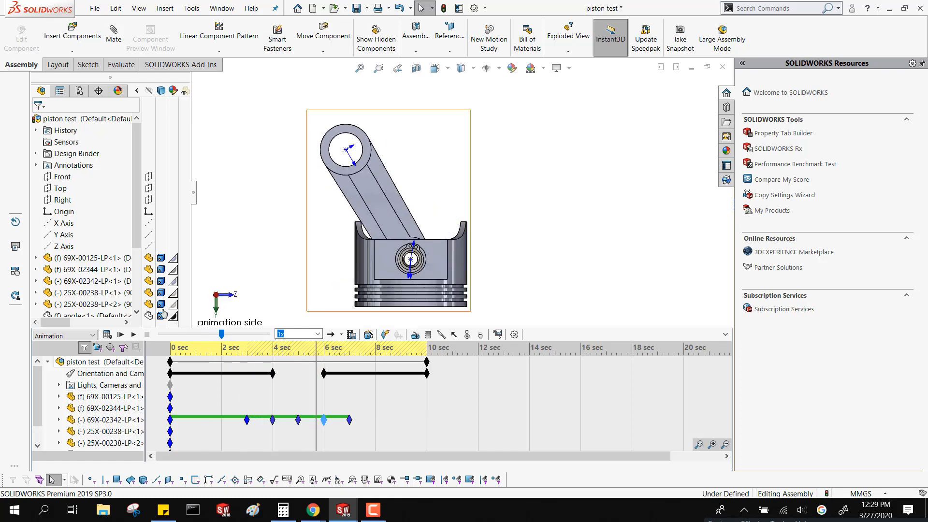
{"action": "left_click", "coordinate": [108, 336]}
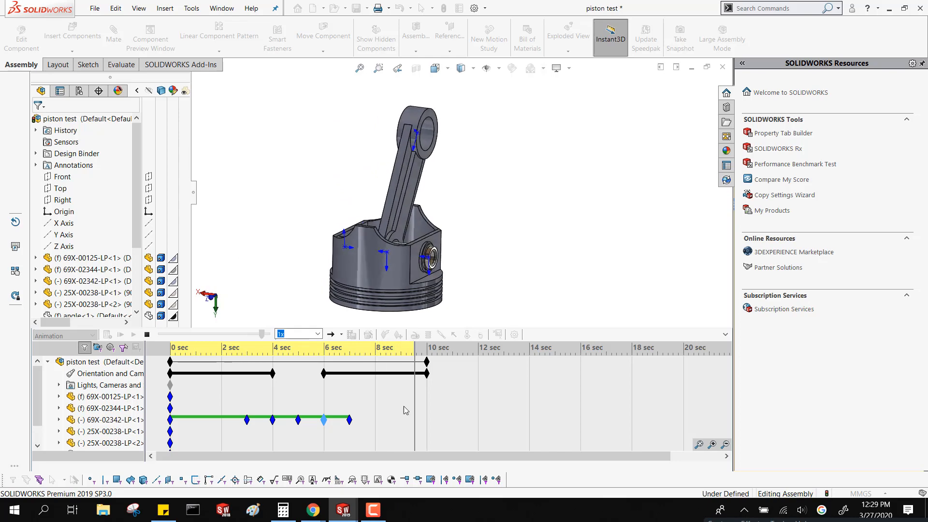
- At 6 seconds, swing the rod to its starting side, replace its 6-second key, and play the animation from the start
{"action": "left_click_drag", "start_coordinate": [421, 398], "coordinate": [326, 398]}
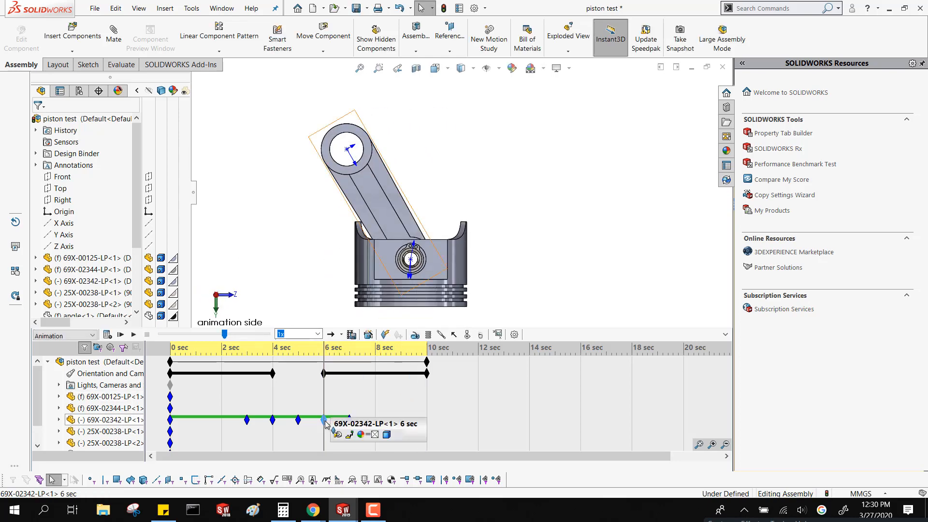
{"action": "left_click_drag", "start_coordinate": [367, 176], "coordinate": [456, 213]}
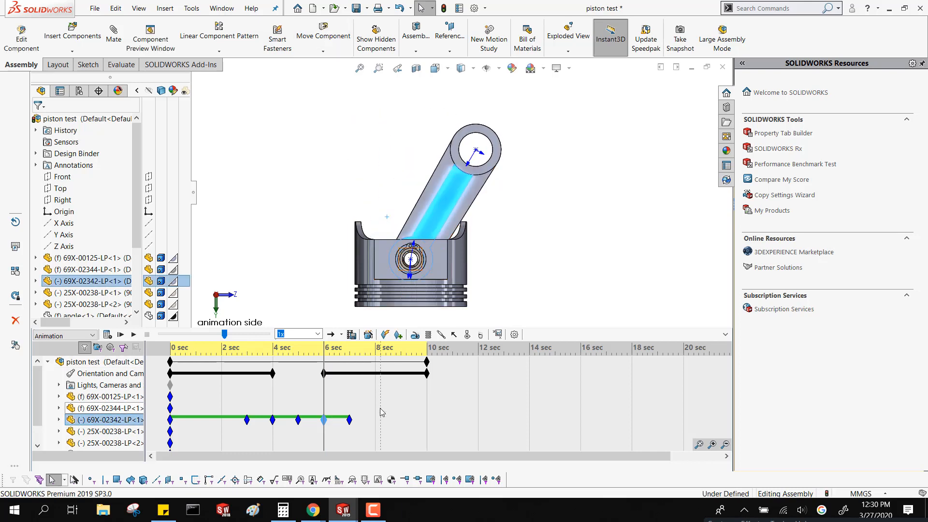
{"action": "right_click", "coordinate": [324, 419]}
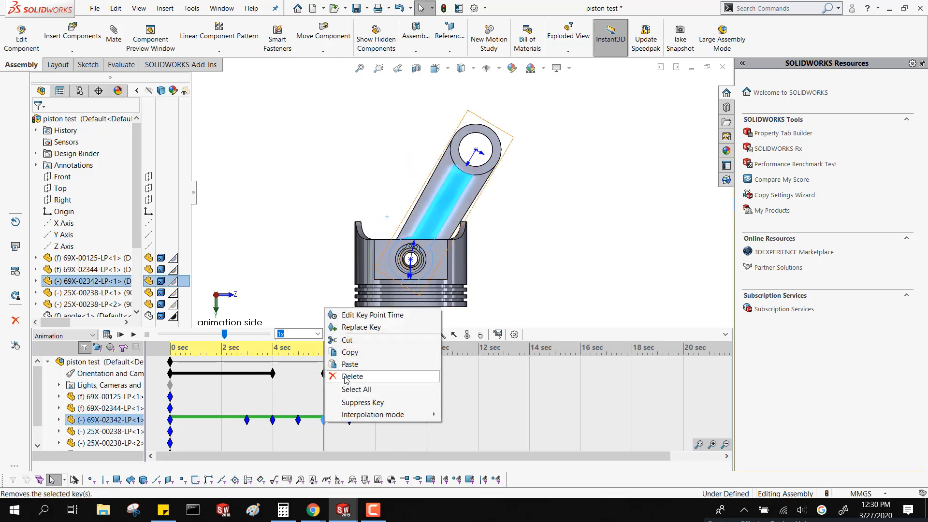
{"action": "left_click", "coordinate": [347, 331]}
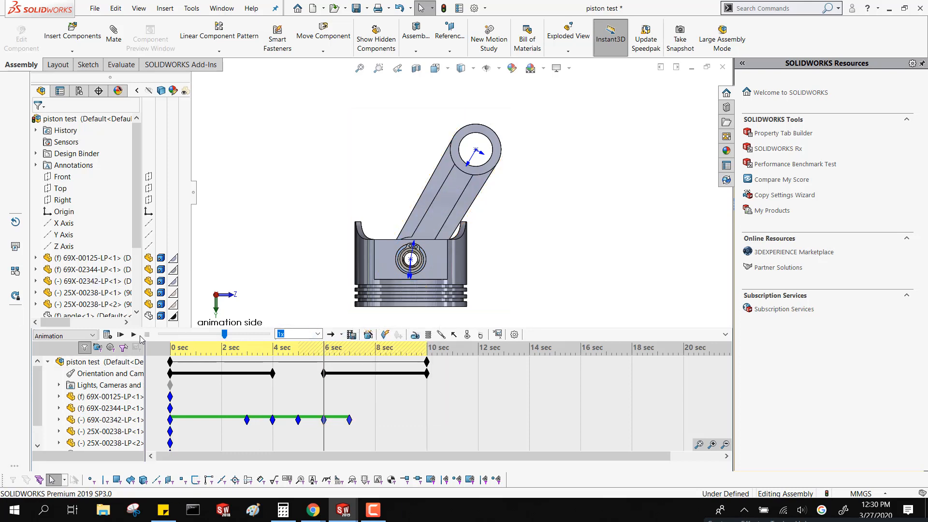
{"action": "left_click", "coordinate": [120, 334]}
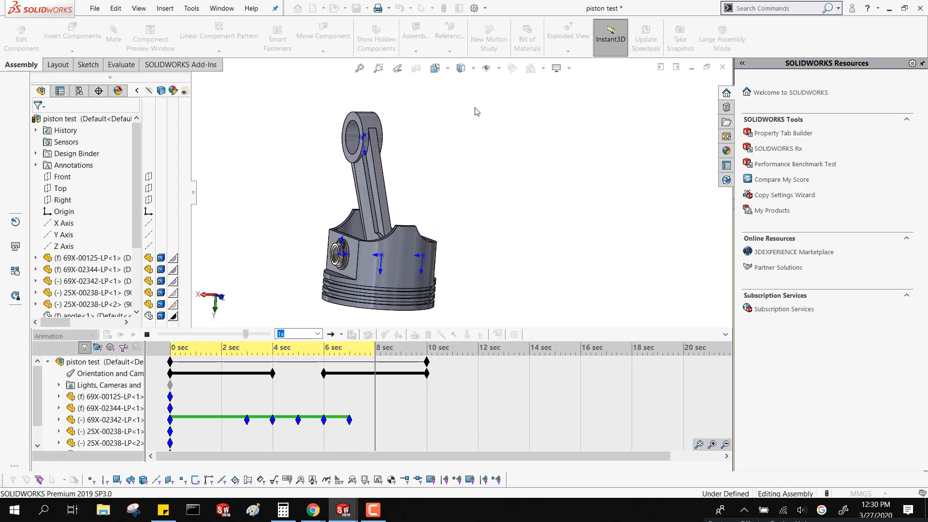
- Play the piston motion study animation and look over the display options of the view
{"action": "left_click", "coordinate": [135, 338]}
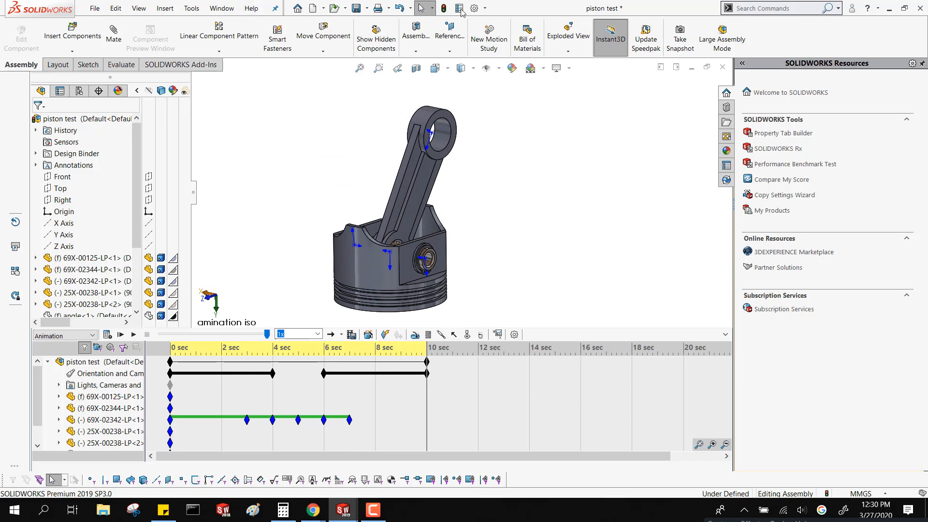
{"action": "left_click", "coordinate": [560, 68]}
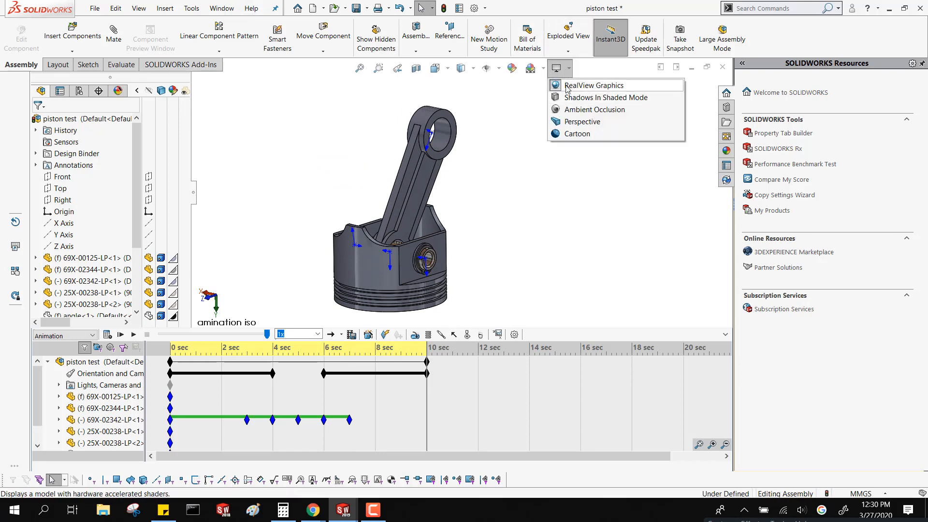
{"action": "left_click", "coordinate": [557, 206]}
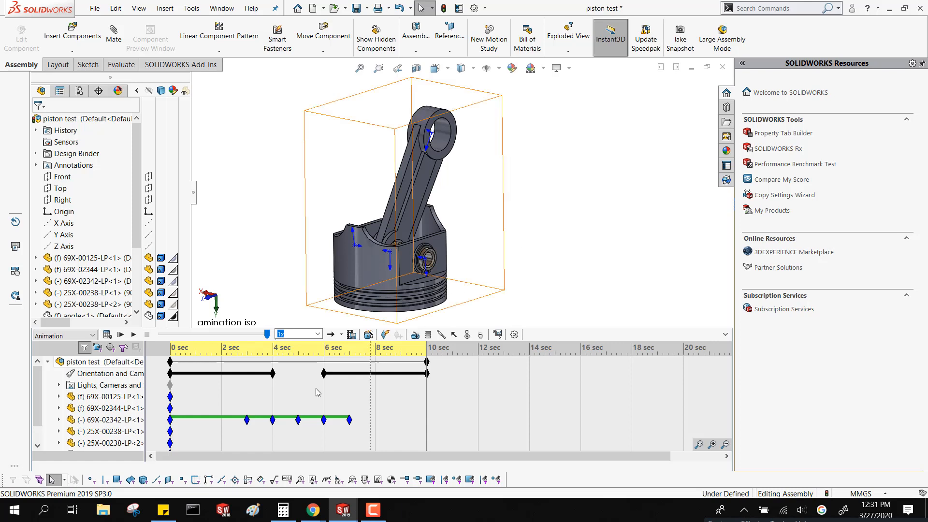
- Show the angle component at the 3-second mark of the animation
{"action": "scroll", "coordinate": [276, 403], "scroll_direction": "down", "scroll_amount": 1}
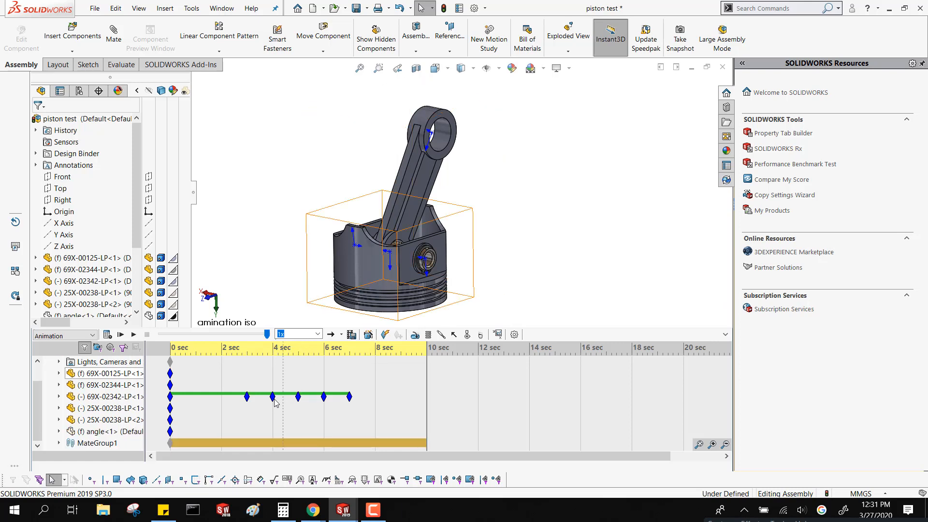
{"action": "left_click", "coordinate": [247, 411]}
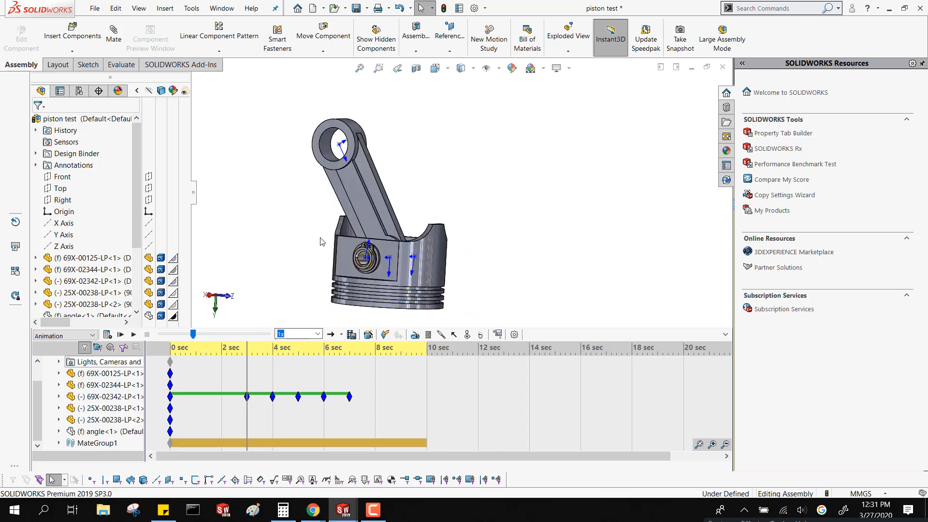
{"action": "left_click", "coordinate": [369, 213]}
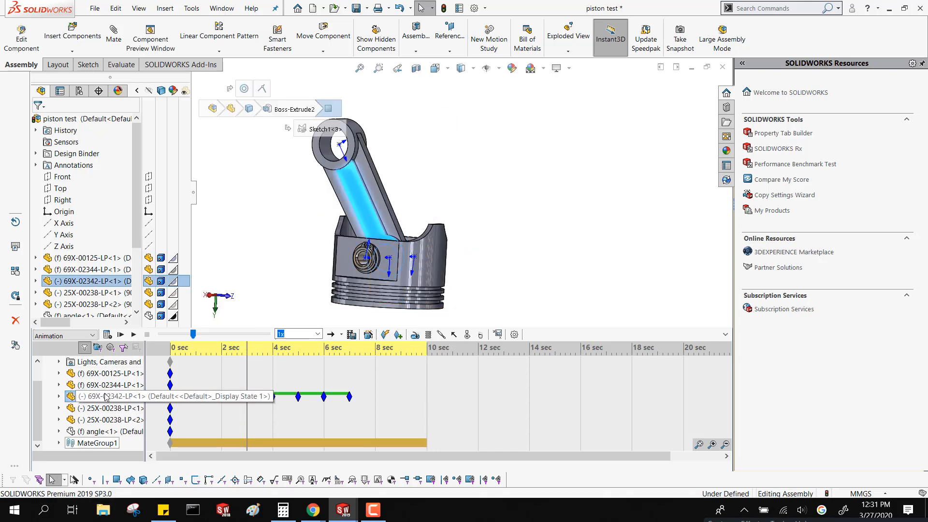
{"action": "left_click", "coordinate": [102, 431]}
{"action": "right_click", "coordinate": [102, 431]}
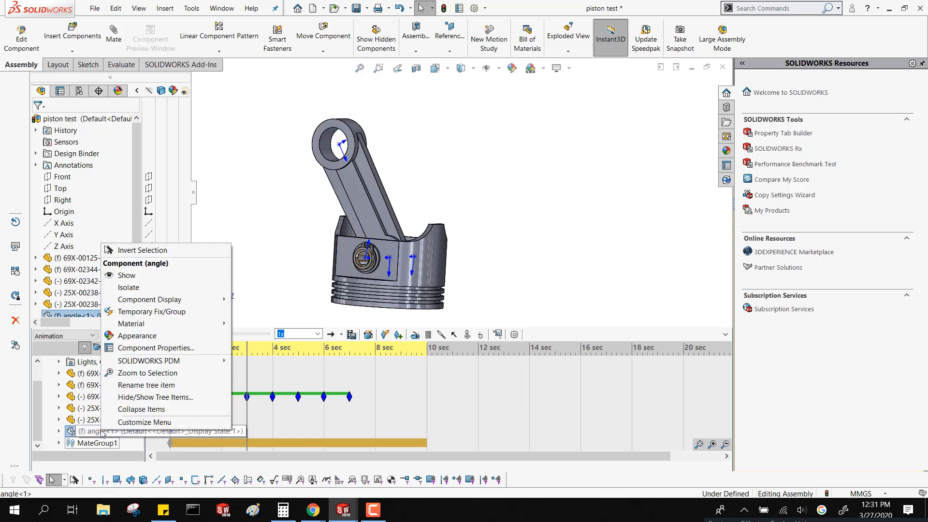
{"action": "left_click", "coordinate": [110, 283]}
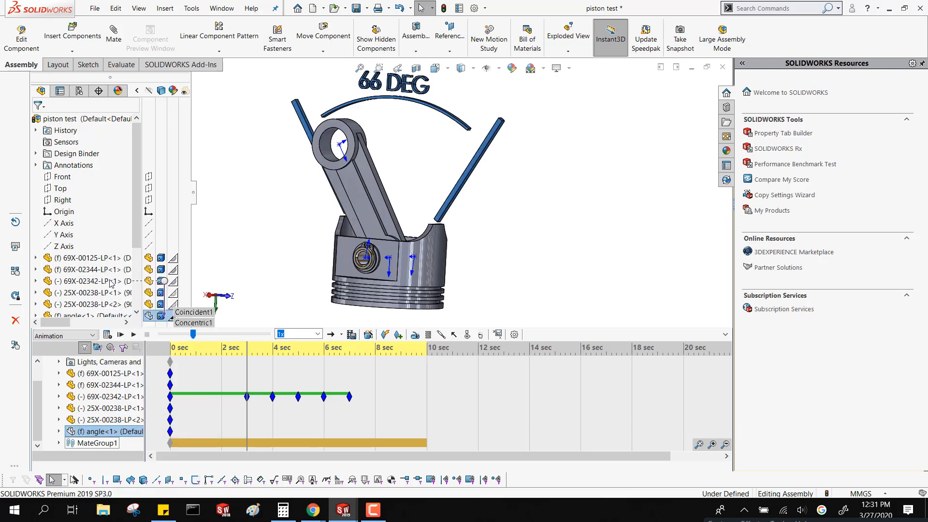
- Copy the angle component's initial hidden key from 0 seconds to about 2 seconds on the timeline
{"action": "left_click_drag", "start_coordinate": [248, 419], "coordinate": [227, 438]}
{"action": "left_click", "coordinate": [170, 431]}
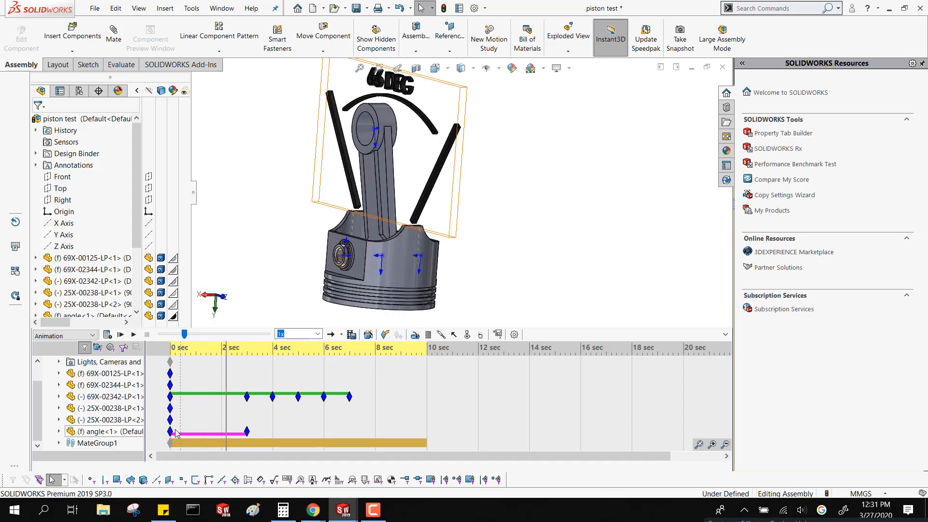
{"action": "left_click", "coordinate": [224, 429]}
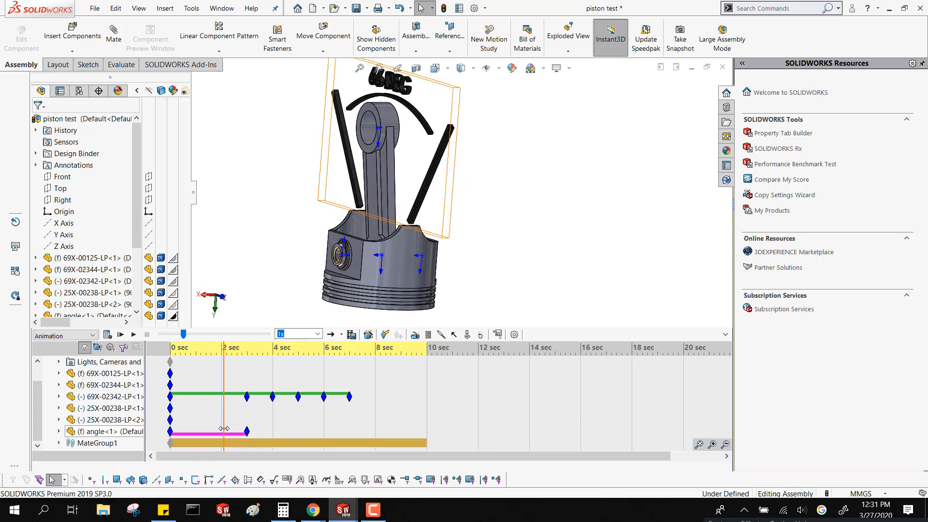
{"action": "key", "text": "ctrl+v"}
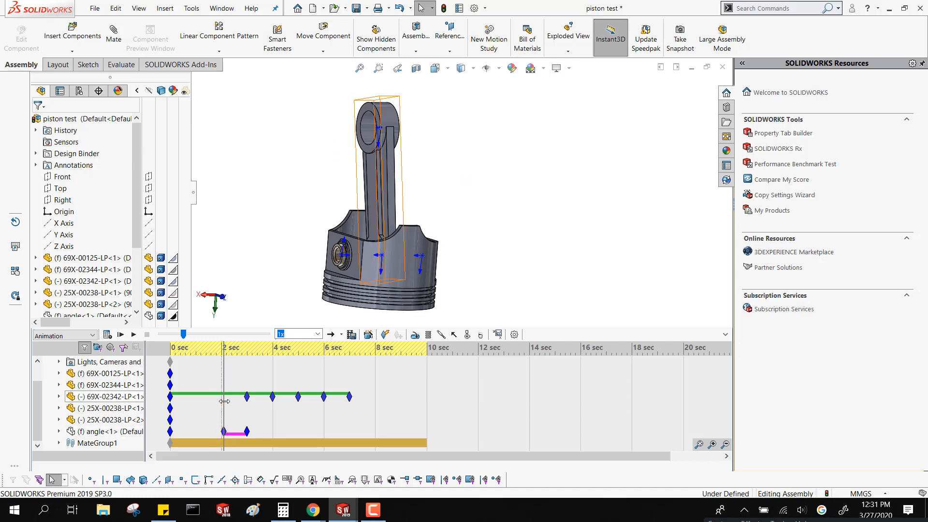
- Copy the angle component's 3-second visible key to about 6.4 seconds on the timeline
{"action": "left_click_drag", "start_coordinate": [225, 400], "coordinate": [246, 429]}
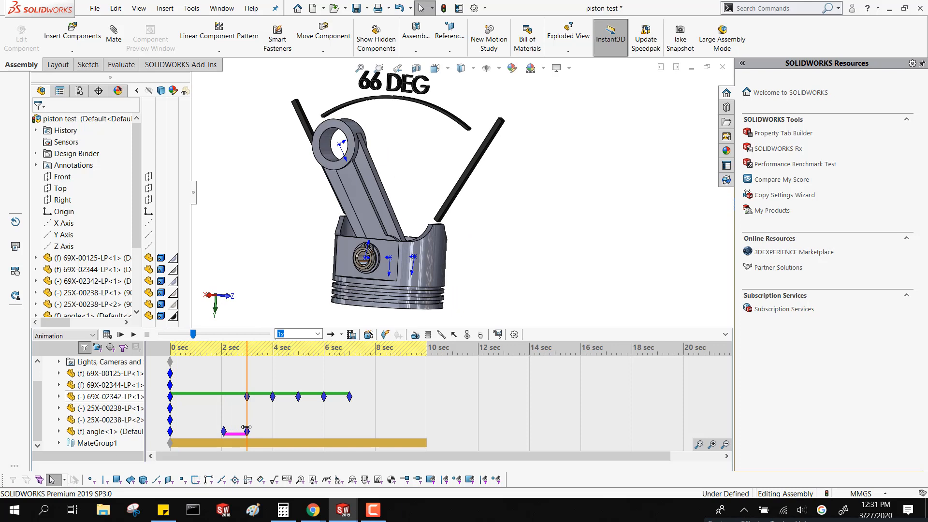
{"action": "left_click", "coordinate": [246, 430]}
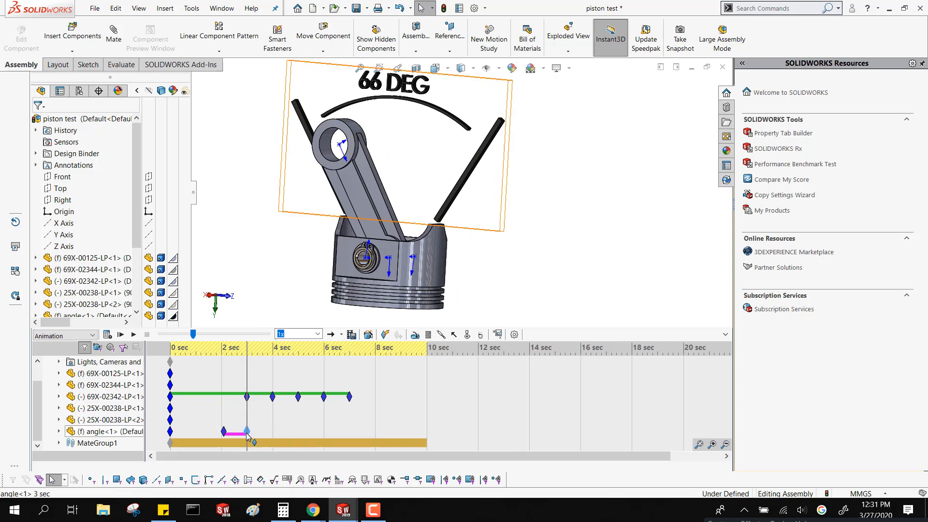
{"action": "left_click", "coordinate": [333, 434]}
{"action": "key", "text": "ctrl+v"}
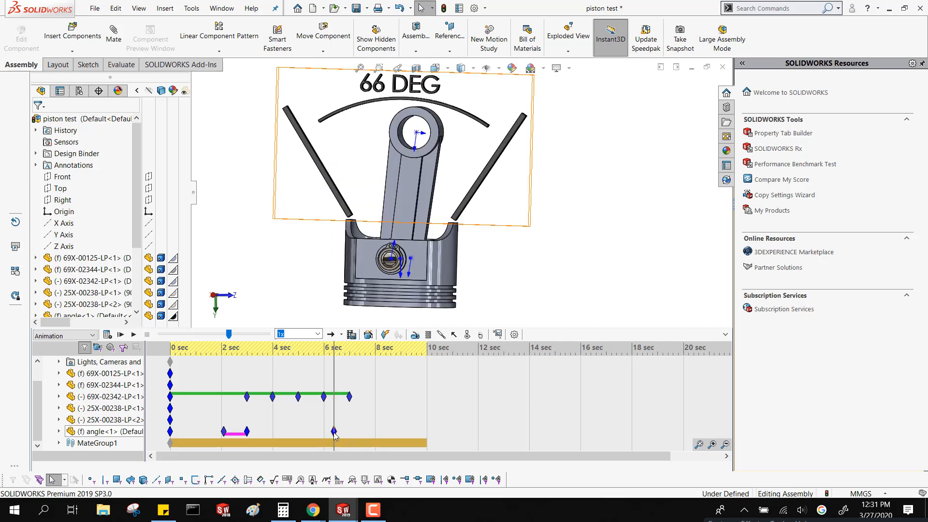
- Hide the angle component at about 7.4 seconds in the animation
{"action": "left_click", "coordinate": [247, 431]}
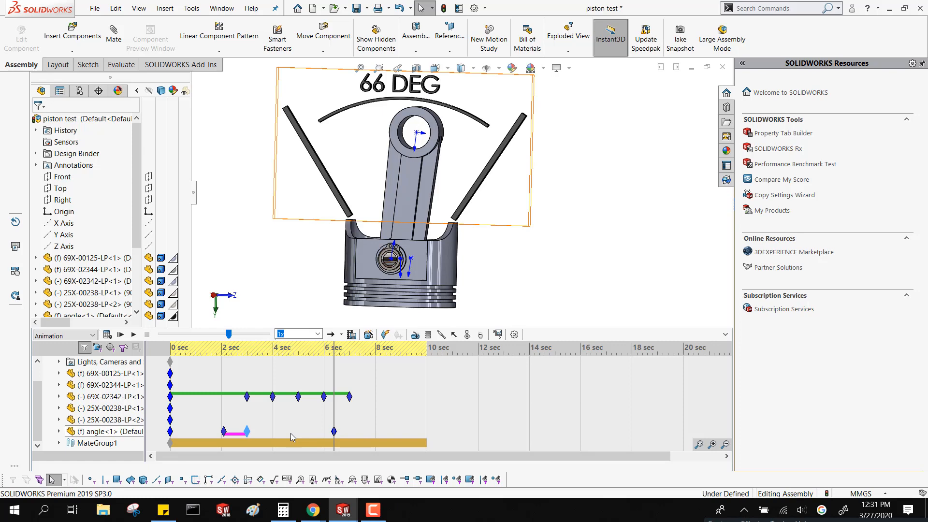
{"action": "left_click", "coordinate": [359, 430]}
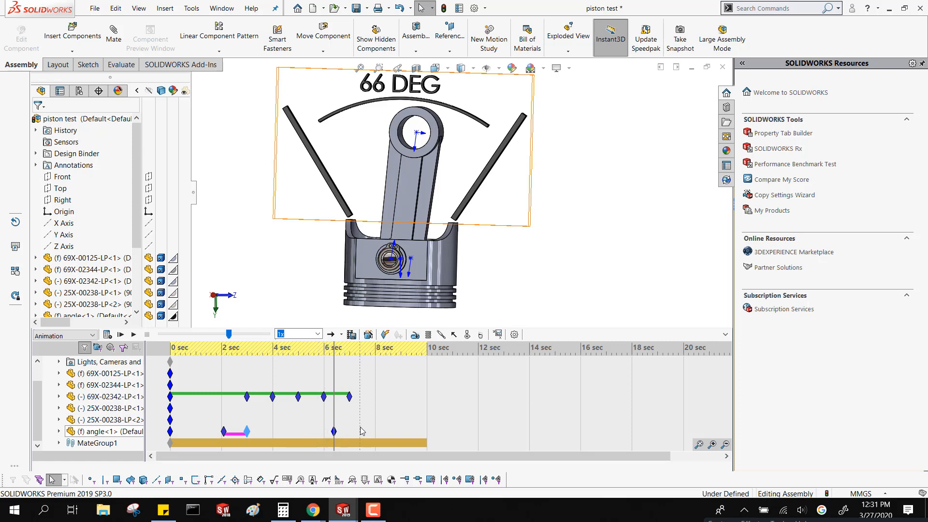
{"action": "right_click", "coordinate": [135, 432]}
{"action": "left_click", "coordinate": [200, 280]}
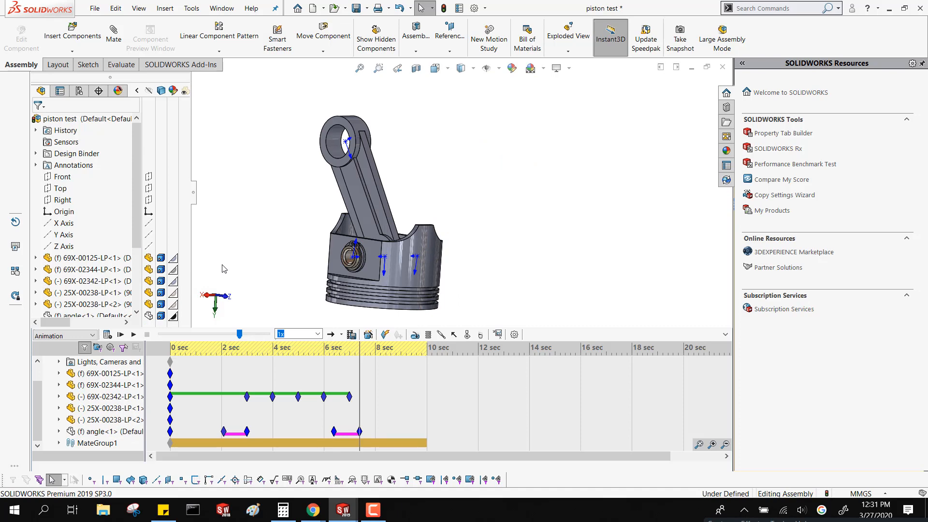
- Play the animation from the start and examine the mate group's timeline, including the options for the Coincident3 mate
{"action": "left_click", "coordinate": [120, 335]}
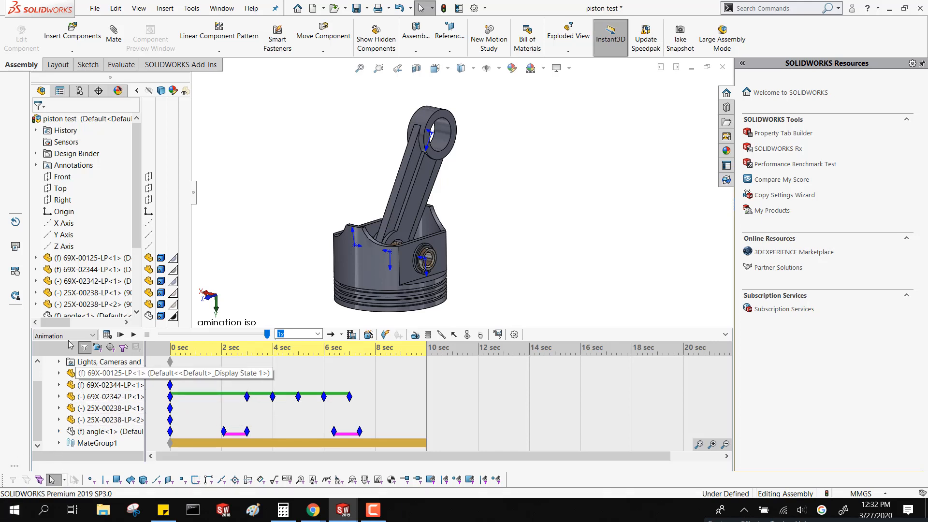
{"action": "left_click", "coordinate": [59, 443]}
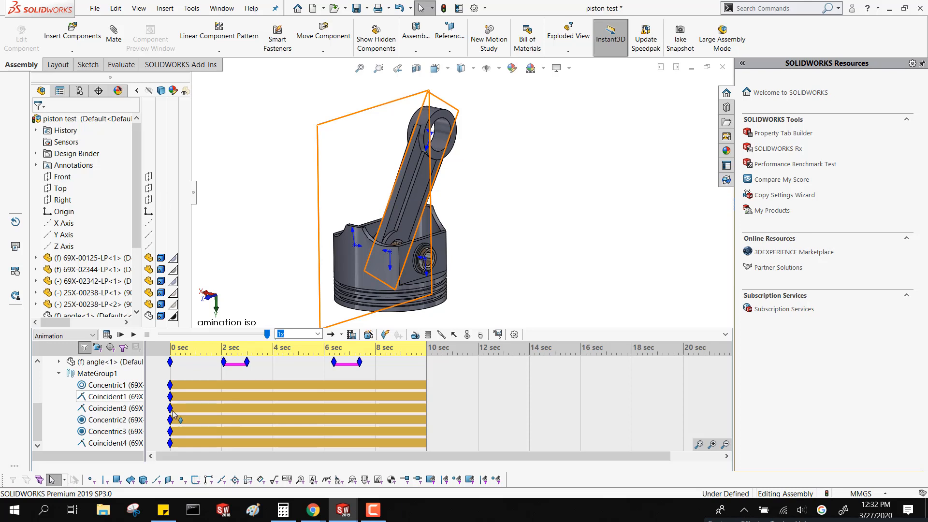
{"action": "right_click", "coordinate": [223, 410]}
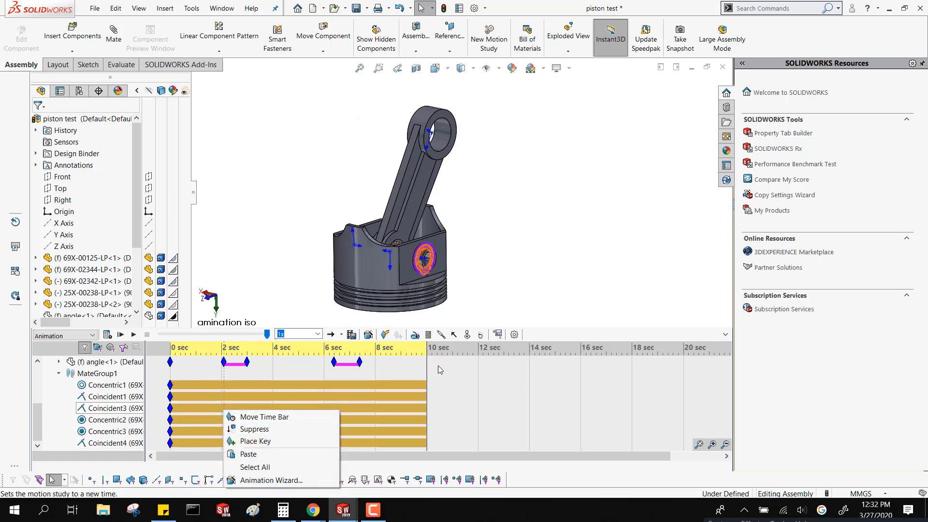
{"action": "left_click", "coordinate": [528, 393]}
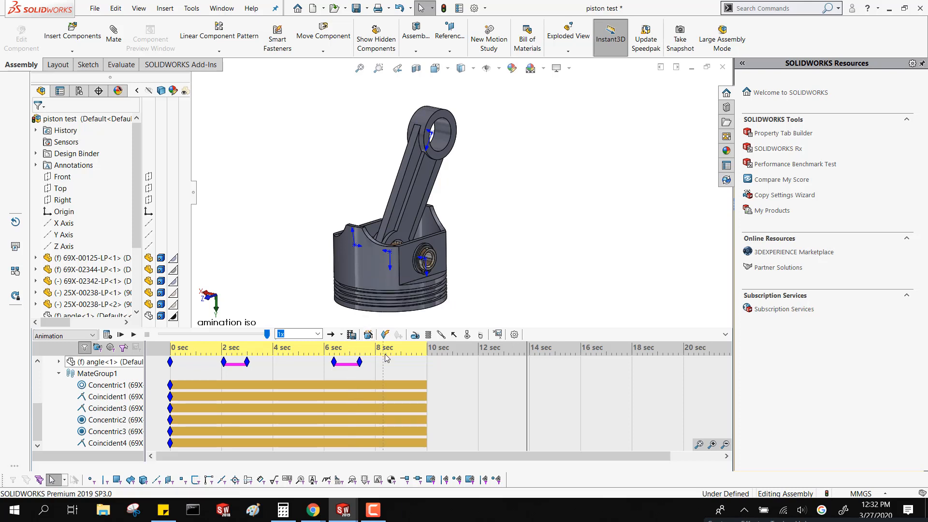
{"action": "left_click", "coordinate": [427, 364]}
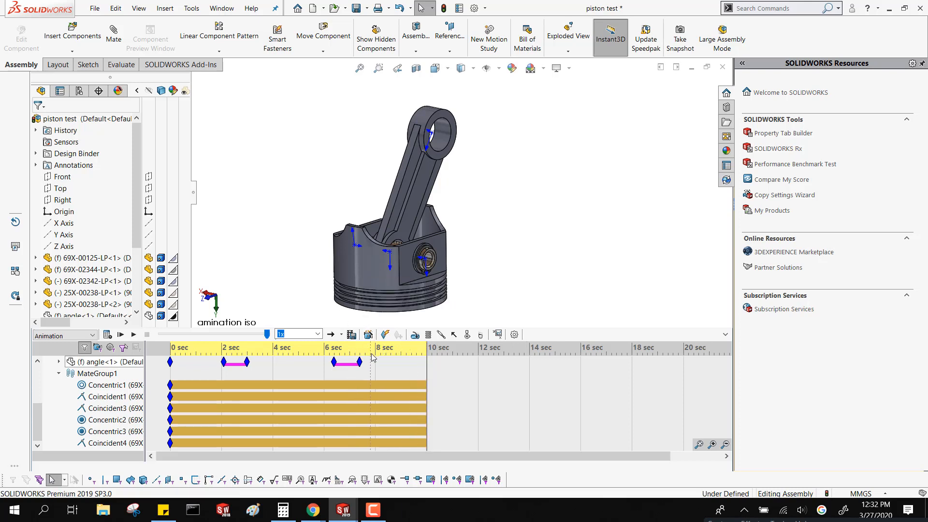
- Review the settings for saving the animation to a file without exporting it
{"action": "left_click", "coordinate": [352, 335]}
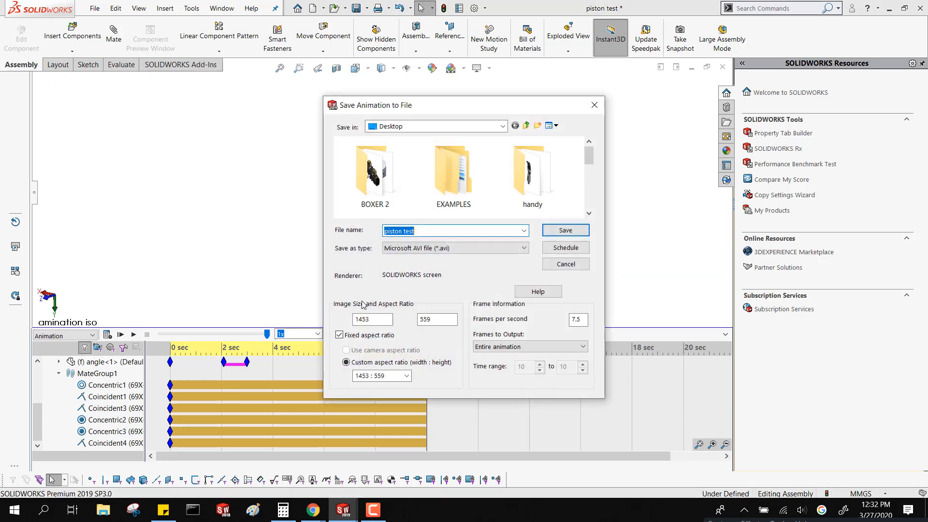
{"action": "left_click", "coordinate": [594, 105]}
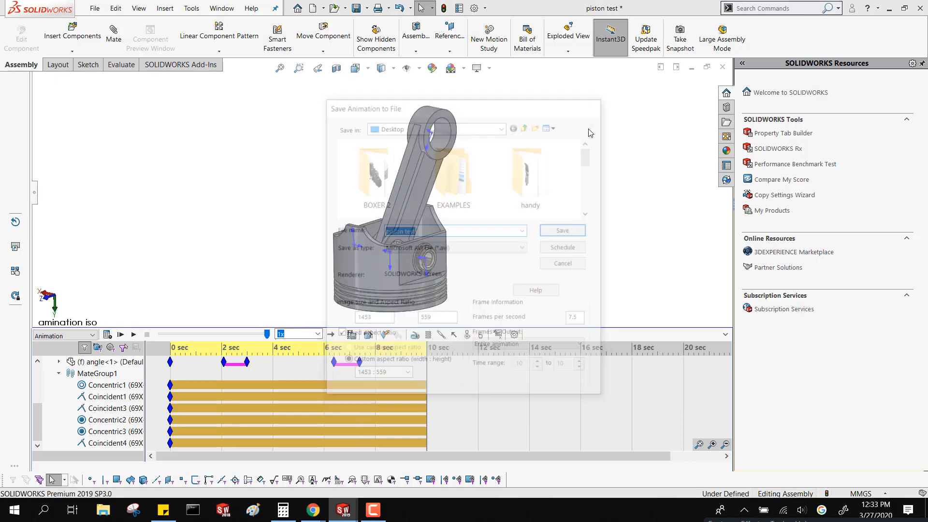
- Generate an Explode animation with the Animation Wizard, using a 4-second duration and a start time of 10 seconds
{"action": "left_click", "coordinate": [370, 335]}
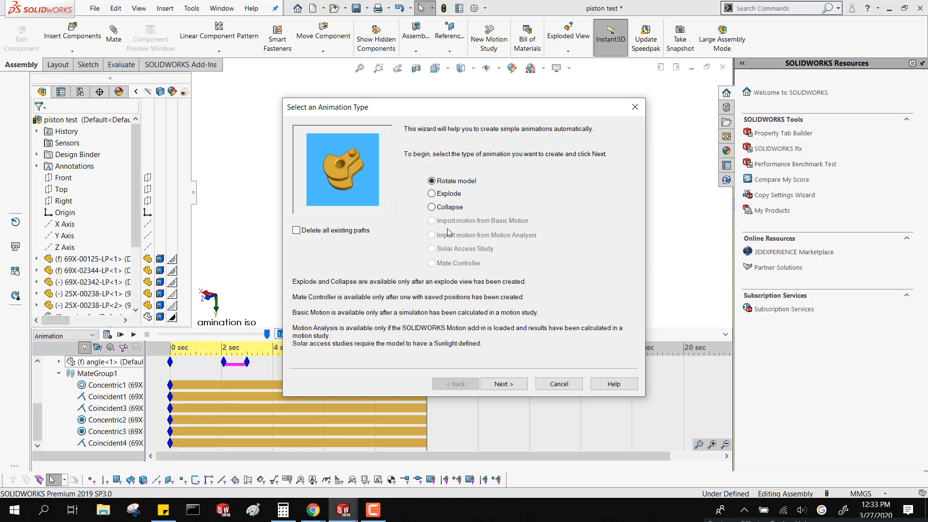
{"action": "left_click", "coordinate": [449, 194]}
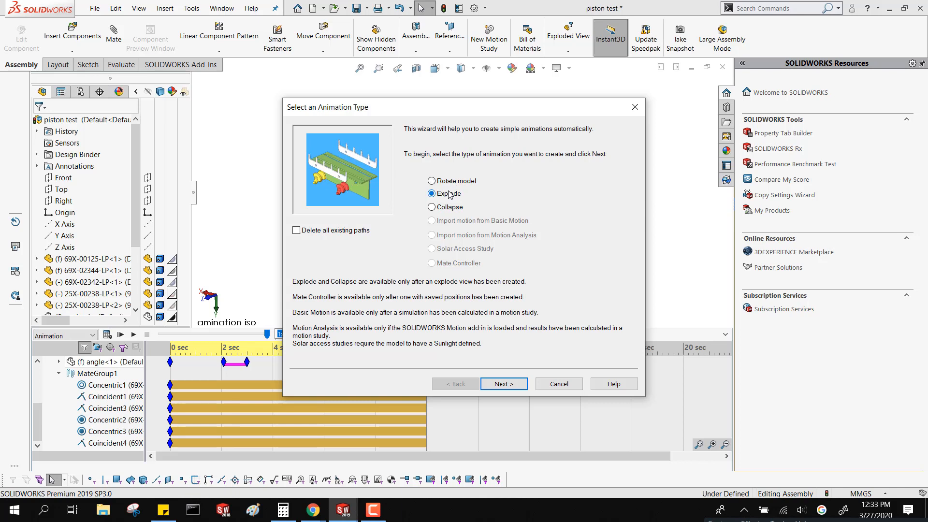
{"action": "left_click", "coordinate": [512, 389]}
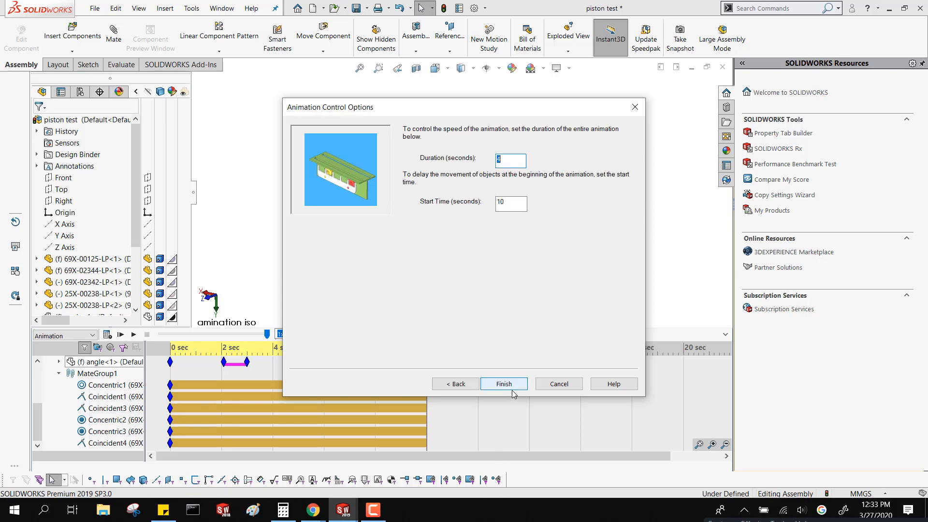
{"action": "left_click", "coordinate": [518, 202]}
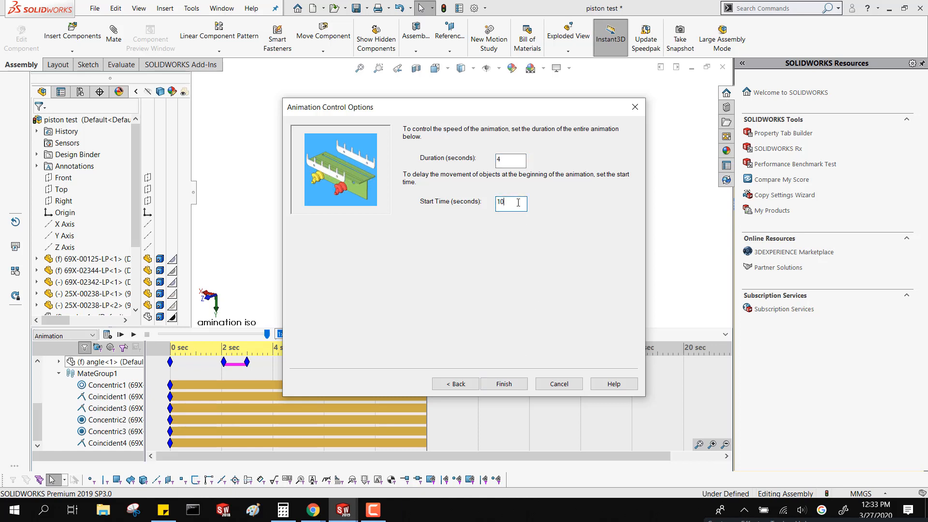
{"action": "left_click", "coordinate": [512, 163]}
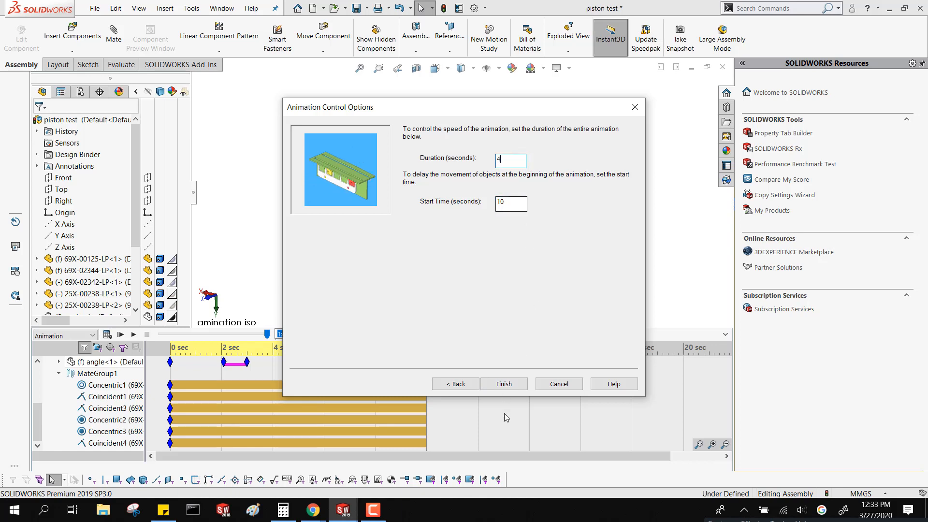
{"action": "left_click", "coordinate": [504, 386]}
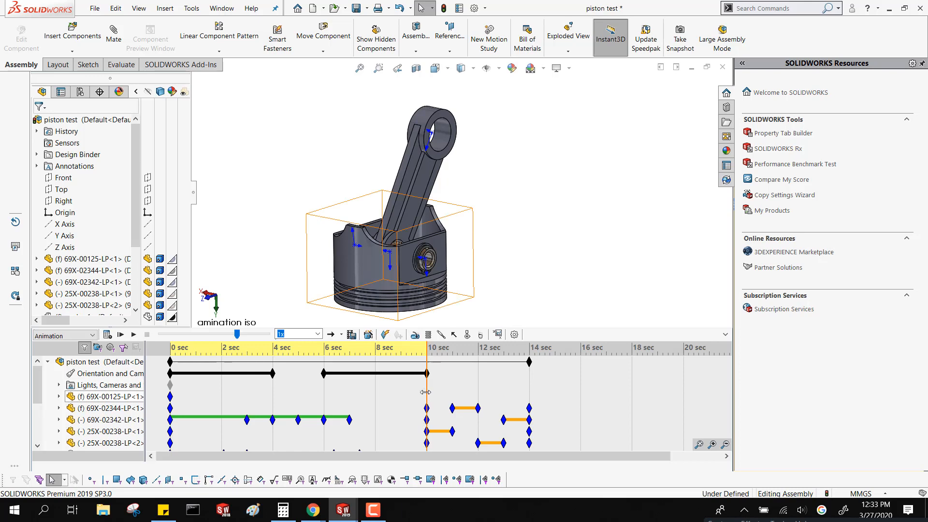
- Collapse the display pane and scrub the timeline from about 9 to 12.4 seconds to preview the explode motion
{"action": "left_click_drag", "start_coordinate": [427, 392], "coordinate": [403, 399]}
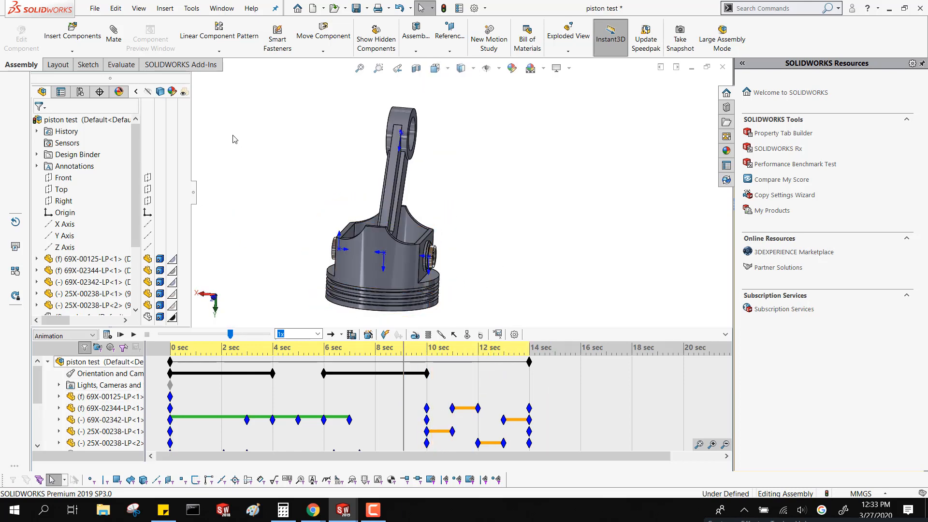
{"action": "left_click", "coordinate": [136, 92]}
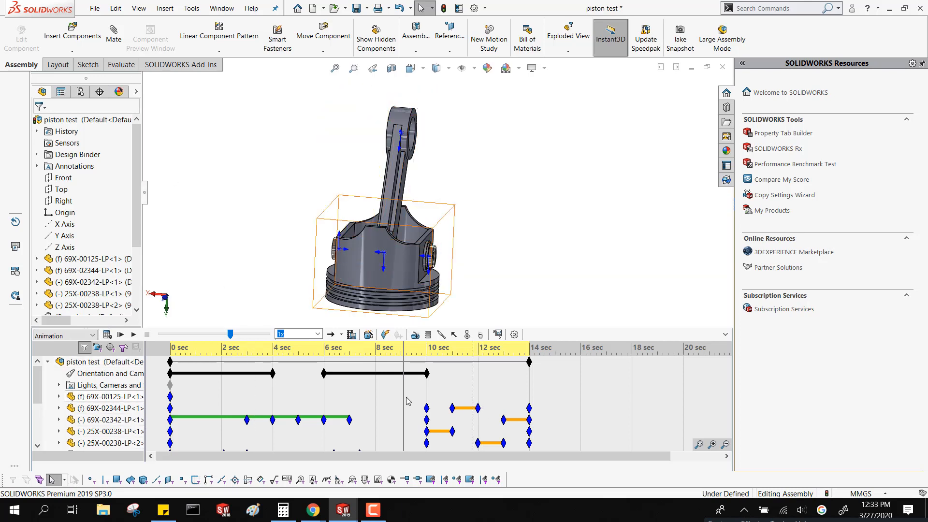
{"action": "left_click_drag", "start_coordinate": [404, 390], "coordinate": [489, 387]}
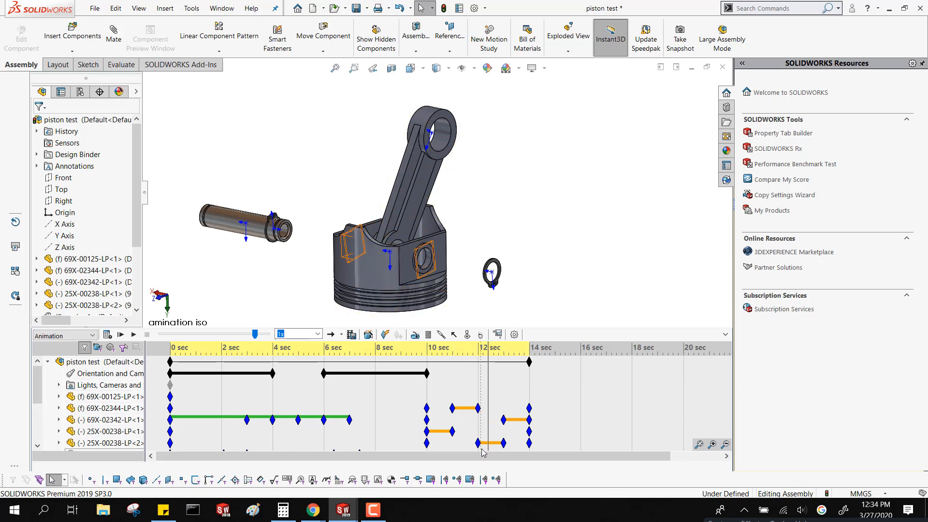
- Move the second 25X-00238-LP's explode start key to 11 seconds and 69X-02344-LP's explode end key to 13 seconds
{"action": "left_click_drag", "start_coordinate": [478, 443], "coordinate": [453, 448]}
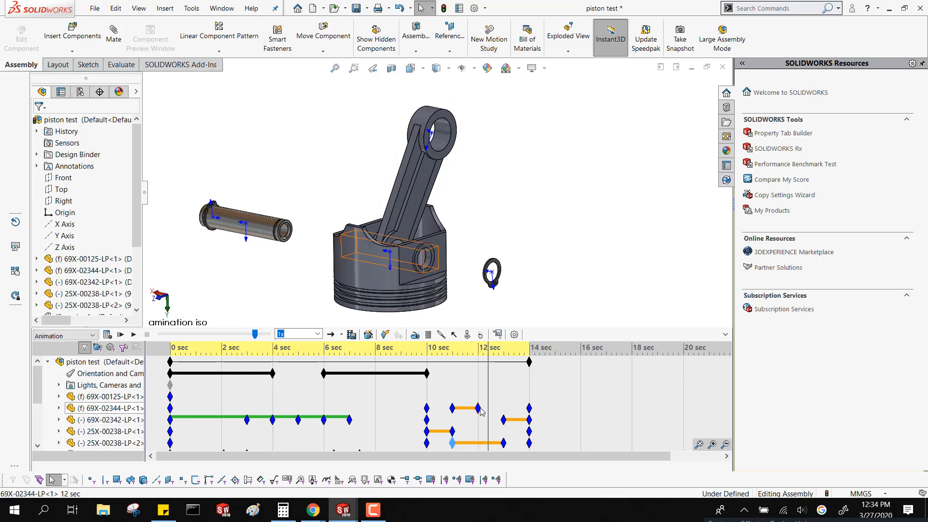
{"action": "left_click_drag", "start_coordinate": [481, 410], "coordinate": [505, 420]}
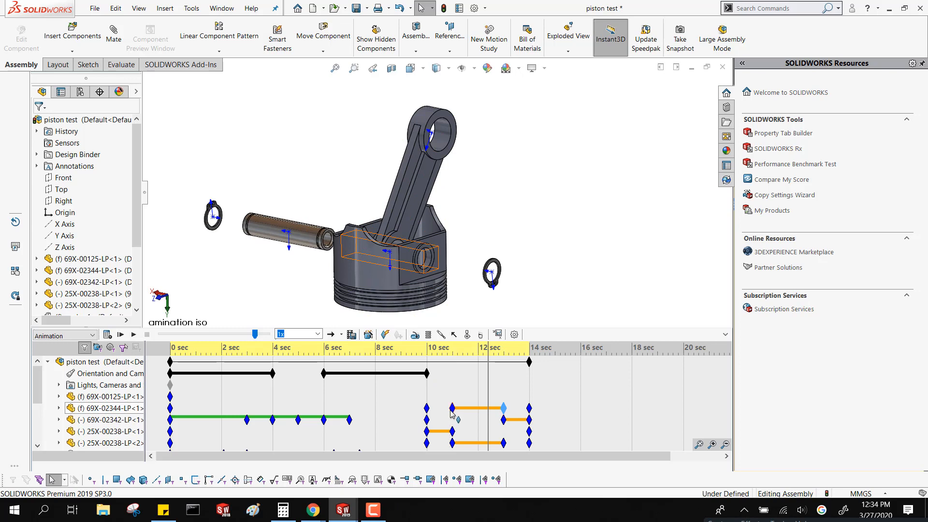
- Move 69X-02344-LP's explode start key to about 11.9 seconds and play the animation from about 6 seconds
{"action": "left_click_drag", "start_coordinate": [452, 409], "coordinate": [474, 408]}
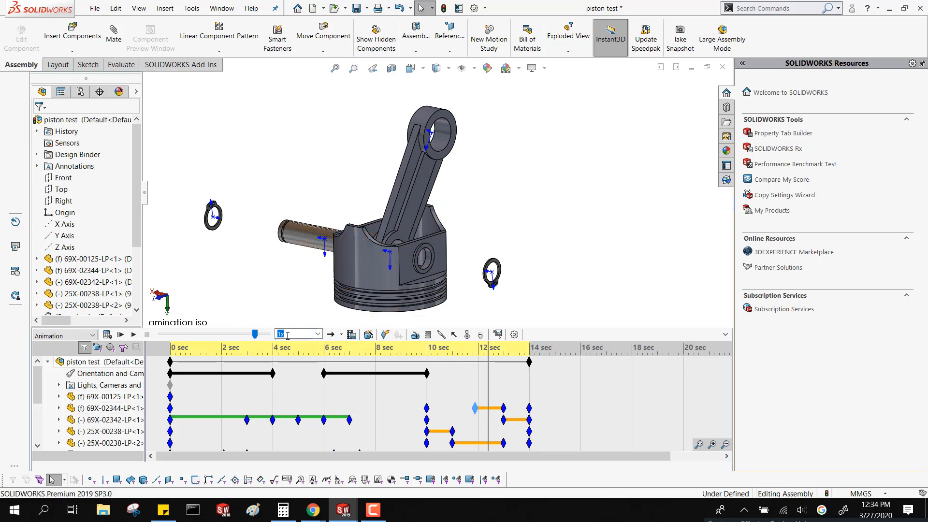
{"action": "left_click", "coordinate": [326, 348]}
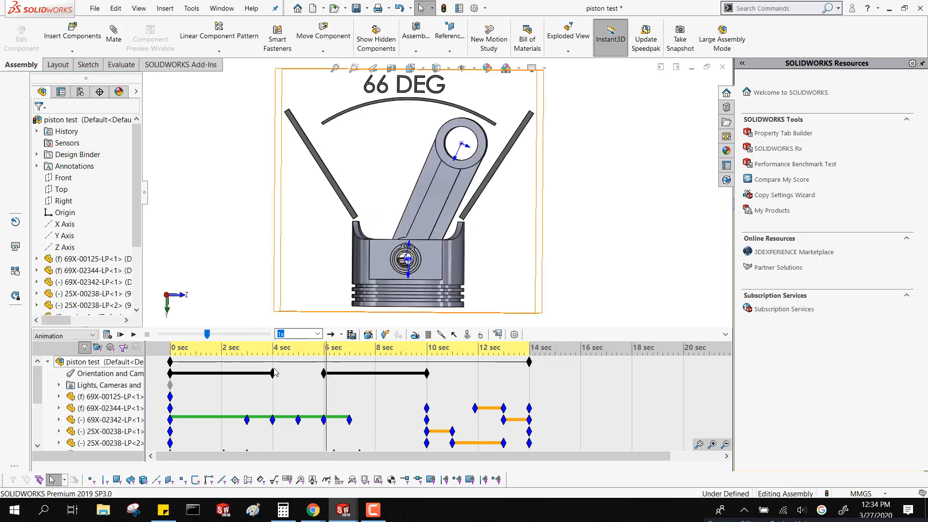
{"action": "left_click", "coordinate": [133, 335]}
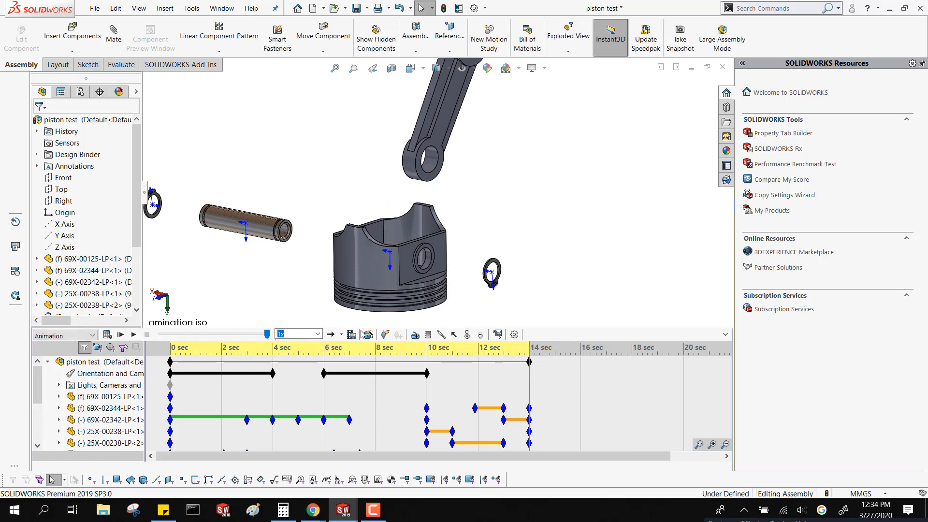
- Generate a Collapse animation with a 4-second duration and a start time of 14 seconds, and calculate and play the motion study
{"action": "left_click", "coordinate": [365, 348]}
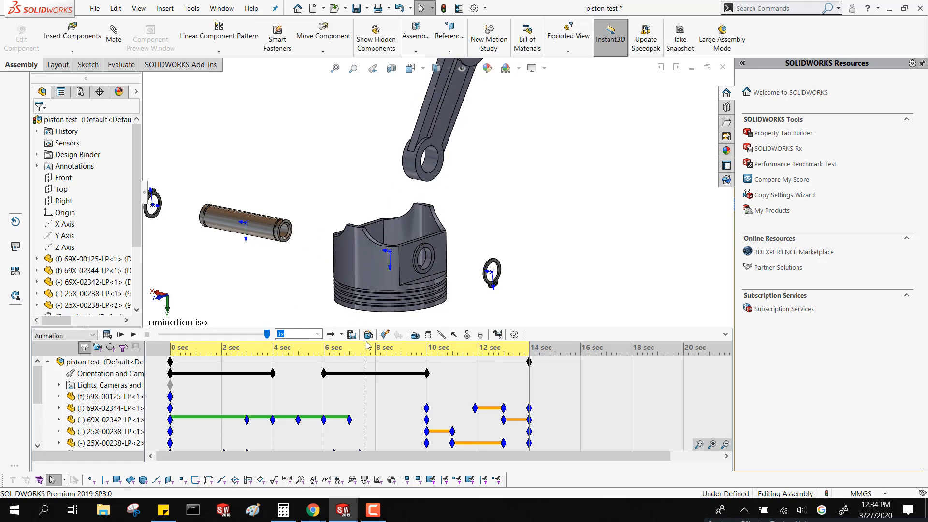
{"action": "left_click", "coordinate": [441, 335]}
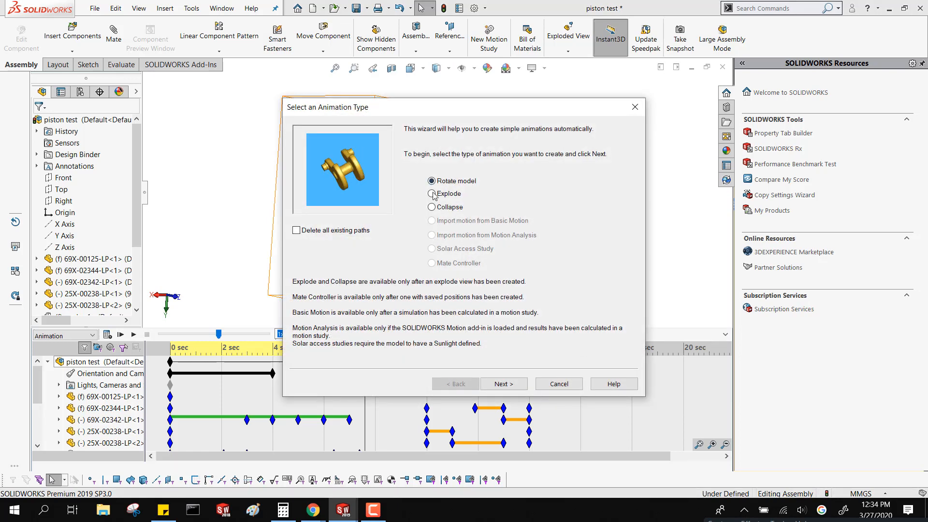
{"action": "left_click", "coordinate": [433, 207]}
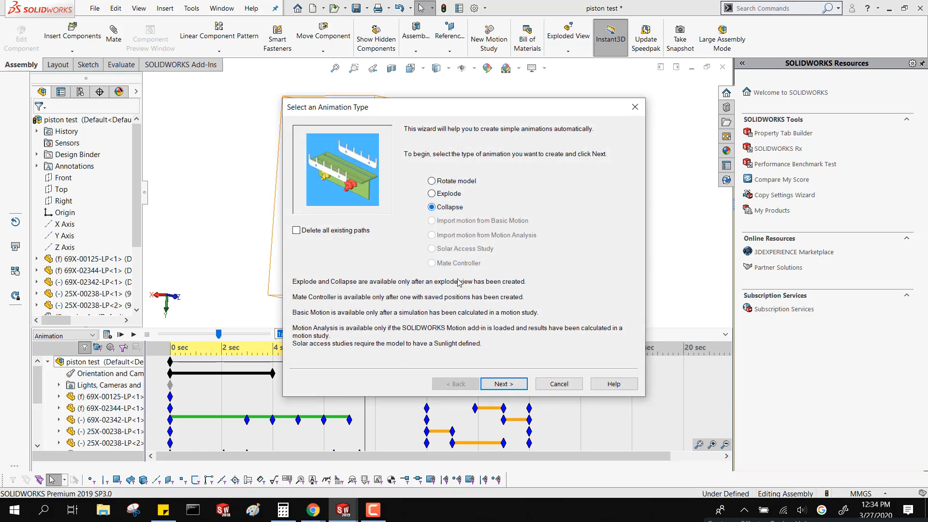
{"action": "left_click", "coordinate": [502, 384]}
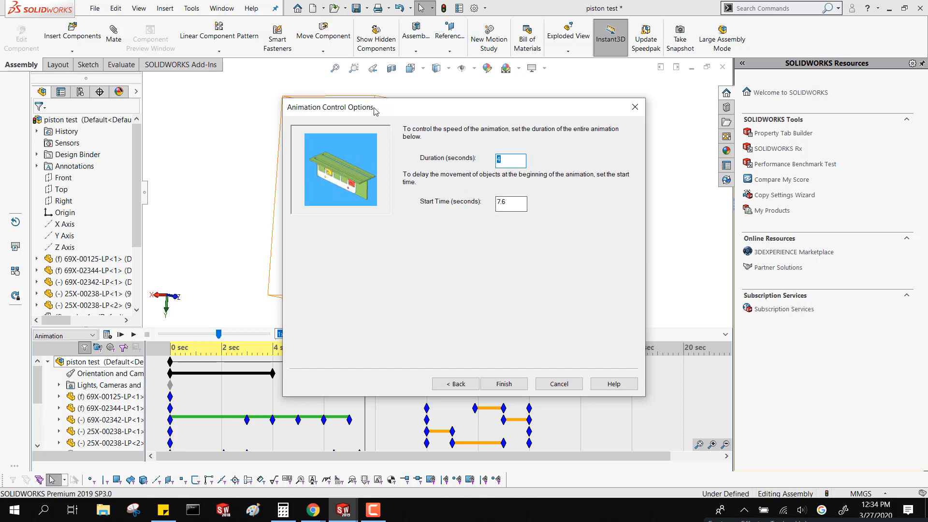
{"action": "left_click_drag", "start_coordinate": [375, 111], "coordinate": [424, 104]}
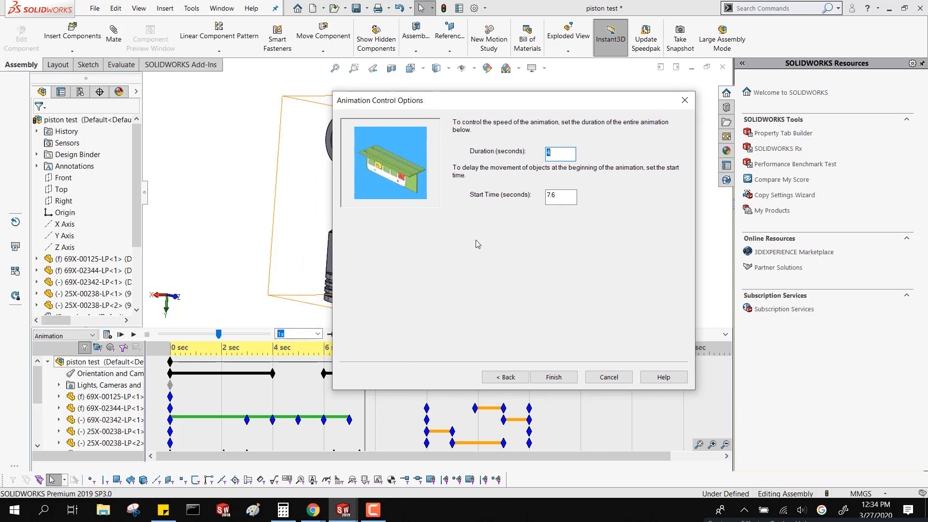
{"action": "left_click_drag", "start_coordinate": [566, 197], "coordinate": [541, 203]}
{"action": "type", "text": "14"}
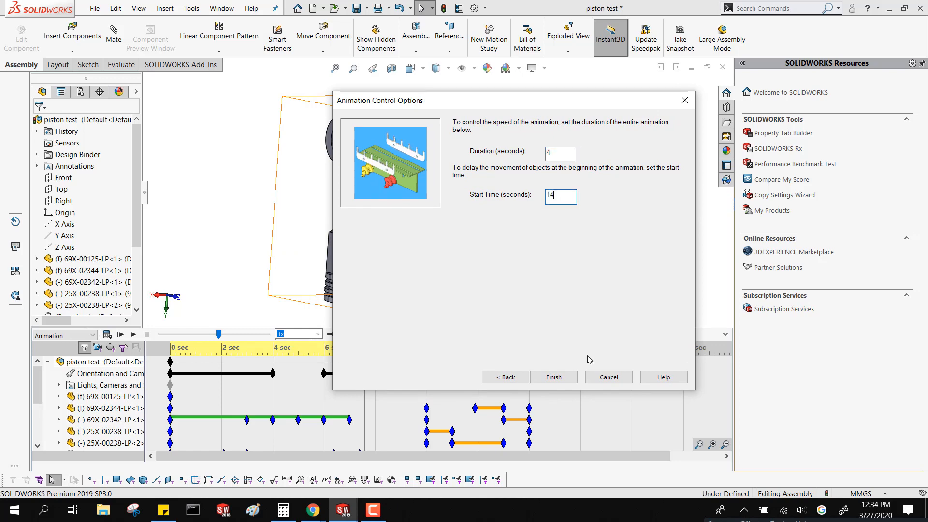
{"action": "left_click", "coordinate": [553, 377]}
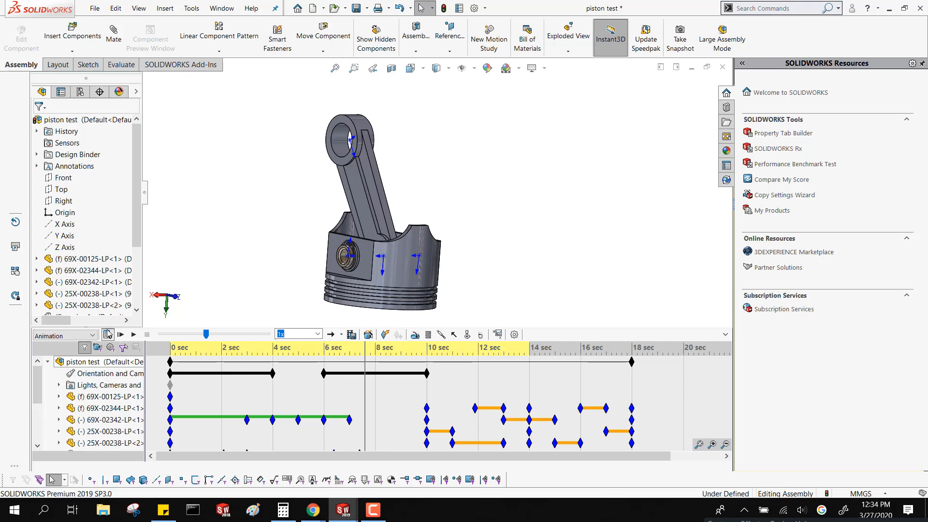
{"action": "left_click", "coordinate": [108, 334]}
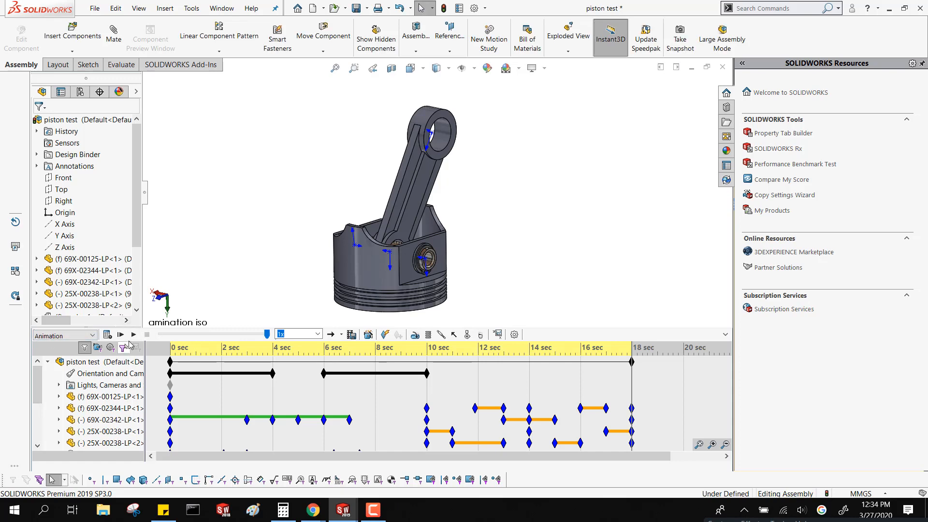
{"action": "left_click", "coordinate": [133, 334]}
- Save the entire animation to the Desktop as the MP4 video "piston test" at 24 frames per second, recalculating the motion study results
{"action": "left_click", "coordinate": [352, 334]}
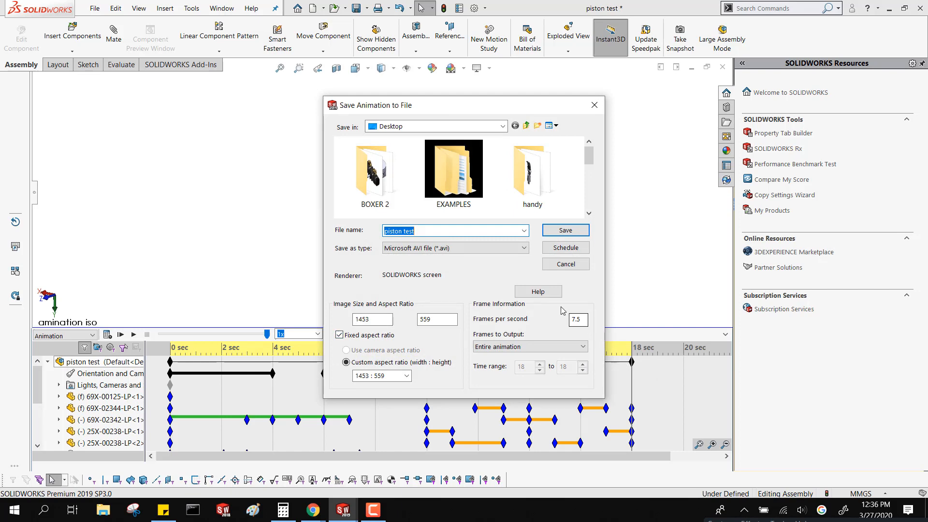
{"action": "left_click", "coordinate": [583, 323]}
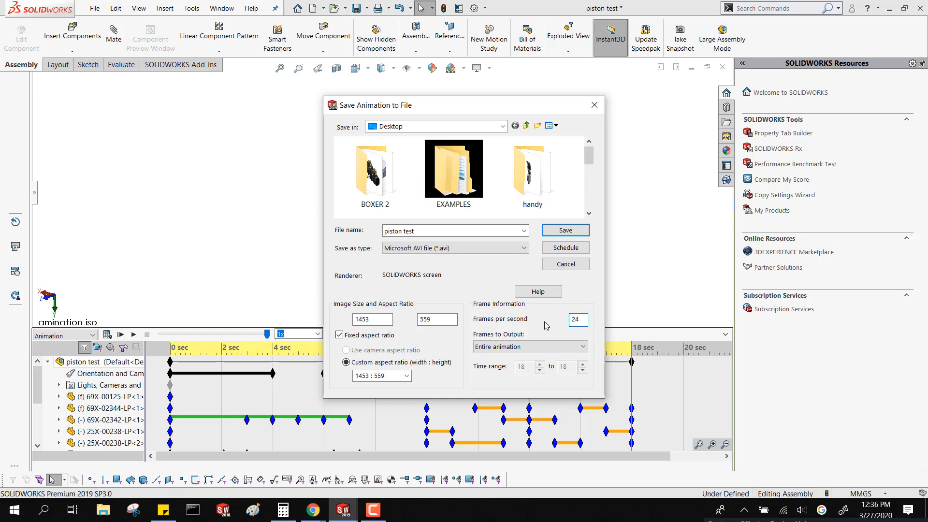
{"action": "left_click", "coordinate": [548, 347]}
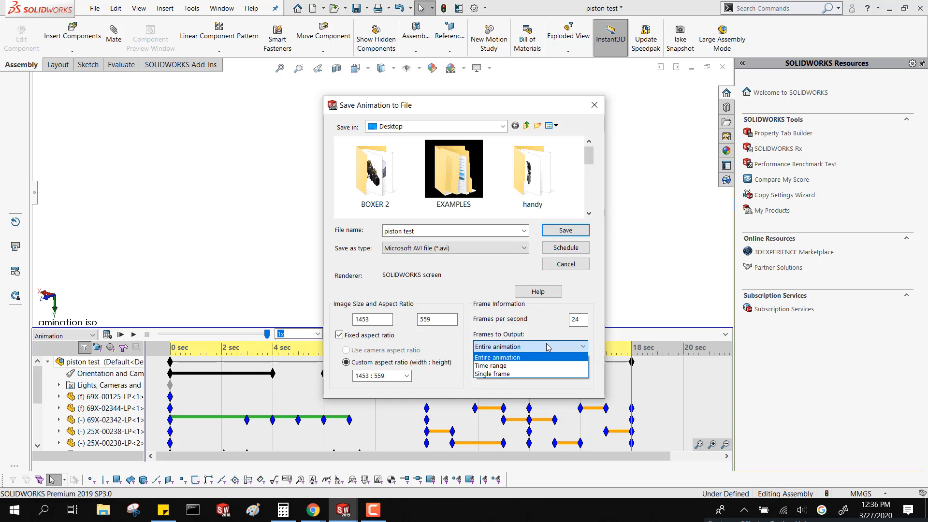
{"action": "left_click", "coordinate": [548, 347]}
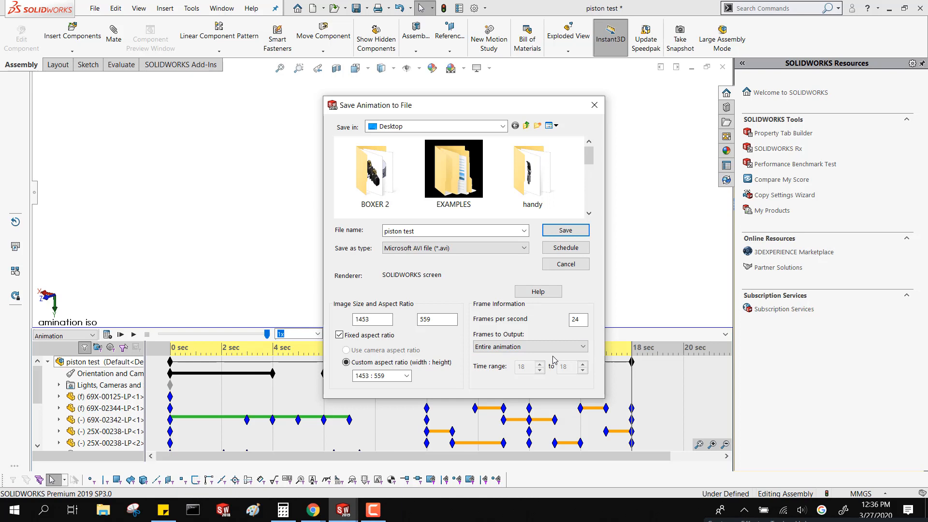
{"action": "left_click", "coordinate": [487, 250]}
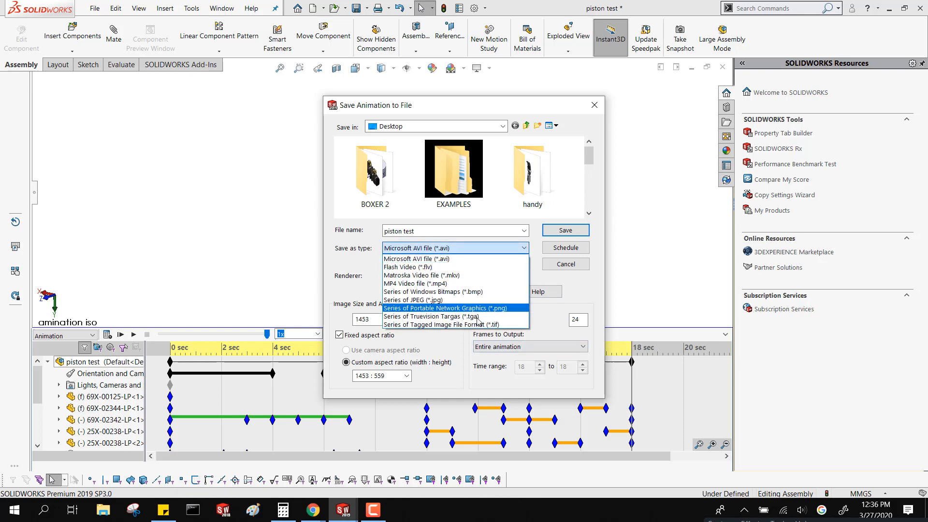
{"action": "left_click", "coordinate": [460, 284]}
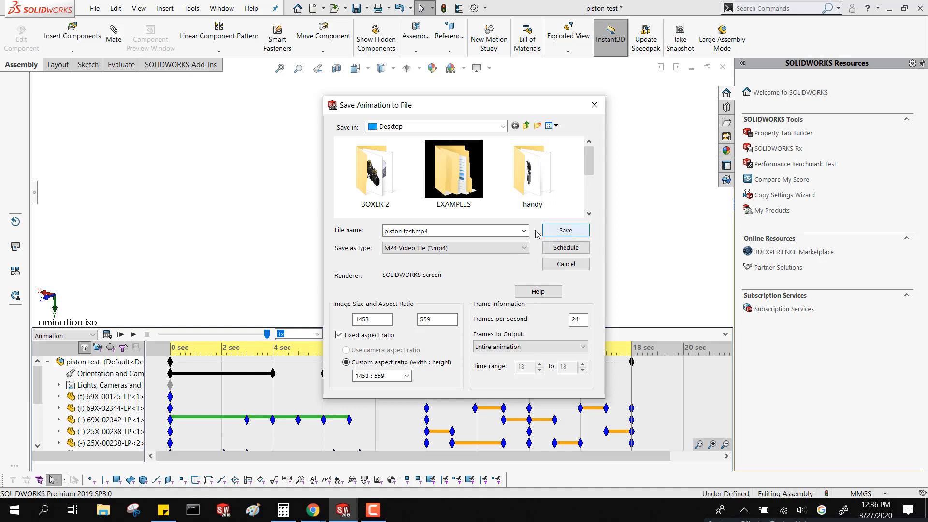
{"action": "left_click", "coordinate": [559, 234]}
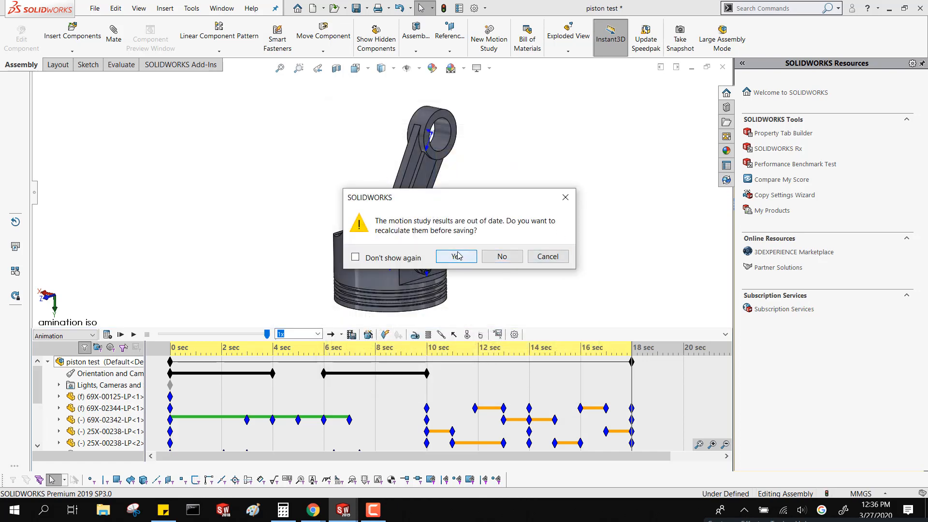
{"action": "left_click", "coordinate": [456, 256]}
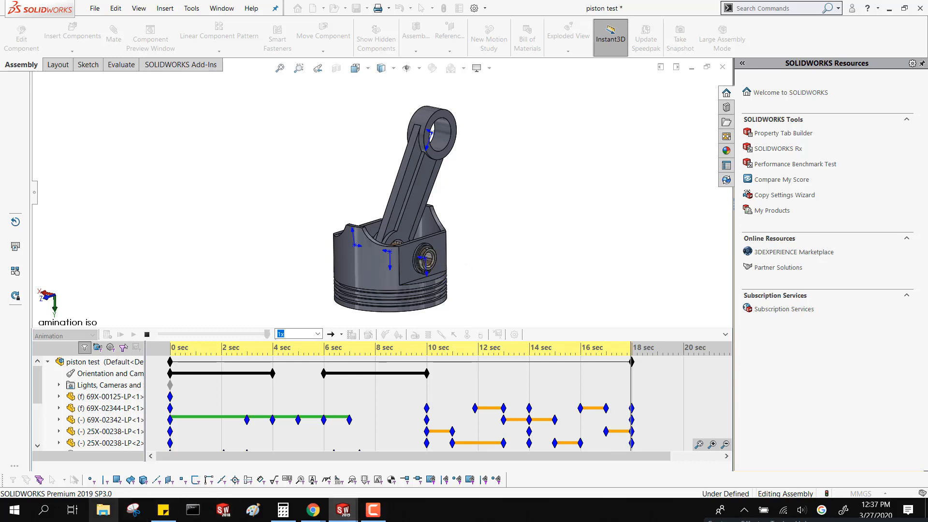
- Switch to File Explorer, watch the exported piston test video on the Desktop, and return to SOLIDWORKS
{"action": "left_click", "coordinate": [105, 511]}
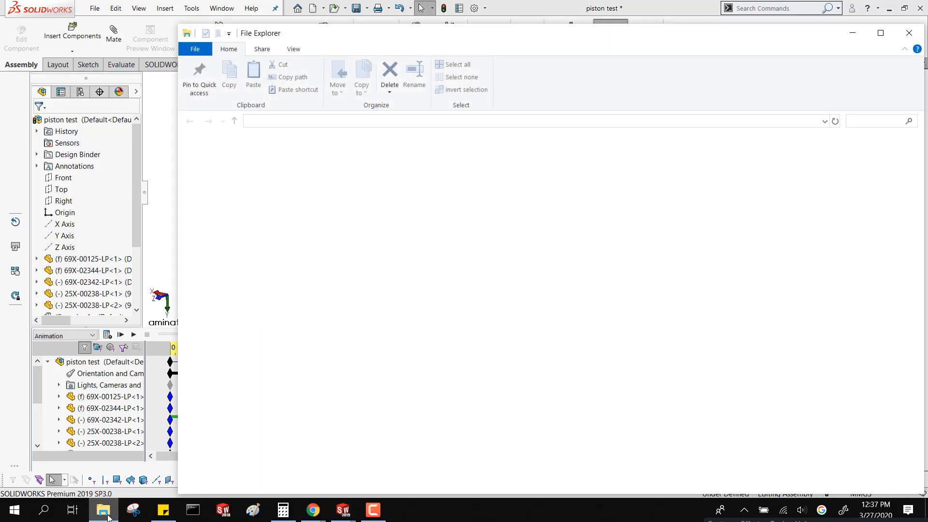
{"action": "left_click", "coordinate": [226, 165]}
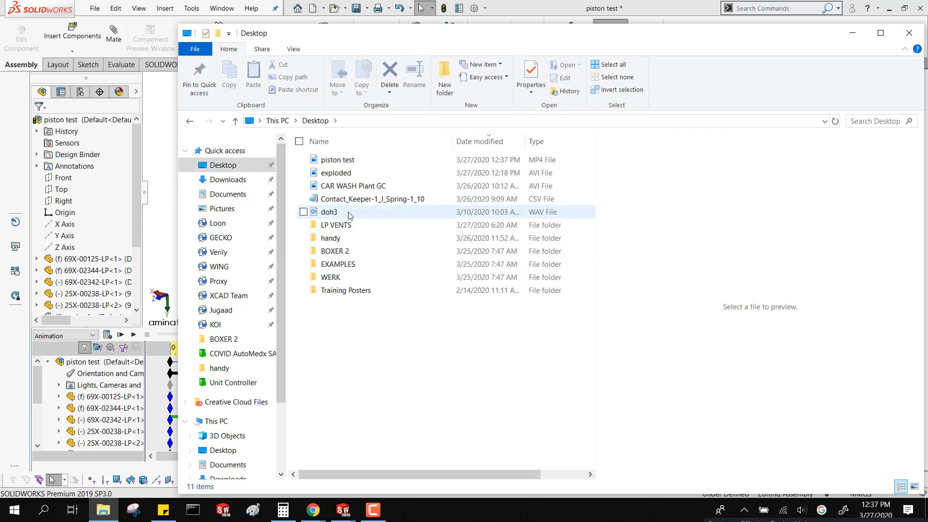
{"action": "double_click", "coordinate": [340, 160]}
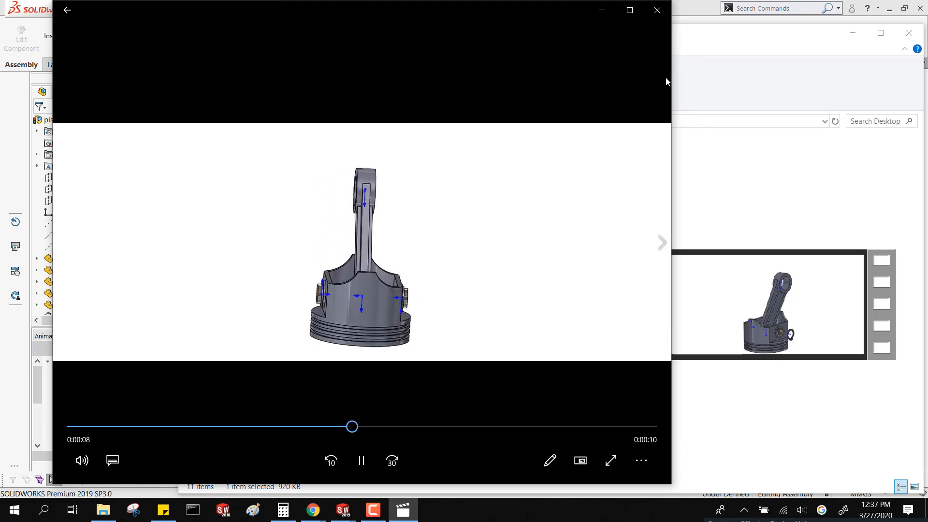
{"action": "left_click", "coordinate": [657, 11]}
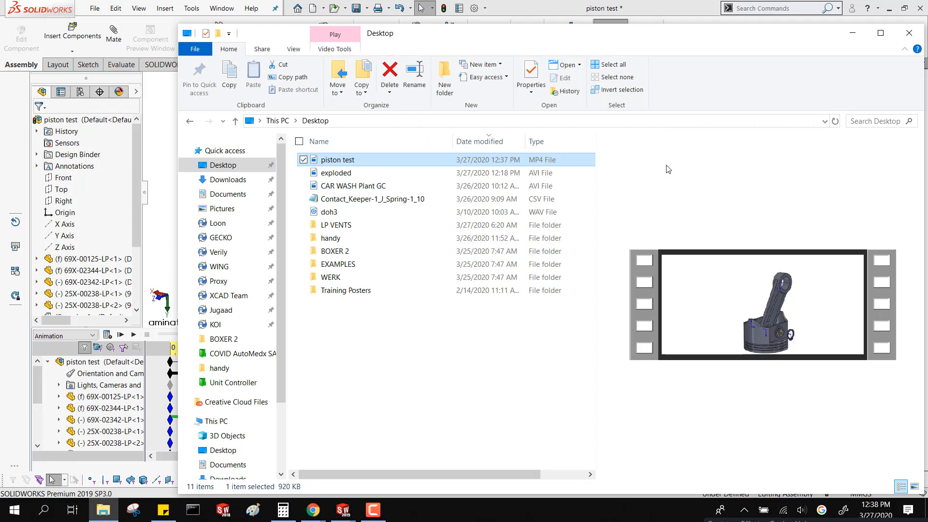
{"action": "left_click", "coordinate": [842, 35]}
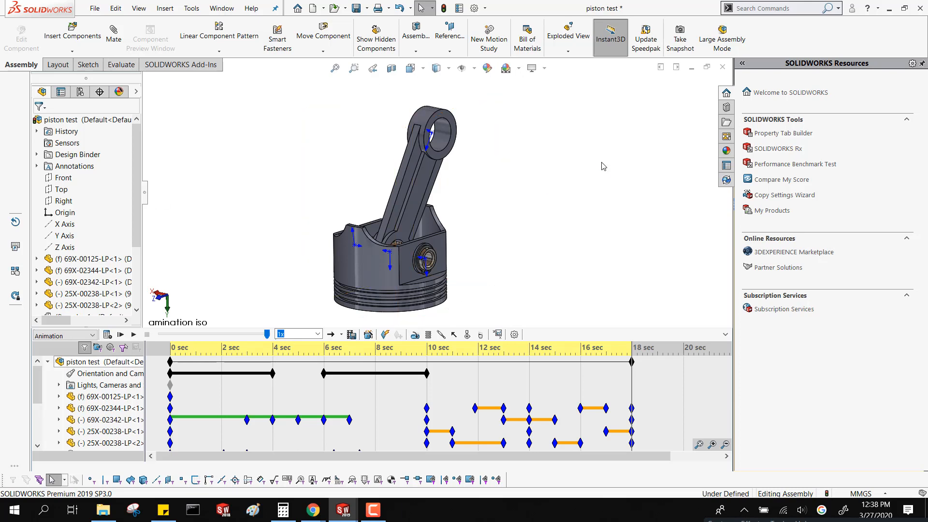
- Close the piston test assembly without saving and close all remaining open part documents
{"action": "left_click", "coordinate": [721, 68]}
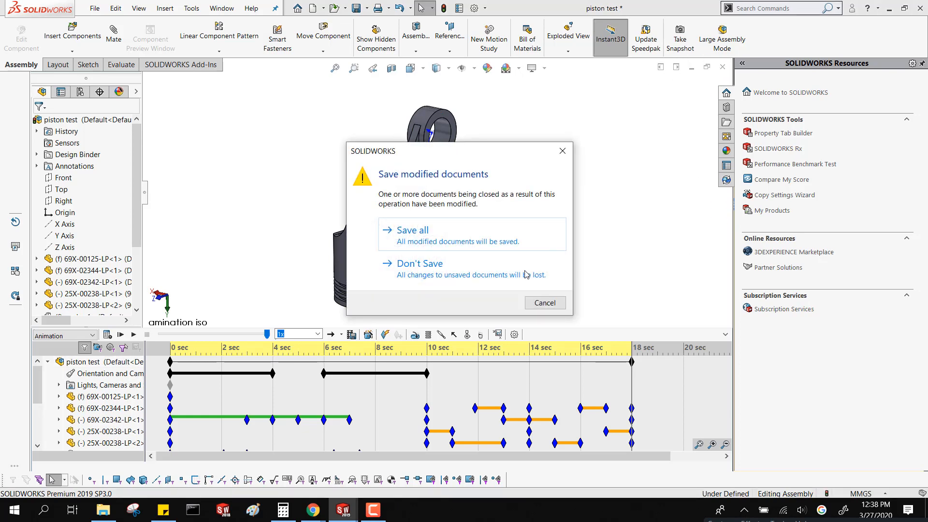
{"action": "left_click", "coordinate": [526, 275]}
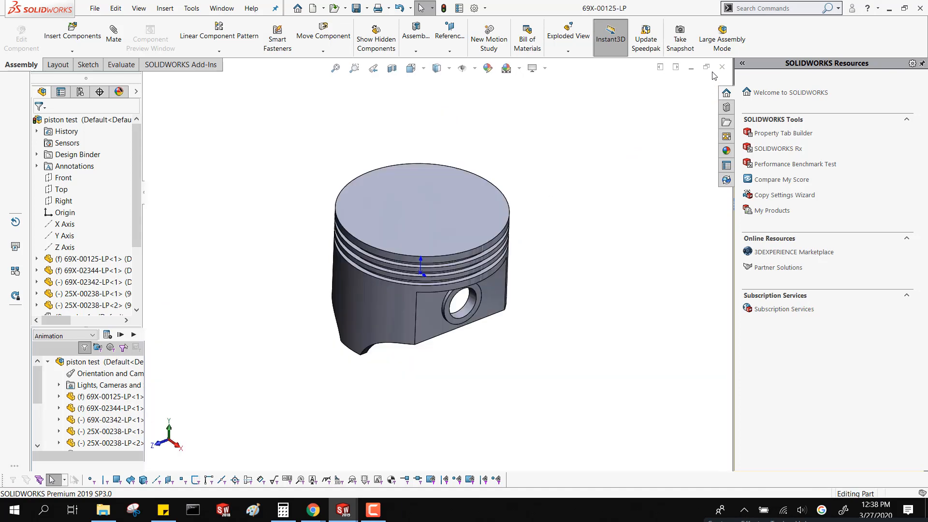
{"action": "left_click", "coordinate": [721, 67]}
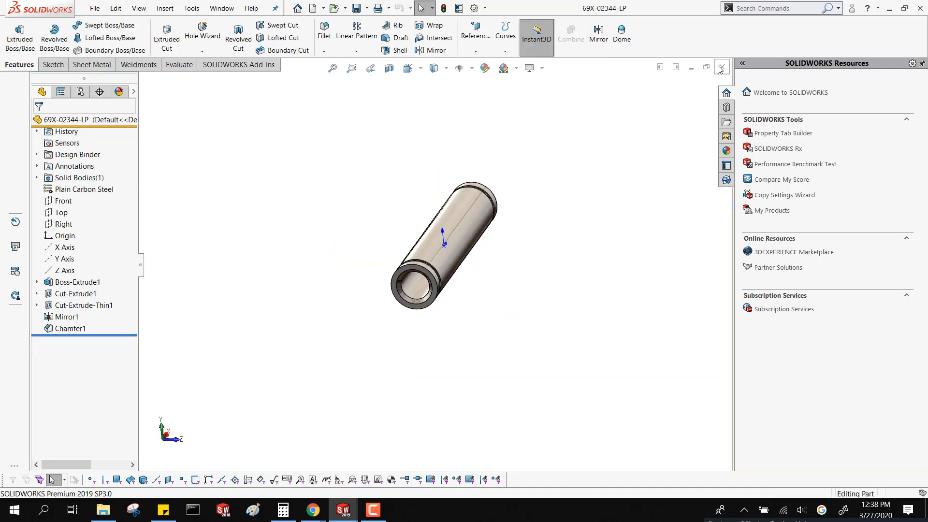
{"action": "left_click", "coordinate": [720, 68]}
{"action": "left_click", "coordinate": [720, 67]}
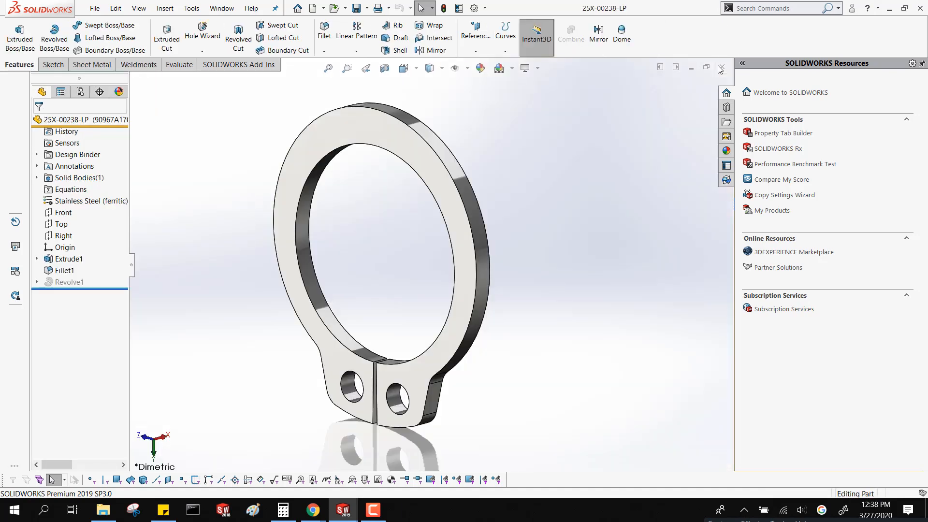
{"action": "left_click", "coordinate": [721, 68]}
{"action": "left_click", "coordinate": [721, 68]}
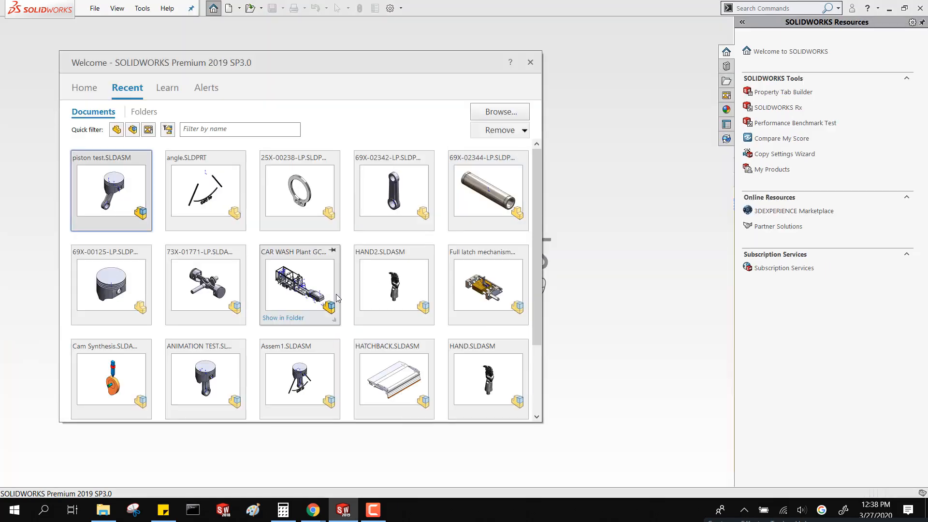
- Open the recent assembly 73X-01771-LP and turn its crankshaft to check how the two pistons move
{"action": "left_click", "coordinate": [204, 304]}
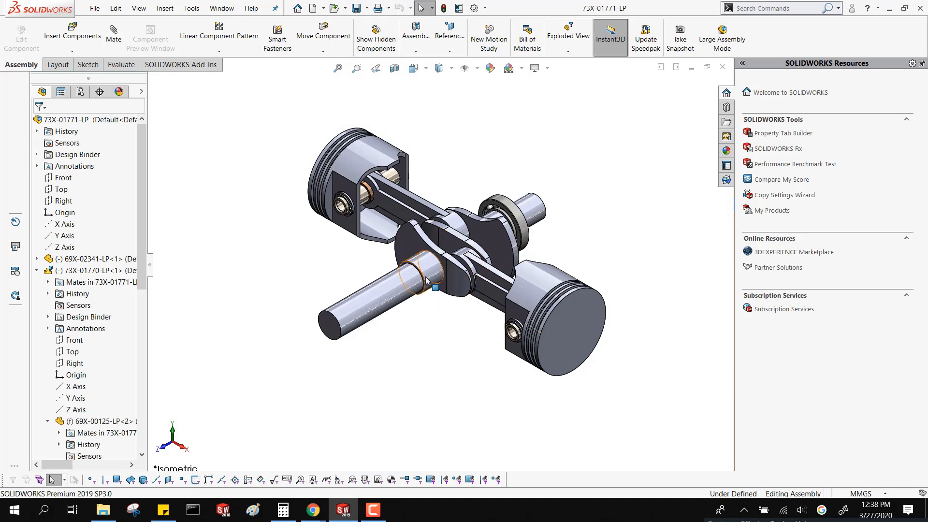
{"action": "left_click_drag", "start_coordinate": [426, 280], "coordinate": [435, 346]}
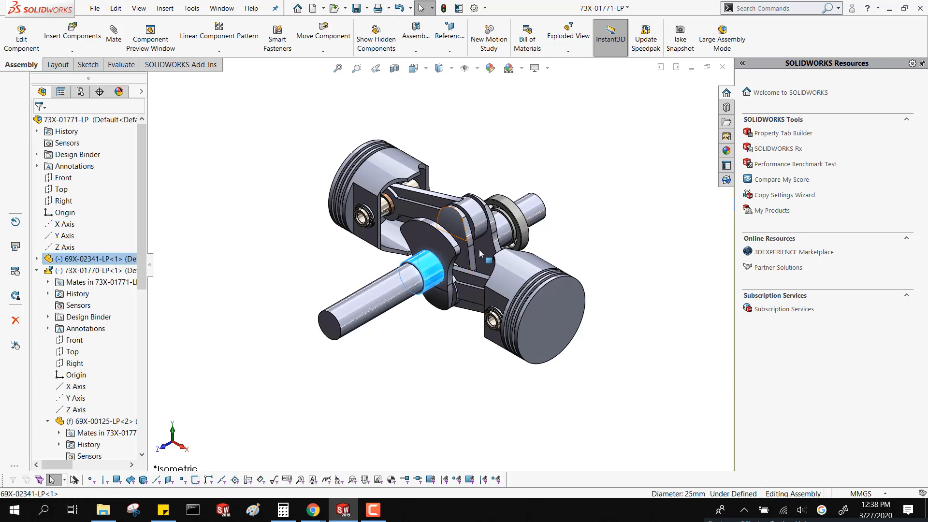
{"action": "left_click_drag", "start_coordinate": [480, 250], "coordinate": [178, 315]}
{"action": "key", "text": "Escape"}
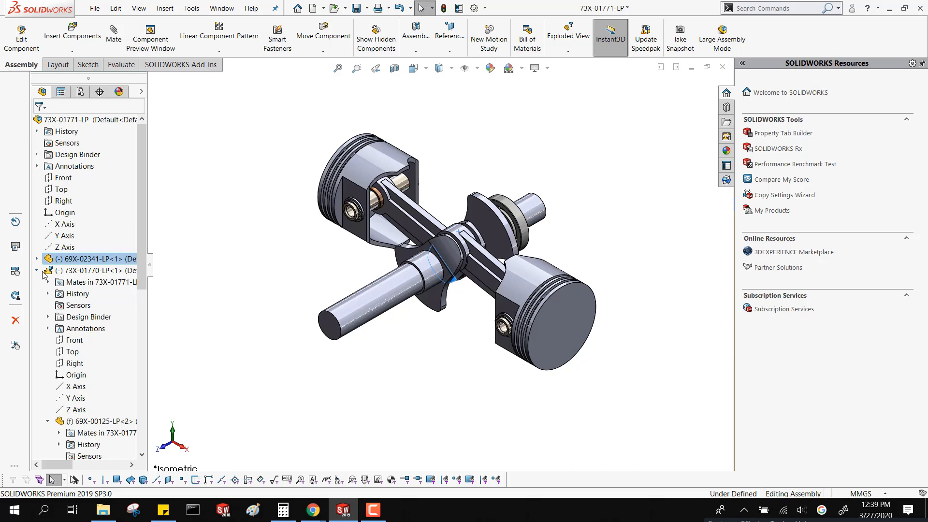
- Collapse the feature tree, highlight the 73X-01770-LP<1> piston subassembly, and rotate the crankshaft to check its motion
{"action": "left_click", "coordinate": [39, 271]}
{"action": "mouse_move", "coordinate": [48, 281]}
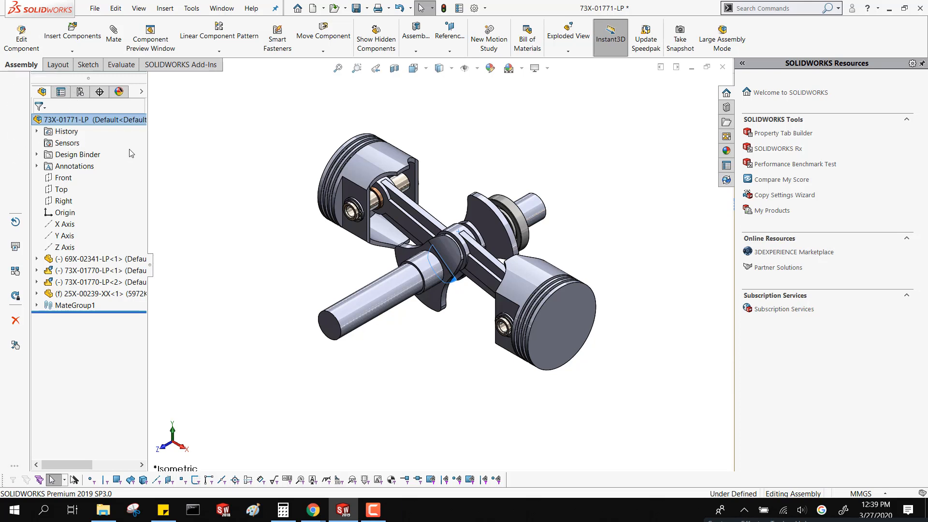
{"action": "left_click", "coordinate": [100, 271]}
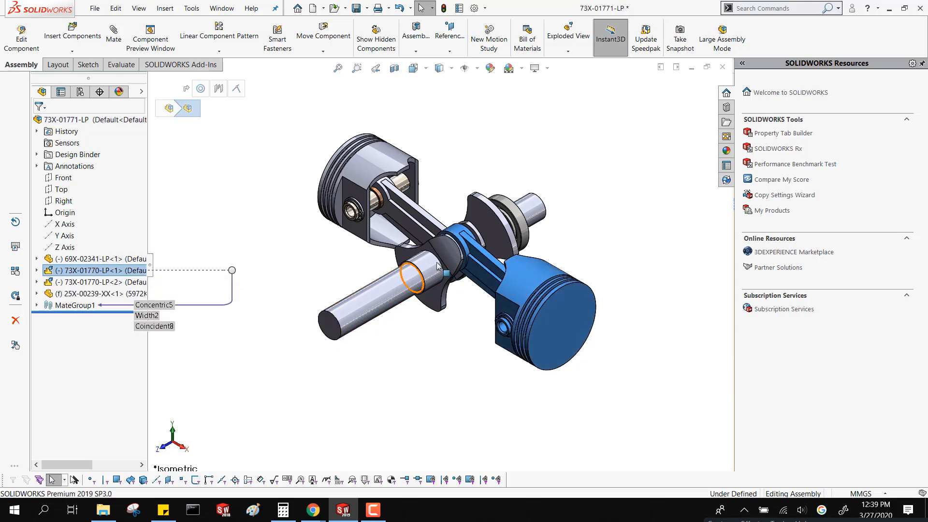
{"action": "left_click_drag", "start_coordinate": [449, 265], "coordinate": [421, 238]}
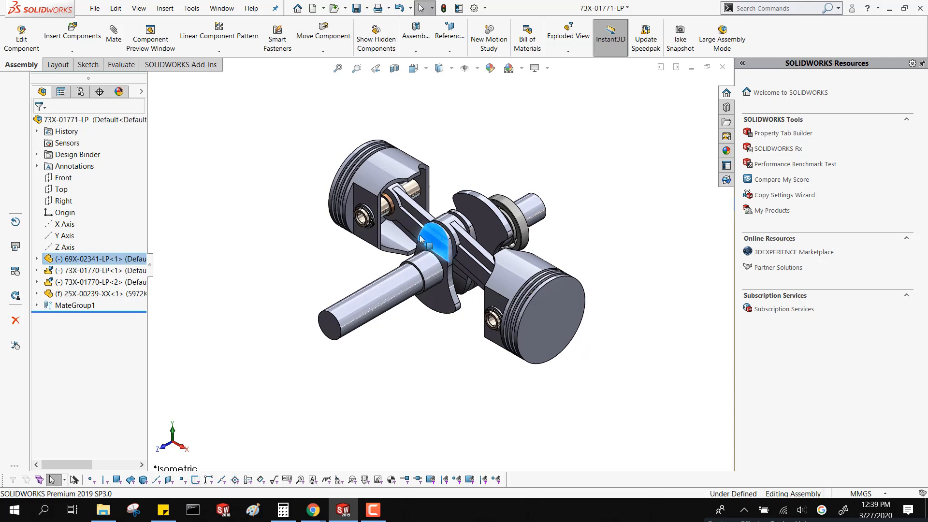
- Make the piston subassemblies 73X-01770-LP<1> and 73X-01770-LP<2> rigid and try to rotate the crankshaft
{"action": "left_click", "coordinate": [161, 313]}
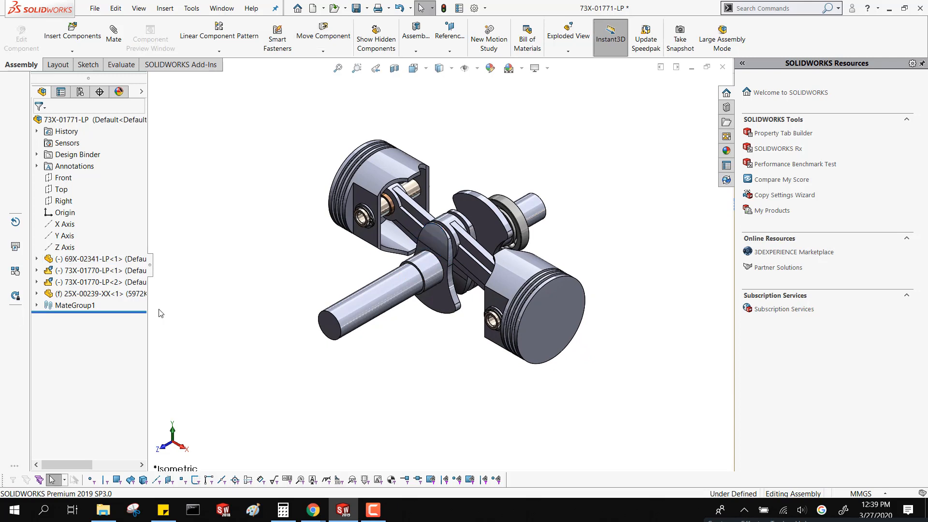
{"action": "left_click", "coordinate": [95, 270]}
{"action": "left_click", "coordinate": [149, 253]}
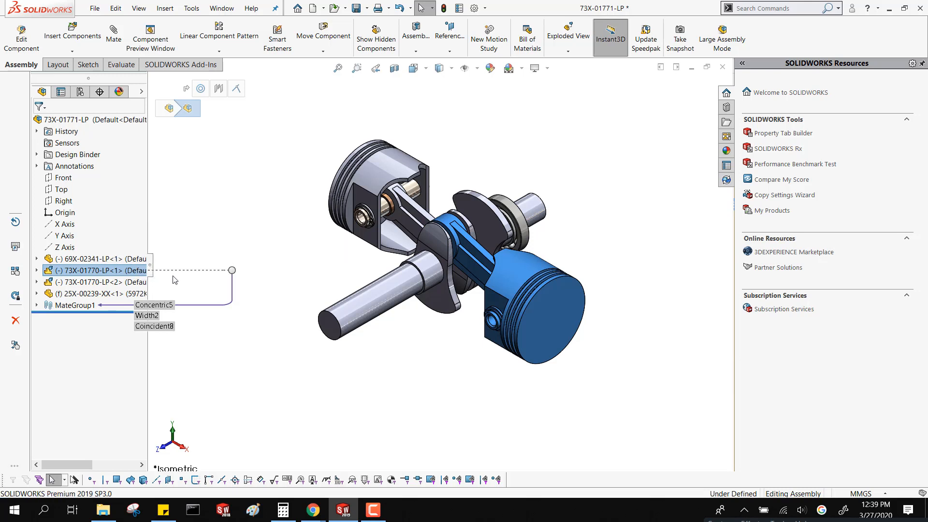
{"action": "left_click", "coordinate": [124, 281]}
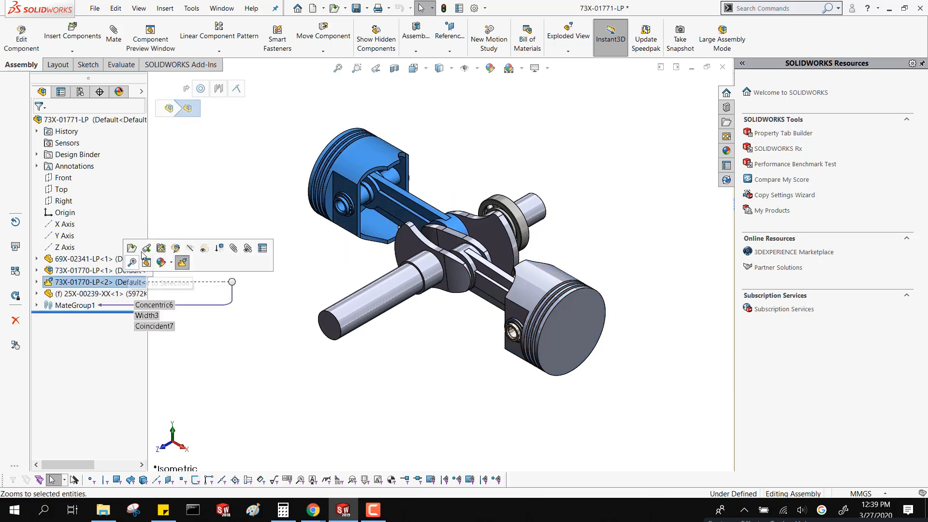
{"action": "left_click", "coordinate": [135, 282]}
{"action": "left_click", "coordinate": [201, 321]}
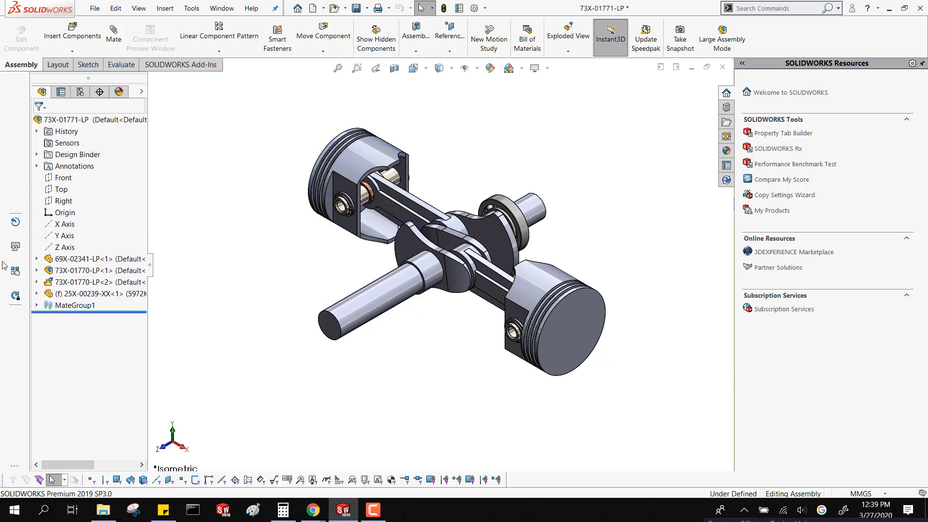
{"action": "left_click", "coordinate": [87, 286]}
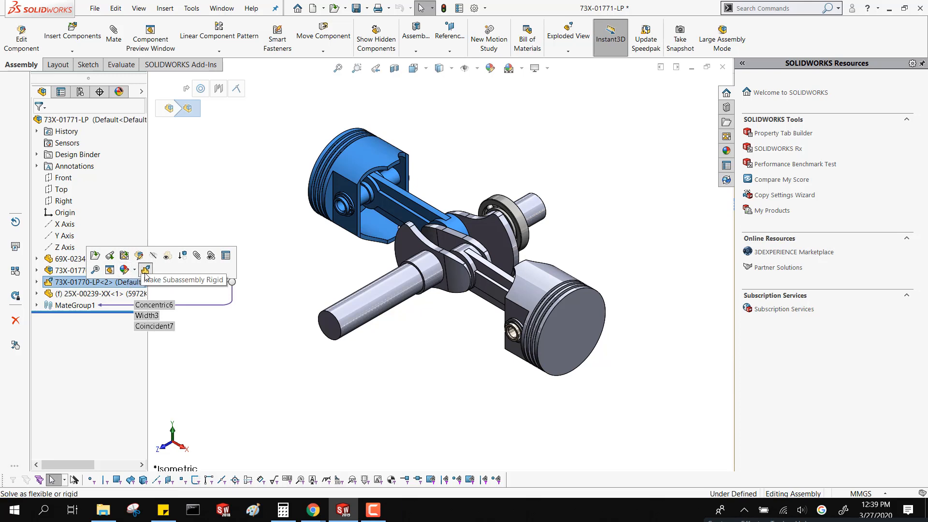
{"action": "left_click", "coordinate": [249, 298]}
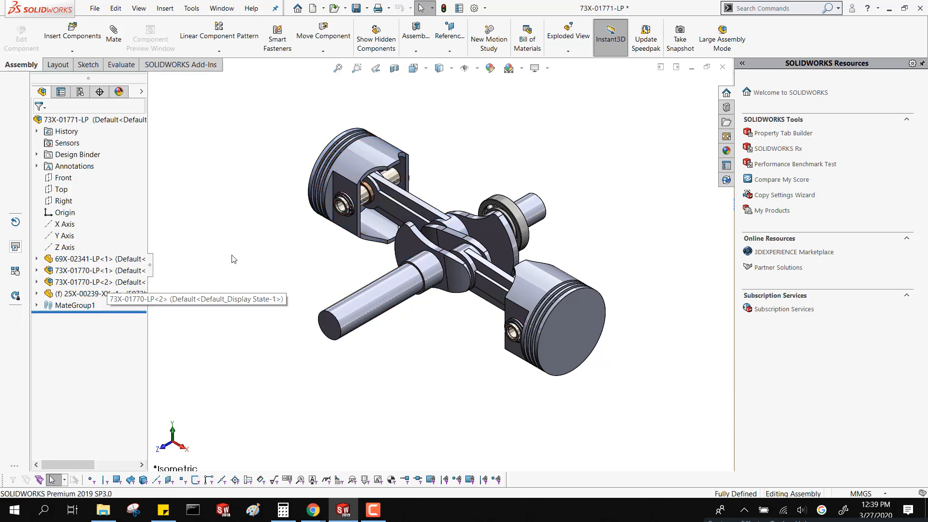
{"action": "left_click_drag", "start_coordinate": [404, 239], "coordinate": [449, 234]}
{"action": "left_click", "coordinate": [192, 301]}
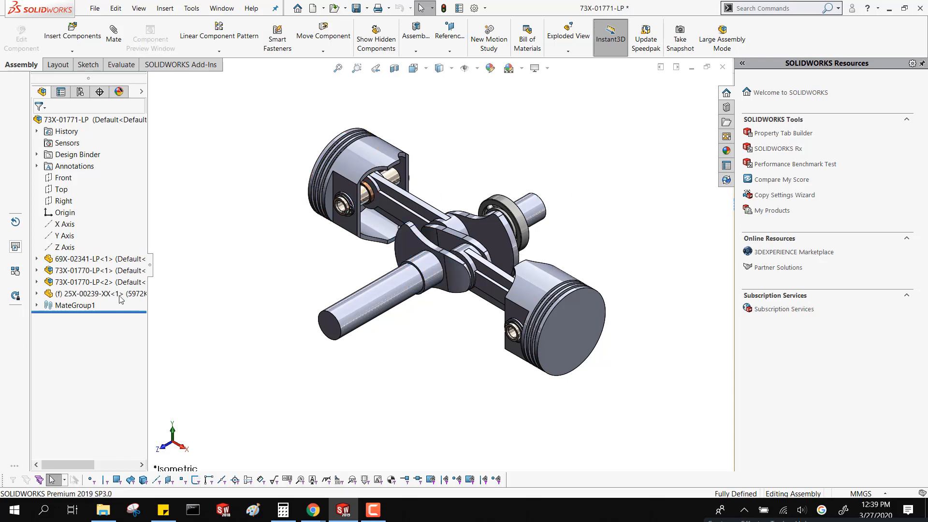
{"action": "left_click", "coordinate": [107, 282]}
{"action": "right_click", "coordinate": [109, 285]}
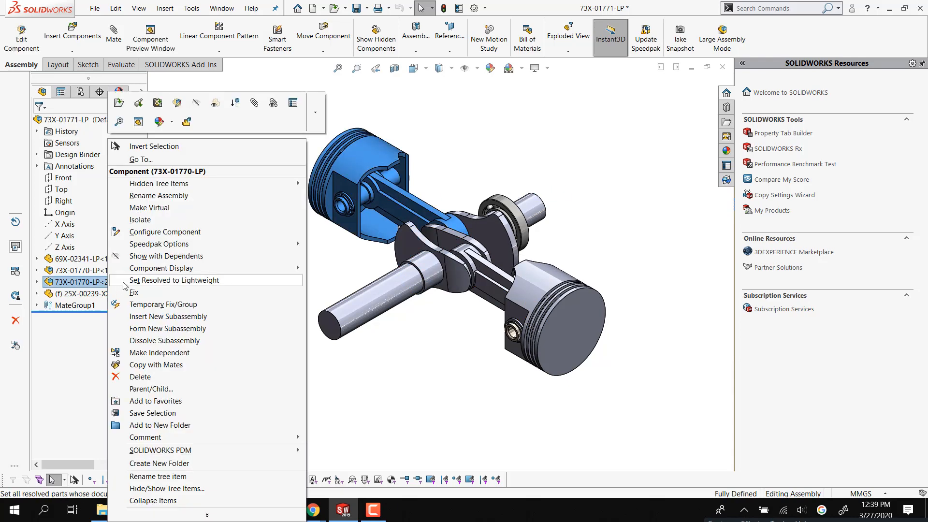
{"action": "left_click", "coordinate": [80, 334]}
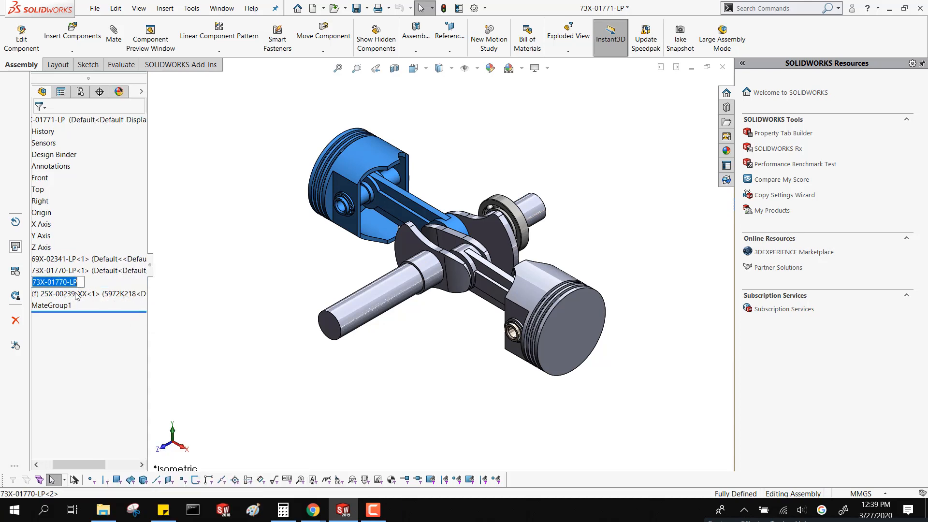
{"action": "left_click", "coordinate": [59, 286]}
{"action": "key", "text": "Escape"}
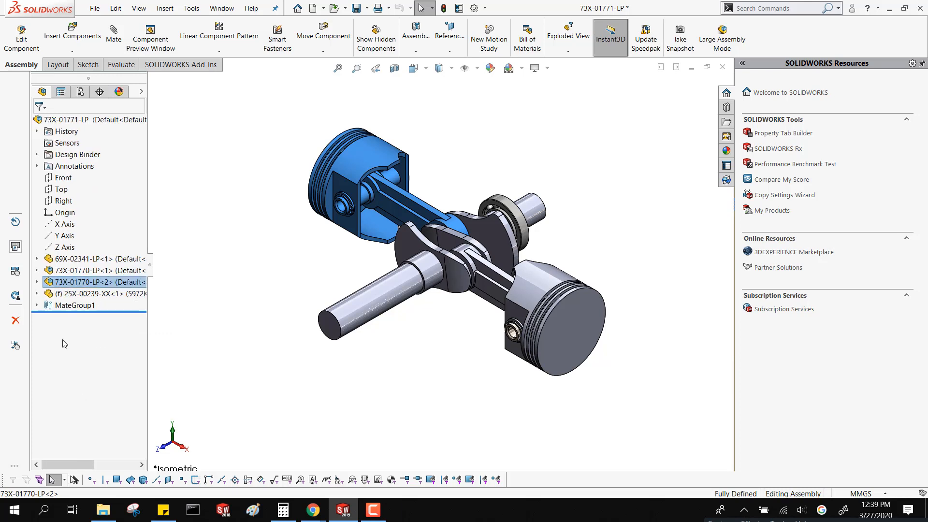
{"action": "key", "text": "Escape"}
- Make the subassemblies 73X-01770-LP<2> and 73X-01770-LP<1> flexible again
{"action": "left_click", "coordinate": [62, 282]}
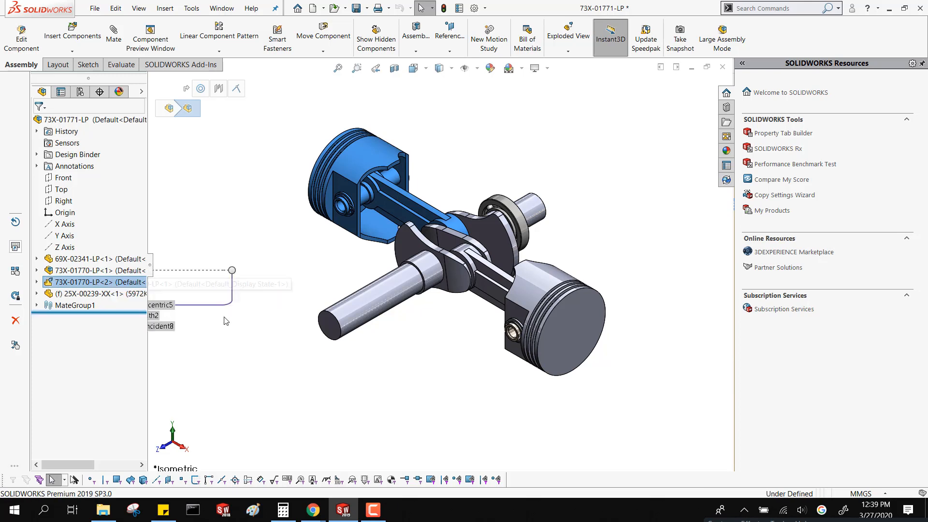
{"action": "left_click", "coordinate": [284, 276]}
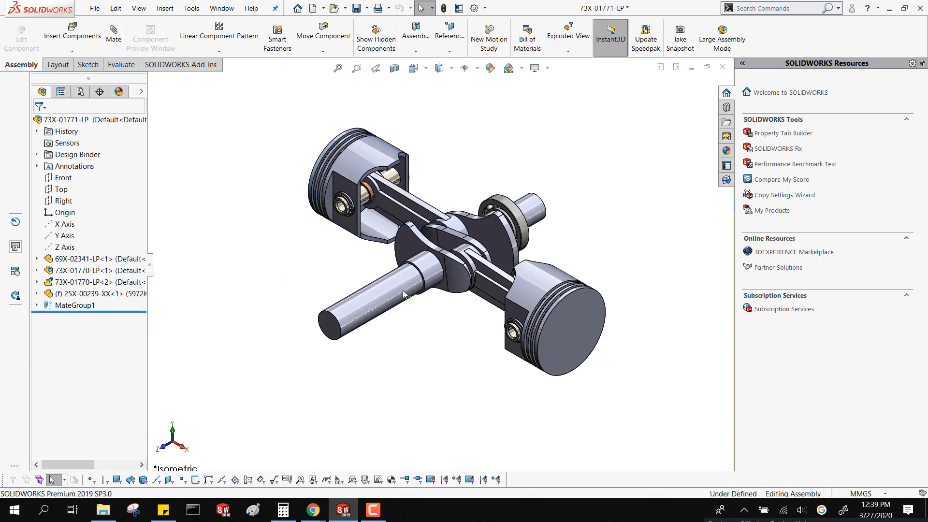
{"action": "left_click", "coordinate": [404, 293]}
{"action": "left_click", "coordinate": [302, 264]}
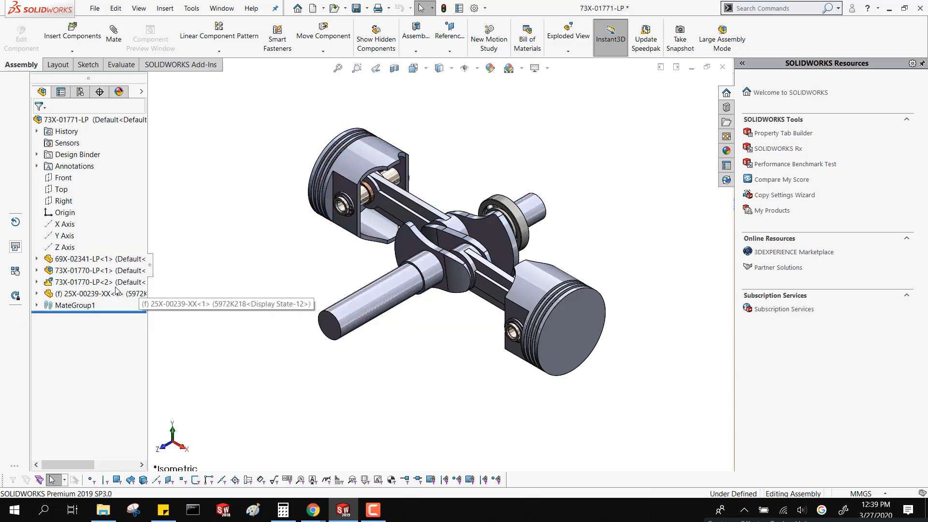
{"action": "left_click", "coordinate": [100, 270]}
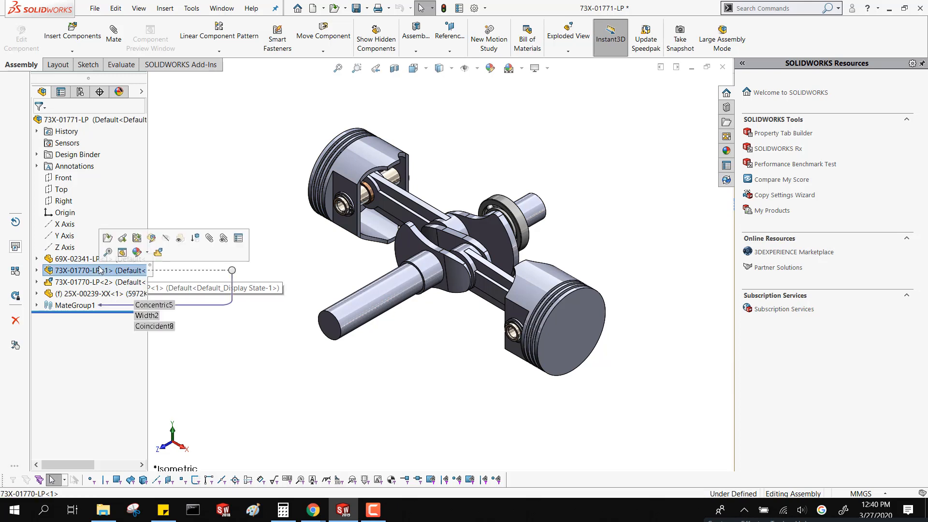
{"action": "left_click", "coordinate": [158, 252]}
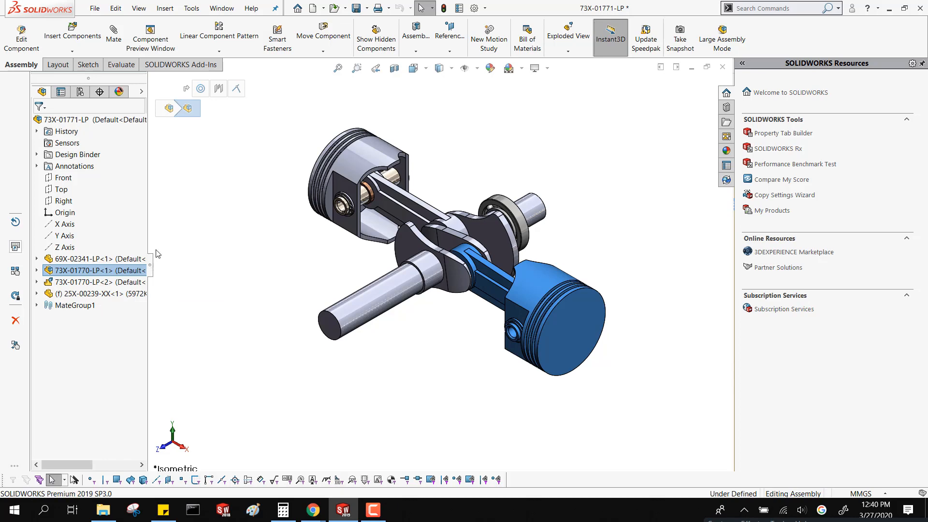
- Rotate the crankshaft by its long shaft to check the motion of both pistons, and clear the selection
{"action": "left_click_drag", "start_coordinate": [372, 313], "coordinate": [318, 230]}
{"action": "key", "text": "Escape"}
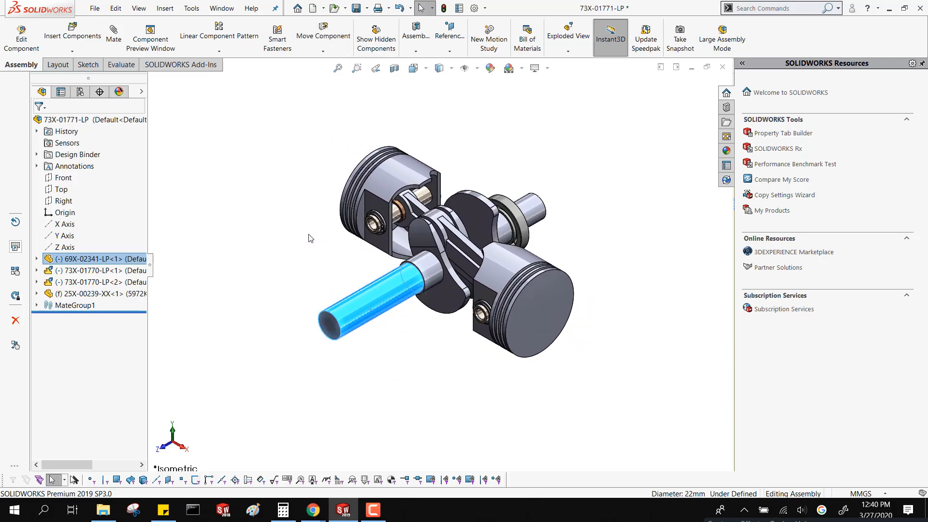
{"action": "left_click", "coordinate": [309, 239]}
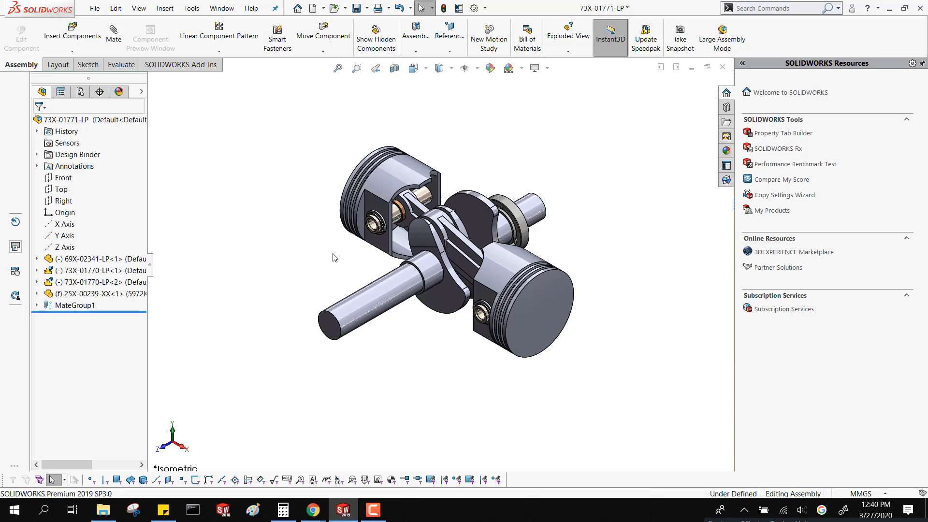
- Open the piston subassembly 73X-01770-LP<1> in its own window to view it, and return to the 73X-01771-LP assembly
{"action": "scroll", "coordinate": [559, 251], "scroll_direction": "down", "scroll_amount": 3}
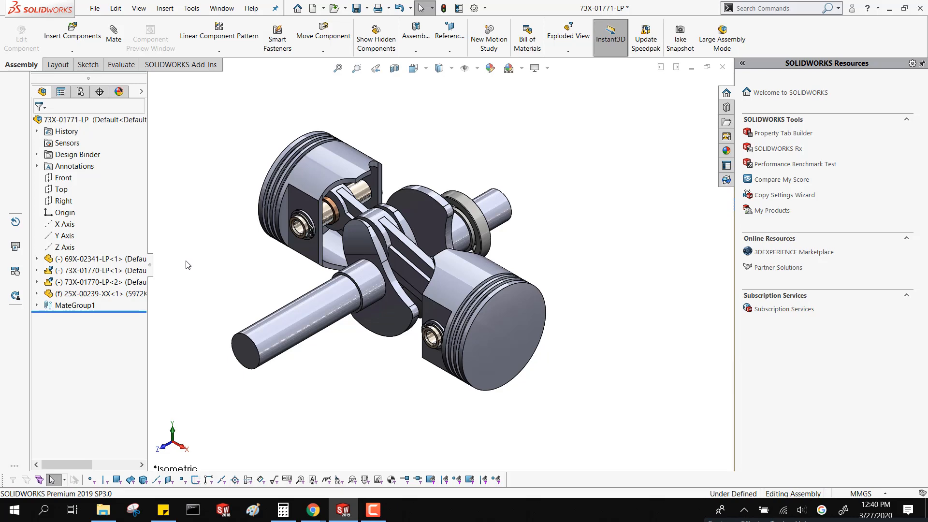
{"action": "right_click", "coordinate": [72, 274]}
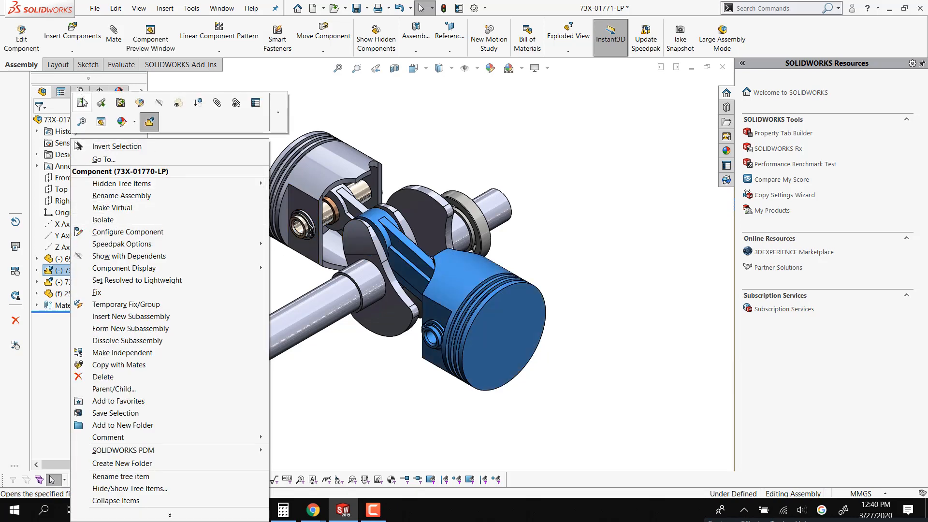
{"action": "left_click", "coordinate": [82, 101]}
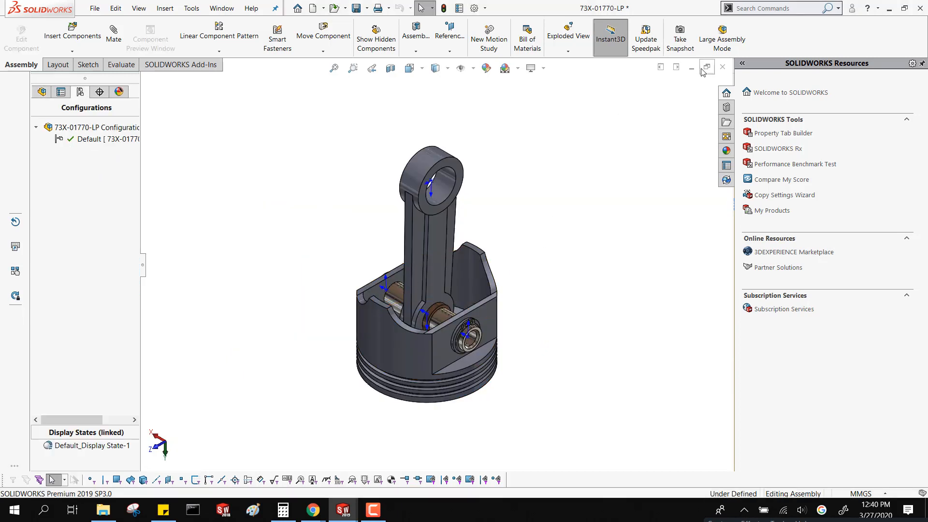
{"action": "left_click", "coordinate": [722, 68]}
{"action": "left_click", "coordinate": [427, 263]}
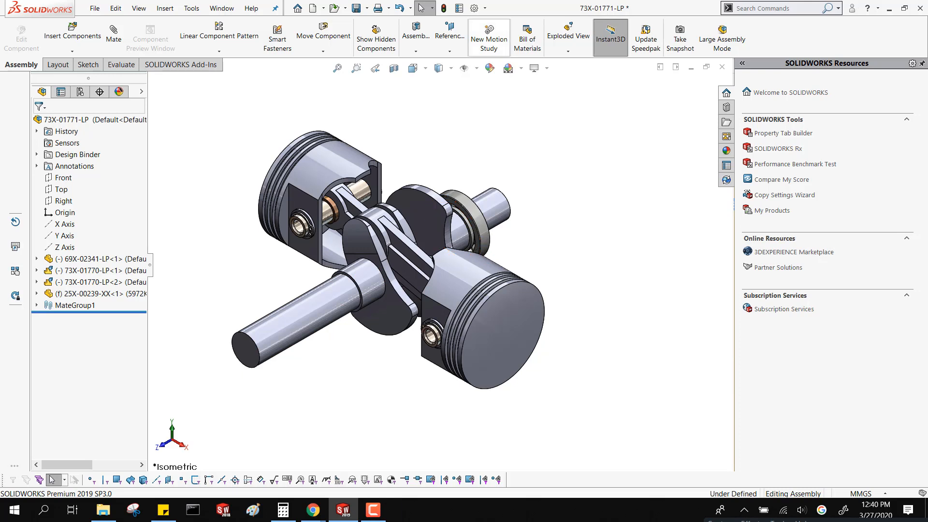
- Switch the crankshaft assembly from the model to Motion Study 1 and point out the long shaft face of the crankshaft
{"action": "left_click", "coordinate": [13, 465]}
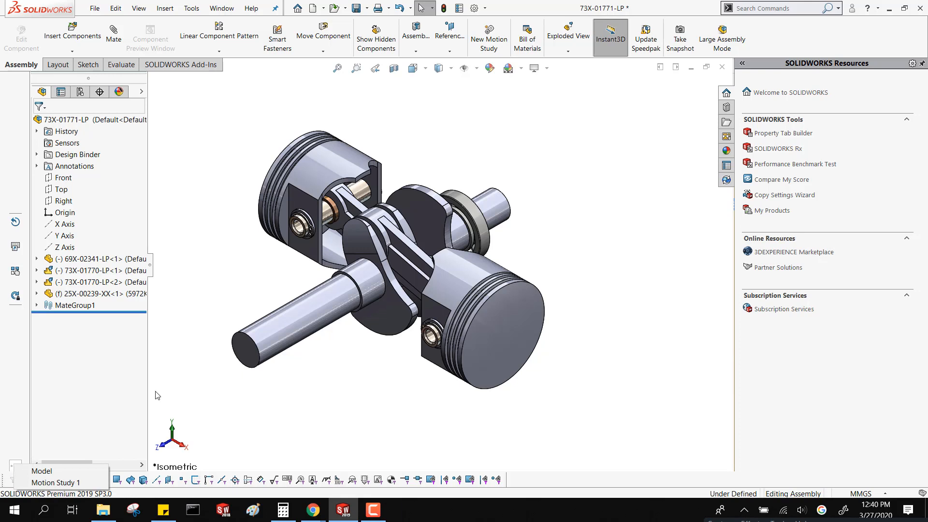
{"action": "left_click", "coordinate": [214, 398]}
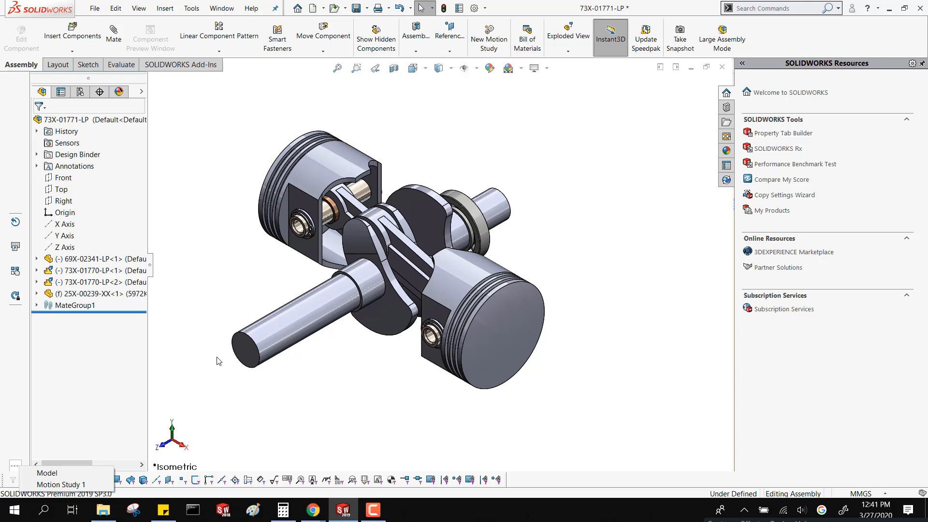
{"action": "left_click", "coordinate": [76, 485]}
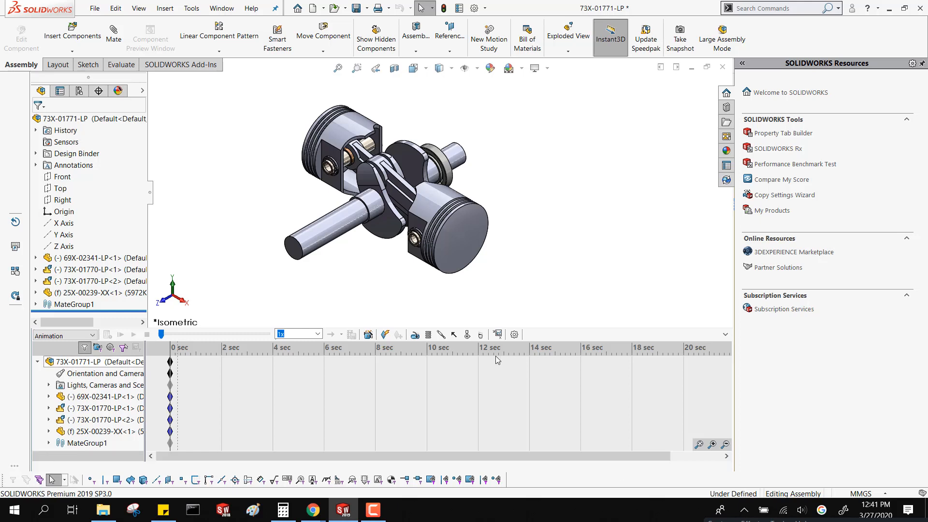
{"action": "left_click", "coordinate": [345, 220]}
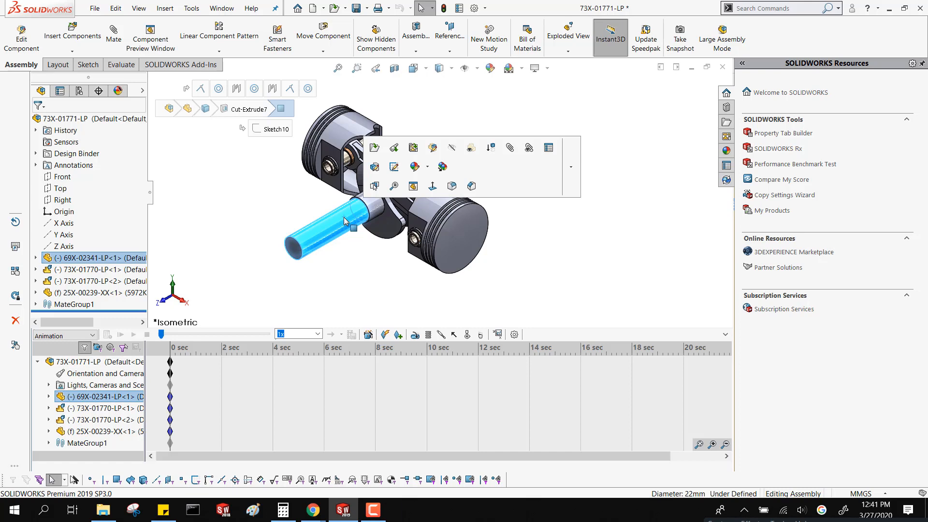
{"action": "left_click", "coordinate": [372, 299]}
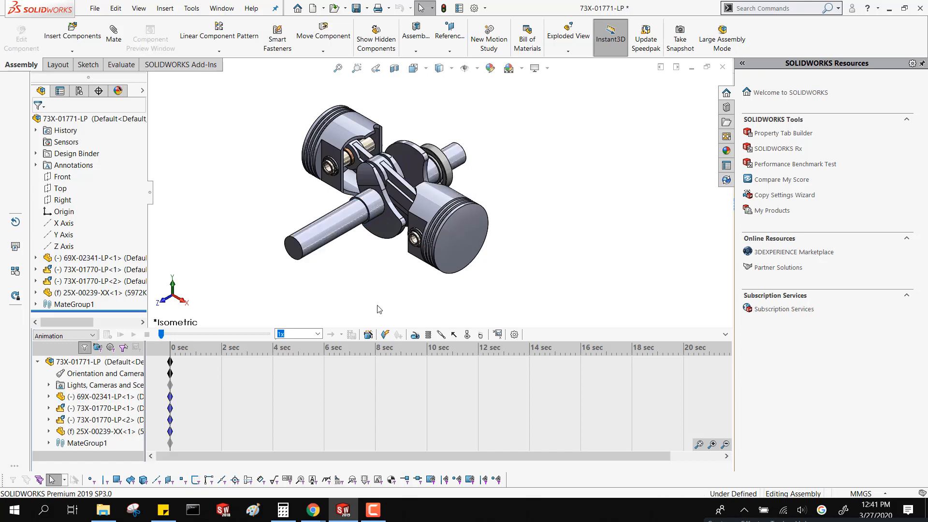
- Add a rotary motor to the cylindrical face of the crankshaft's long shaft, with constant speed motion at 100 RPM
{"action": "left_click", "coordinate": [416, 336]}
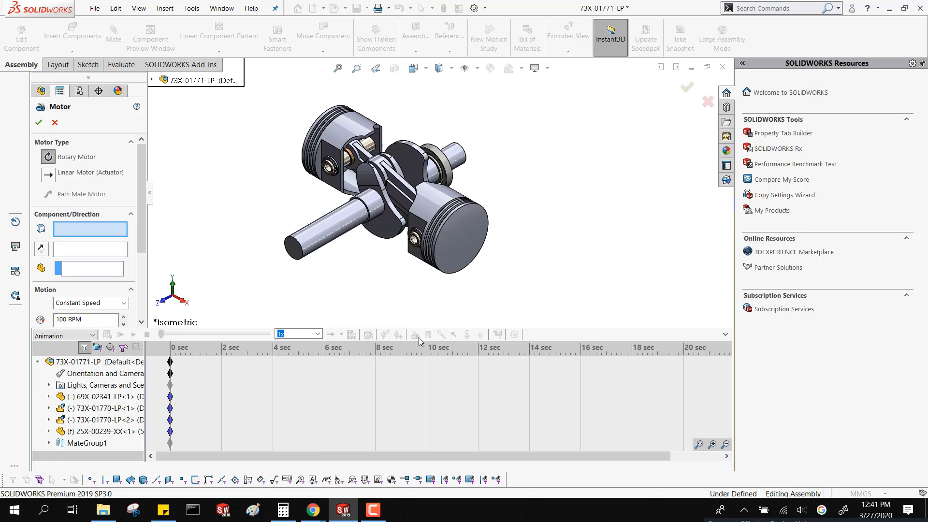
{"action": "left_click", "coordinate": [306, 242]}
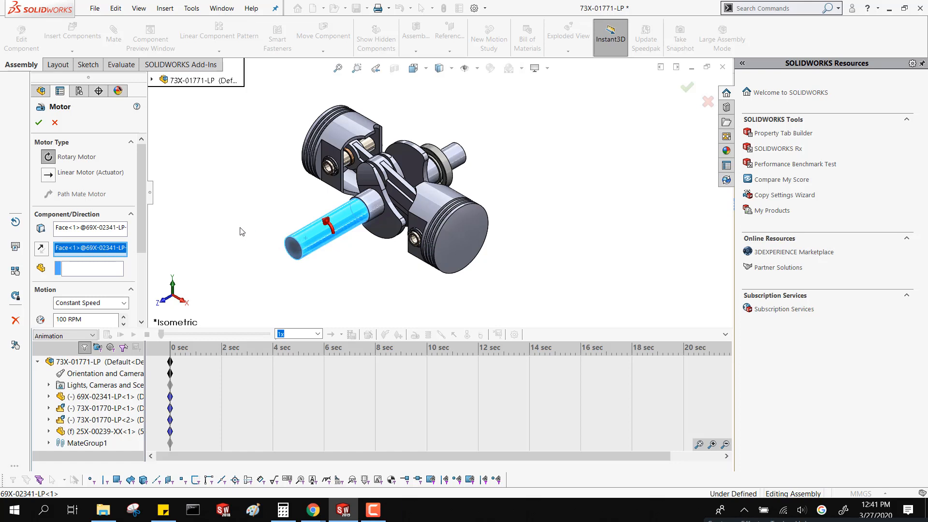
{"action": "left_click", "coordinate": [42, 249]}
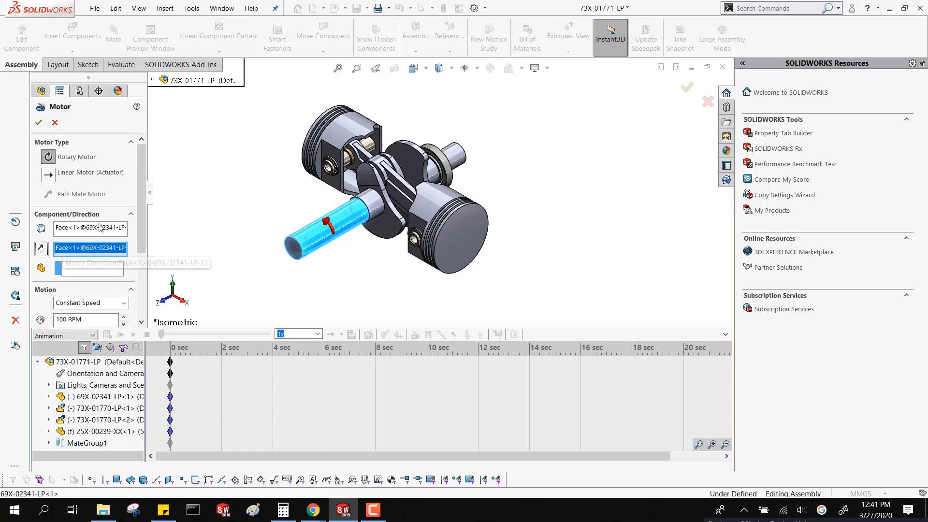
{"action": "scroll", "coordinate": [138, 180], "scroll_direction": "down", "scroll_amount": 3}
{"action": "left_click", "coordinate": [97, 206]}
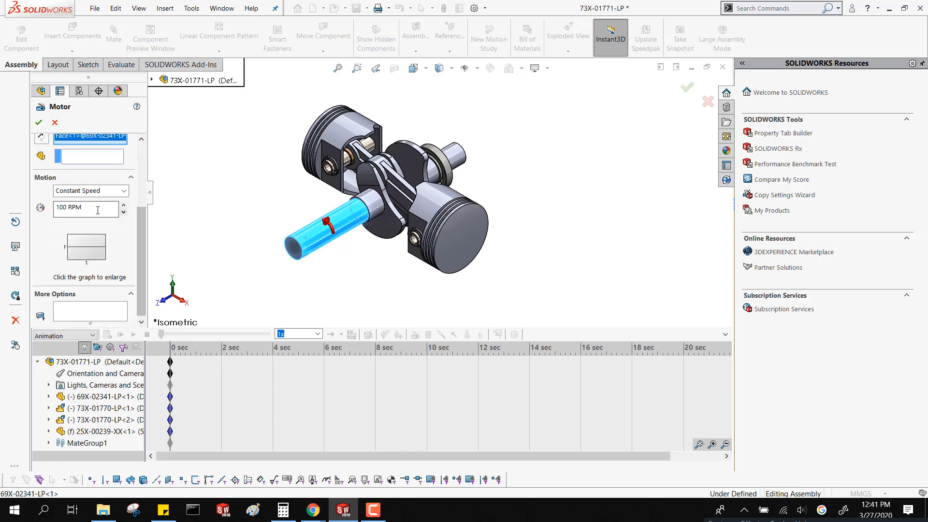
{"action": "left_click", "coordinate": [94, 192]}
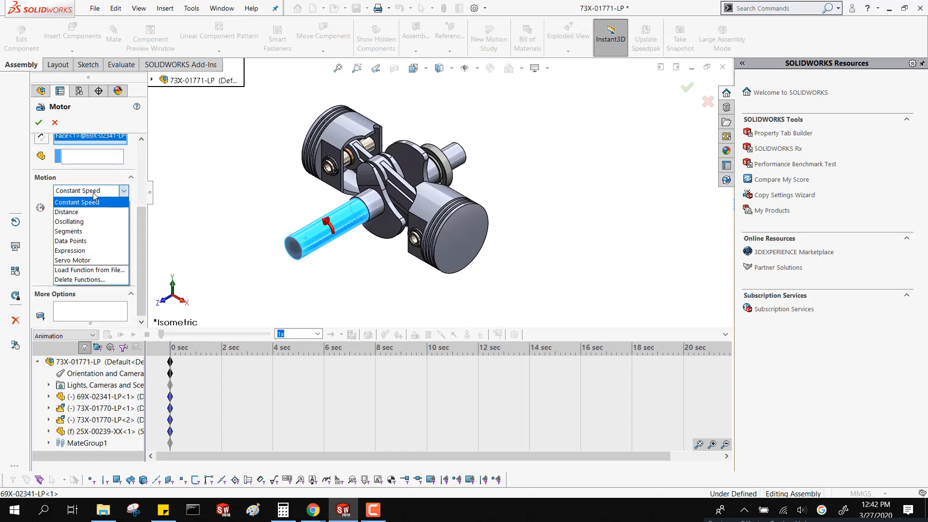
{"action": "left_click", "coordinate": [94, 193]}
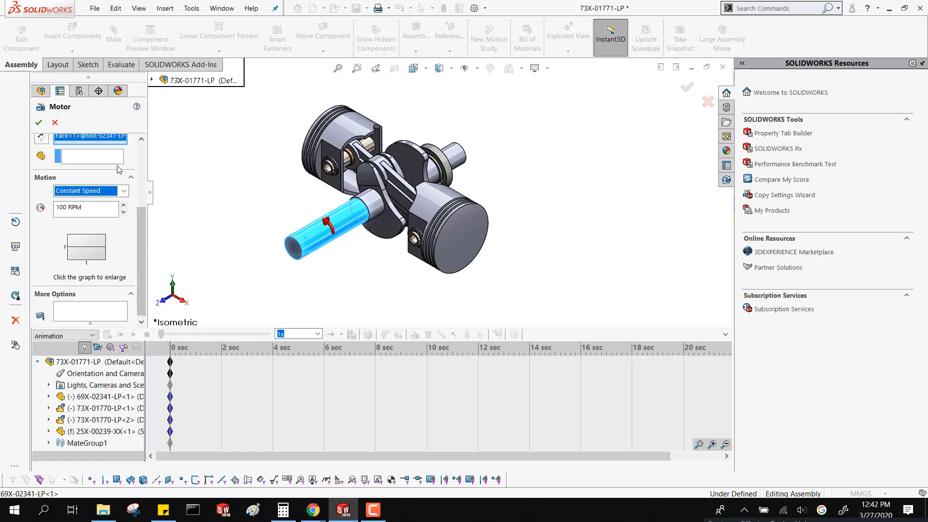
{"action": "left_click", "coordinate": [38, 122]}
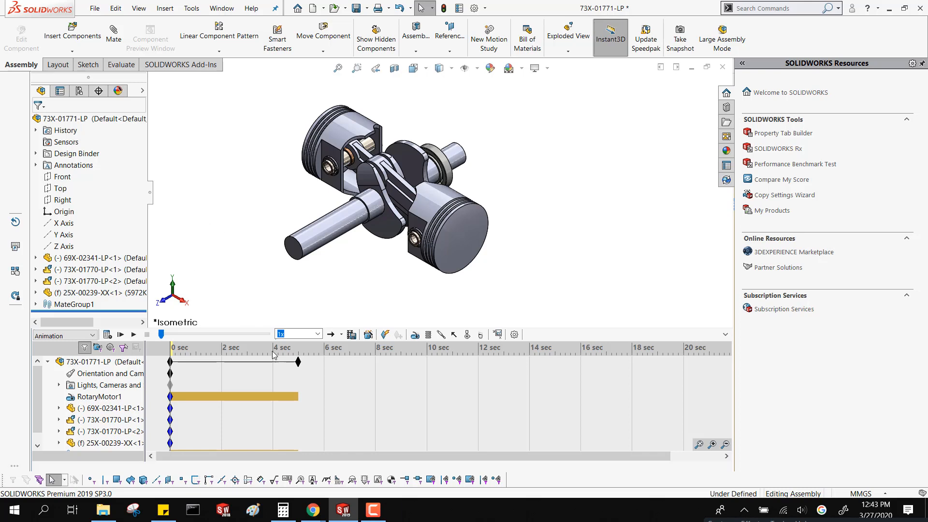
- Move the study's time to about 1.4 seconds and try to turn RotaryMotor1 off at that point
{"action": "left_click", "coordinate": [205, 384]}
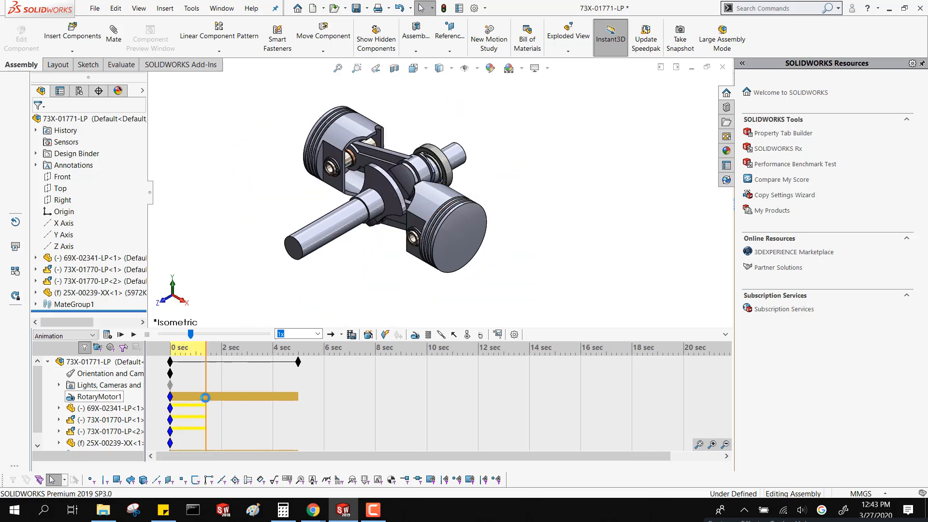
{"action": "right_click", "coordinate": [206, 396]}
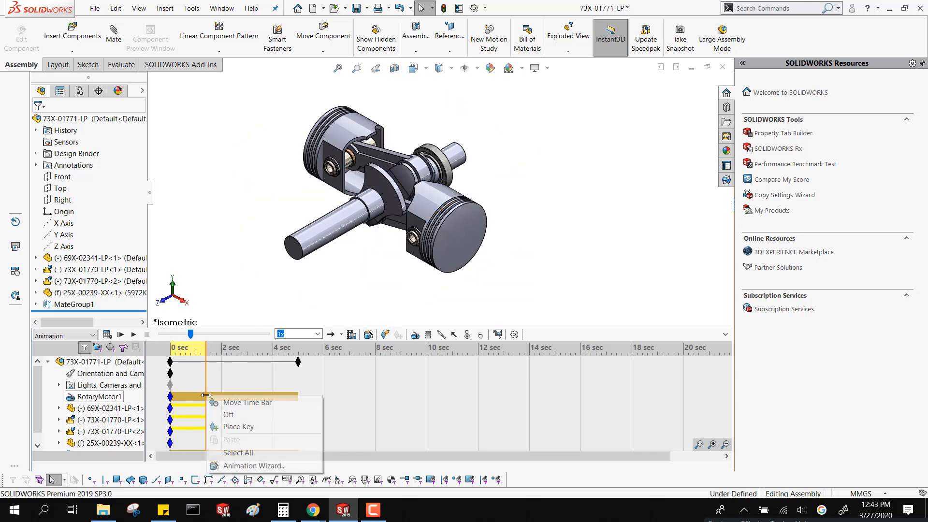
{"action": "left_click", "coordinate": [227, 415]}
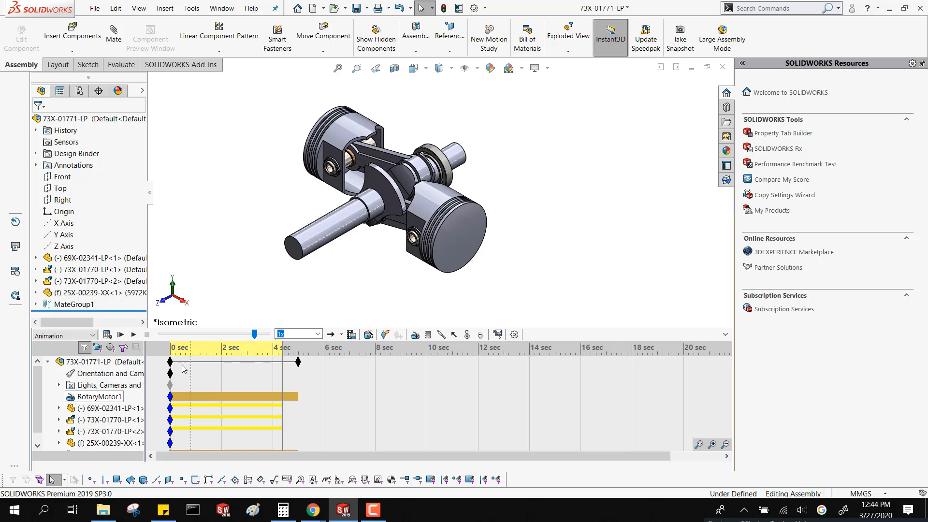
- Calculate the five-second crankshaft motion study and play back the animation
{"action": "left_click", "coordinate": [108, 336]}
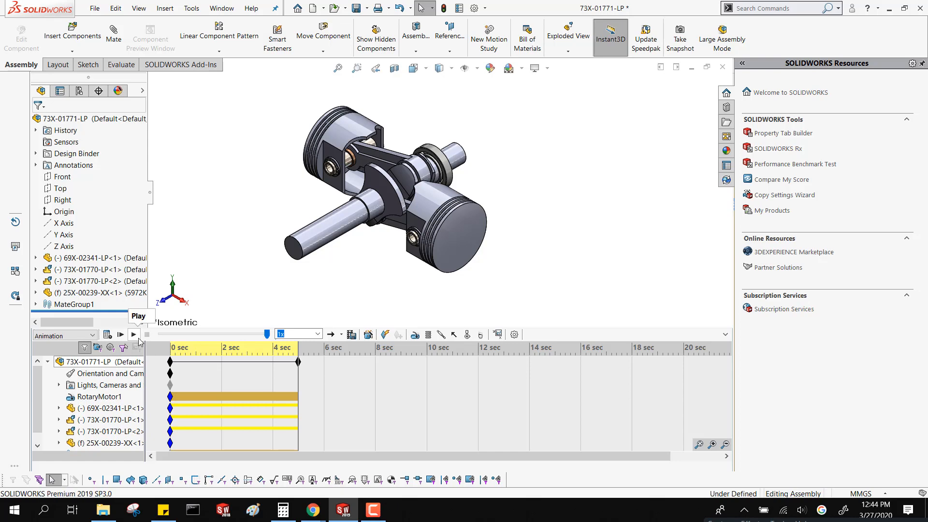
{"action": "left_click", "coordinate": [134, 336]}
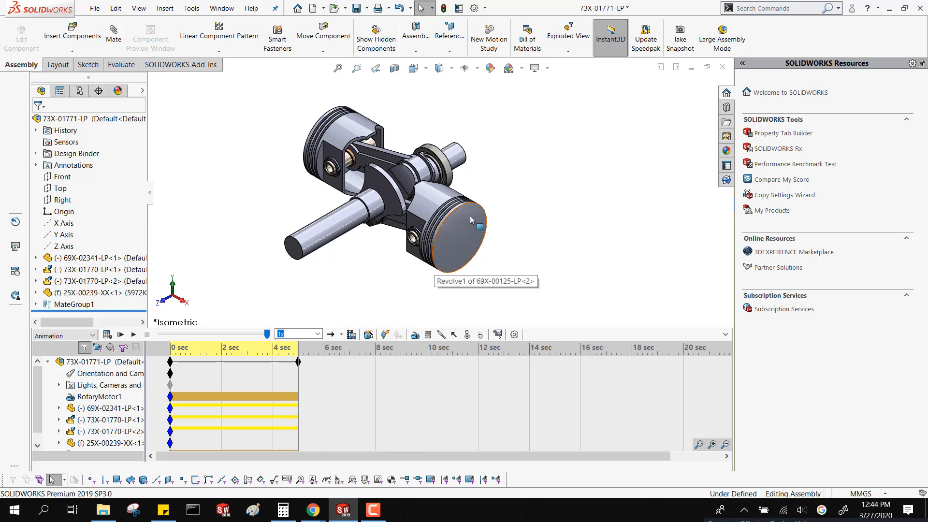
- Save the entire animation to the Desktop as AVI file 73X-01771-LP at 24 frames per second, with Microsoft Video 1 compression and recalculated results
{"action": "left_click", "coordinate": [352, 335]}
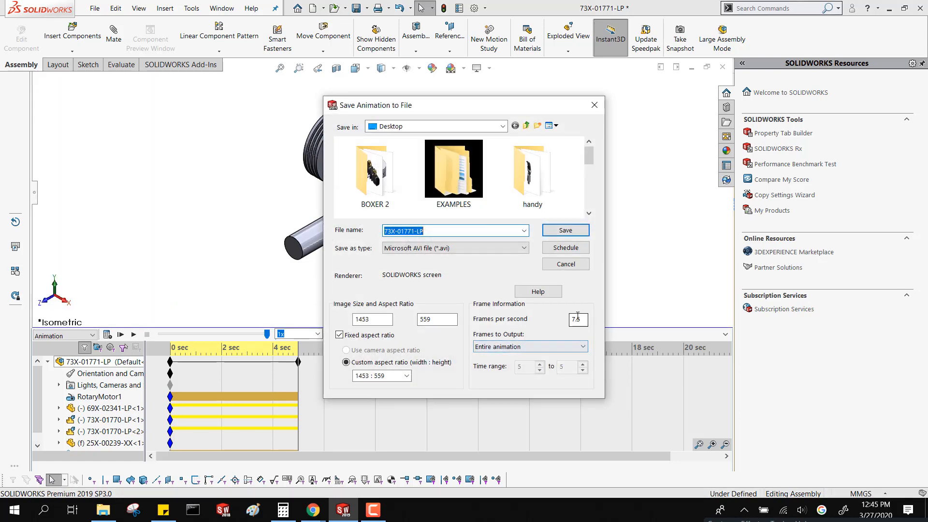
{"action": "double_click", "coordinate": [571, 324]}
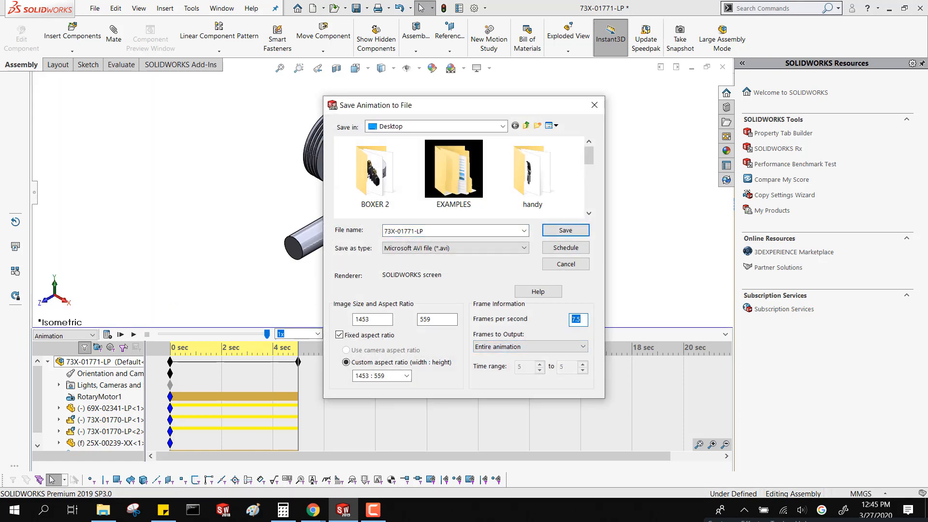
{"action": "type", "text": "24"}
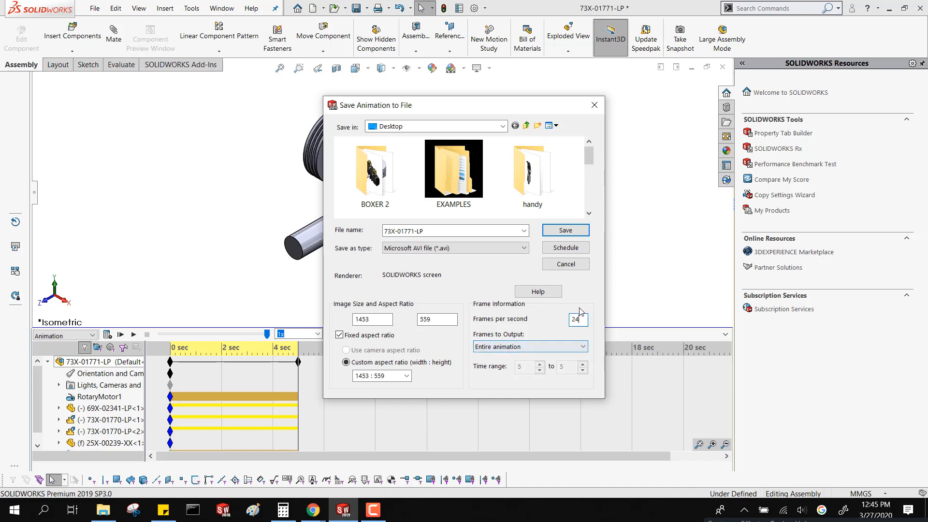
{"action": "left_click", "coordinate": [563, 232]}
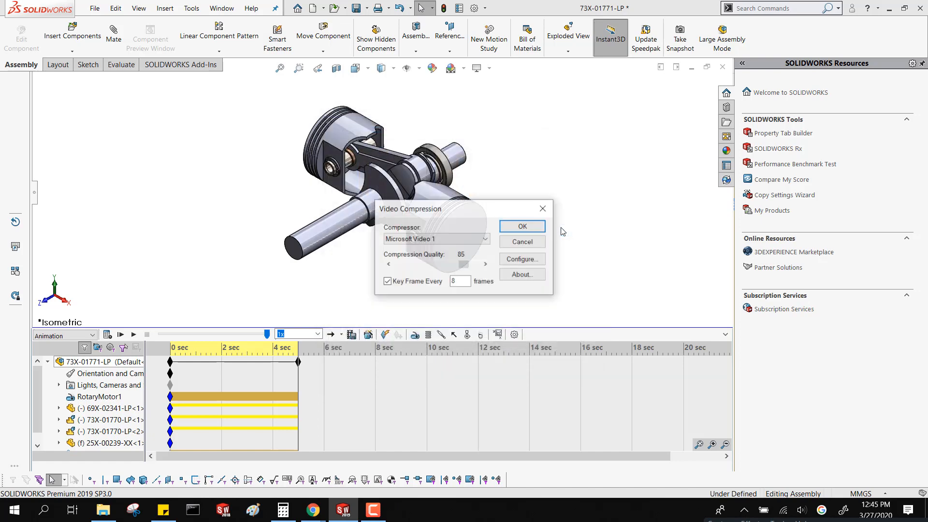
{"action": "left_click", "coordinate": [533, 229]}
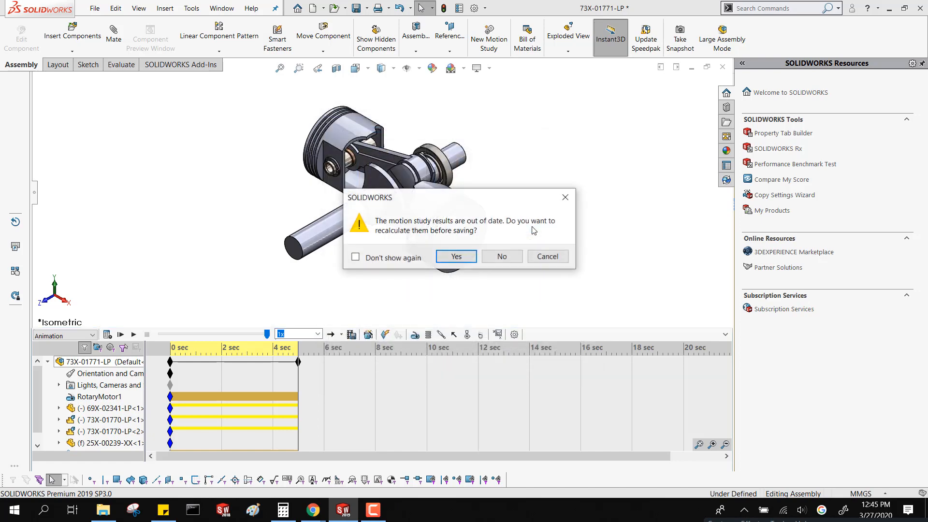
{"action": "left_click", "coordinate": [470, 261]}
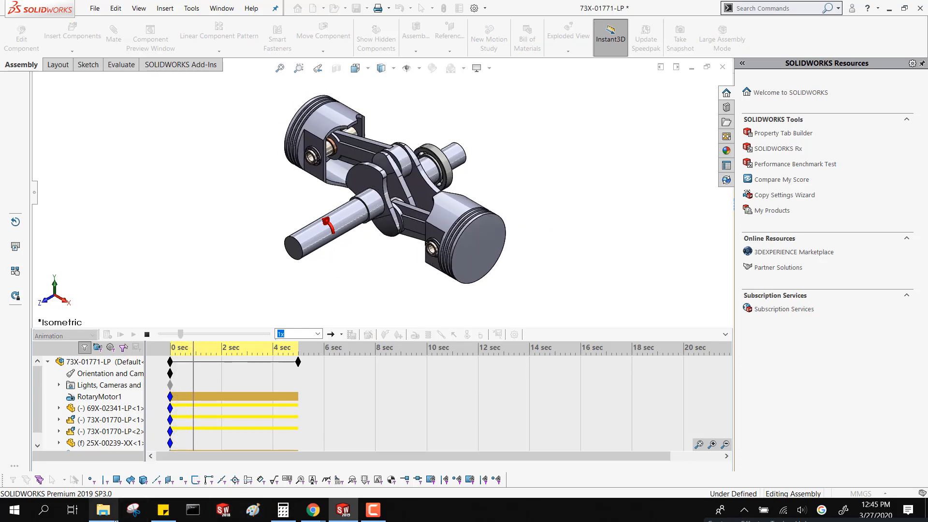
- Switch to File Explorer to check the Desktop for the saved 73X-01771-LP video, and return to the SOLIDWORKS assembly
{"action": "left_click", "coordinate": [113, 516]}
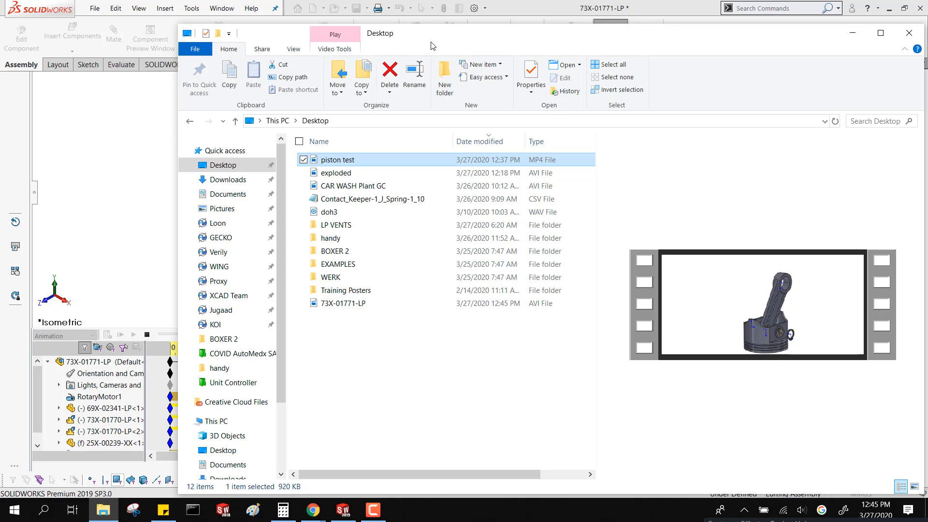
{"action": "left_click_drag", "start_coordinate": [433, 46], "coordinate": [665, 85]}
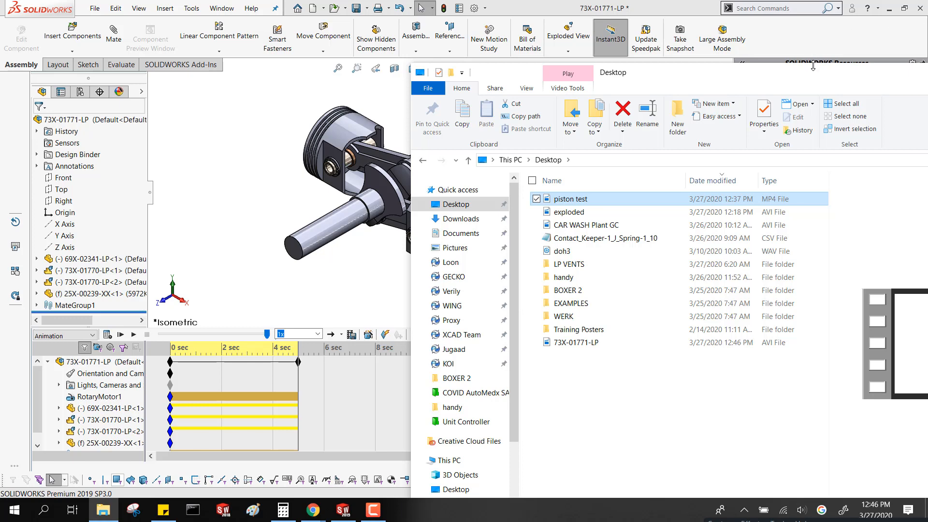
{"action": "left_click_drag", "start_coordinate": [816, 76], "coordinate": [457, 124]}
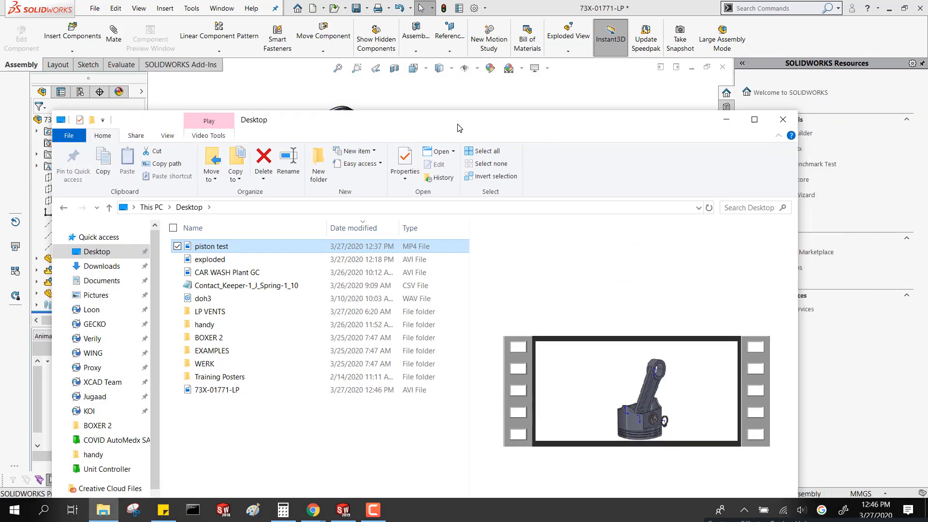
{"action": "left_click", "coordinate": [726, 123]}
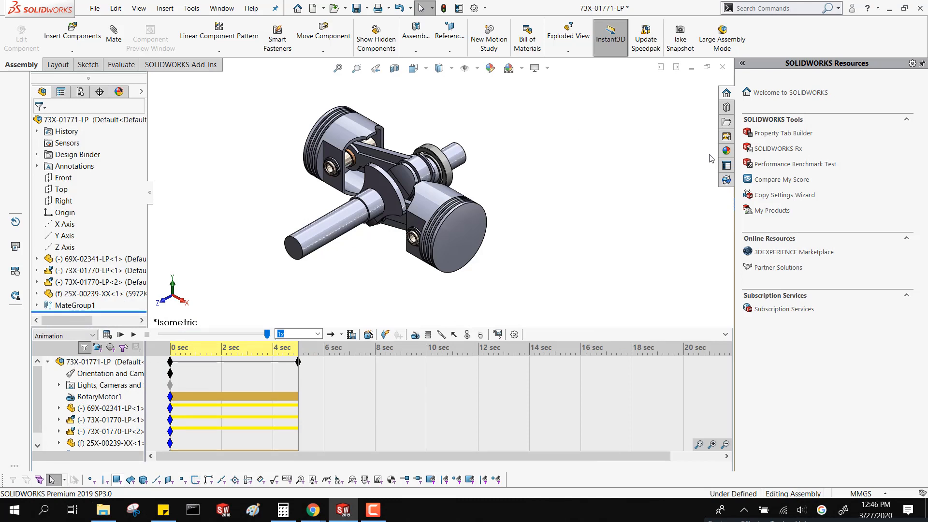
- Change the motion study type from Animation to Motion Analysis
{"action": "left_click", "coordinate": [111, 431]}
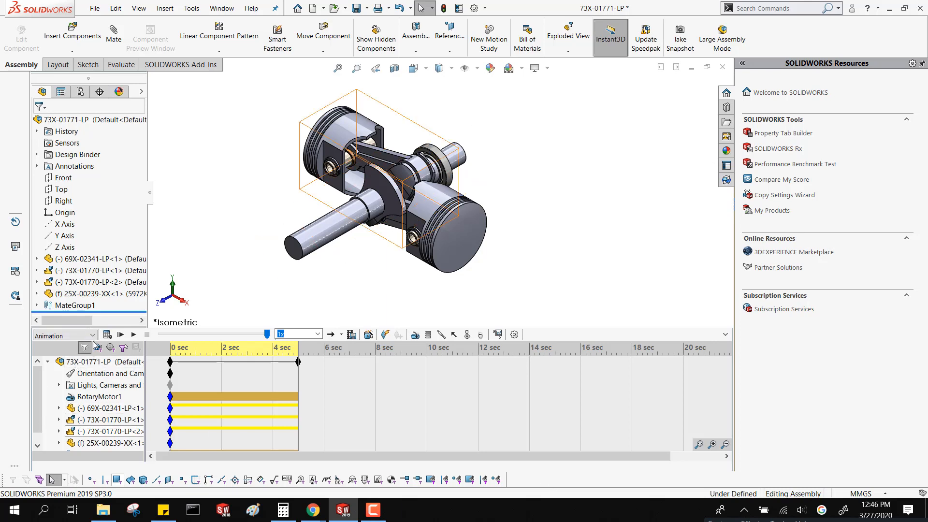
{"action": "left_click", "coordinate": [93, 338]}
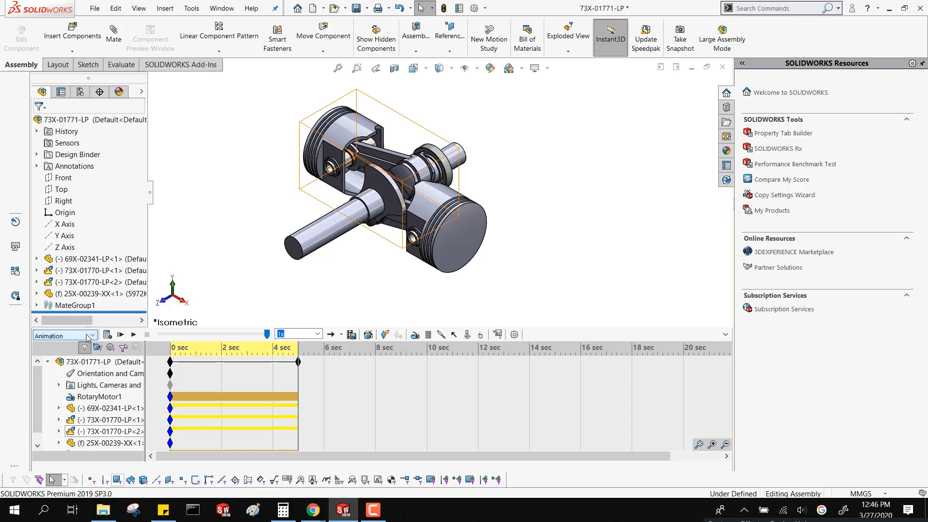
{"action": "left_click", "coordinate": [90, 336]}
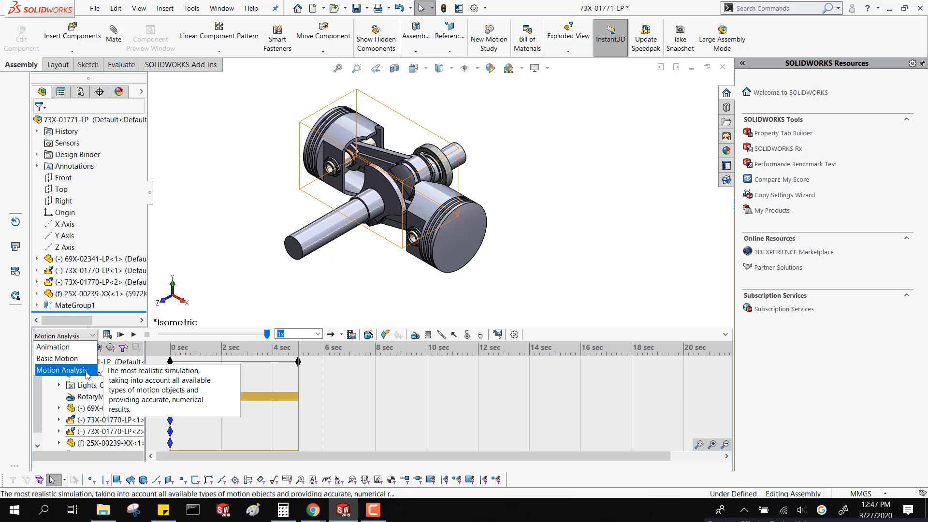
{"action": "left_click", "coordinate": [85, 371]}
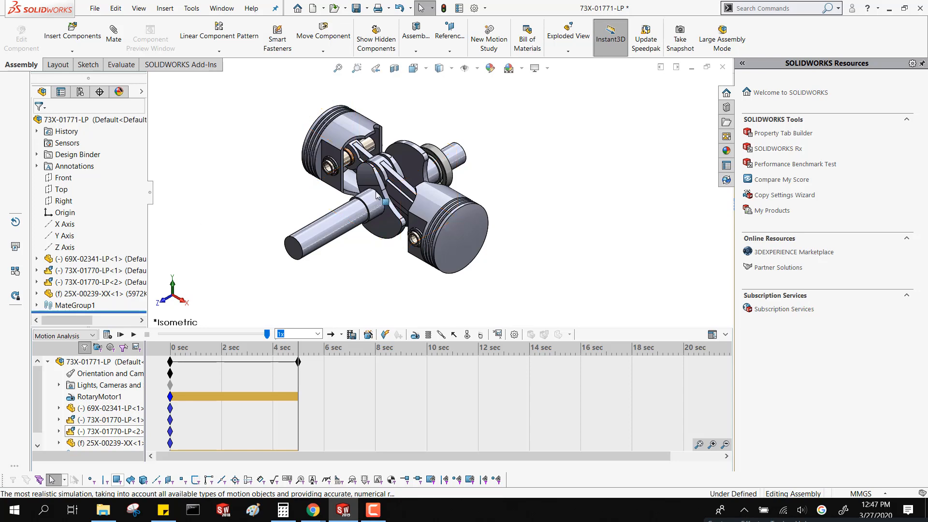
- Start a new results plot in the Displacement/Velocity/Acceleration category with Linear Velocity as its sub-category
{"action": "left_click", "coordinate": [496, 334]}
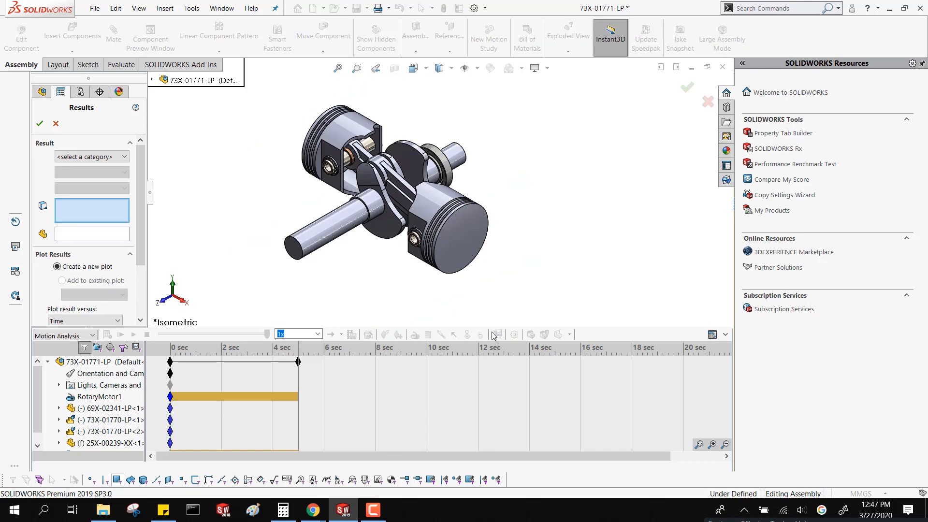
{"action": "left_click", "coordinate": [116, 159]}
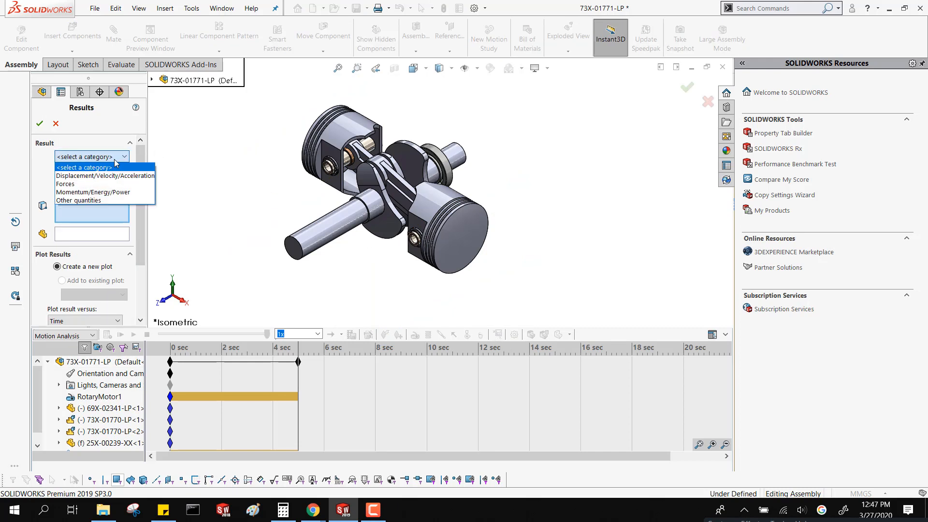
{"action": "left_click", "coordinate": [107, 200]}
{"action": "left_click", "coordinate": [101, 174]}
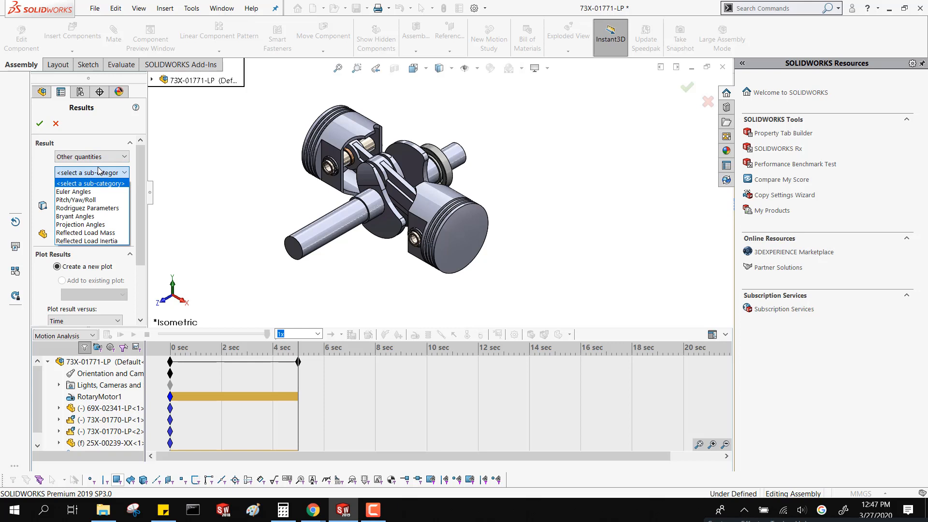
{"action": "left_click", "coordinate": [96, 158]}
{"action": "left_click", "coordinate": [97, 157]}
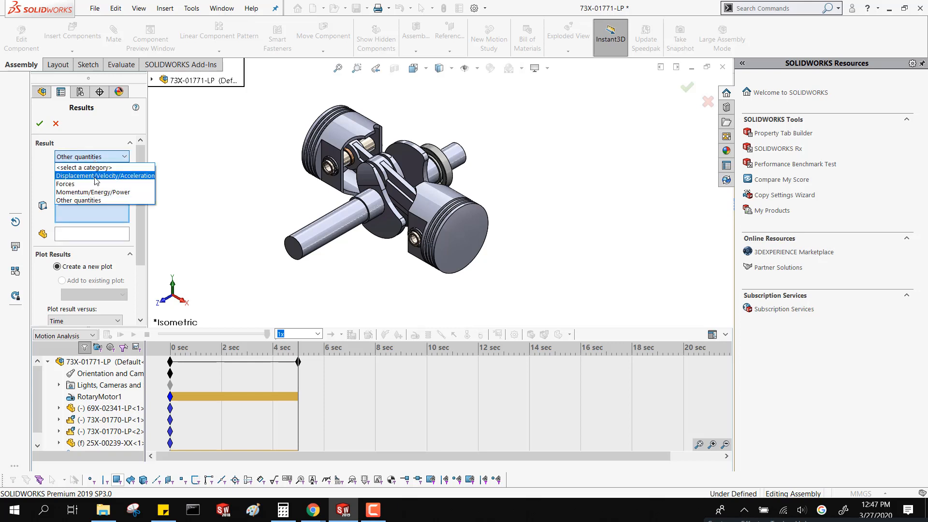
{"action": "left_click", "coordinate": [94, 177]}
{"action": "left_click", "coordinate": [95, 172]}
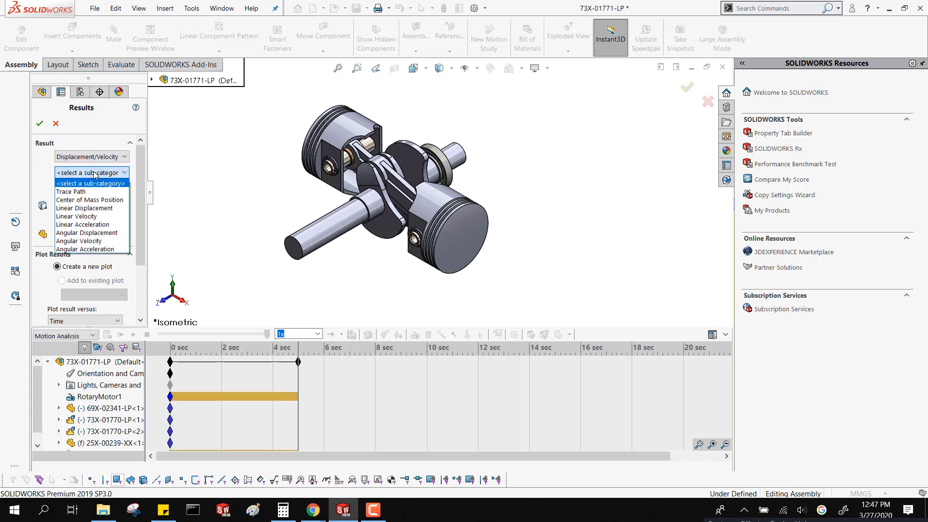
{"action": "left_click", "coordinate": [102, 219]}
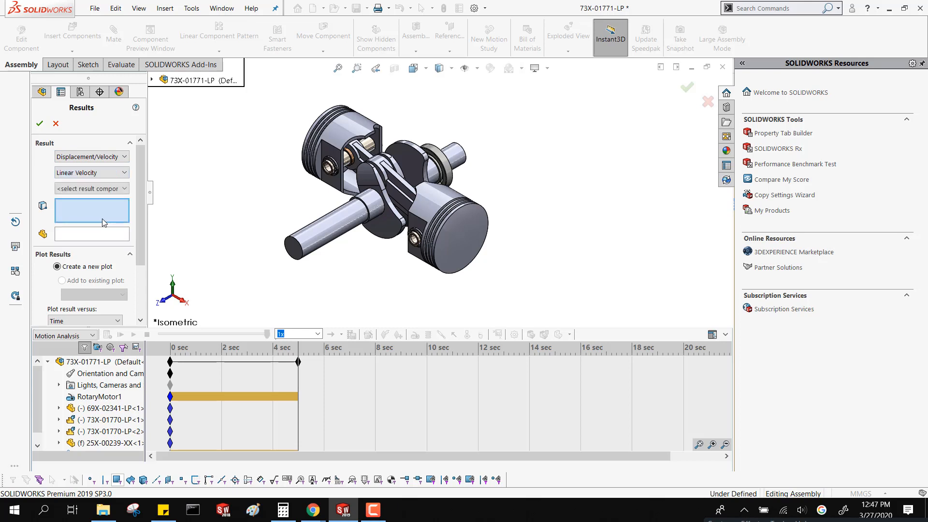
- Plot the X component against time for the front piston's flat end face, and update the initial animation state to the new positions
{"action": "left_click", "coordinate": [462, 237]}
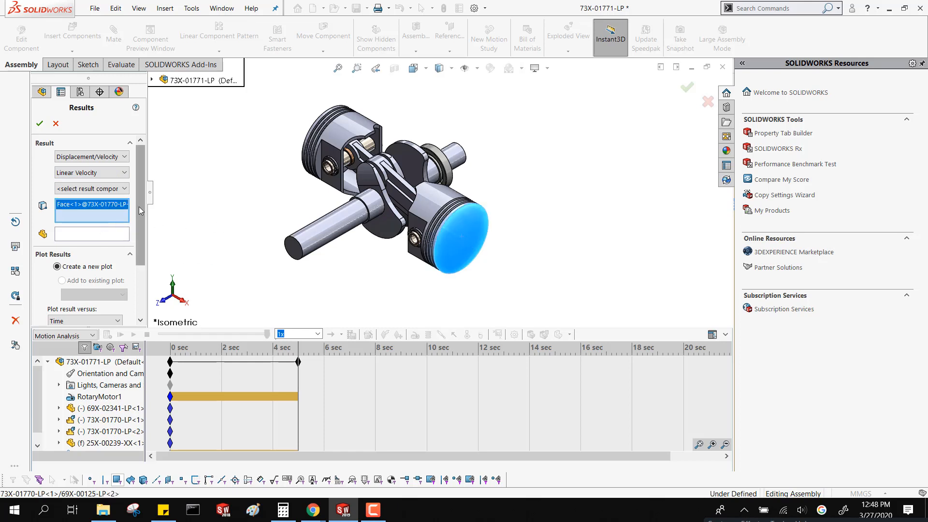
{"action": "scroll", "coordinate": [140, 222], "scroll_direction": "down", "scroll_amount": 3}
{"action": "left_click", "coordinate": [117, 250]}
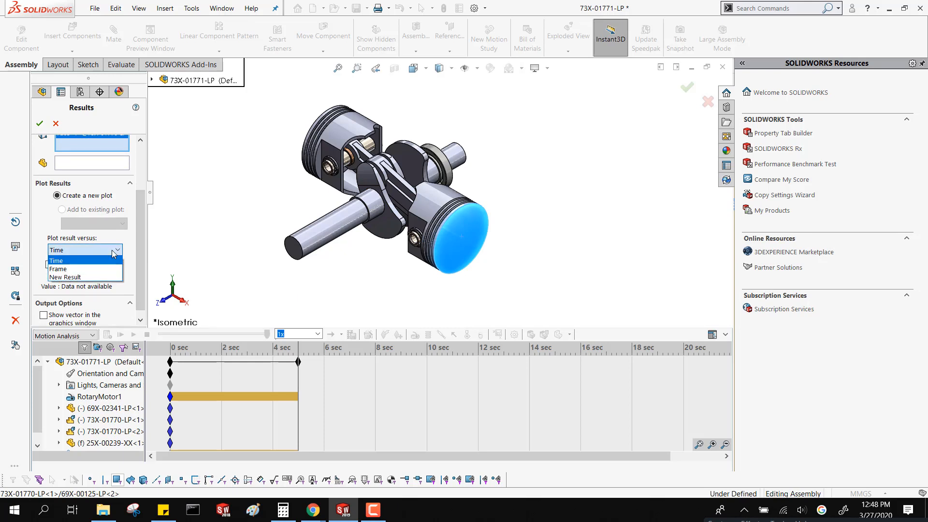
{"action": "left_click", "coordinate": [62, 257]}
{"action": "scroll", "coordinate": [102, 195], "scroll_direction": "up", "scroll_amount": 2}
{"action": "left_click", "coordinate": [95, 170]}
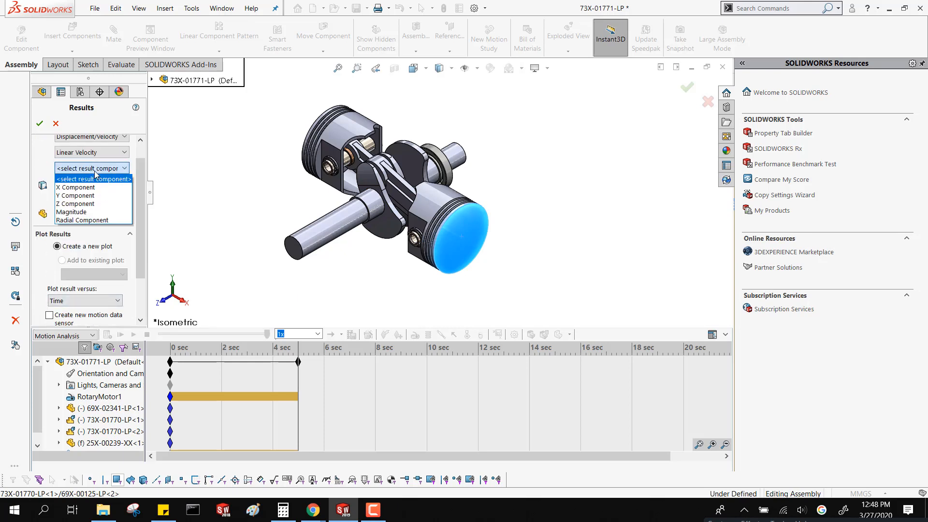
{"action": "left_click", "coordinate": [77, 187]}
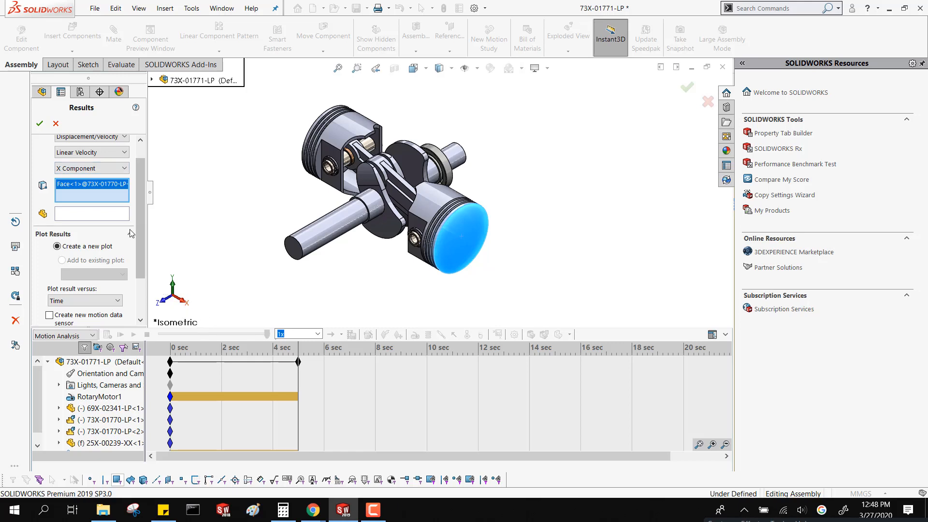
{"action": "left_click", "coordinate": [40, 124]}
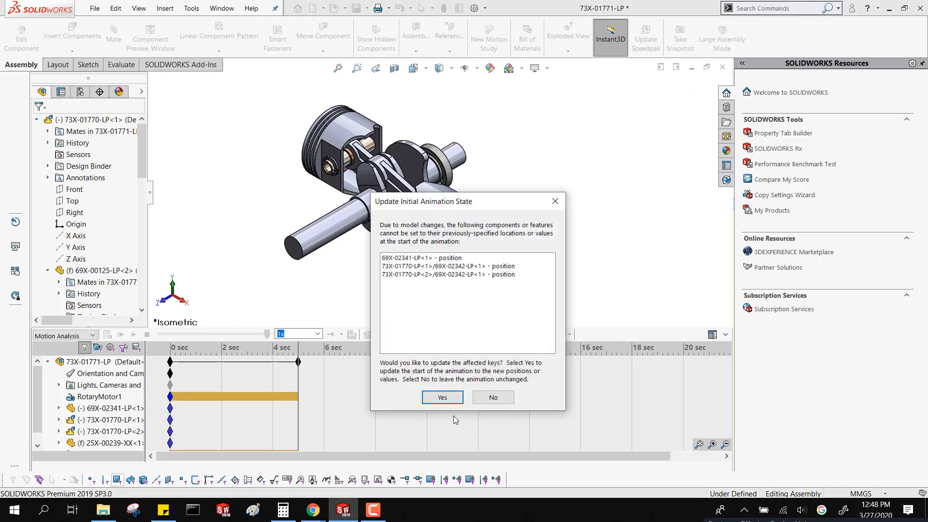
{"action": "left_click", "coordinate": [443, 397]}
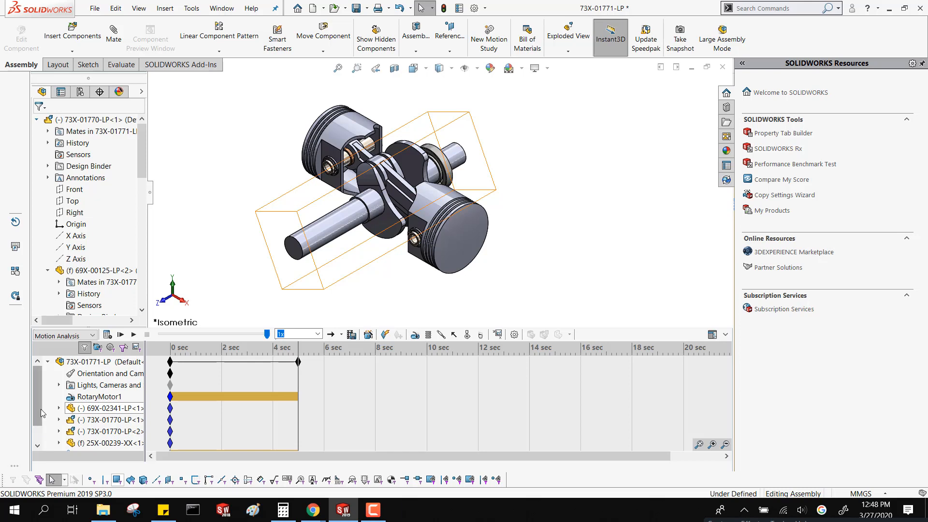
- Try to bring up the velocity plot by hiding and re-showing it, and check behind the assembly window for it
{"action": "left_click_drag", "start_coordinate": [38, 412], "coordinate": [46, 470]}
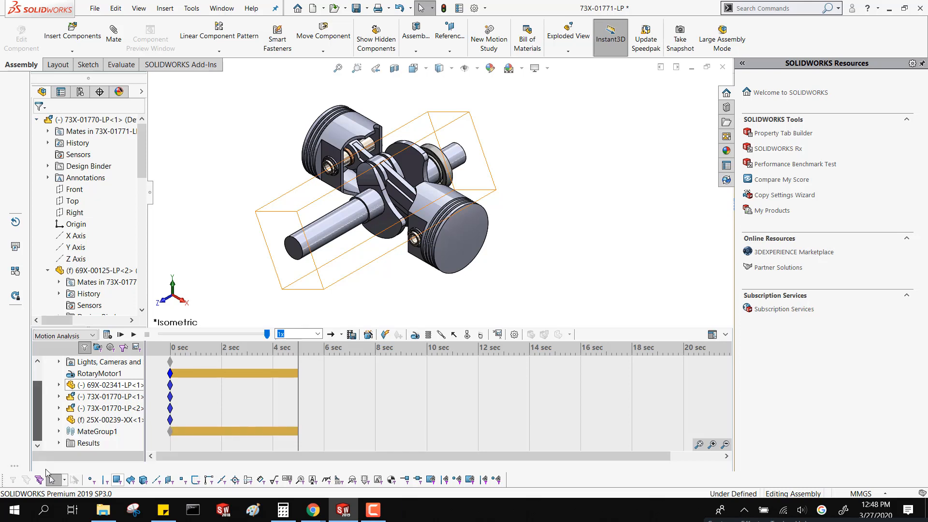
{"action": "left_click", "coordinate": [59, 443]}
{"action": "right_click", "coordinate": [102, 443]}
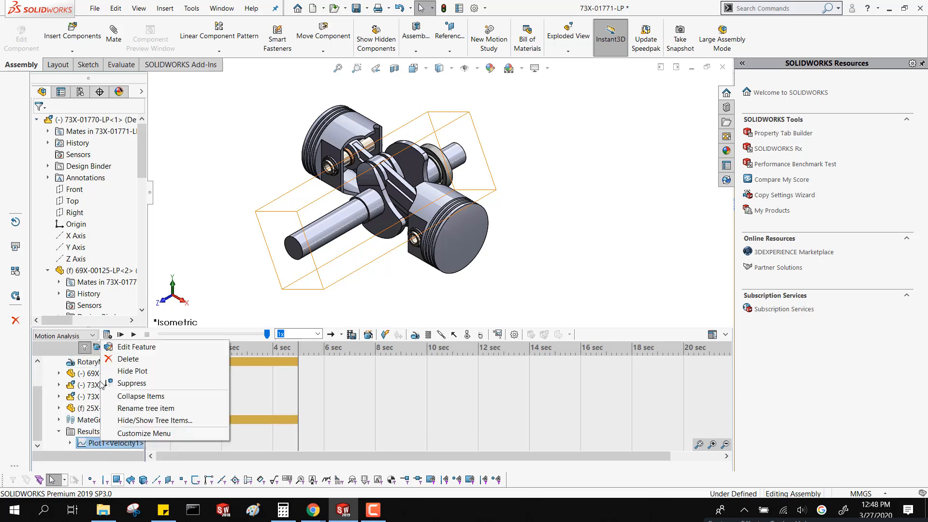
{"action": "left_click", "coordinate": [128, 383]}
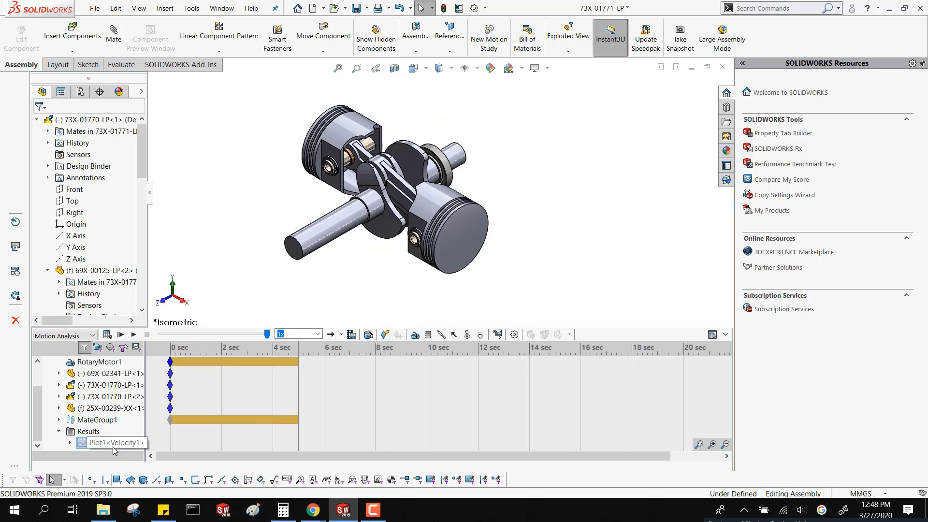
{"action": "right_click", "coordinate": [112, 446]}
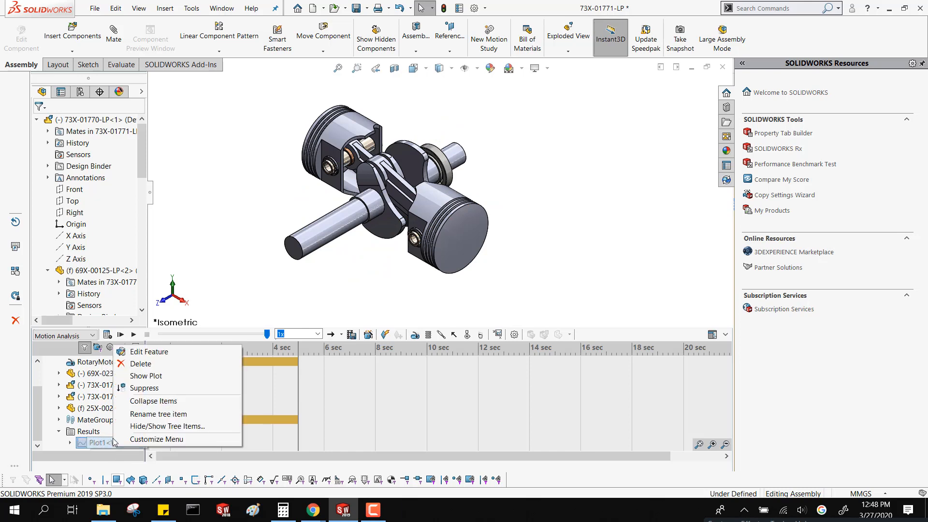
{"action": "left_click", "coordinate": [122, 376]}
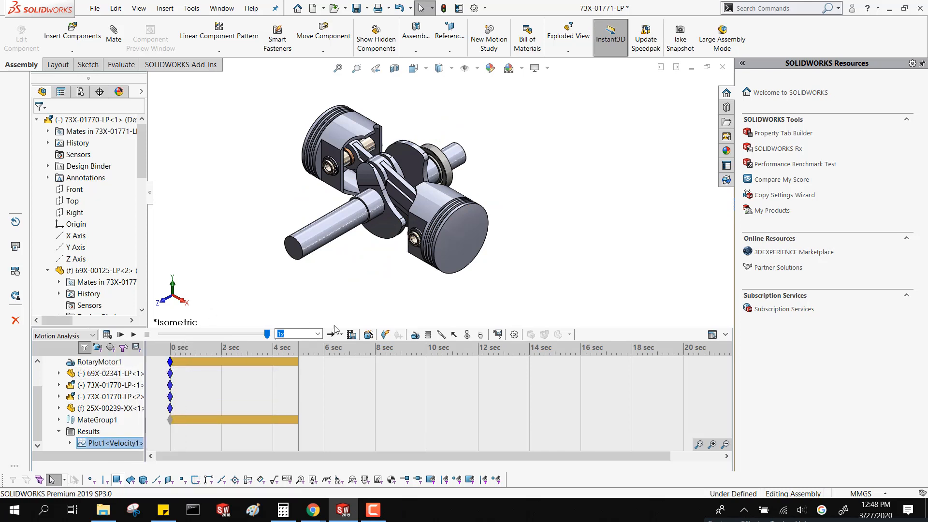
{"action": "left_click", "coordinate": [343, 511]}
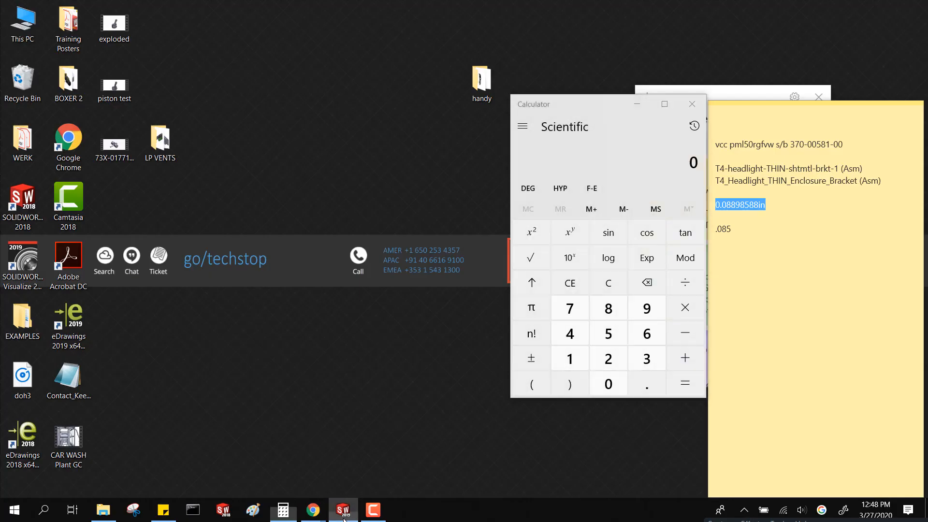
{"action": "left_click", "coordinate": [344, 519]}
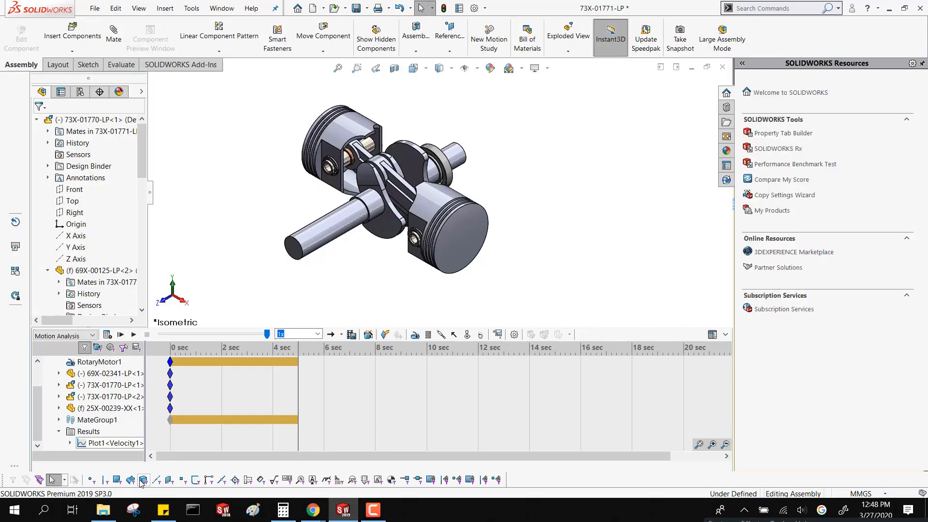
{"action": "scroll", "coordinate": [416, 299], "scroll_direction": "up", "scroll_amount": 1}
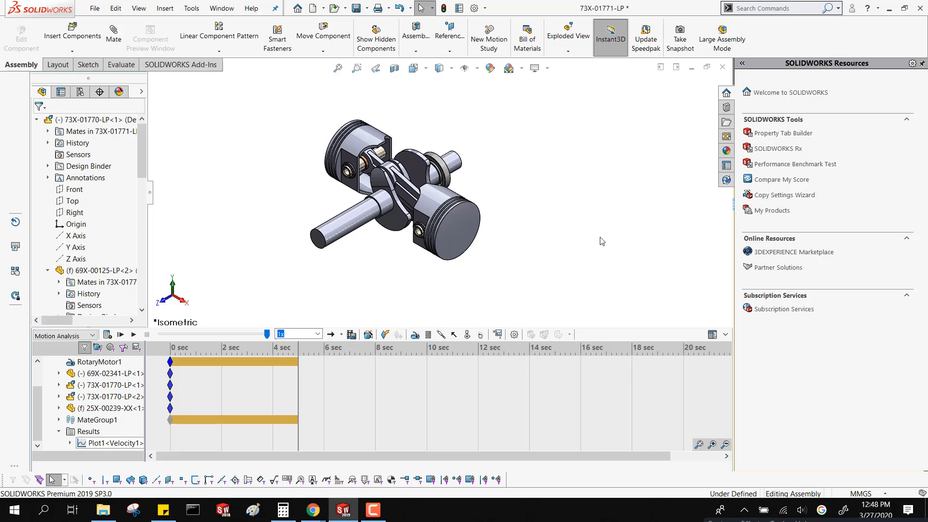
- Expand the velocity plot's entries in the results and retry hiding and showing the plot
{"action": "left_click", "coordinate": [71, 442]}
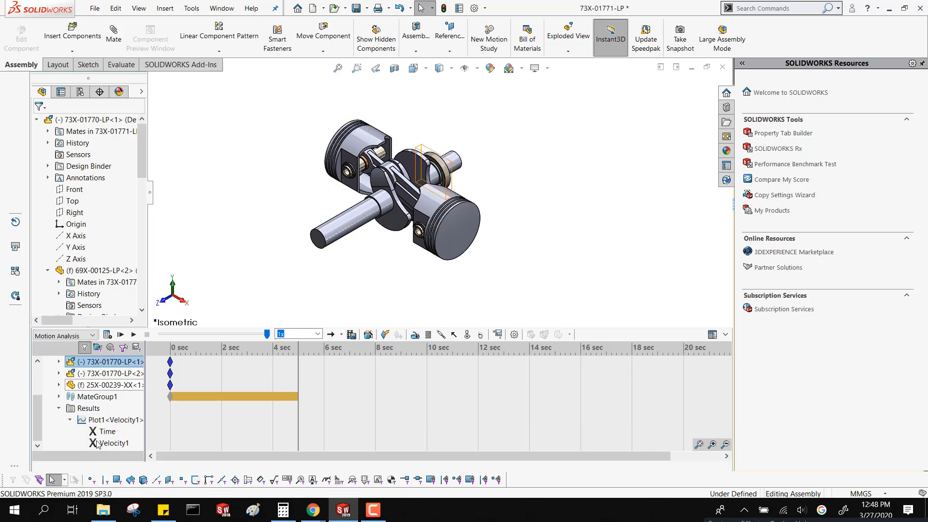
{"action": "right_click", "coordinate": [99, 420]}
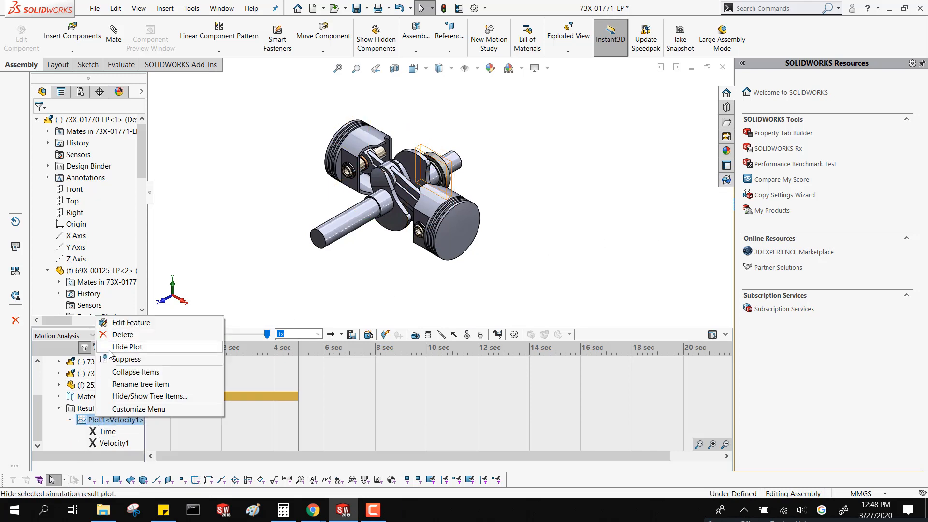
{"action": "left_click", "coordinate": [109, 347]}
{"action": "right_click", "coordinate": [110, 420]}
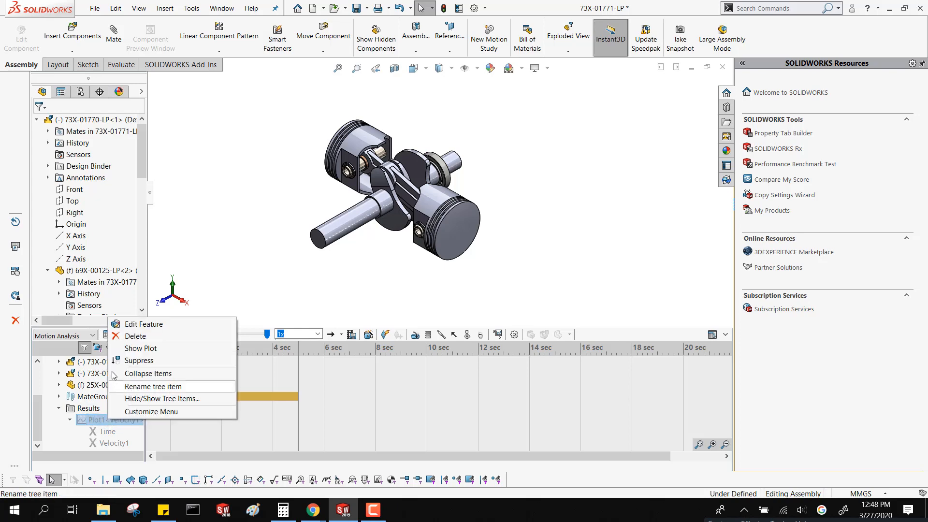
{"action": "left_click", "coordinate": [116, 348]}
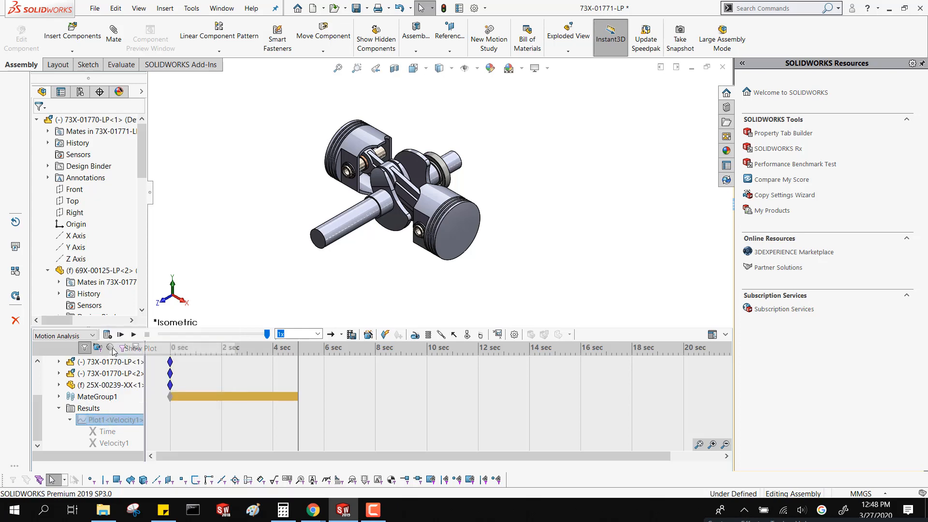
- Update the initial animation state to the new positions and calculate the motion study
{"action": "left_click", "coordinate": [207, 268]}
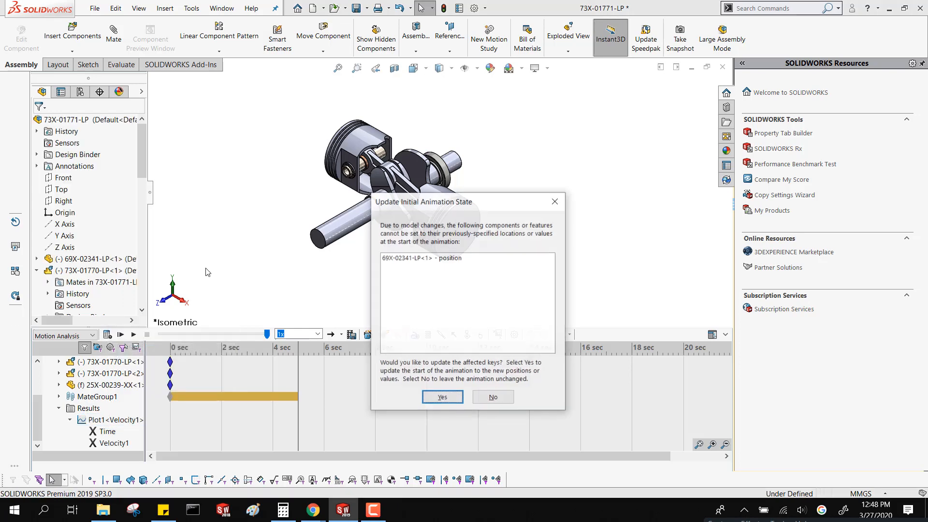
{"action": "left_click", "coordinate": [441, 397]}
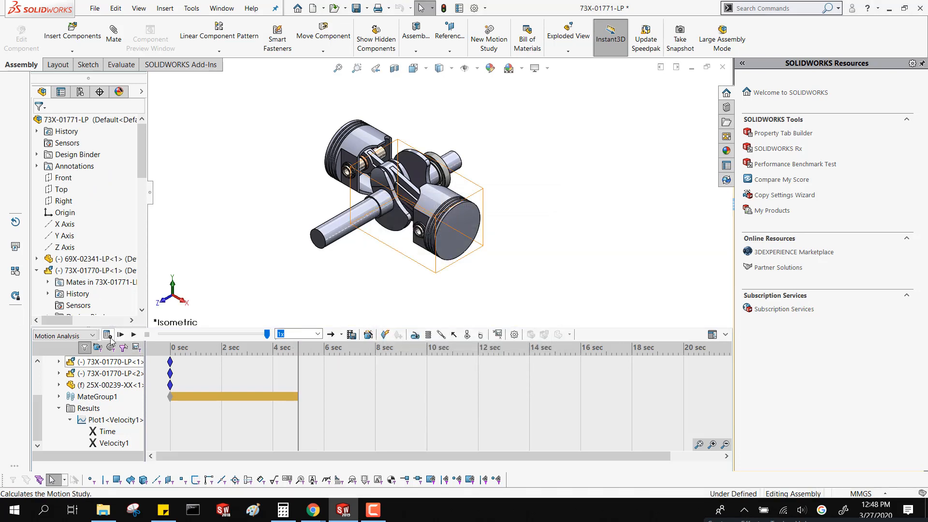
{"action": "left_click", "coordinate": [108, 335]}
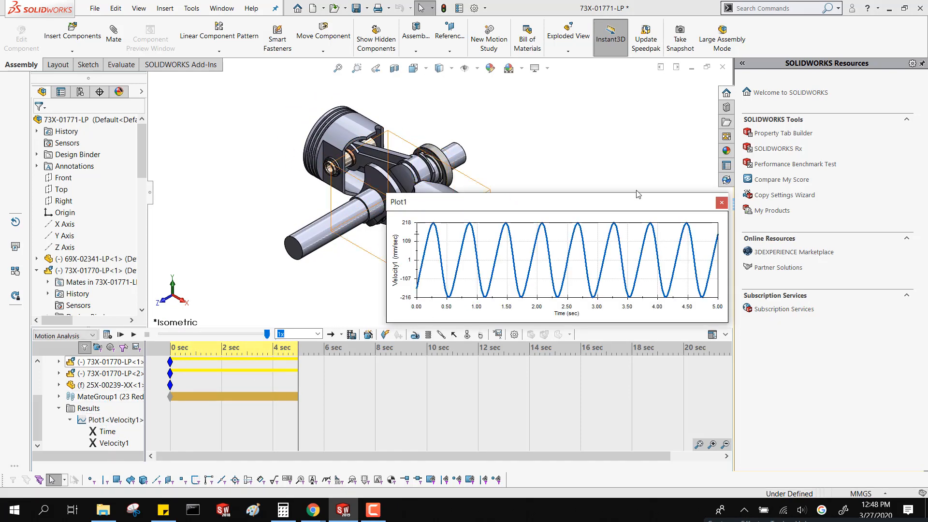
- Move the velocity plot clear of the assembly, examine the piston velocity curve over time, and close the plot
{"action": "left_click_drag", "start_coordinate": [638, 203], "coordinate": [583, 128]}
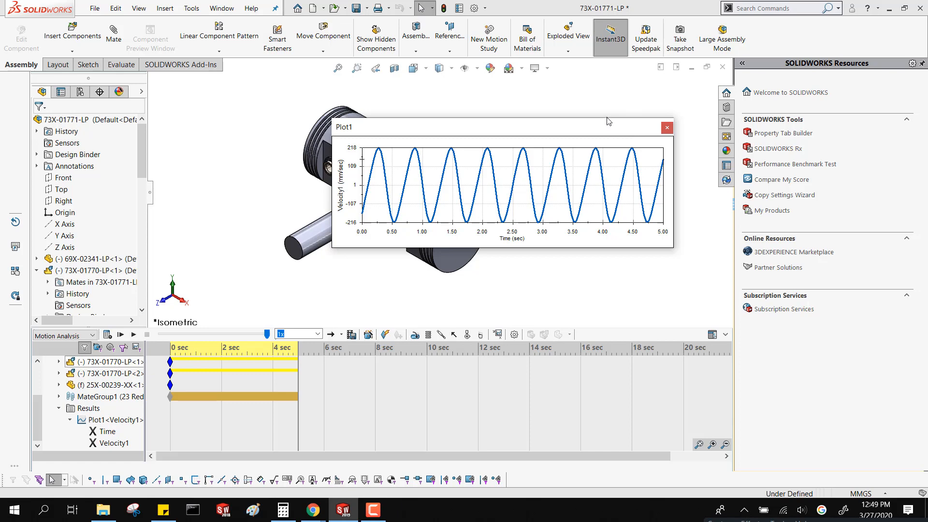
{"action": "left_click_drag", "start_coordinate": [606, 129], "coordinate": [274, 46]}
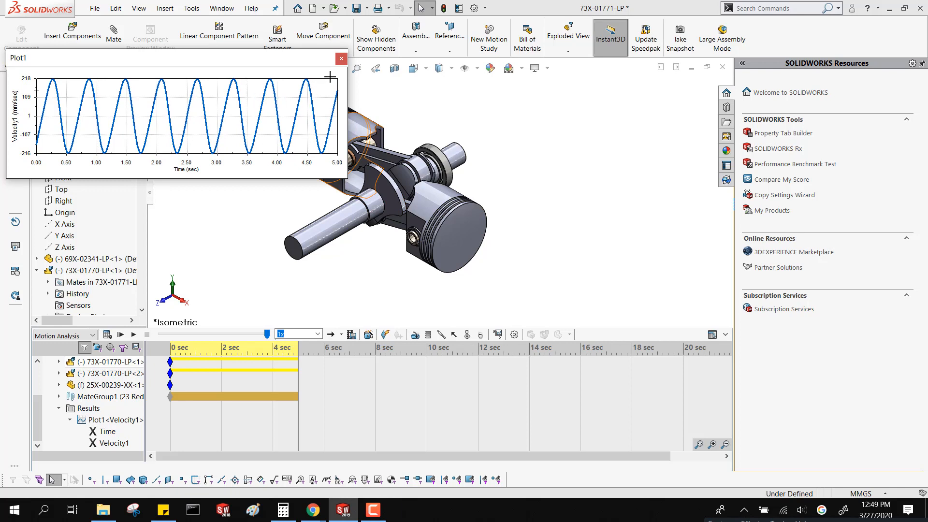
{"action": "left_click", "coordinate": [341, 59]}
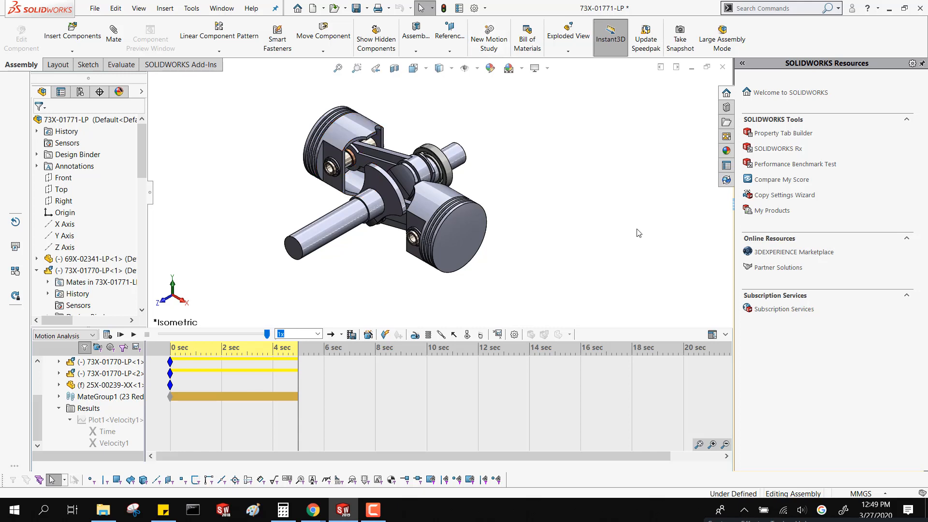
- Close the crankshaft assembly and open the Cam Synthesis assembly from the recent documents
{"action": "left_click", "coordinate": [722, 67]}
{"action": "left_click", "coordinate": [489, 344]}
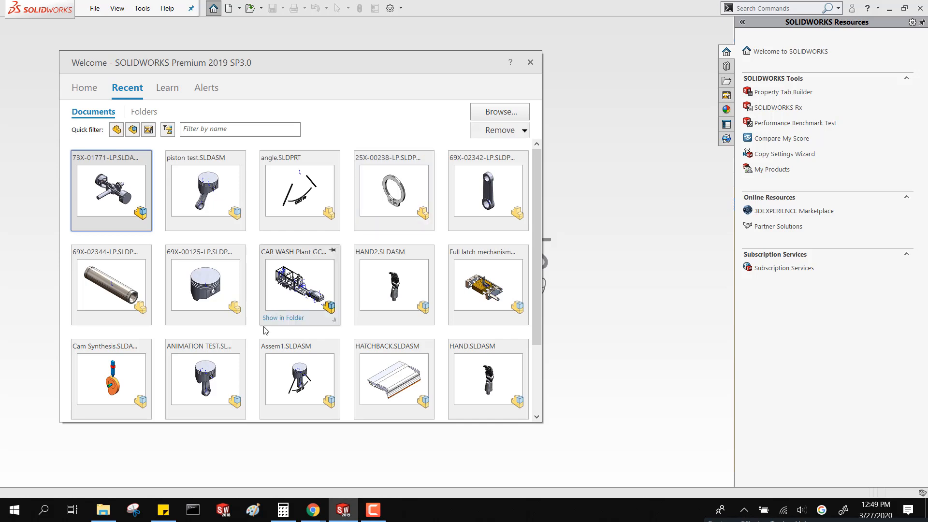
{"action": "left_click", "coordinate": [145, 382]}
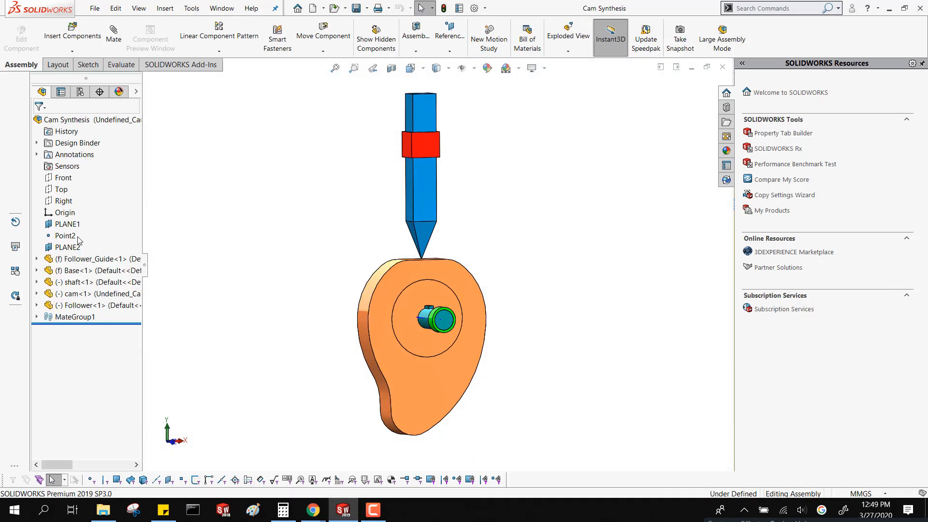
- Create a new motion study for the cam assembly and set its type to Motion Analysis
{"action": "left_click", "coordinate": [164, 8]}
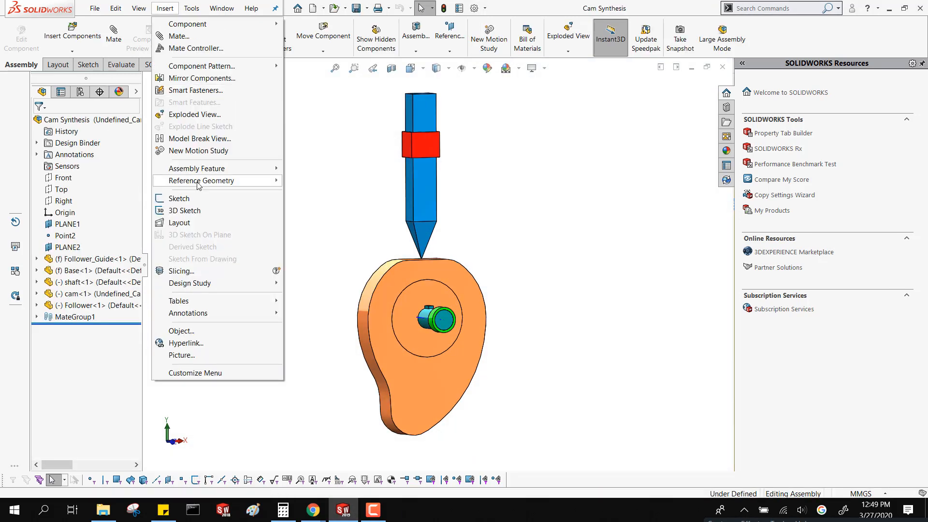
{"action": "left_click", "coordinate": [185, 155]}
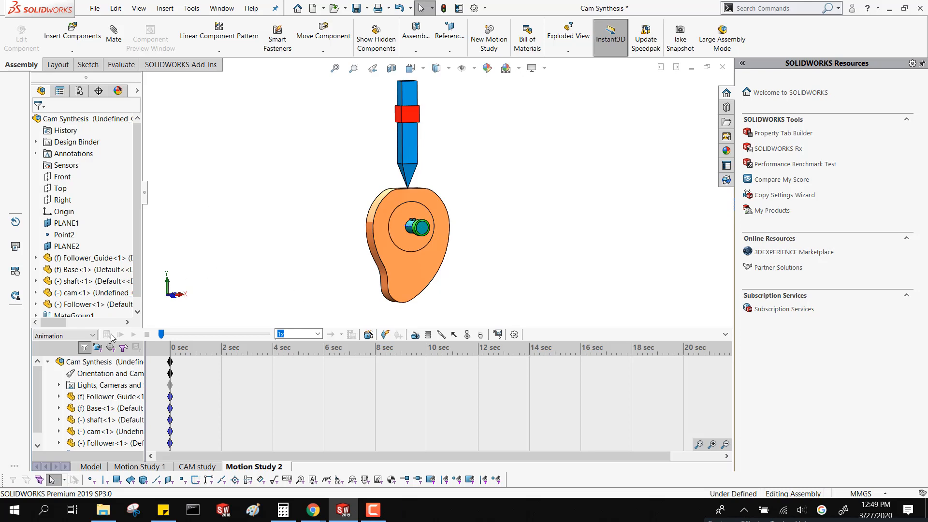
{"action": "left_click", "coordinate": [87, 336]}
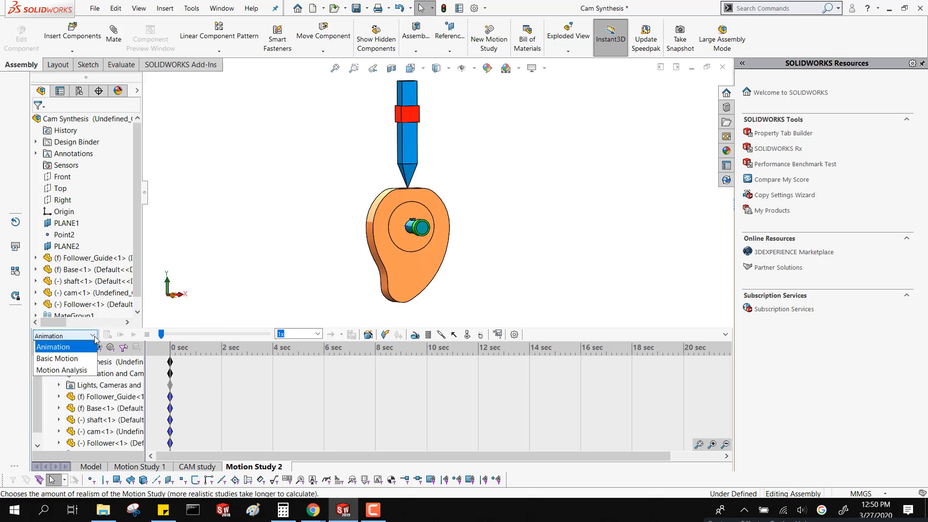
{"action": "left_click", "coordinate": [91, 373]}
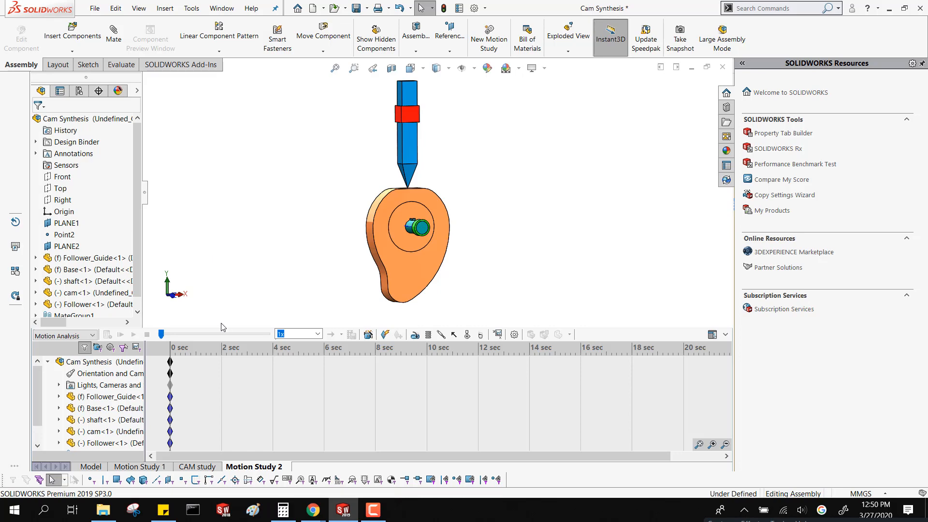
- Start a rotary motor on the base's axis at the end of the cam shaft and define its motion by Segments
{"action": "scroll", "coordinate": [398, 210], "scroll_direction": "down", "scroll_amount": 2}
{"action": "scroll", "coordinate": [399, 208], "scroll_direction": "down", "scroll_amount": 2}
{"action": "middle_click_drag", "start_coordinate": [398, 207], "coordinate": [434, 181]}
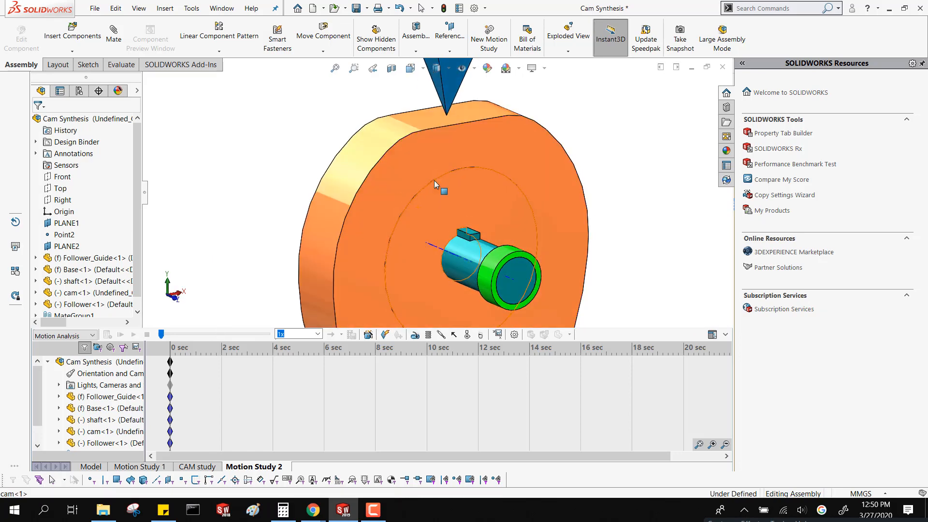
{"action": "scroll", "coordinate": [411, 162], "scroll_direction": "up", "scroll_amount": 9}
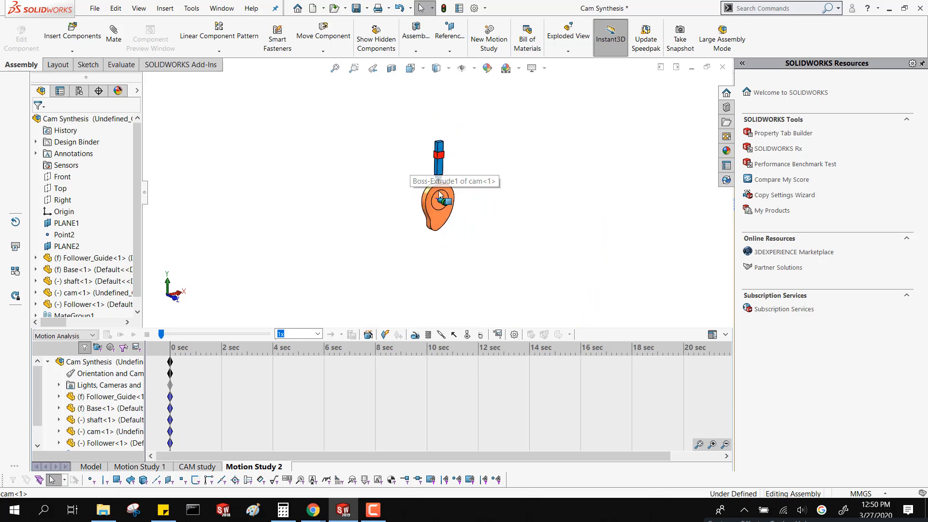
{"action": "scroll", "coordinate": [440, 200], "scroll_direction": "down", "scroll_amount": 2}
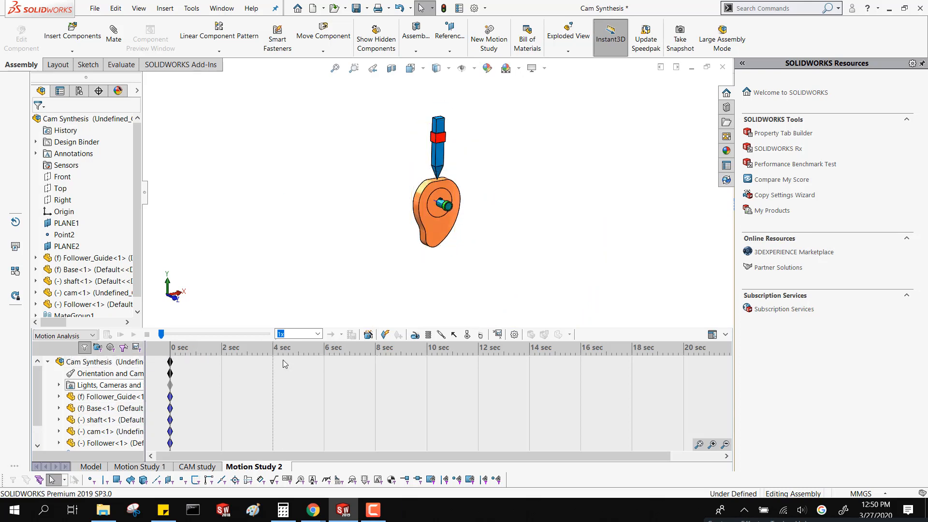
{"action": "left_click", "coordinate": [415, 334]}
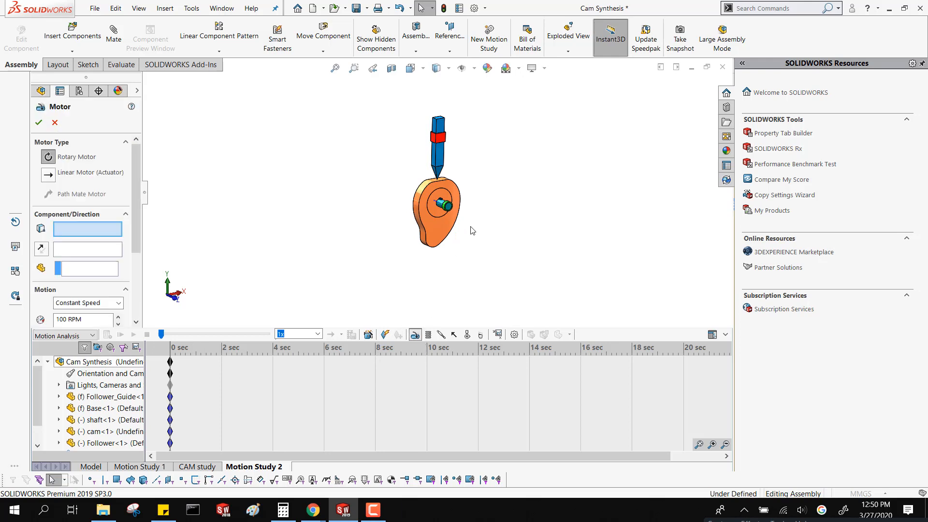
{"action": "scroll", "coordinate": [473, 230], "scroll_direction": "down", "scroll_amount": 3}
{"action": "left_click", "coordinate": [434, 207]}
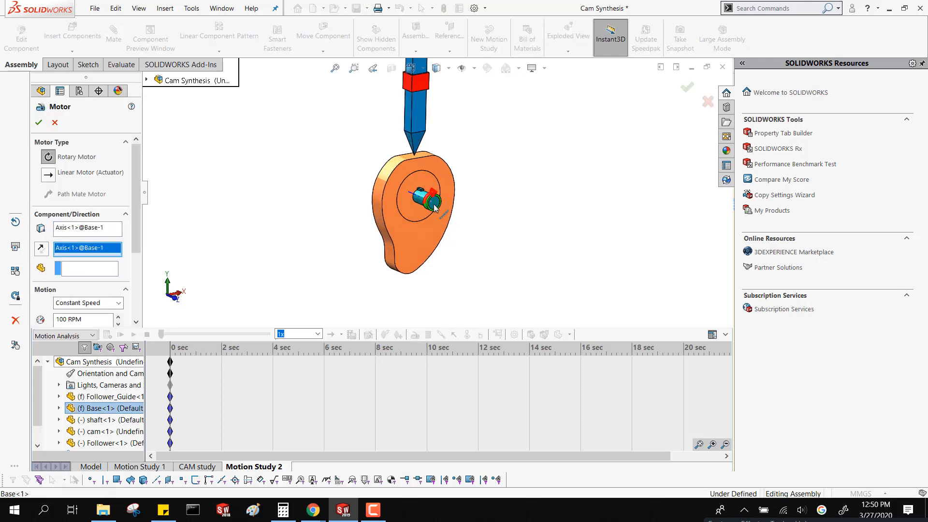
{"action": "left_click", "coordinate": [80, 305]}
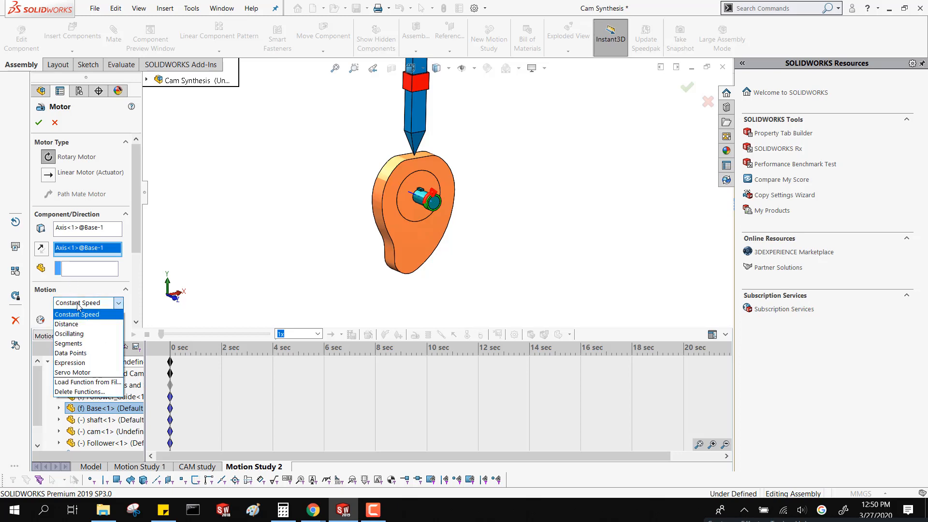
{"action": "left_click", "coordinate": [82, 343]}
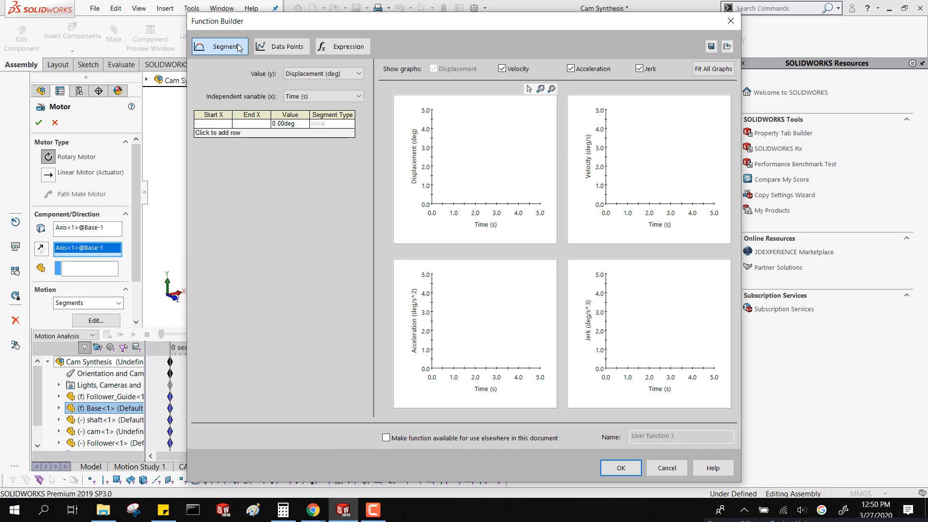
- Add a motor segment ending at 360 with a displacement of 360 deg, and set the independent variable to Cycle Angle (deg)
{"action": "left_click", "coordinate": [219, 134]}
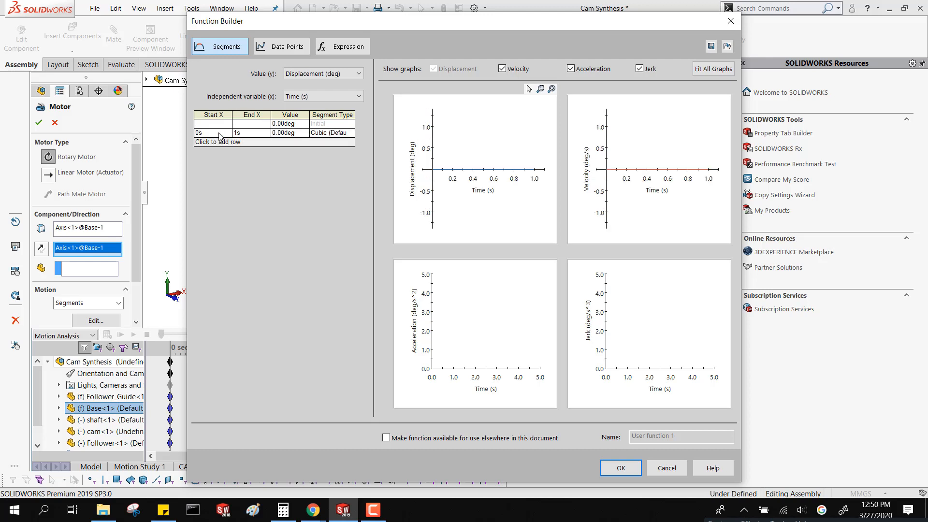
{"action": "left_click", "coordinate": [250, 136]}
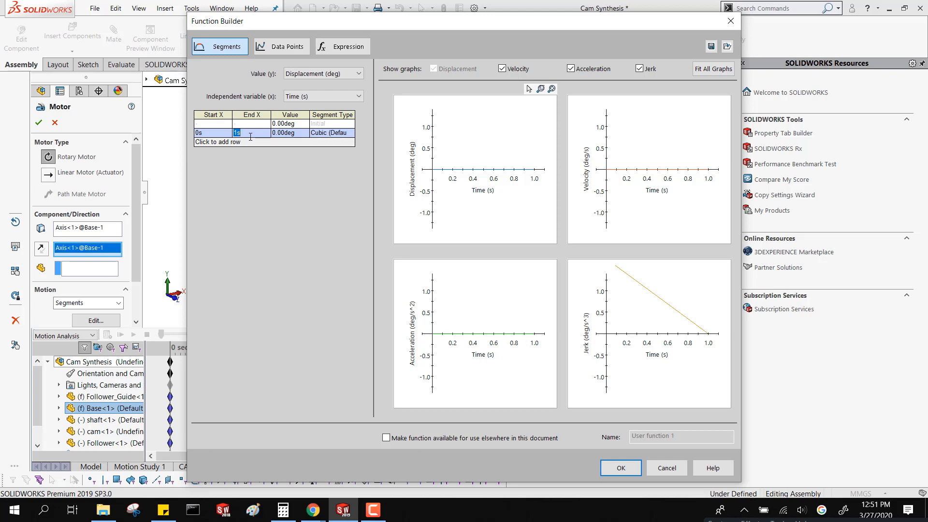
{"action": "type", "text": "360"}
{"action": "left_click", "coordinate": [277, 137]}
{"action": "type", "text": "360"}
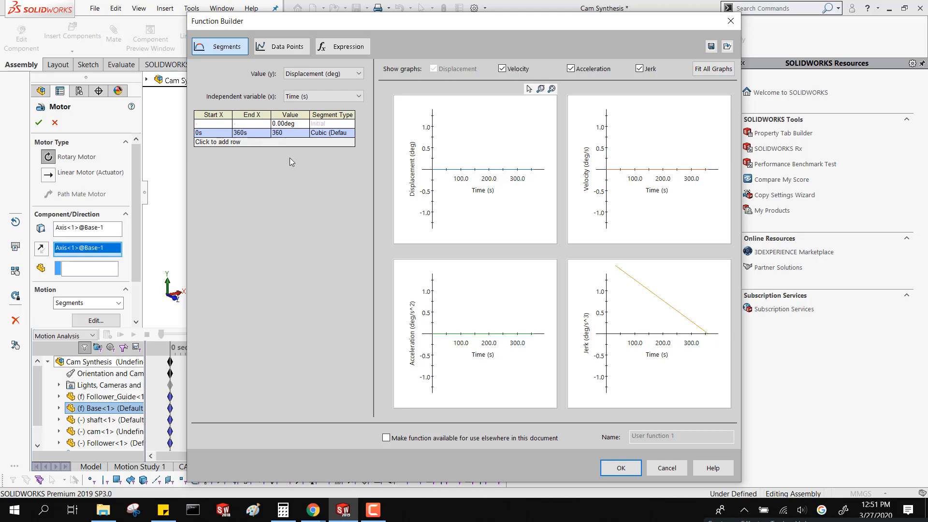
{"action": "left_click", "coordinate": [341, 96]}
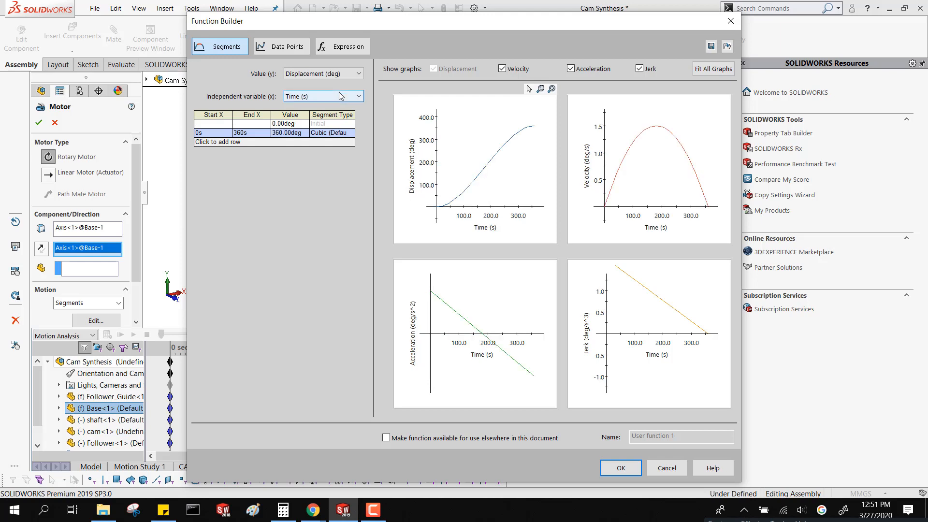
{"action": "left_click", "coordinate": [337, 115]}
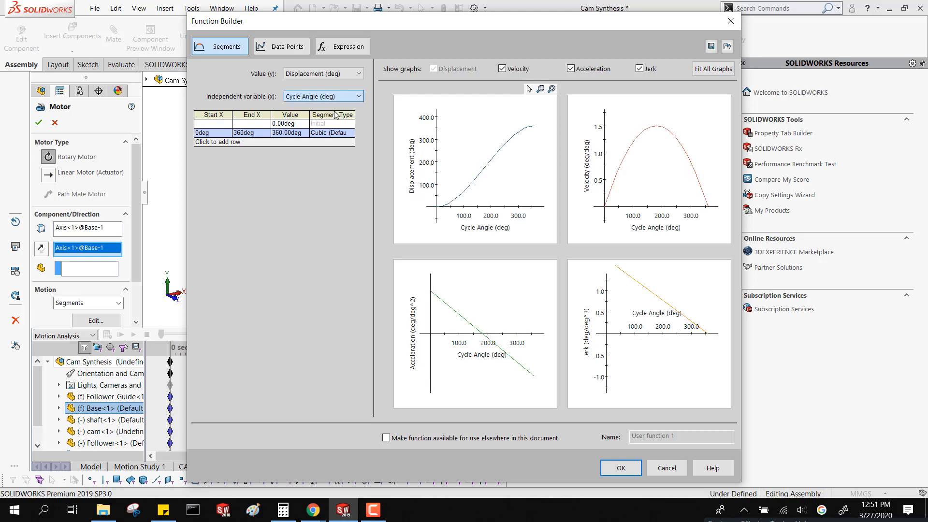
- Change the 0 to 360 deg segment's type from the default to Linear
{"action": "left_click", "coordinate": [333, 134]}
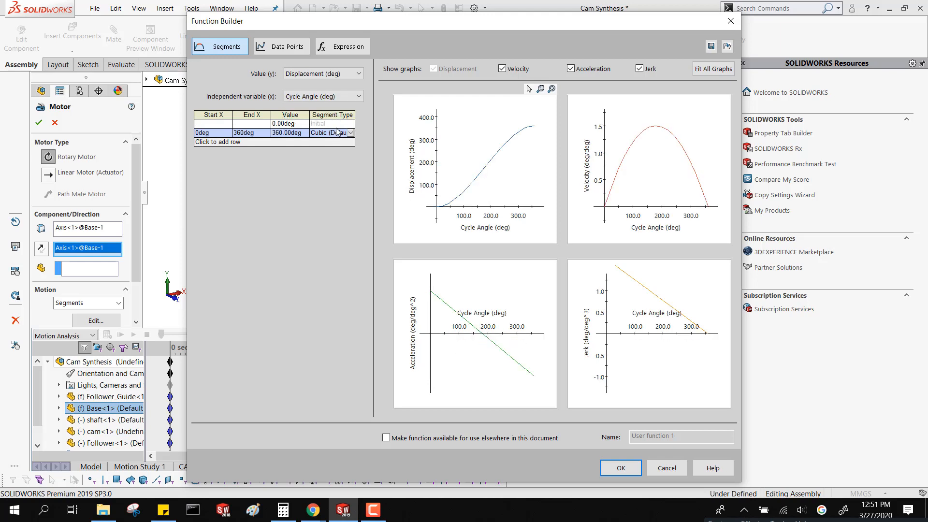
{"action": "left_click", "coordinate": [350, 133]}
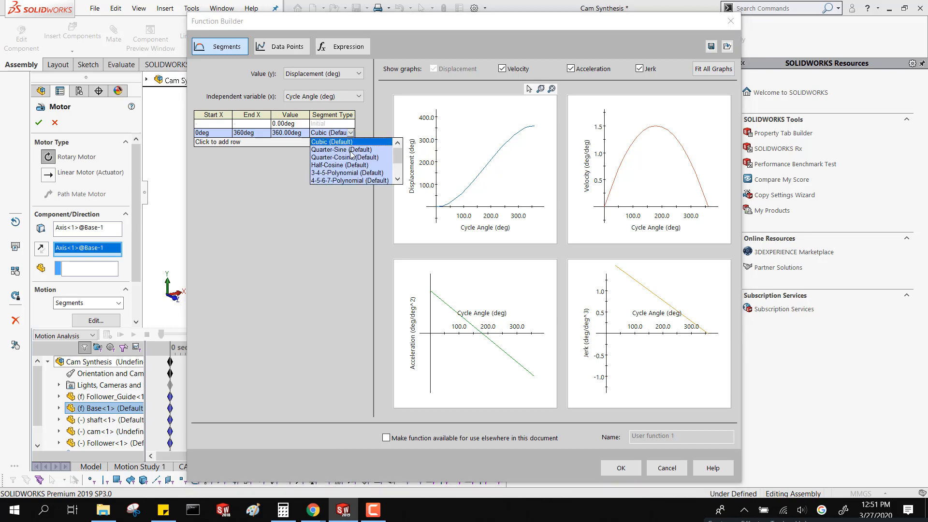
{"action": "scroll", "coordinate": [352, 165], "scroll_direction": "down", "scroll_amount": 2}
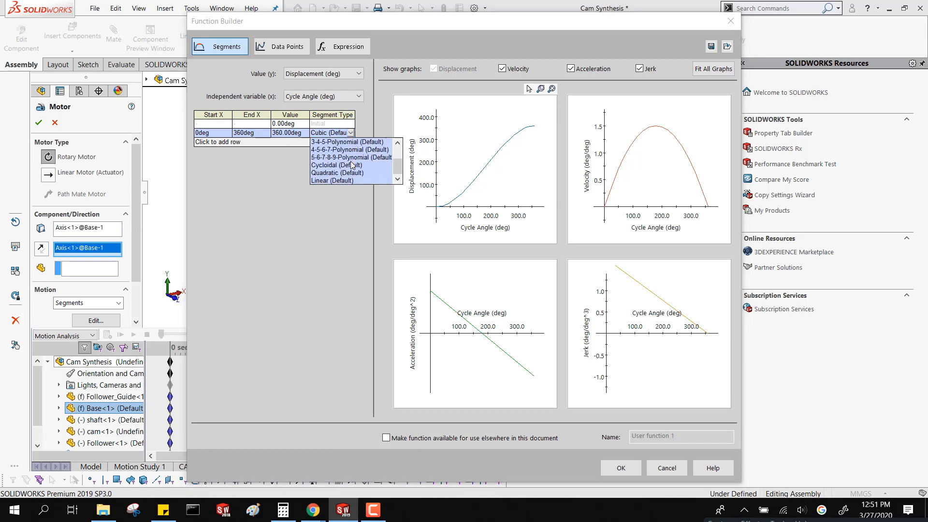
{"action": "left_click", "coordinate": [348, 180]}
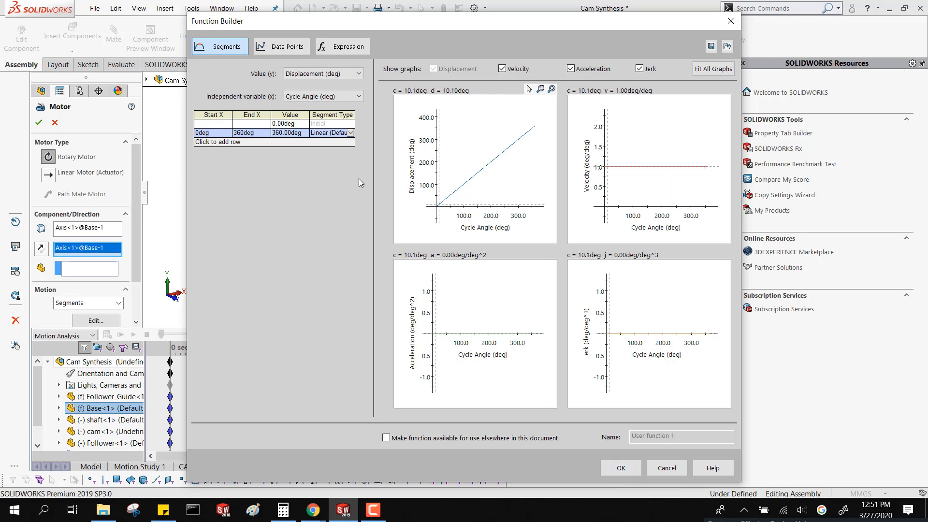
- Check the value options while keeping Displacement (deg), and accept the segment function and the rotary motor
{"action": "left_click", "coordinate": [307, 101]}
{"action": "left_click", "coordinate": [307, 104]}
{"action": "left_click", "coordinate": [303, 74]}
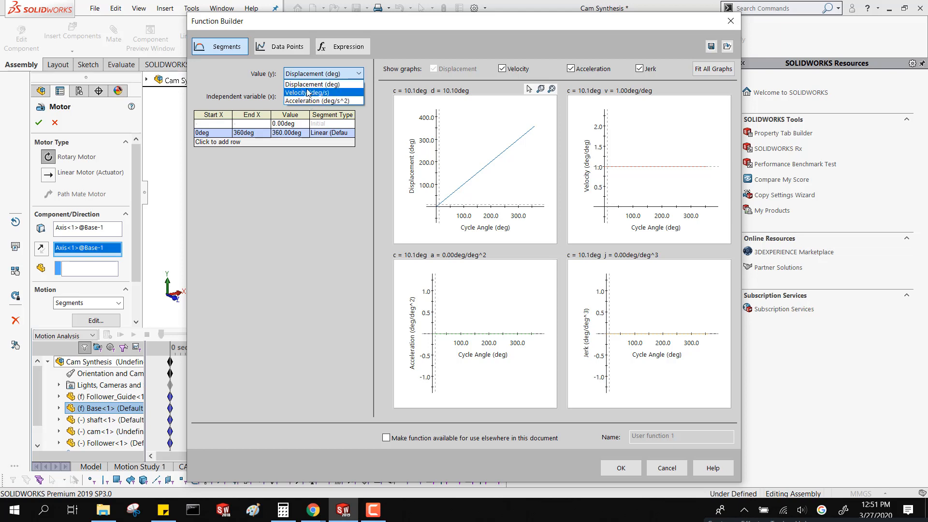
{"action": "left_click", "coordinate": [306, 205]}
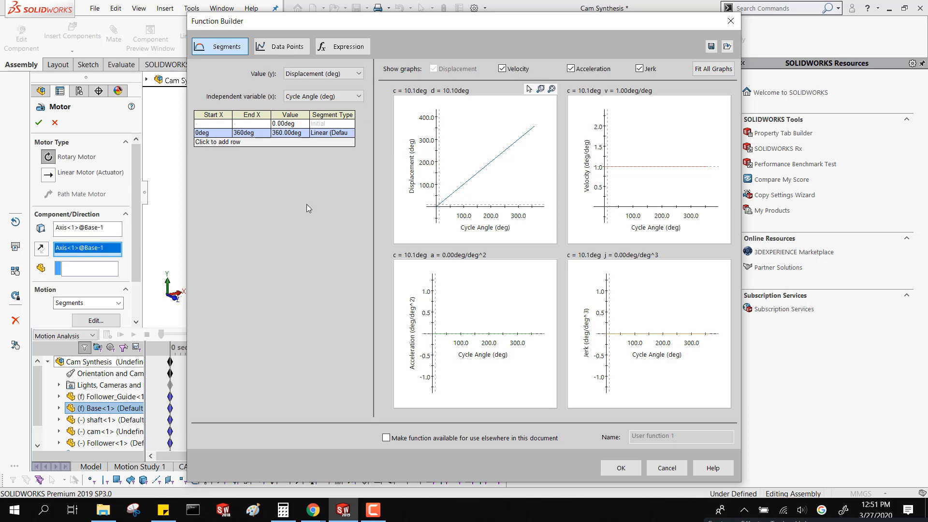
{"action": "left_click", "coordinate": [611, 470]}
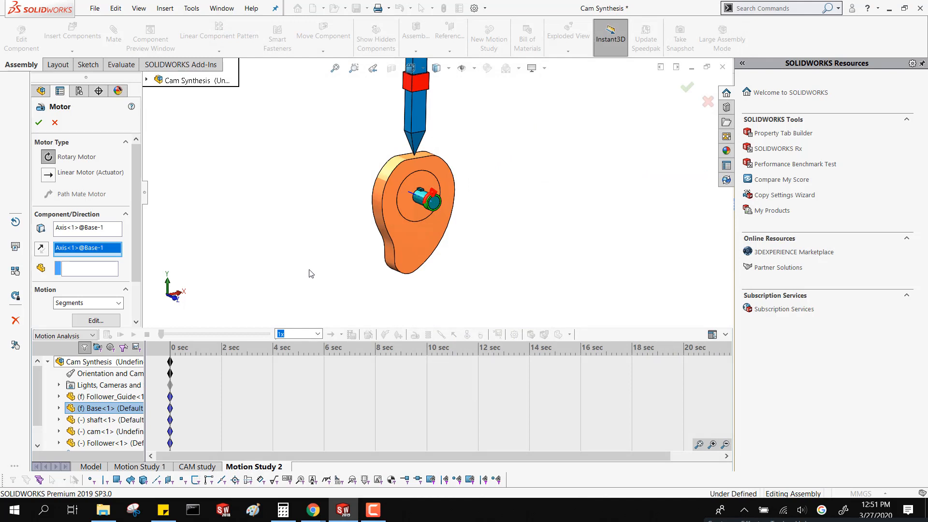
{"action": "left_click", "coordinate": [37, 124]}
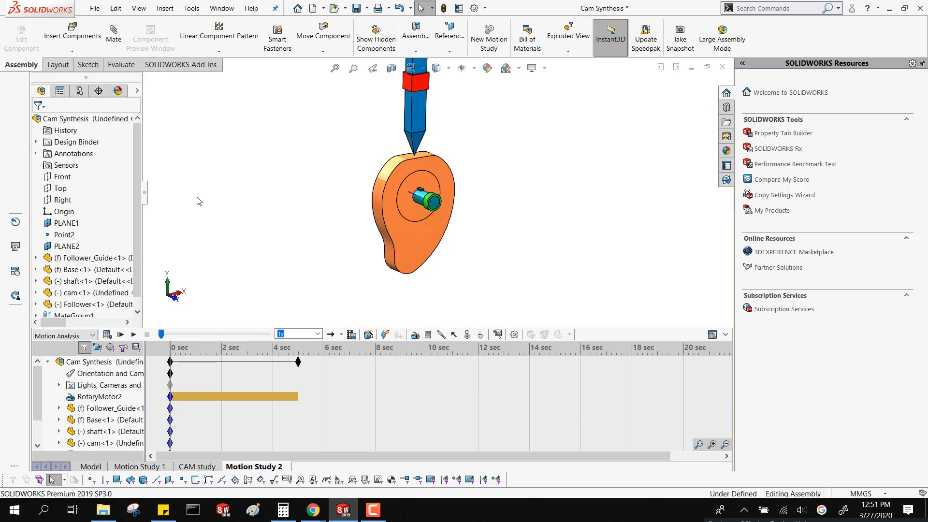
- Calculate the cam motion study, play back the result, and stop the playback
{"action": "left_click", "coordinate": [108, 334]}
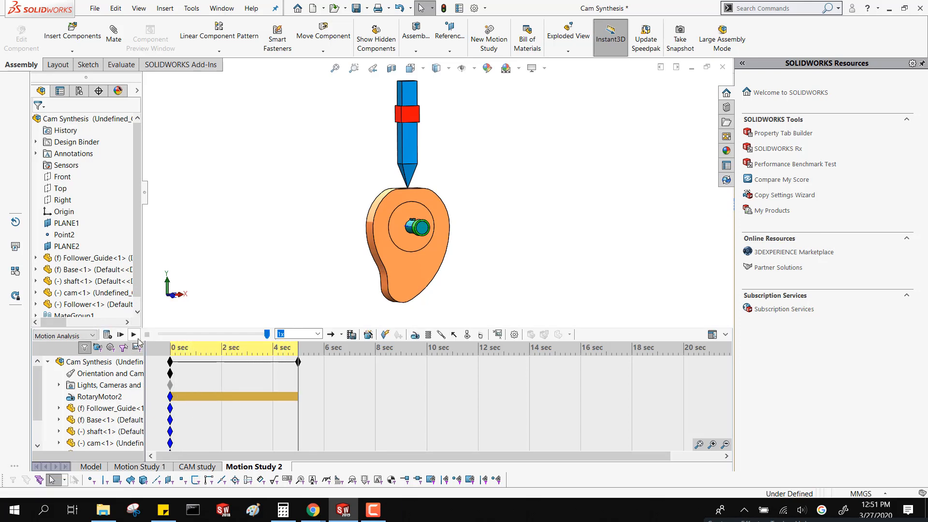
{"action": "left_click", "coordinate": [134, 334]}
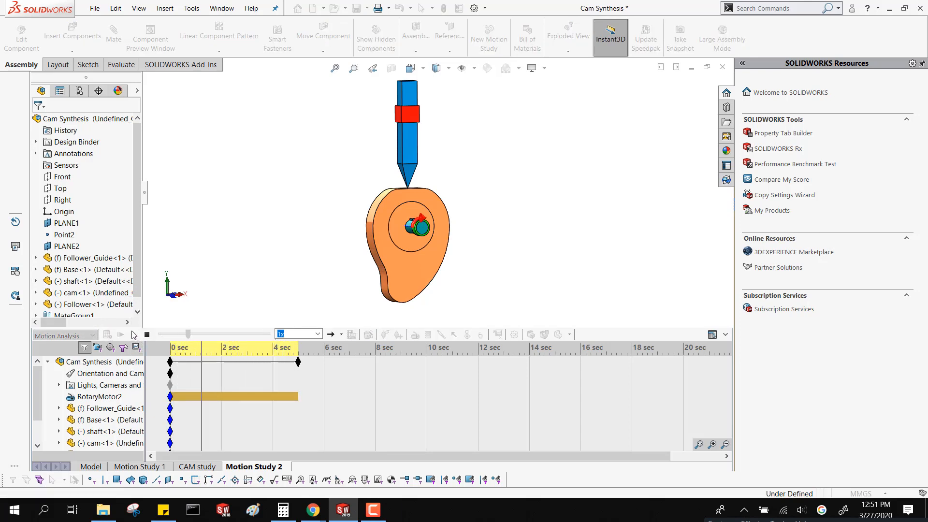
{"action": "left_click", "coordinate": [147, 334]}
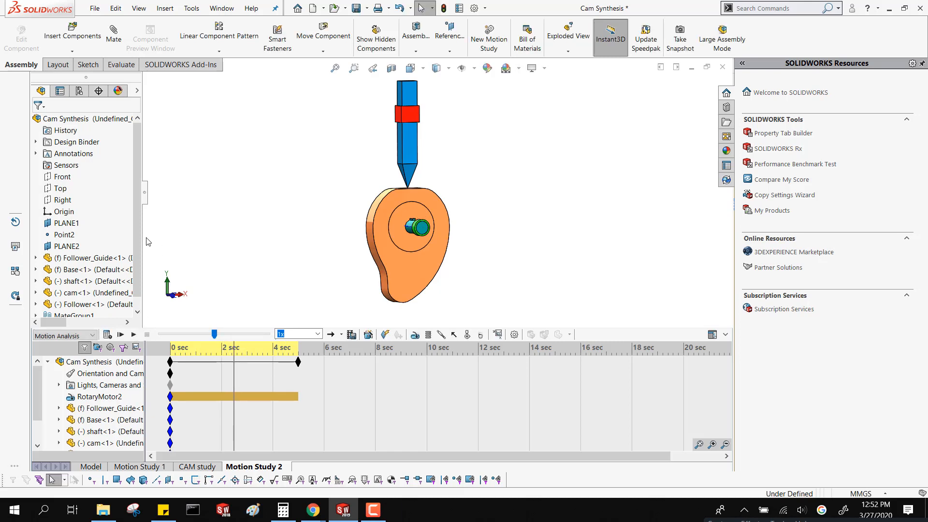
{"action": "scroll", "coordinate": [115, 295], "scroll_direction": "down", "scroll_amount": 1}
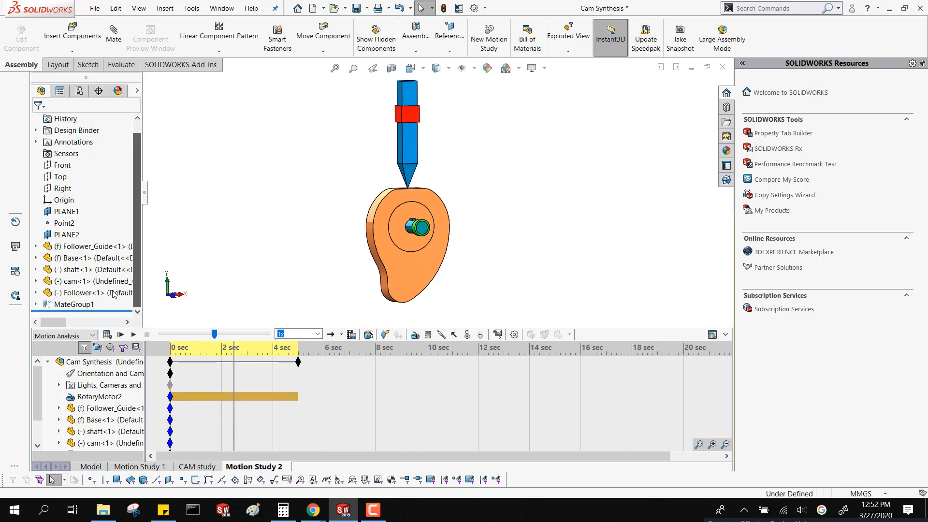
{"action": "right_click", "coordinate": [107, 397]}
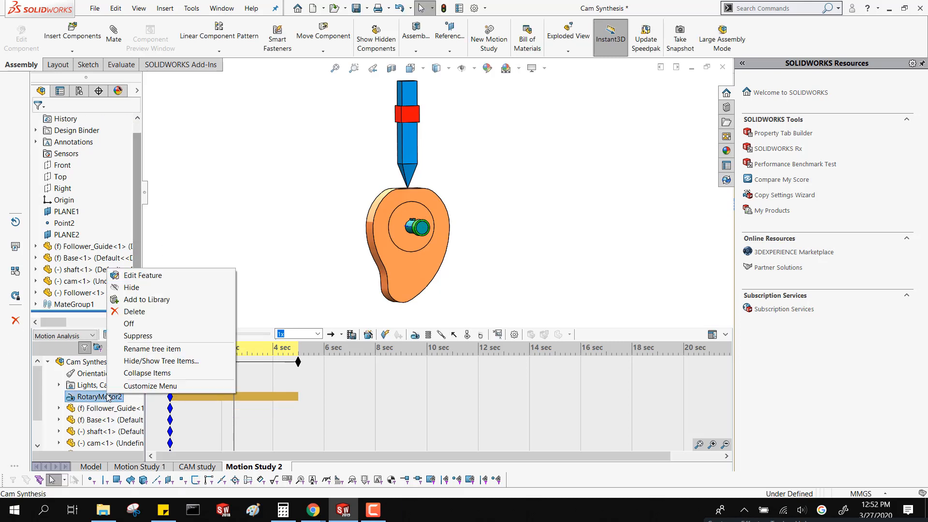
{"action": "left_click", "coordinate": [131, 275]}
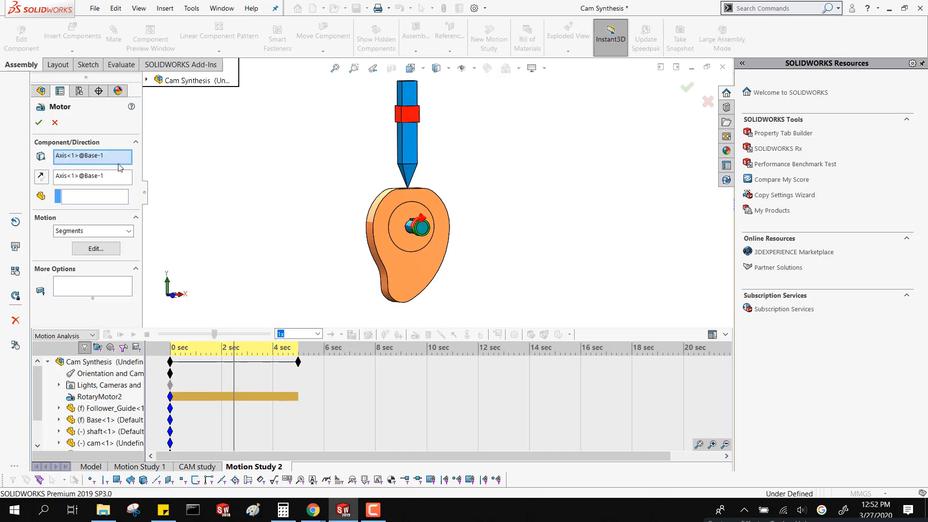
{"action": "left_click", "coordinate": [120, 159]}
{"action": "key", "text": "Delete"}
{"action": "left_click", "coordinate": [119, 178]}
{"action": "key", "text": "Delete"}
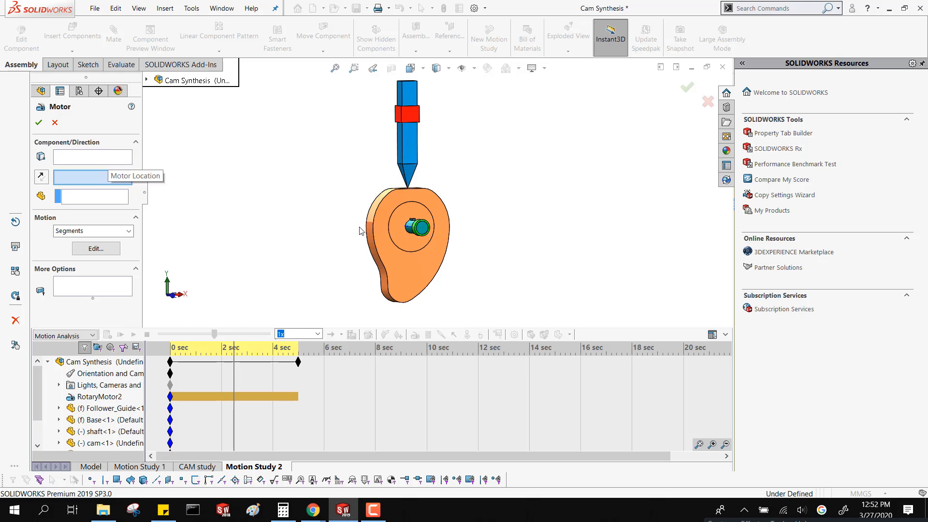
{"action": "scroll", "coordinate": [410, 232], "scroll_direction": "down", "scroll_amount": 6}
{"action": "left_click", "coordinate": [454, 182]}
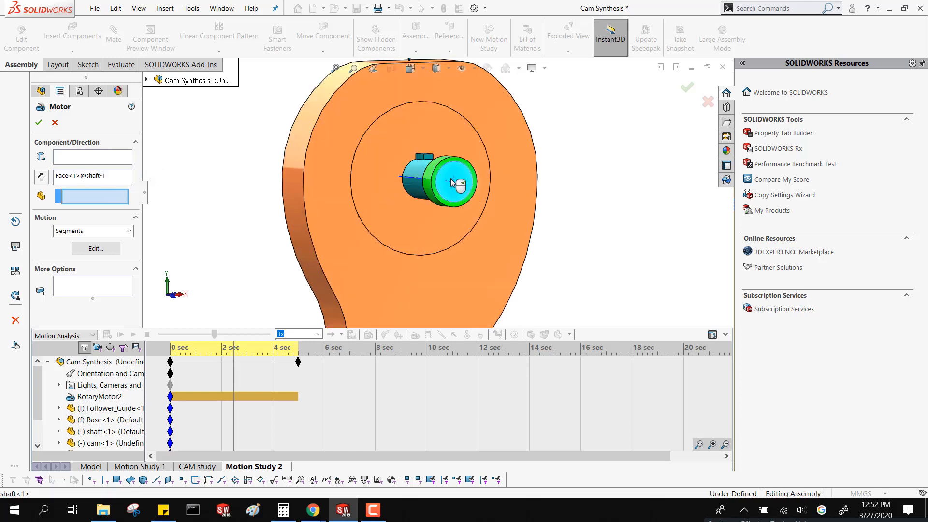
{"action": "middle_click_drag", "start_coordinate": [454, 183], "coordinate": [442, 170]}
{"action": "left_click", "coordinate": [418, 162]}
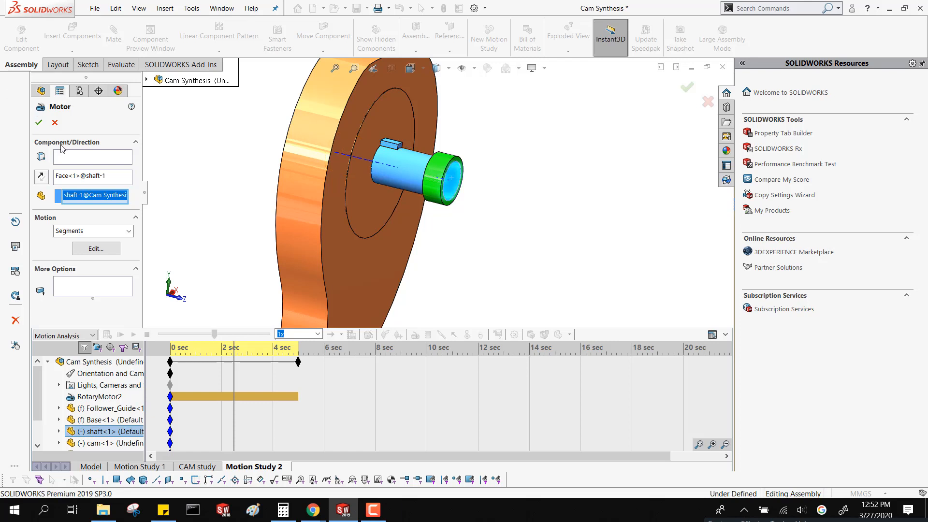
{"action": "left_click", "coordinate": [65, 157]}
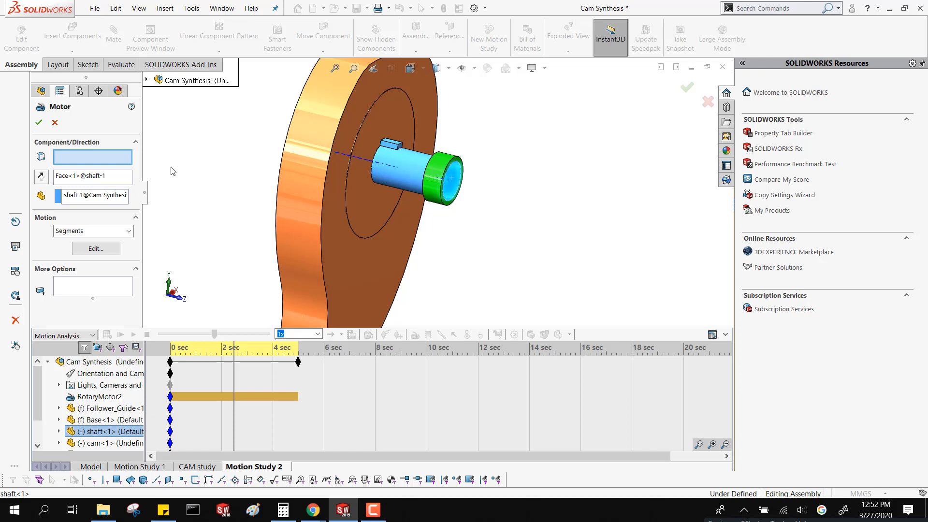
{"action": "left_click", "coordinate": [110, 175]}
{"action": "key", "text": "Delete"}
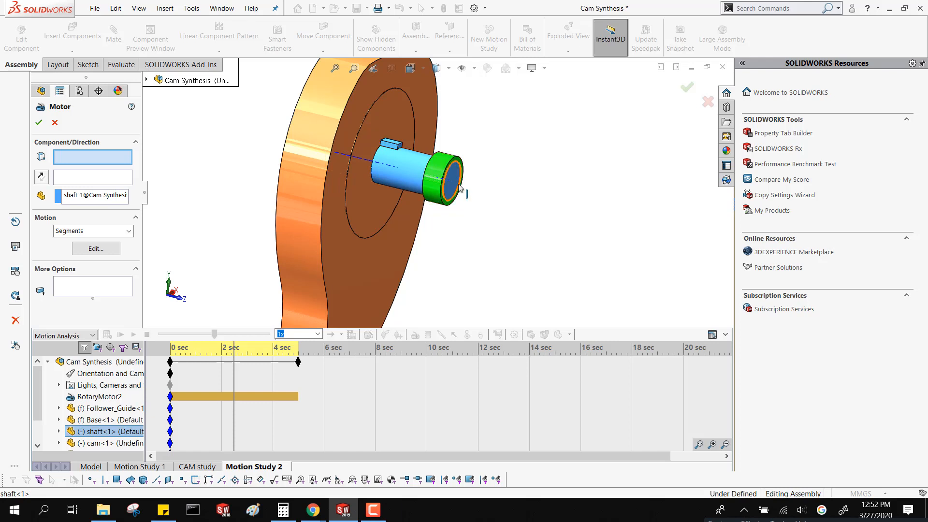
{"action": "left_click", "coordinate": [54, 122]}
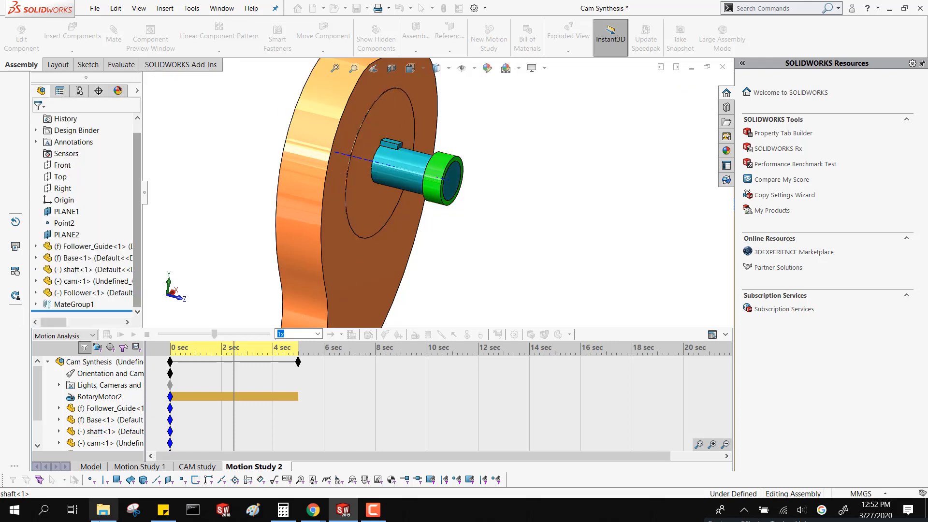
- Delete the rotary motor defined on the base's axis from the motion study
{"action": "right_click", "coordinate": [94, 397]}
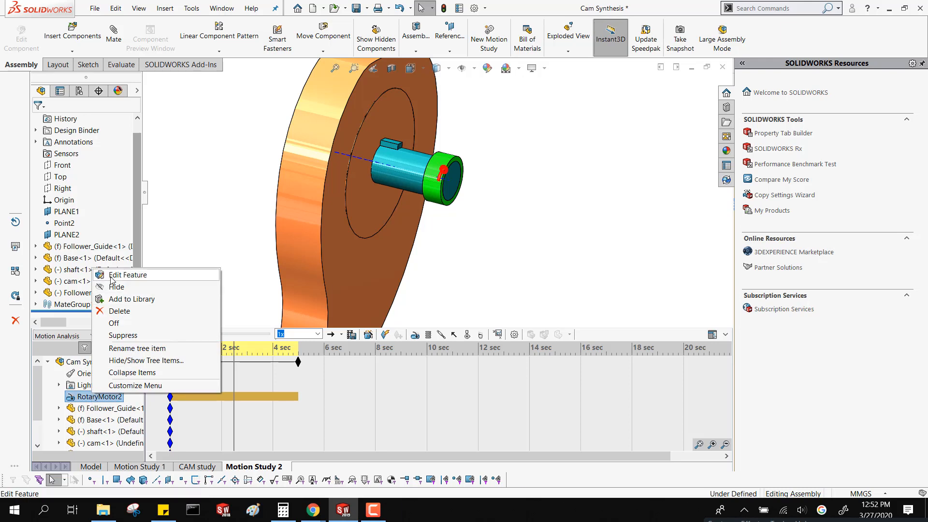
{"action": "left_click", "coordinate": [112, 311]}
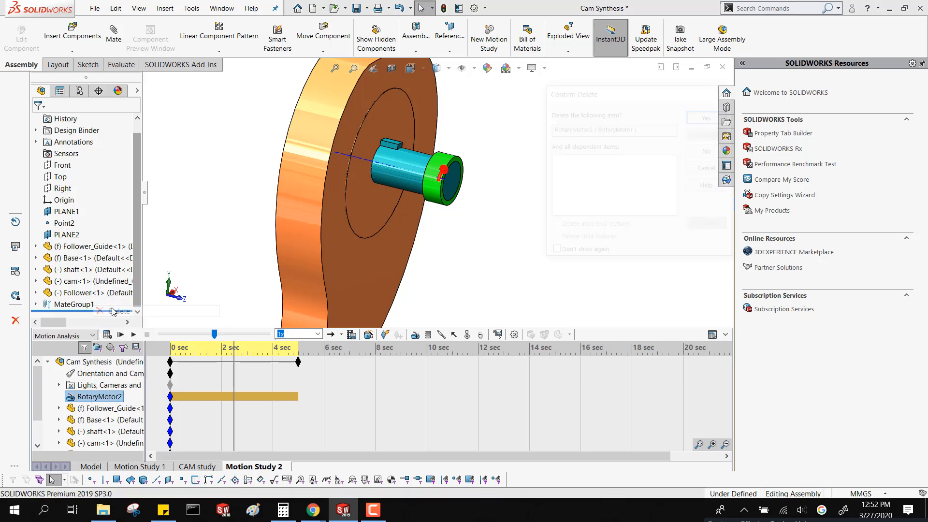
{"action": "left_click", "coordinate": [710, 113]}
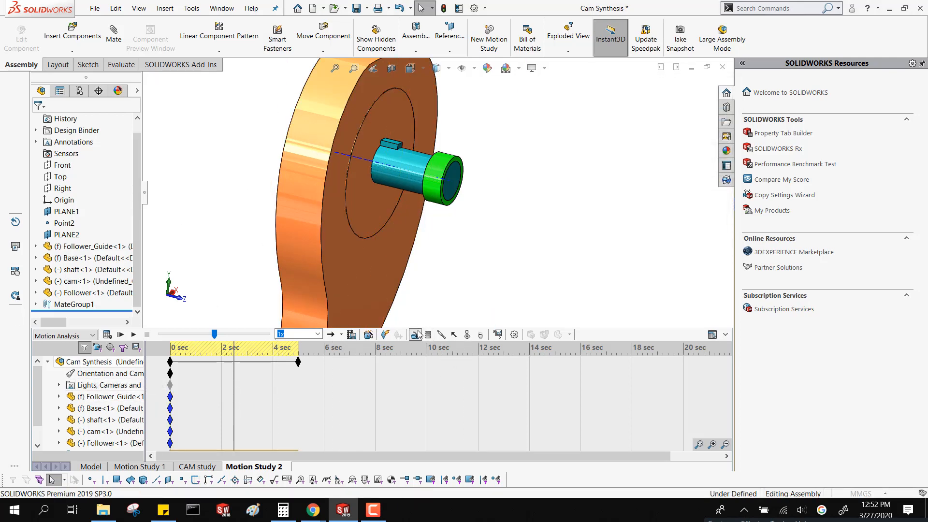
- Start a new rotary motor on the end face of the cam shaft and define its motion by Segments
{"action": "left_click", "coordinate": [414, 335]}
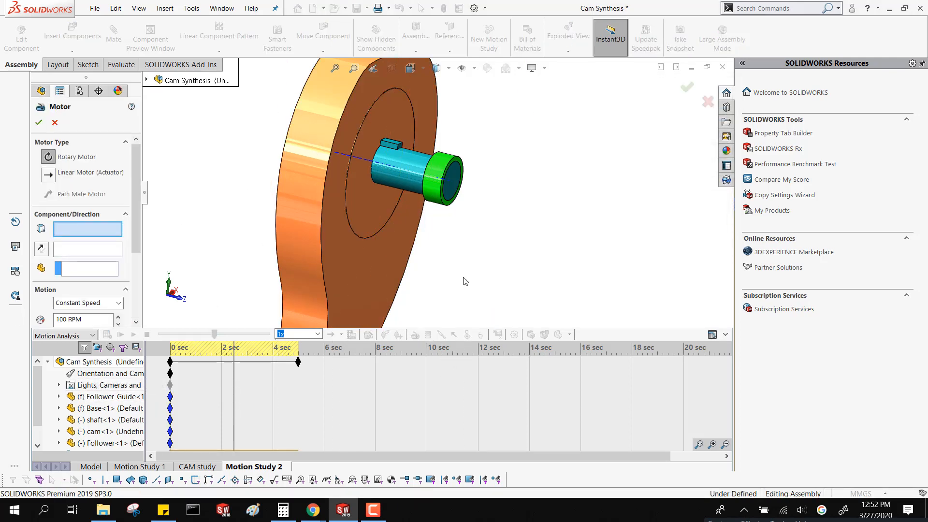
{"action": "left_click", "coordinate": [452, 179]}
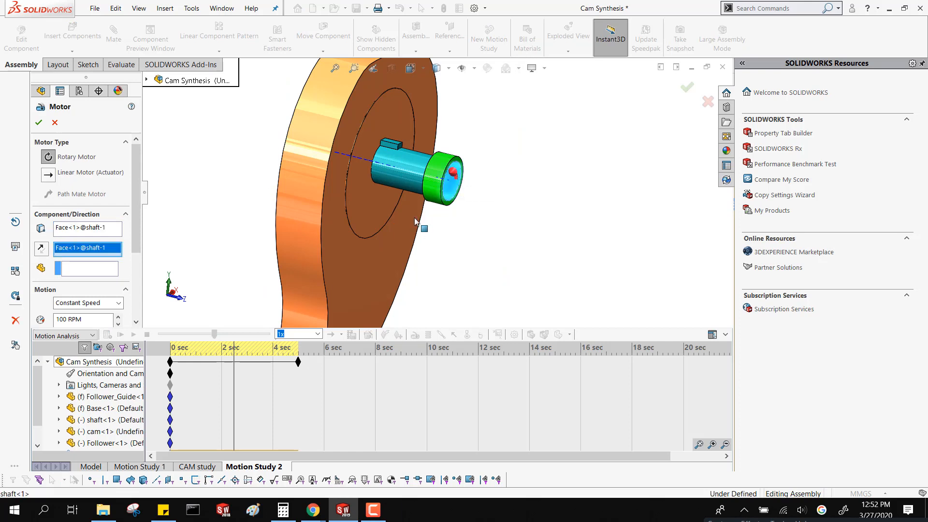
{"action": "left_click", "coordinate": [76, 304]}
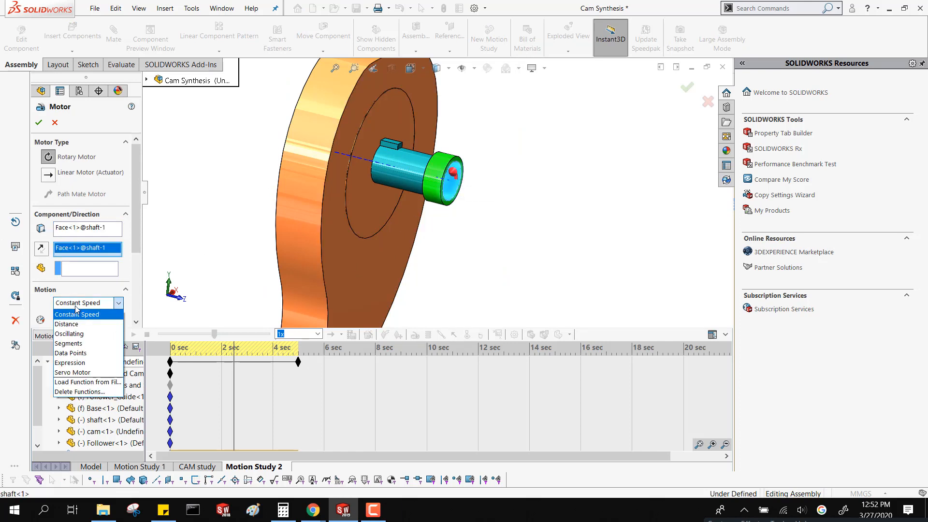
{"action": "left_click", "coordinate": [68, 344]}
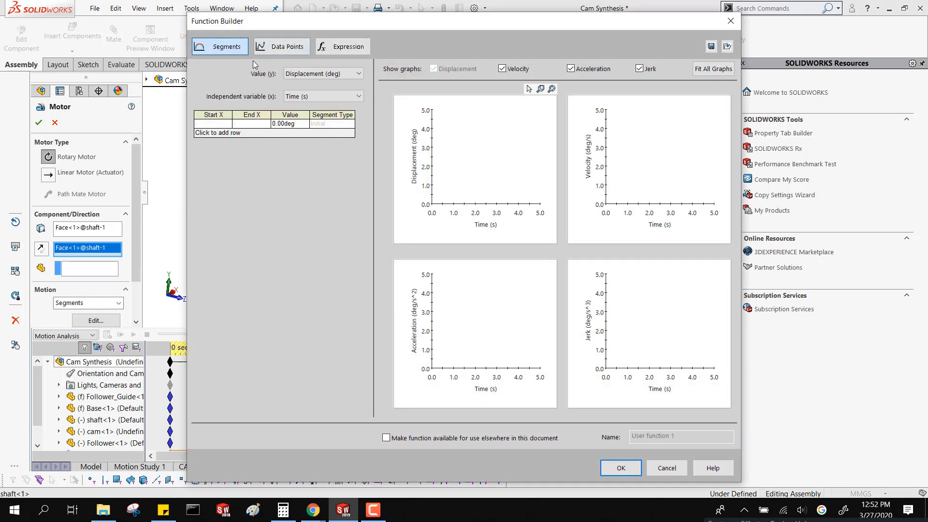
- Set the independent variable to Cycle Angle (deg) and add a segment from 0 to 360 deg with a value of 360 deg
{"action": "left_click", "coordinate": [308, 95]}
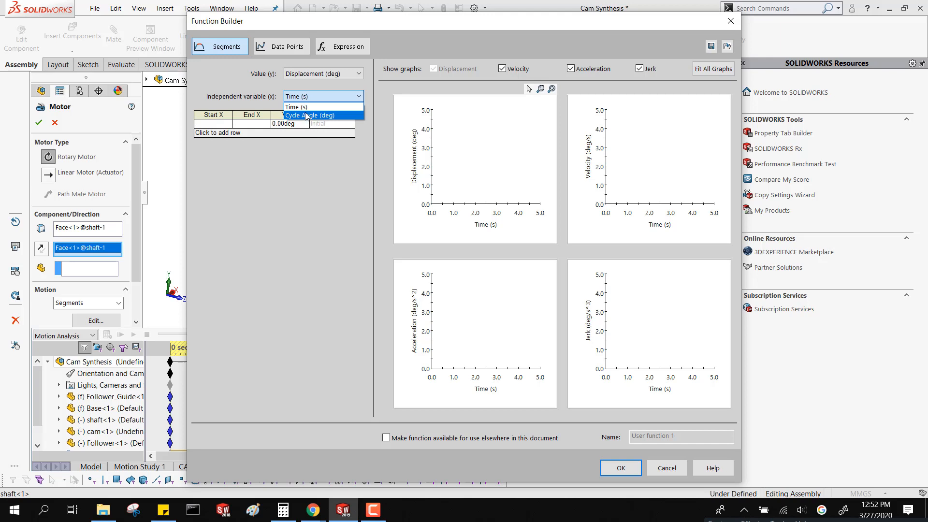
{"action": "left_click", "coordinate": [308, 115]}
{"action": "left_click", "coordinate": [239, 133]}
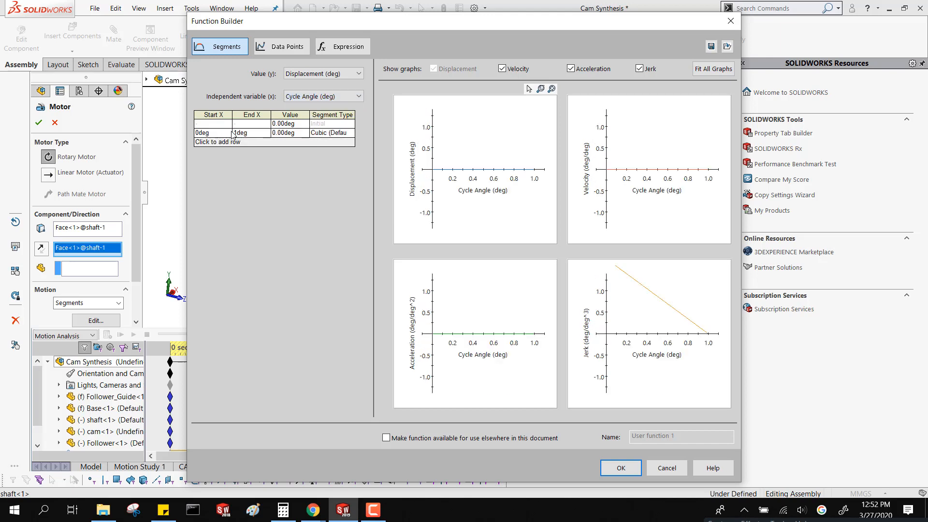
{"action": "left_click", "coordinate": [231, 133]}
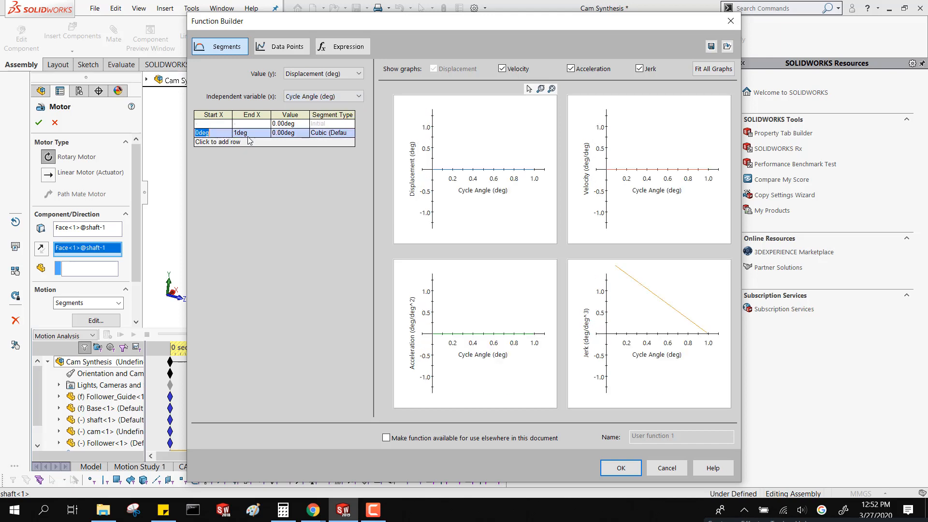
{"action": "left_click", "coordinate": [249, 134]}
{"action": "left_click_drag", "start_coordinate": [250, 134], "coordinate": [220, 145]}
{"action": "type", "text": "360"}
{"action": "left_click", "coordinate": [298, 134]}
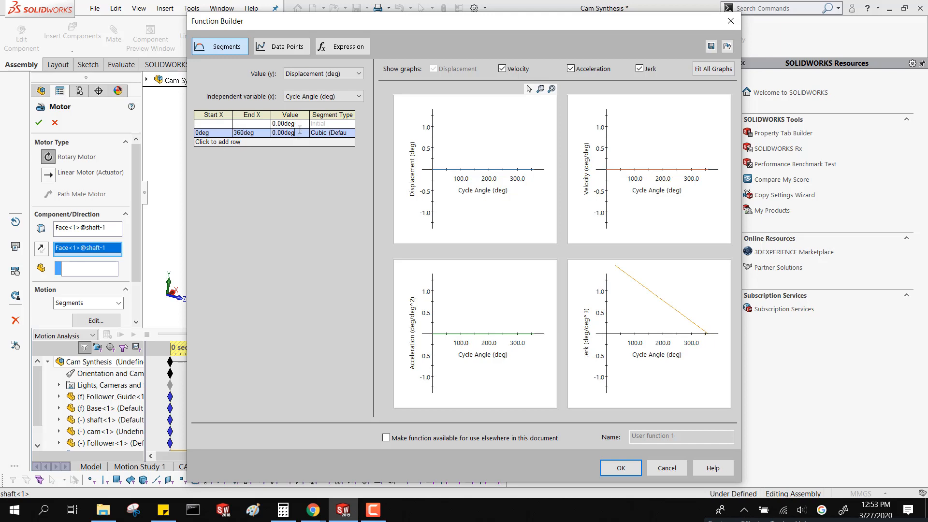
{"action": "type", "text": "360"}
- Make the segment type Linear, and accept the function and the rotary motor
{"action": "left_click", "coordinate": [349, 136]}
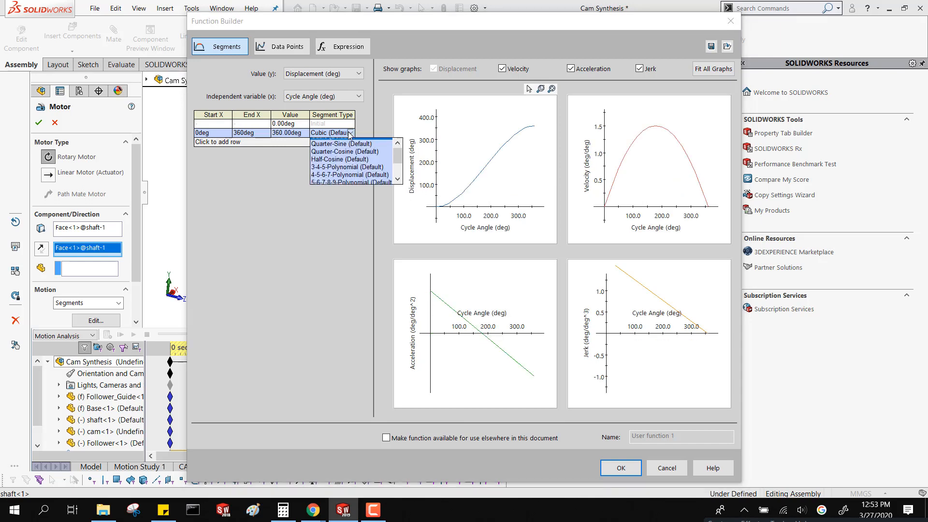
{"action": "left_click", "coordinate": [349, 134]}
{"action": "left_click", "coordinate": [349, 133]}
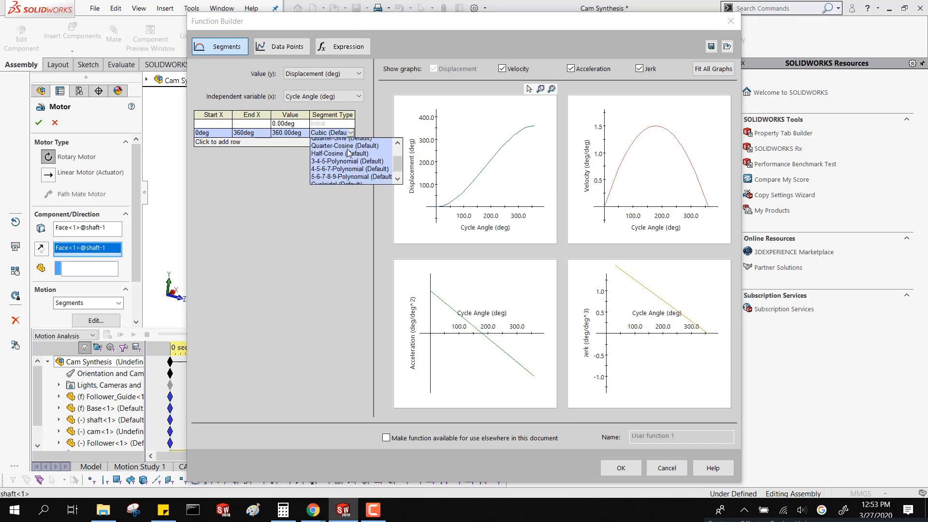
{"action": "scroll", "coordinate": [352, 180], "scroll_direction": "down", "scroll_amount": 2}
{"action": "left_click", "coordinate": [352, 180]}
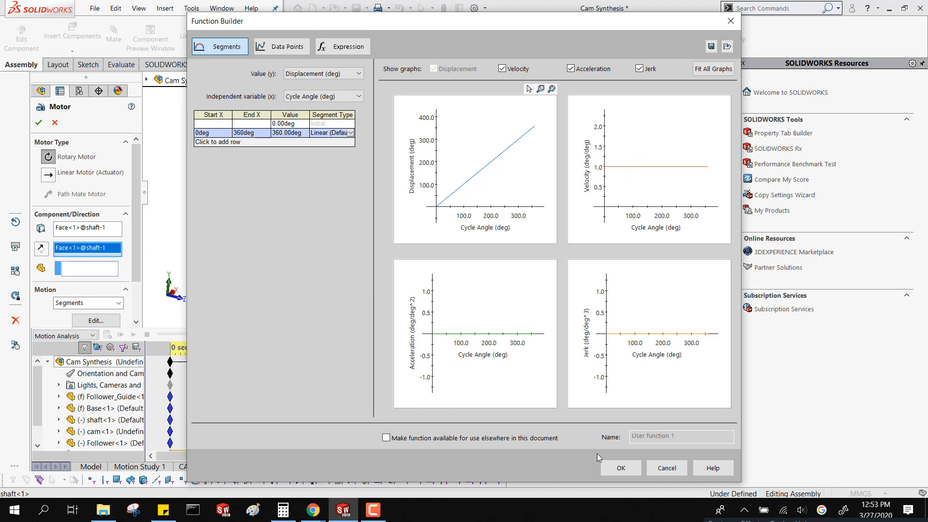
{"action": "left_click", "coordinate": [621, 468]}
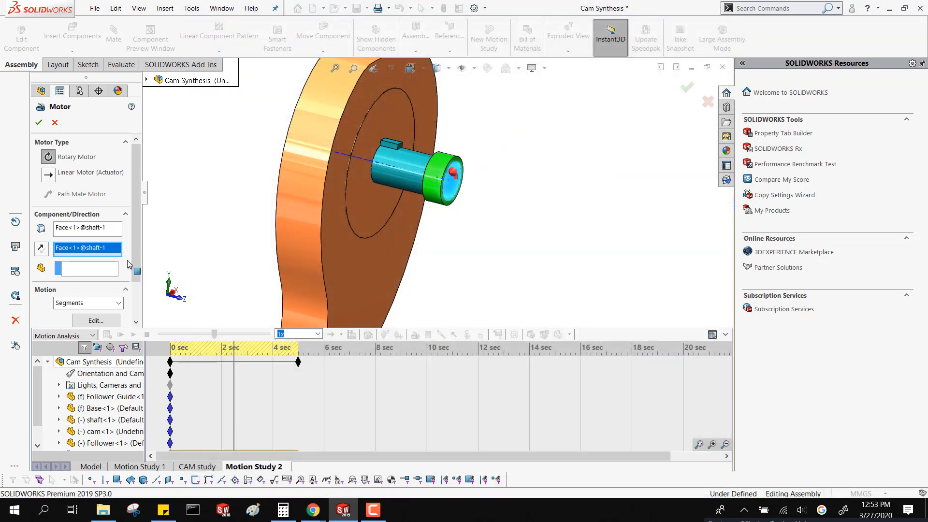
{"action": "left_click", "coordinate": [40, 123]}
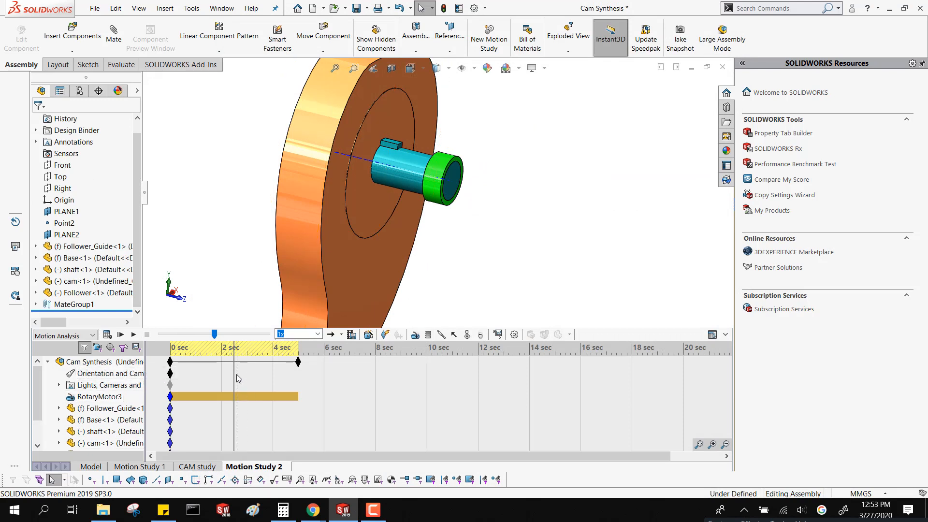
- Return the timeline to 0 sec, briefly play the motion study, and calculate it with the new motor
{"action": "left_click_drag", "start_coordinate": [233, 374], "coordinate": [155, 416]}
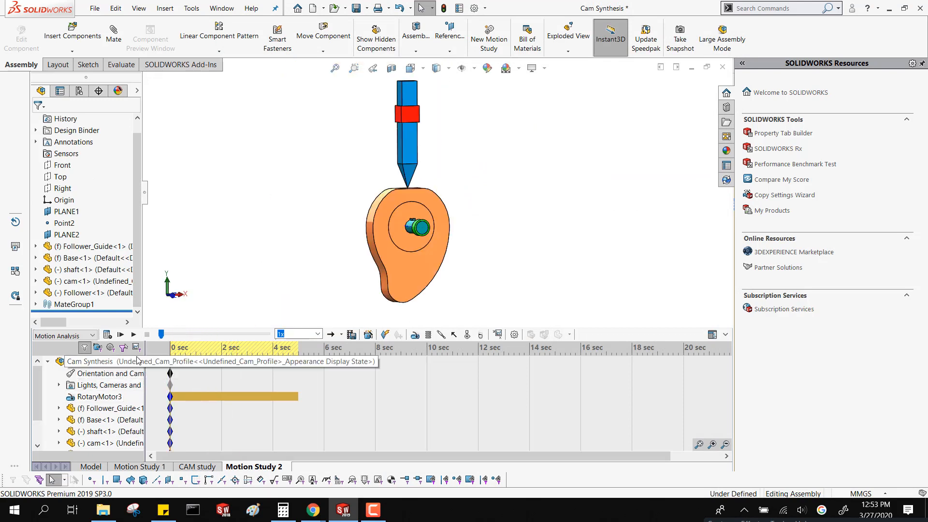
{"action": "left_click", "coordinate": [134, 334]}
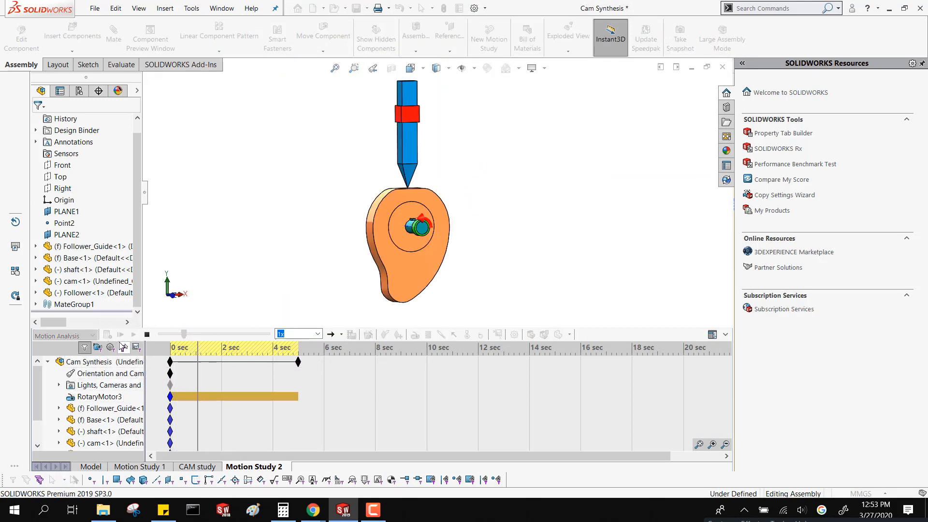
{"action": "left_click", "coordinate": [147, 335]}
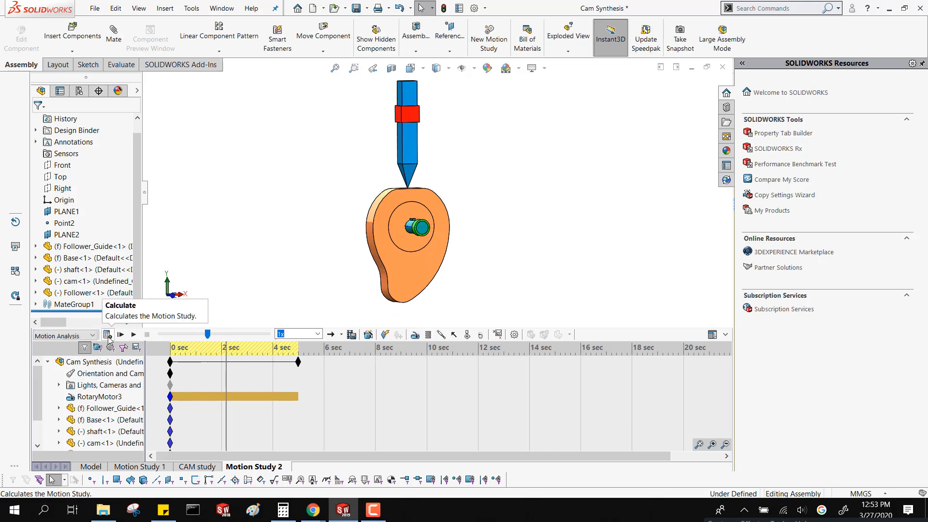
{"action": "left_click", "coordinate": [107, 337]}
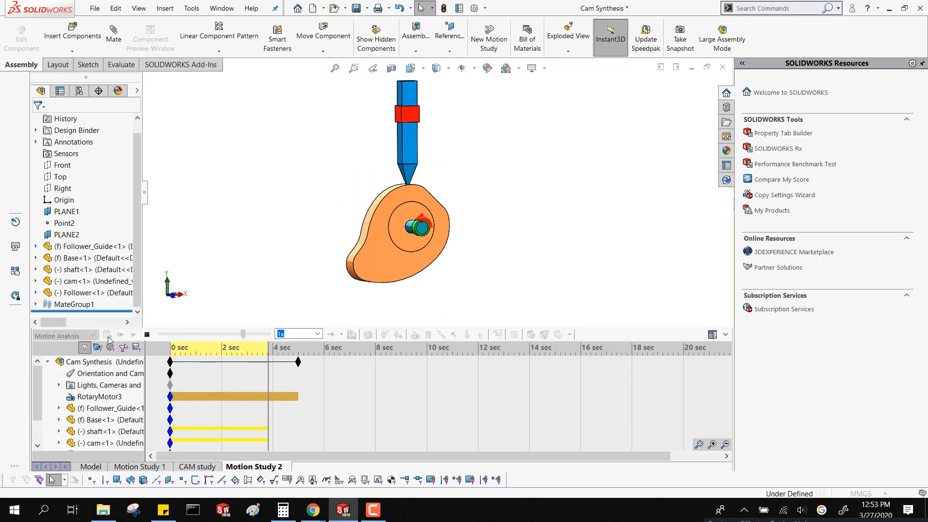
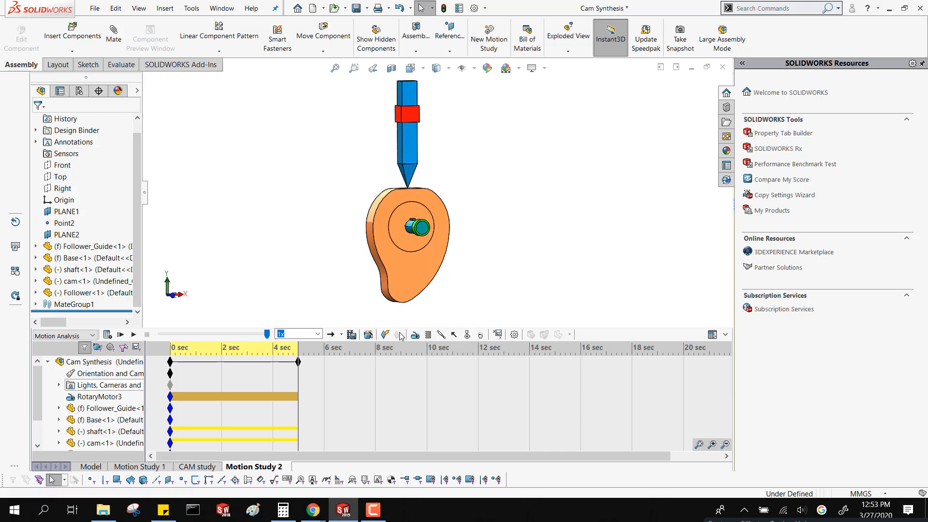
- Add a solid body contact between the cam and the follower
{"action": "left_click", "coordinate": [466, 335]}
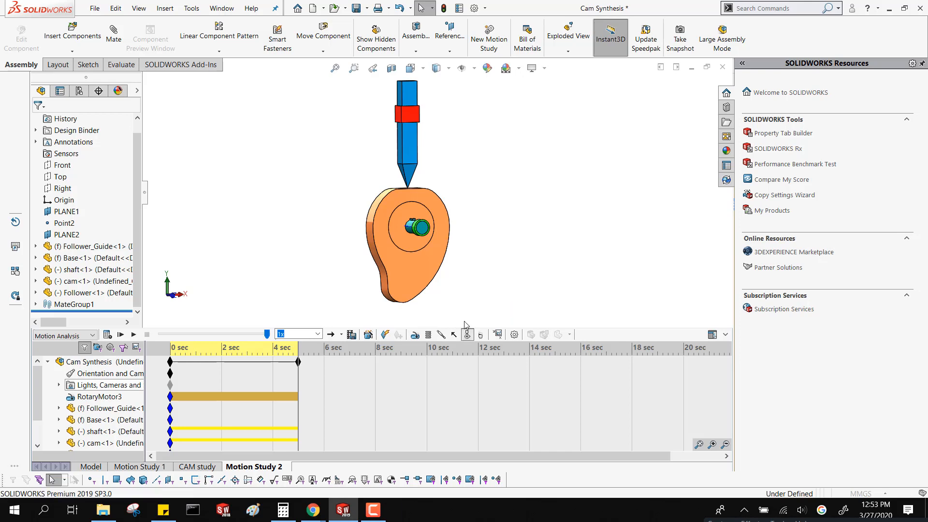
{"action": "left_click", "coordinate": [404, 192]}
{"action": "left_click", "coordinate": [408, 175]}
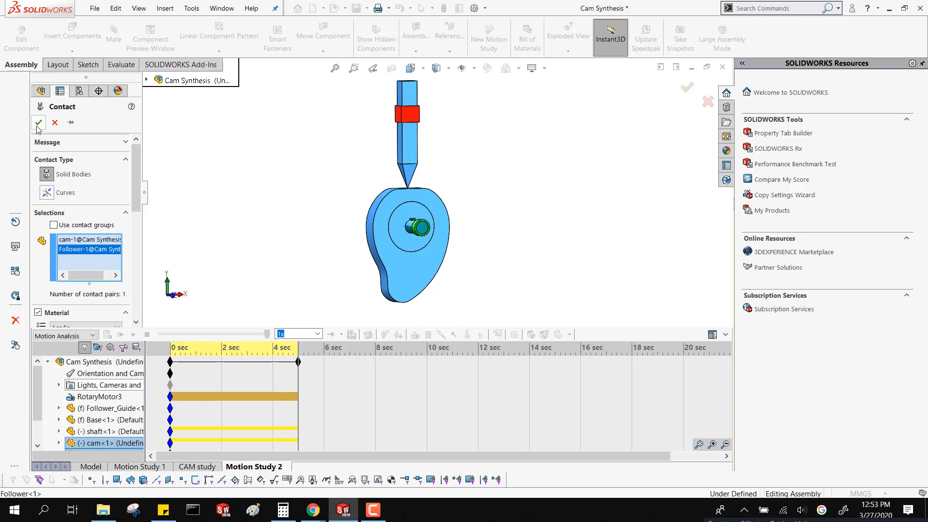
{"action": "key", "text": "Return"}
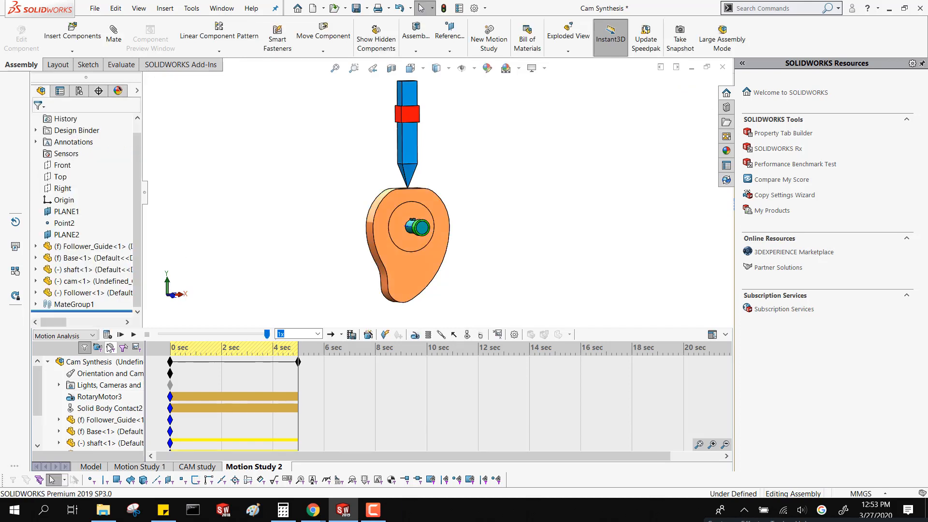
- Calculate the motion study with the contact, play it back, and examine the follower's position relative to the cam
{"action": "left_click", "coordinate": [107, 335]}
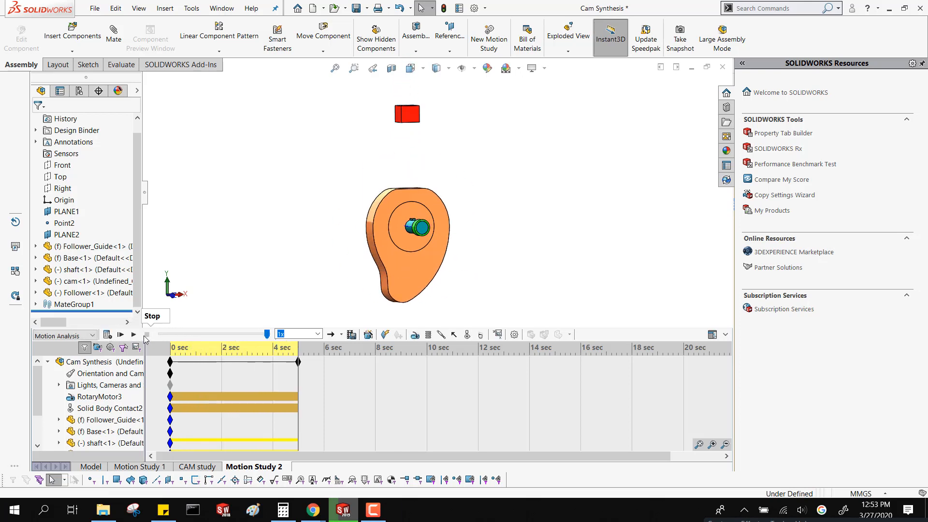
{"action": "left_click", "coordinate": [134, 335]}
{"action": "scroll", "coordinate": [433, 185], "scroll_direction": "up", "scroll_amount": 5}
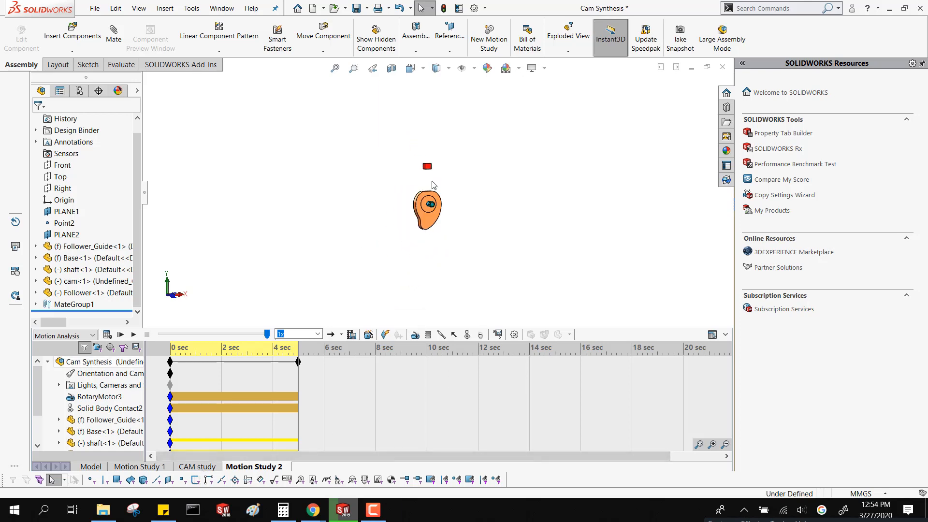
{"action": "scroll", "coordinate": [421, 162], "scroll_direction": "down", "scroll_amount": 5}
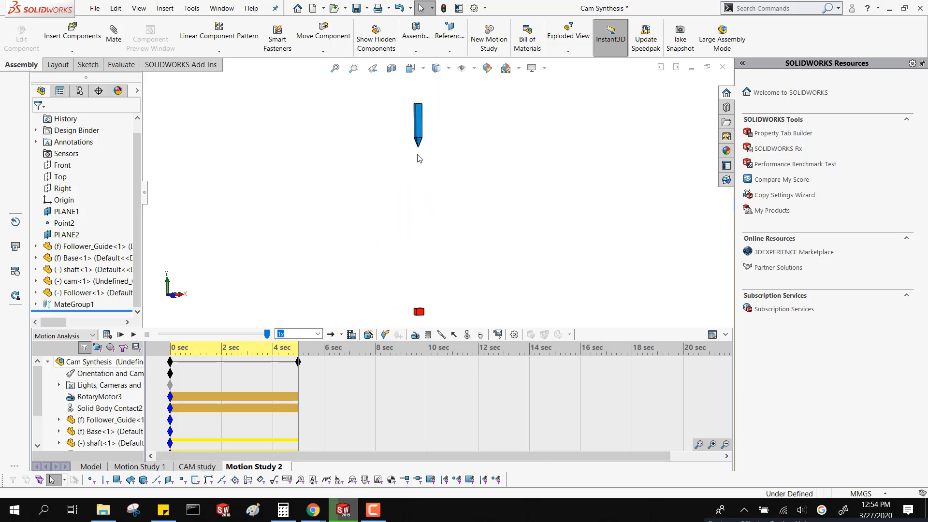
{"action": "scroll", "coordinate": [404, 204], "scroll_direction": "up", "scroll_amount": 3}
{"action": "scroll", "coordinate": [397, 213], "scroll_direction": "down", "scroll_amount": 2}
{"action": "scroll", "coordinate": [357, 266], "scroll_direction": "up", "scroll_amount": 2}
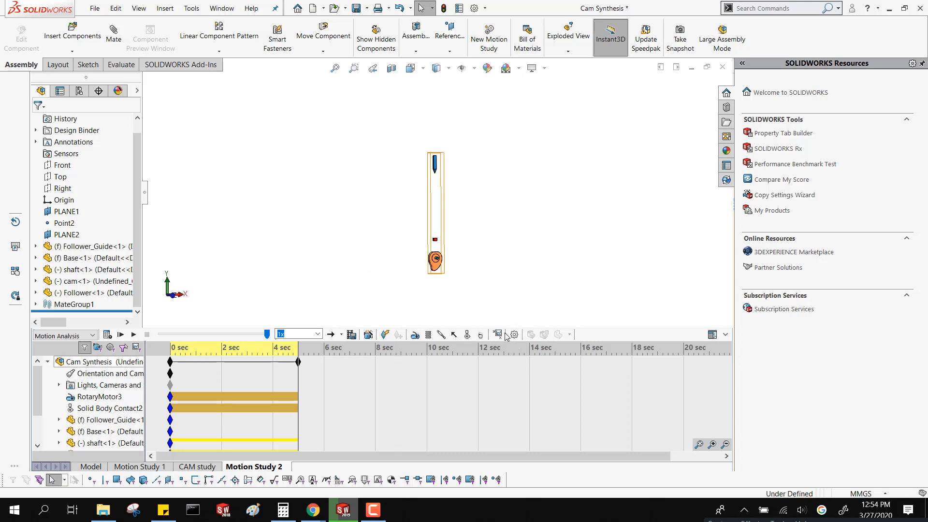
- Add gravity of 9806.650 mm/s^2 along the Y direction to the motion study
{"action": "left_click", "coordinate": [481, 340]}
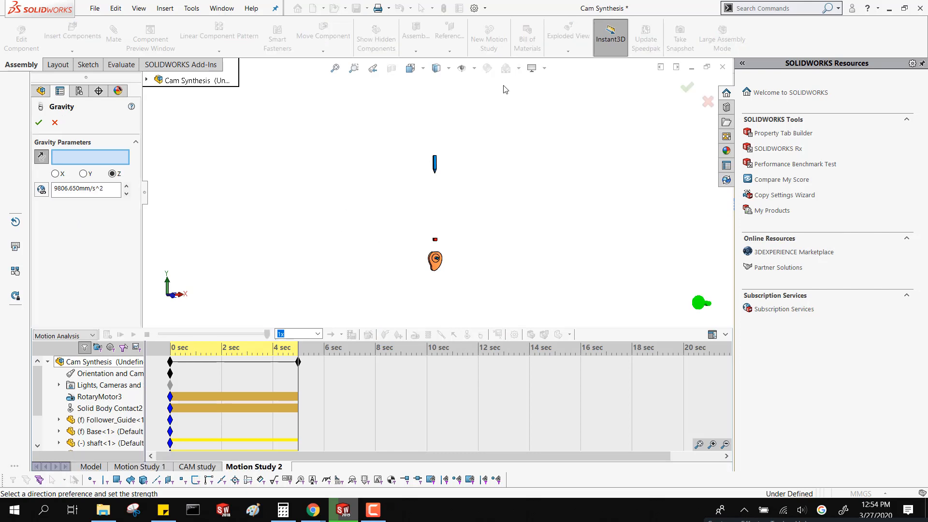
{"action": "middle_click_drag", "start_coordinate": [614, 156], "coordinate": [572, 228]}
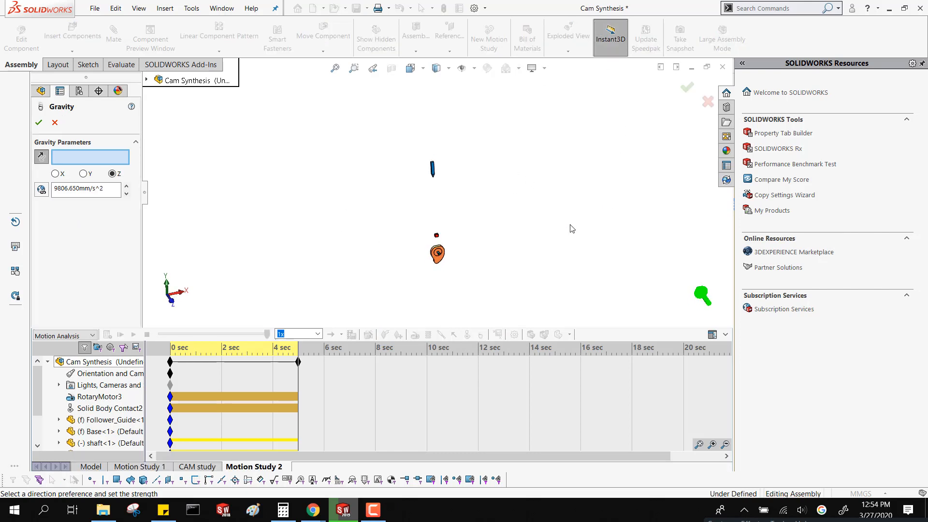
{"action": "middle_click_drag", "start_coordinate": [356, 236], "coordinate": [342, 258]}
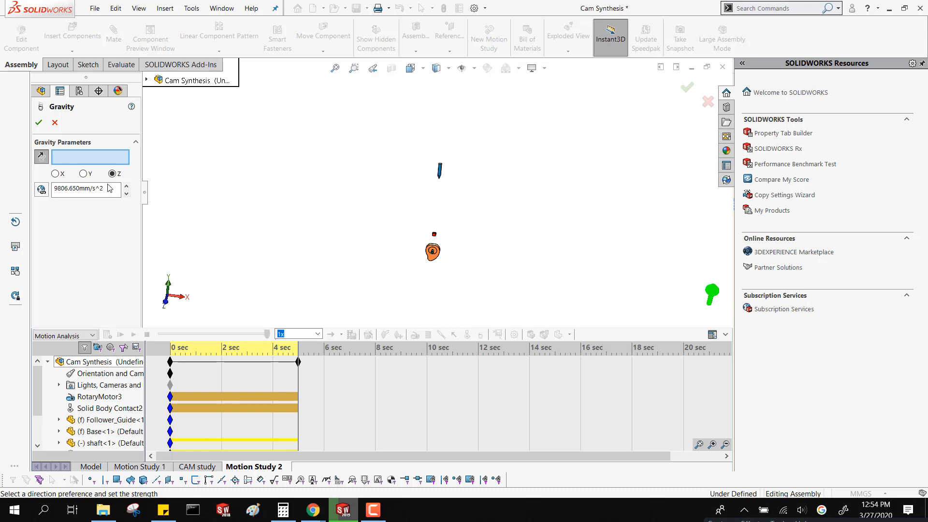
{"action": "left_click", "coordinate": [86, 178]}
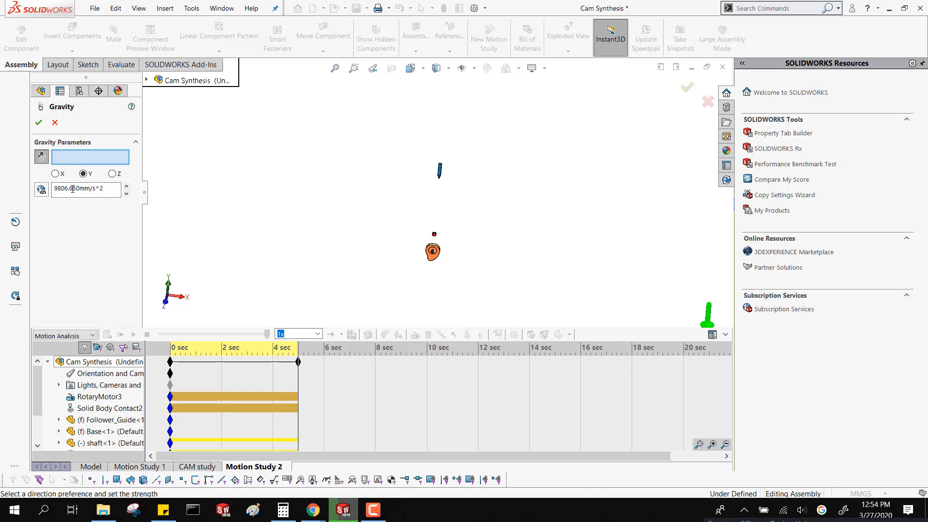
{"action": "left_click", "coordinate": [38, 124]}
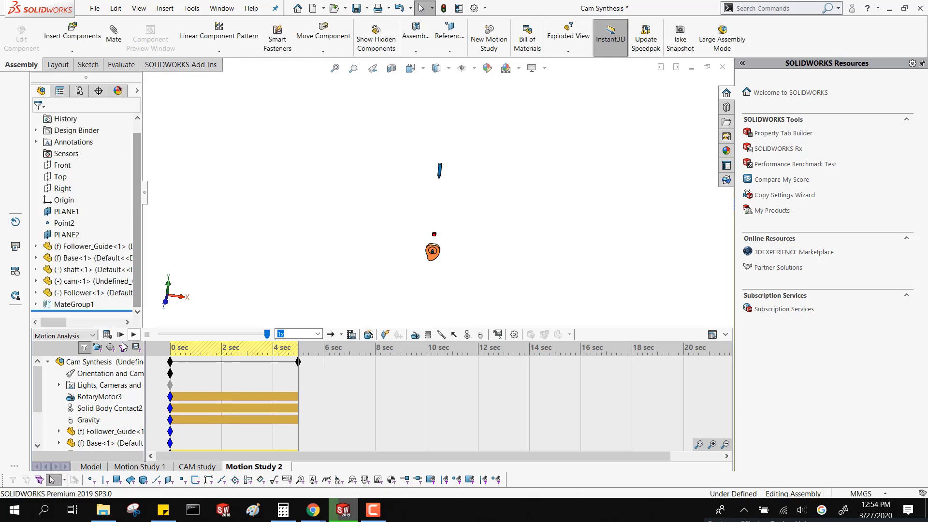
- Calculate the motion study with gravity active, and suppress the Gravity feature
{"action": "left_click", "coordinate": [107, 334]}
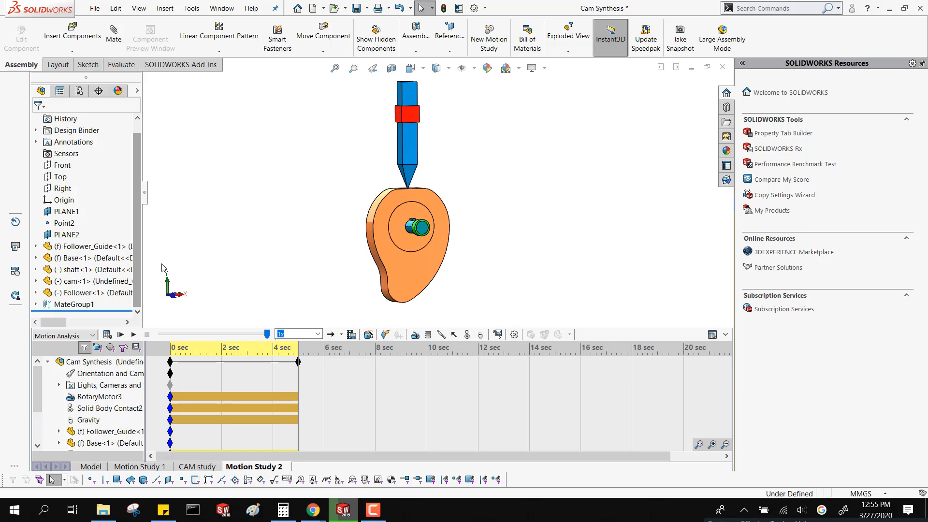
{"action": "right_click", "coordinate": [86, 420]}
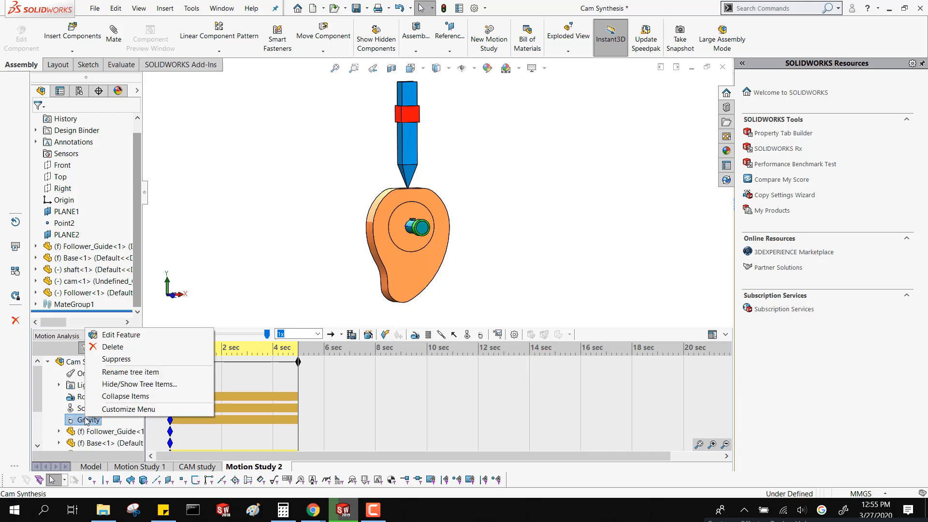
{"action": "left_click", "coordinate": [102, 358]}
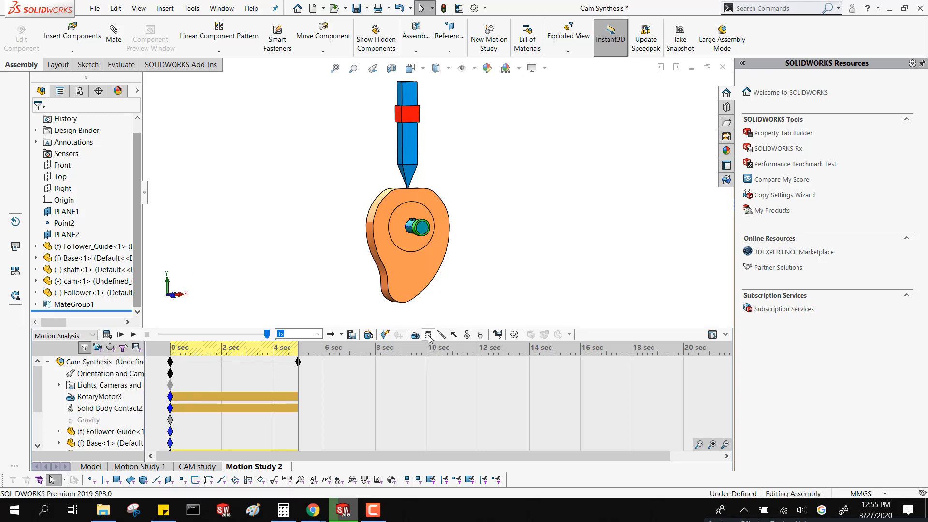
- Add a linear spring of 1.00 N/mm between the Follower_Guide's upper edge and the Follower's top edge
{"action": "scroll", "coordinate": [405, 93], "scroll_direction": "down", "scroll_amount": 8}
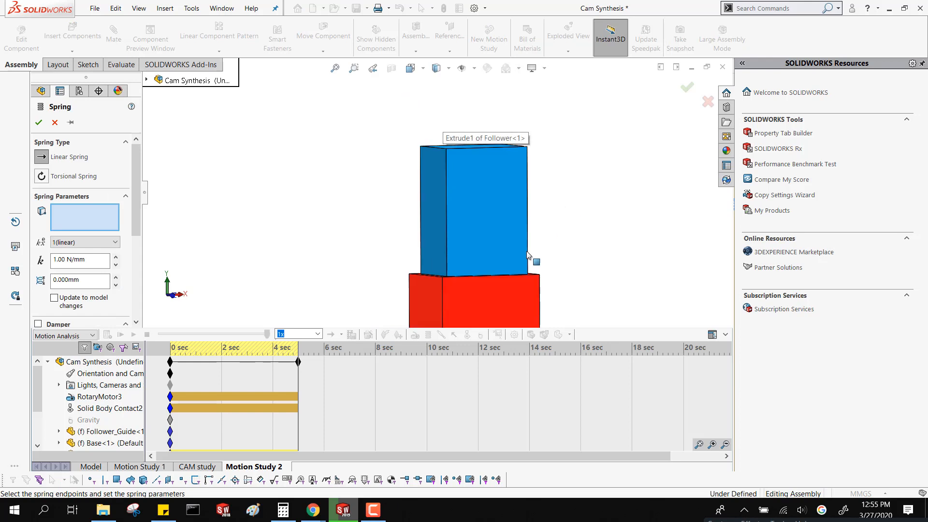
{"action": "left_click", "coordinate": [497, 275]}
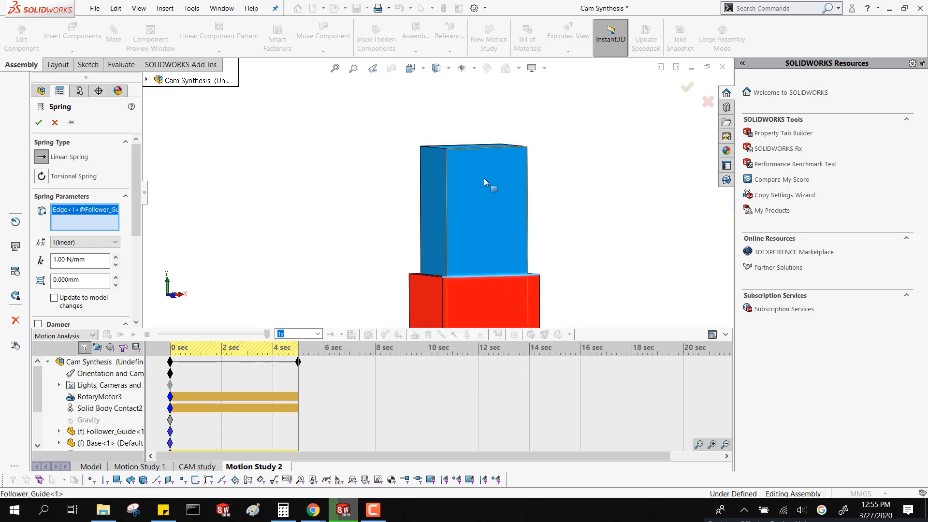
{"action": "left_click", "coordinate": [472, 151]}
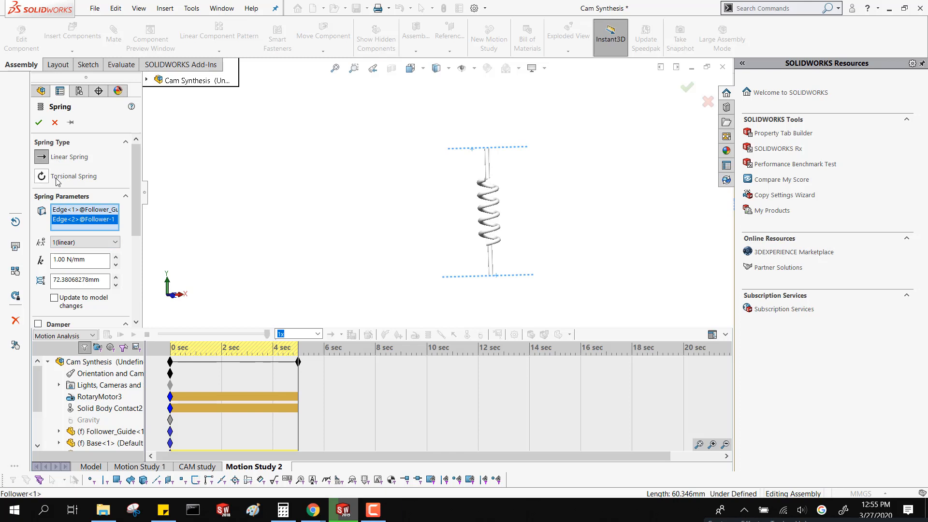
{"action": "scroll", "coordinate": [140, 167], "scroll_direction": "down", "scroll_amount": 3}
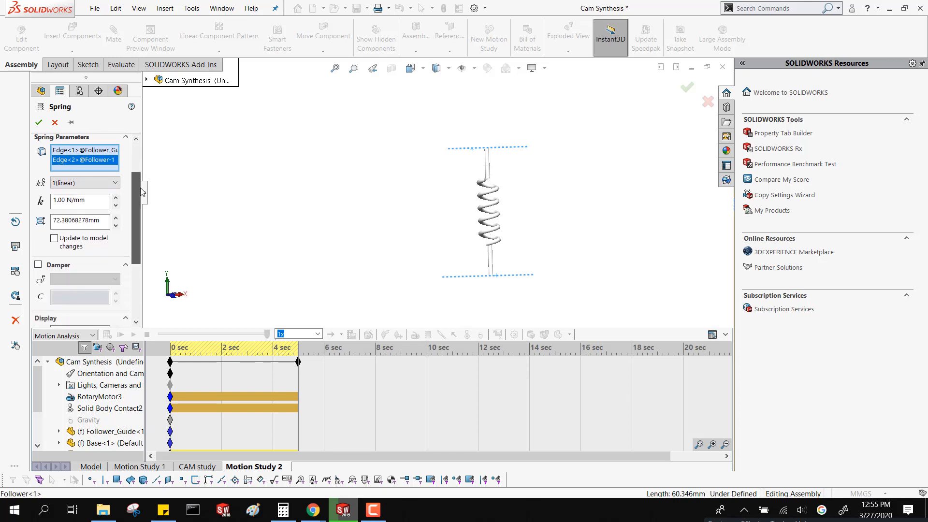
{"action": "left_click", "coordinate": [87, 200]}
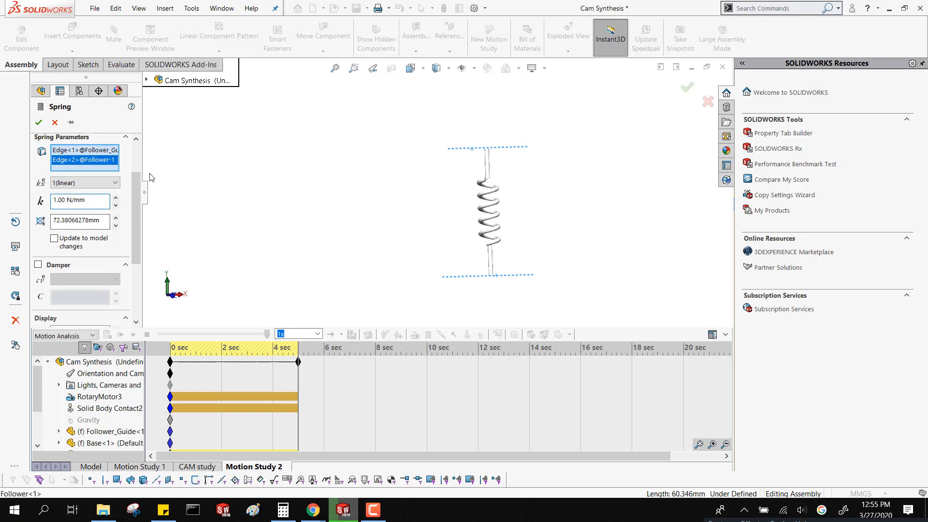
{"action": "left_click_drag", "start_coordinate": [137, 196], "coordinate": [139, 162]}
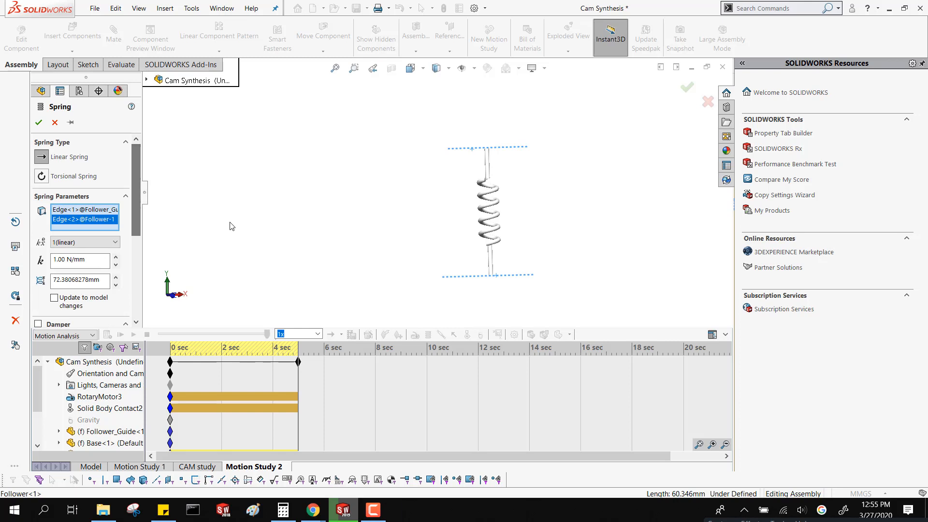
{"action": "left_click", "coordinate": [39, 123]}
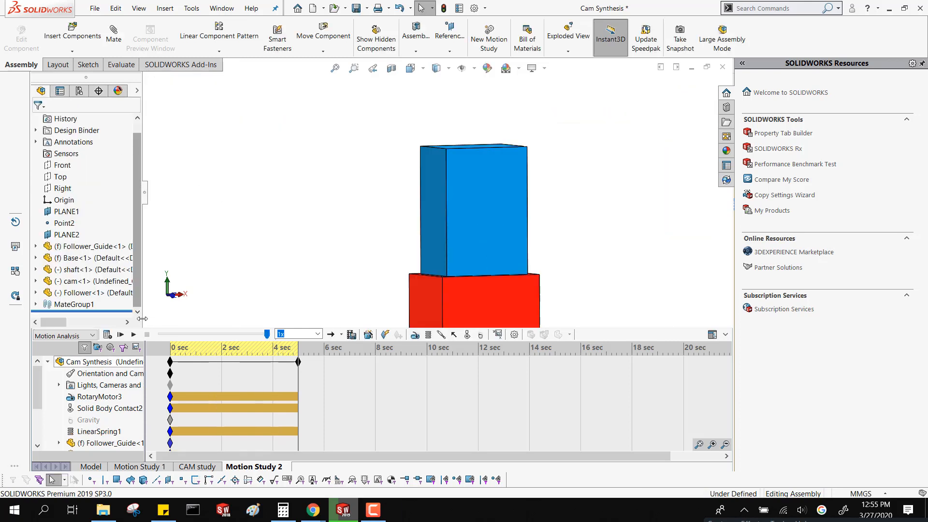
- Calculate the cam motion study with the linear spring active and gravity suppressed
{"action": "scroll", "coordinate": [376, 250], "scroll_direction": "up", "scroll_amount": 3}
{"action": "scroll", "coordinate": [376, 252], "scroll_direction": "up", "scroll_amount": 5}
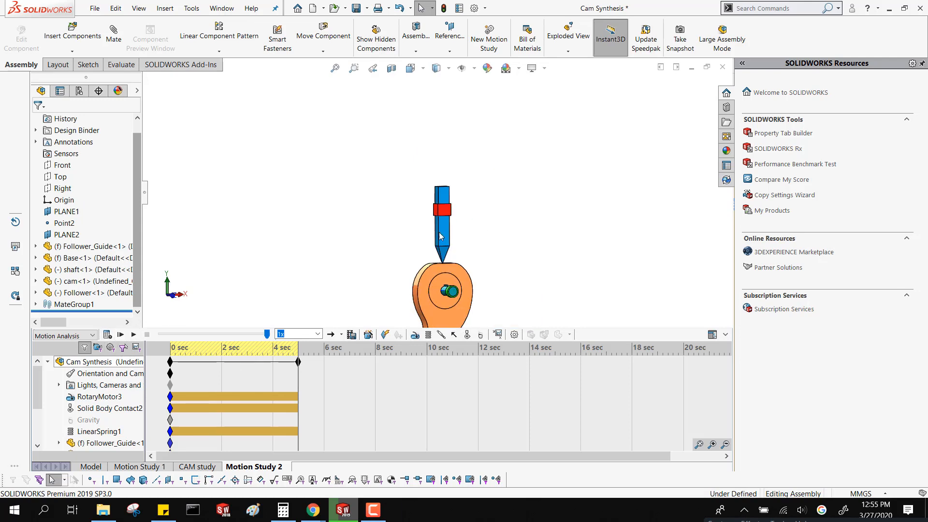
{"action": "scroll", "coordinate": [483, 213], "scroll_direction": "up", "scroll_amount": 4}
{"action": "scroll", "coordinate": [479, 220], "scroll_direction": "down", "scroll_amount": 3}
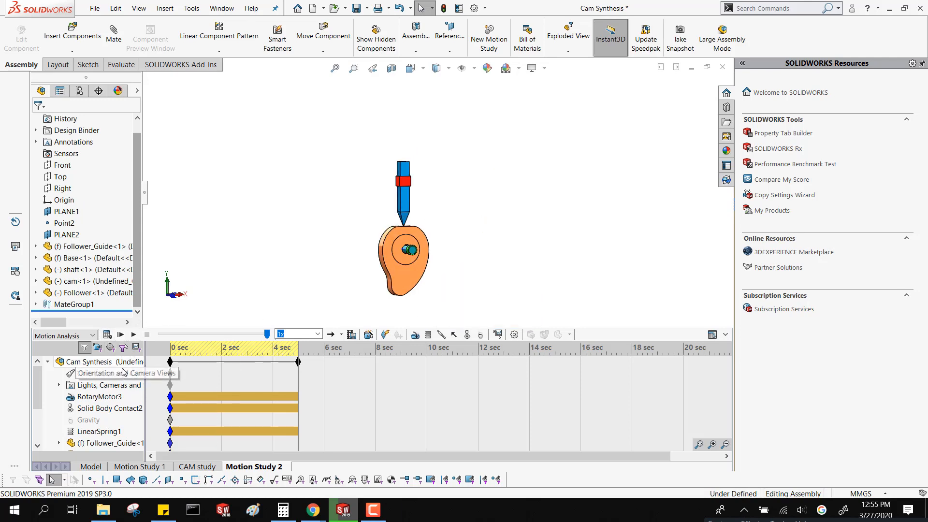
{"action": "left_click", "coordinate": [107, 334]}
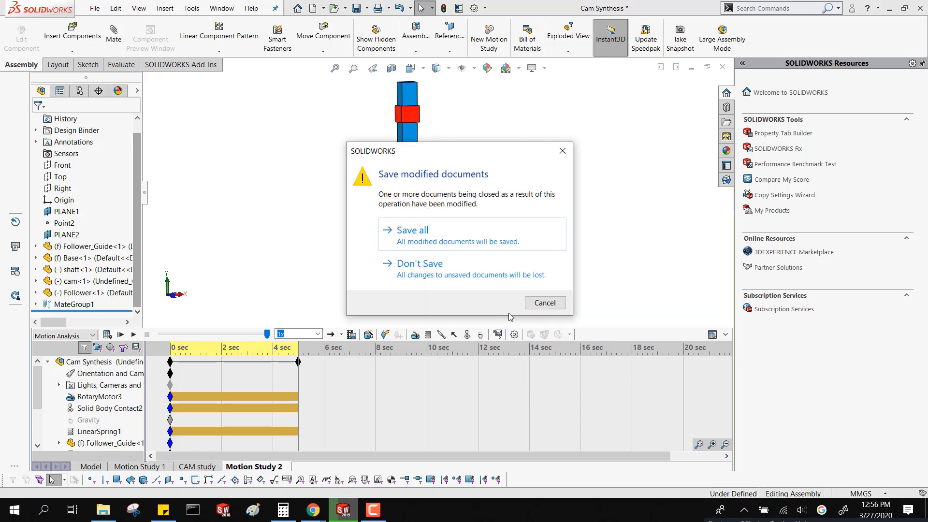
- Close the Cam Synthesis assembly without saving and open the Full latch mechanism assembly
{"action": "left_click", "coordinate": [425, 272]}
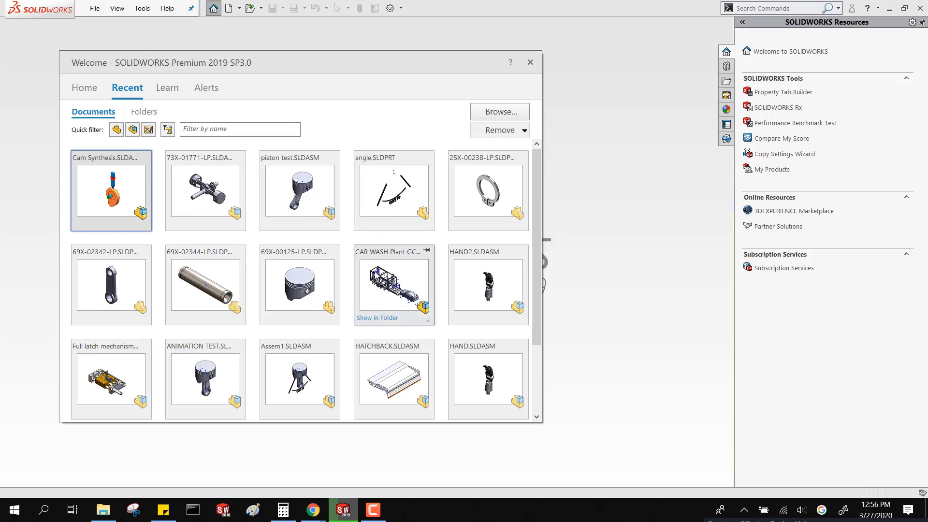
{"action": "left_click", "coordinate": [122, 389]}
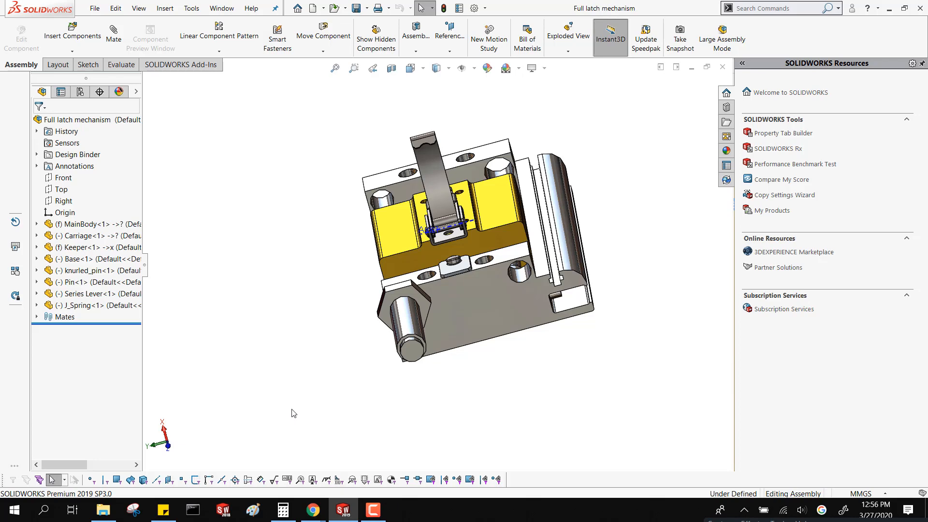
{"action": "middle_click_drag", "start_coordinate": [448, 267], "coordinate": [416, 328]}
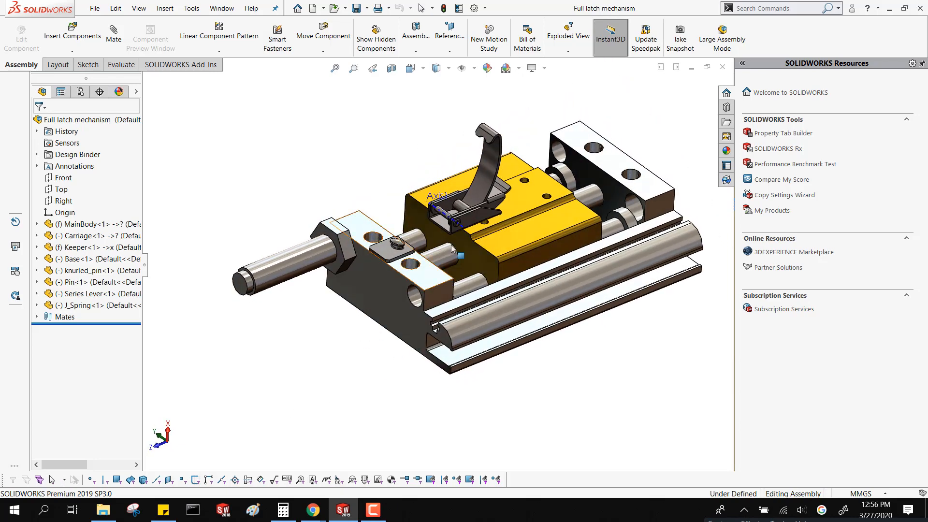
{"action": "scroll", "coordinate": [481, 221], "scroll_direction": "up", "scroll_amount": 1}
{"action": "scroll", "coordinate": [480, 221], "scroll_direction": "down", "scroll_amount": 2}
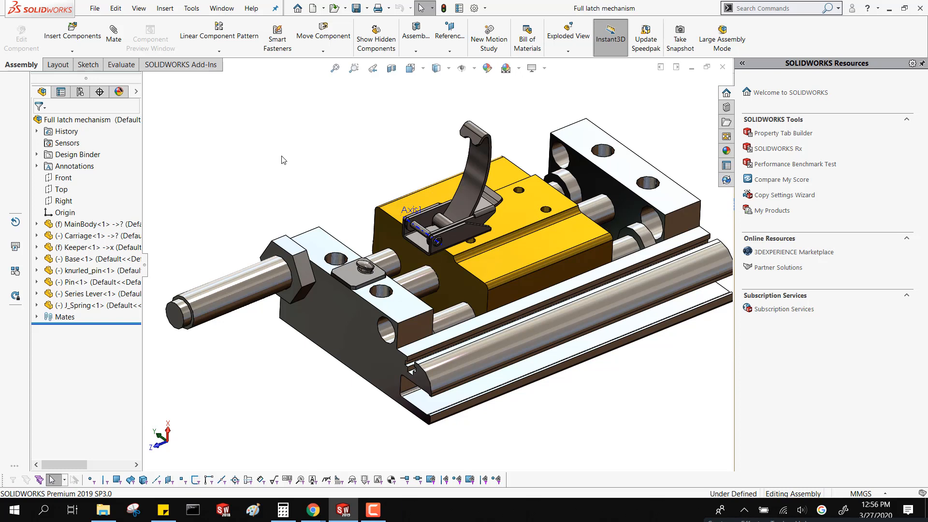
- Open the Precise contact motion study of the latch mechanism and play it back
{"action": "left_click", "coordinate": [11, 466]}
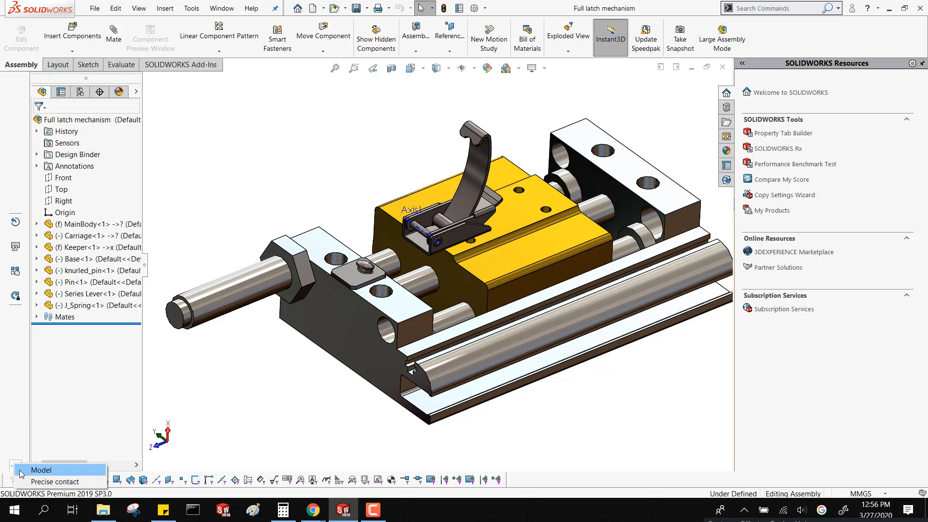
{"action": "left_click", "coordinate": [24, 483]}
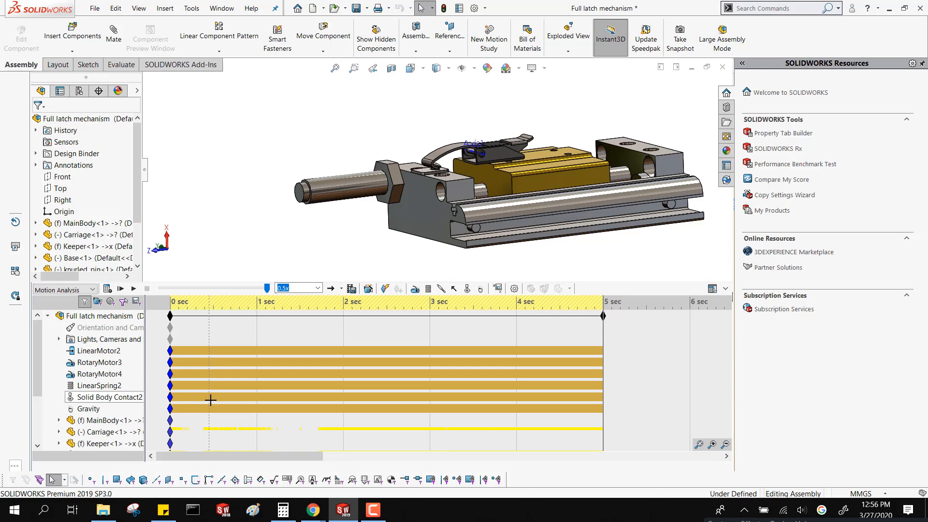
{"action": "left_click", "coordinate": [100, 315]}
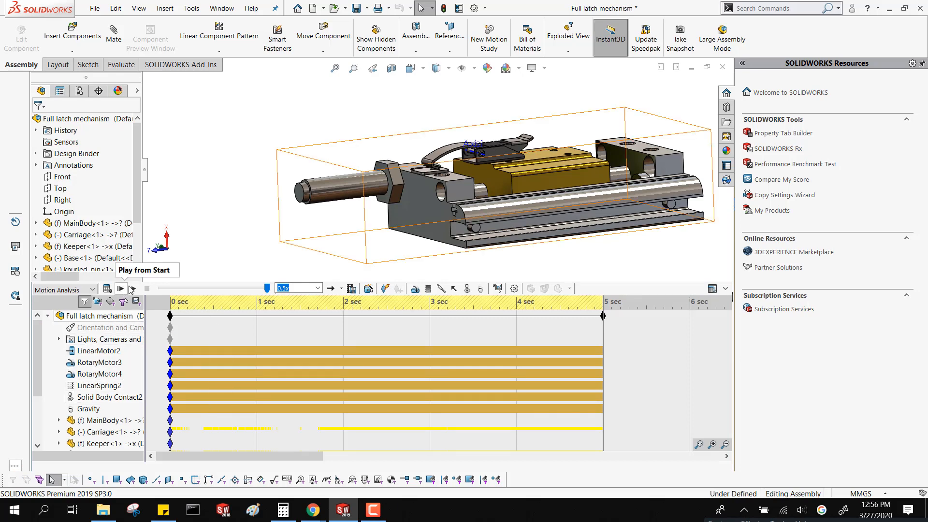
{"action": "left_click", "coordinate": [130, 289]}
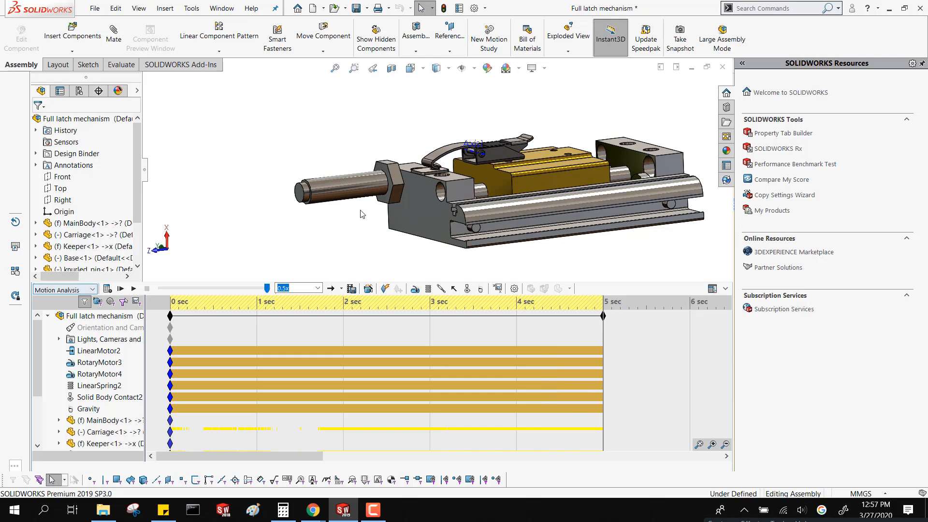
- Examine the study's motors, spring, contact and gravity entries, and inspect where the J_Spring hook engages the Keeper
{"action": "scroll", "coordinate": [90, 332], "scroll_direction": "down", "scroll_amount": 2}
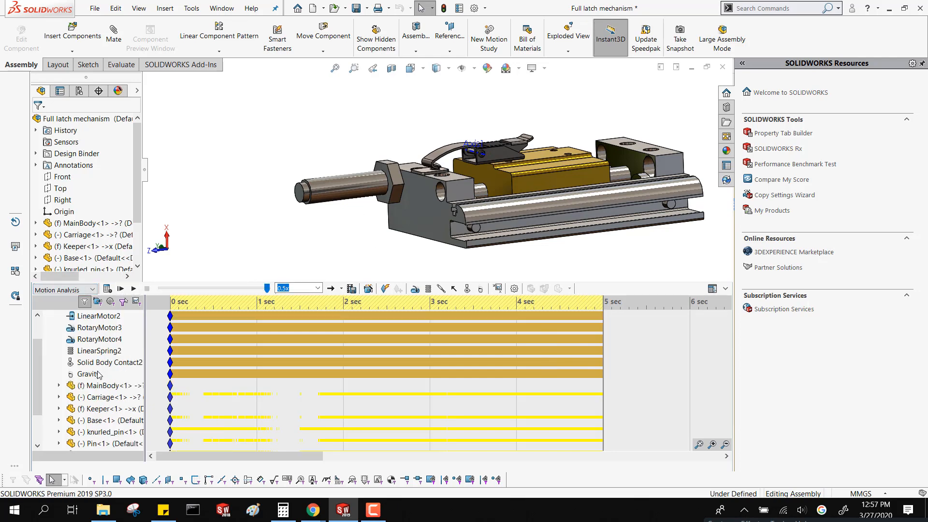
{"action": "left_click", "coordinate": [90, 331]}
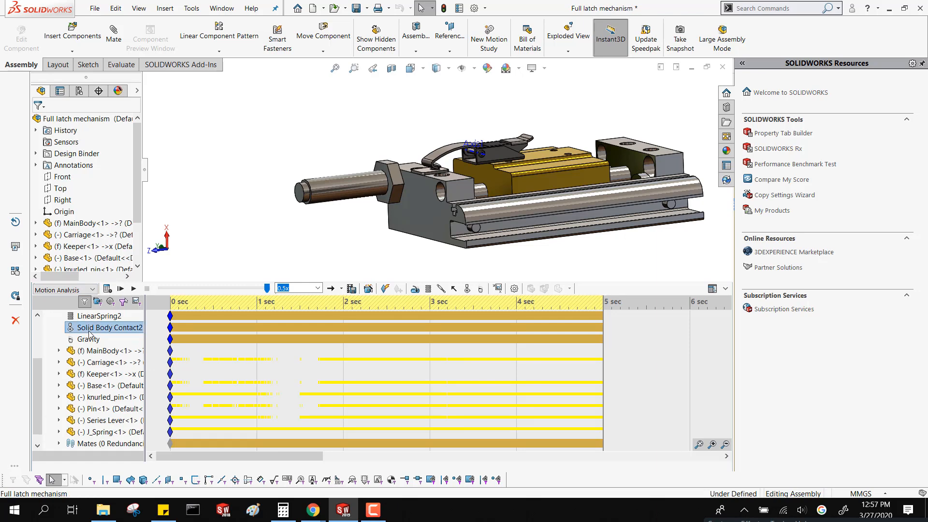
{"action": "scroll", "coordinate": [492, 183], "scroll_direction": "up", "scroll_amount": 2}
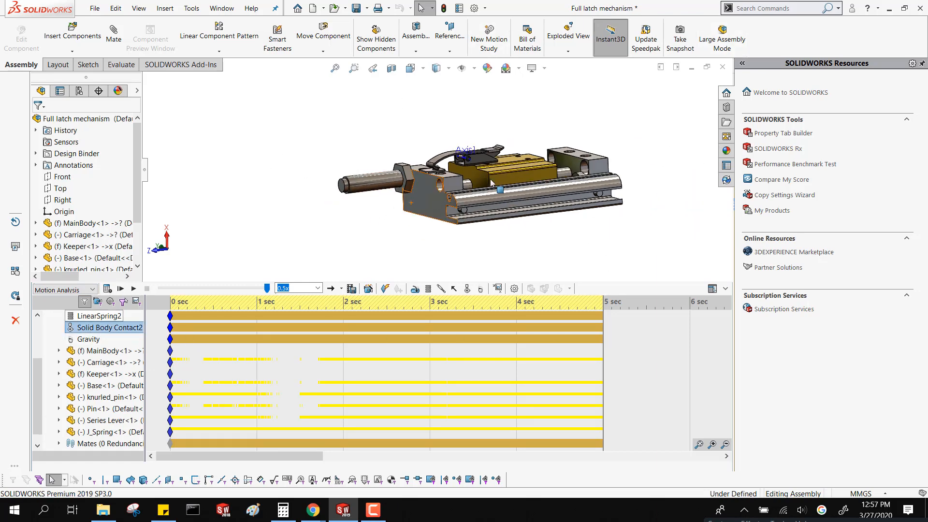
{"action": "scroll", "coordinate": [672, 161], "scroll_direction": "down", "scroll_amount": 2}
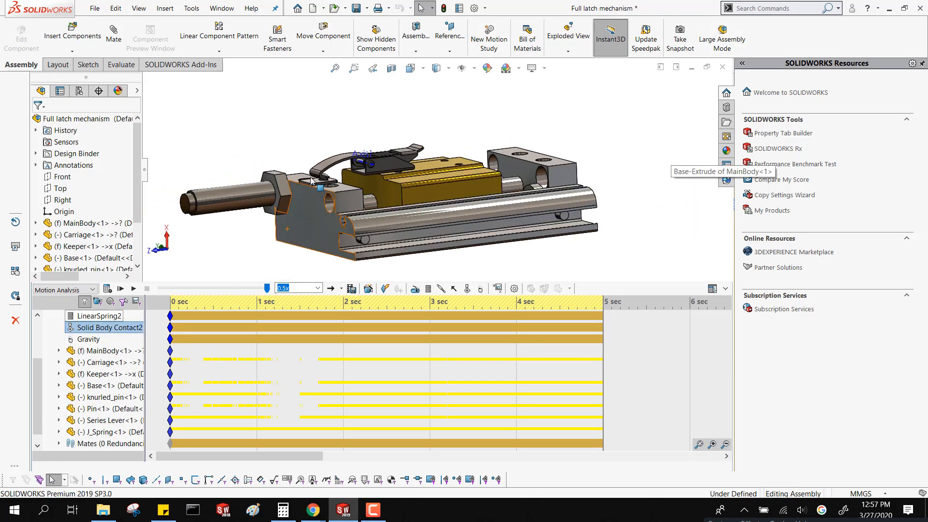
{"action": "key", "text": "Escape"}
{"action": "scroll", "coordinate": [387, 191], "scroll_direction": "down", "scroll_amount": 3}
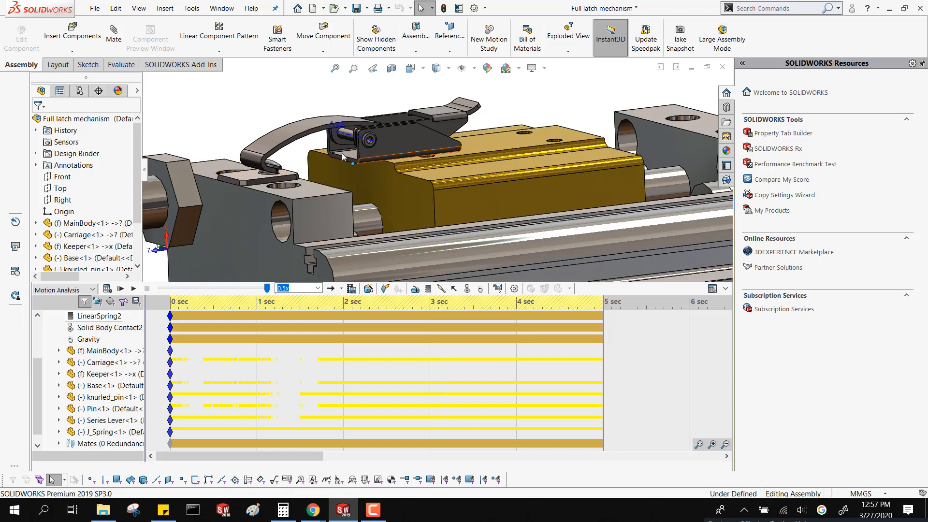
{"action": "scroll", "coordinate": [434, 189], "scroll_direction": "up", "scroll_amount": 3}
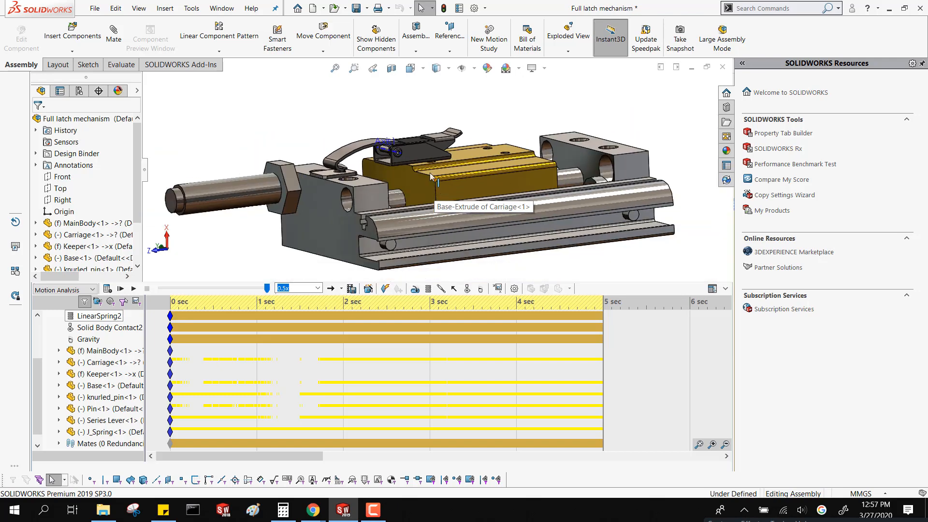
{"action": "scroll", "coordinate": [421, 168], "scroll_direction": "down", "scroll_amount": 5}
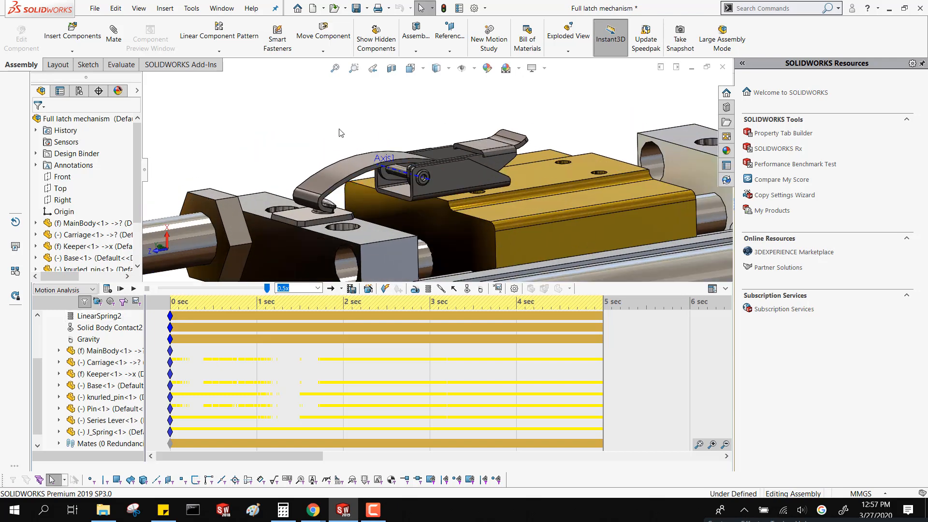
- Create a Trace Path result plot, category Displacement/Velocity/Acceleration, for a vertex at the J_Spring's hook tip
{"action": "left_click", "coordinate": [500, 288]}
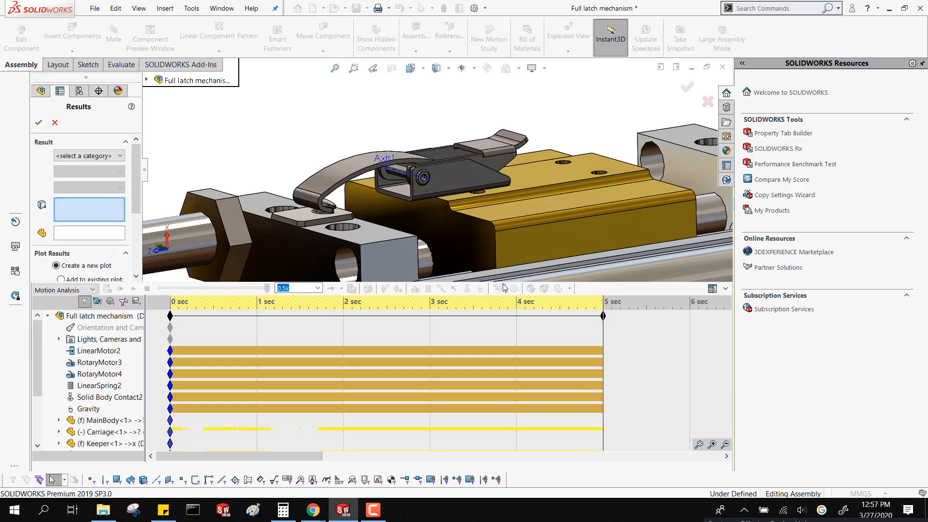
{"action": "left_click", "coordinate": [117, 155]}
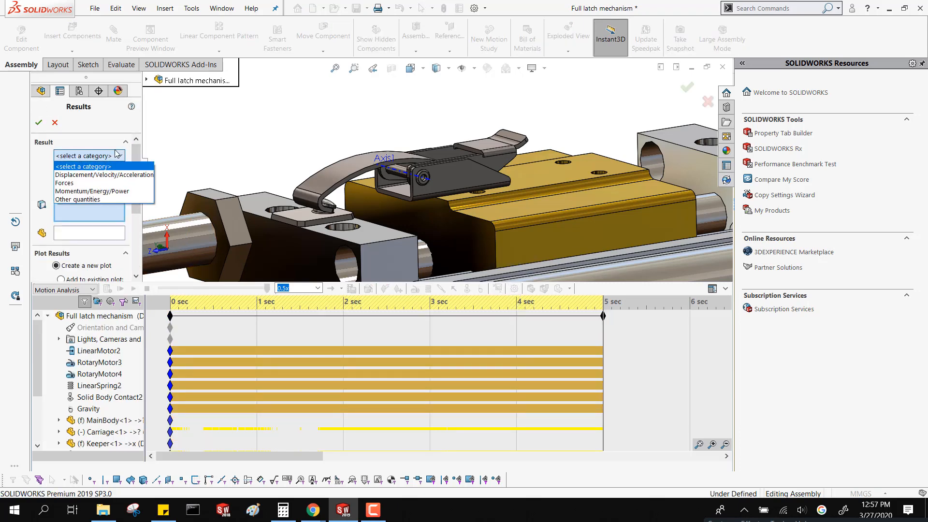
{"action": "left_click", "coordinate": [114, 175]}
{"action": "left_click", "coordinate": [113, 175]}
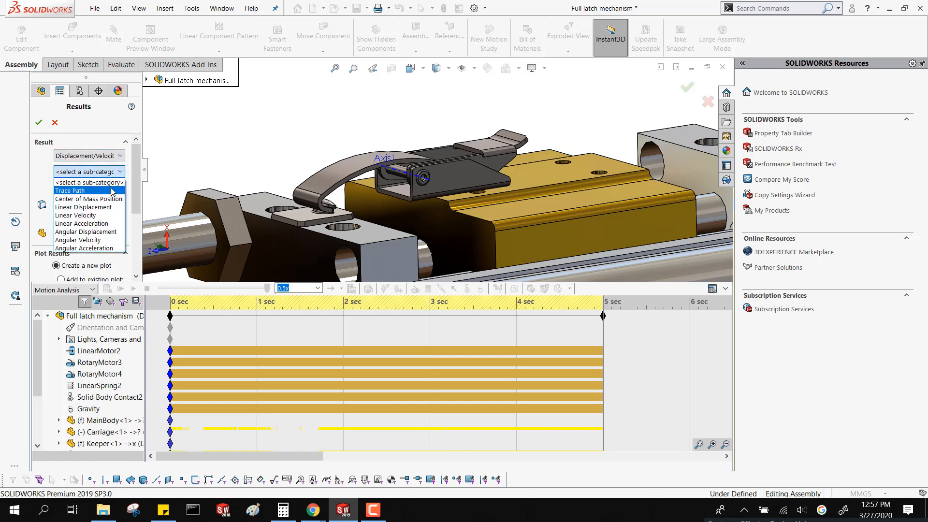
{"action": "left_click", "coordinate": [111, 191]}
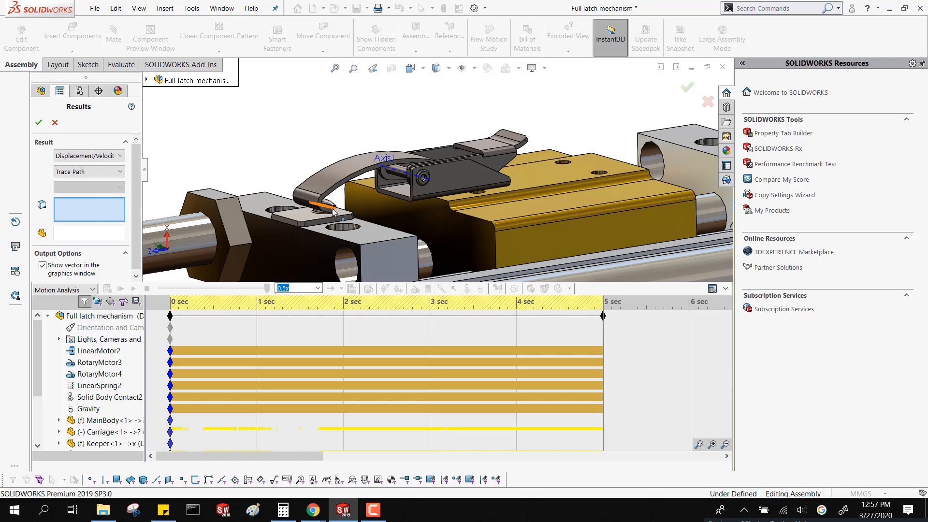
{"action": "scroll", "coordinate": [359, 206], "scroll_direction": "down", "scroll_amount": 5}
{"action": "scroll", "coordinate": [358, 207], "scroll_direction": "down", "scroll_amount": 3}
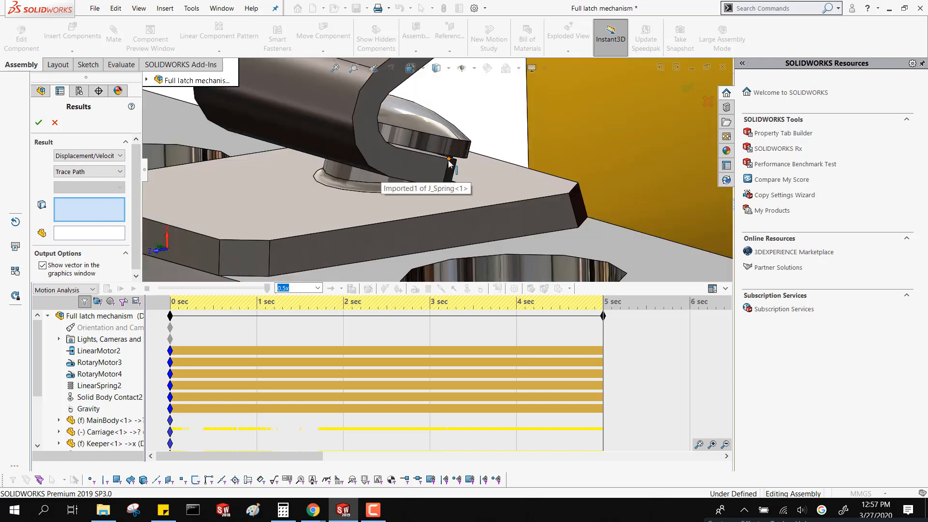
{"action": "left_click", "coordinate": [456, 186]}
{"action": "scroll", "coordinate": [457, 186], "scroll_direction": "up", "scroll_amount": 8}
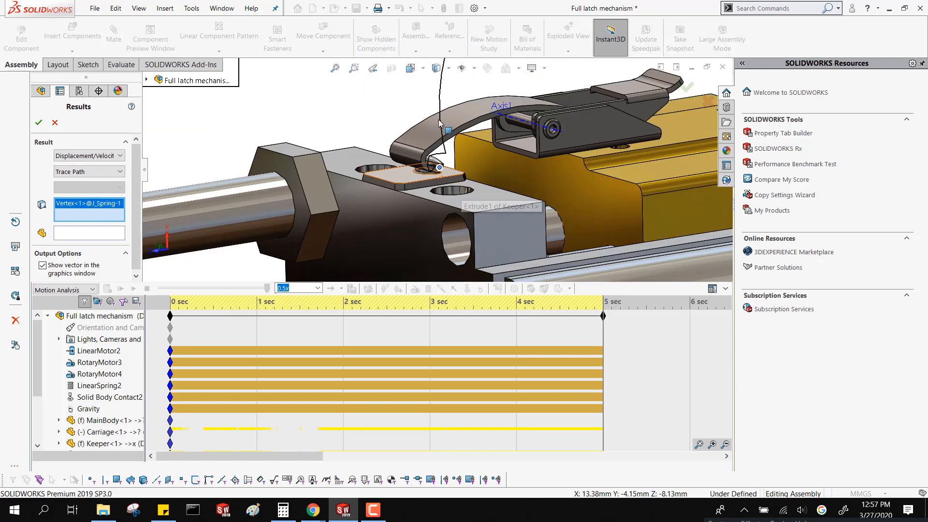
{"action": "scroll", "coordinate": [445, 129], "scroll_direction": "up", "scroll_amount": 2}
{"action": "scroll", "coordinate": [452, 164], "scroll_direction": "down", "scroll_amount": 3}
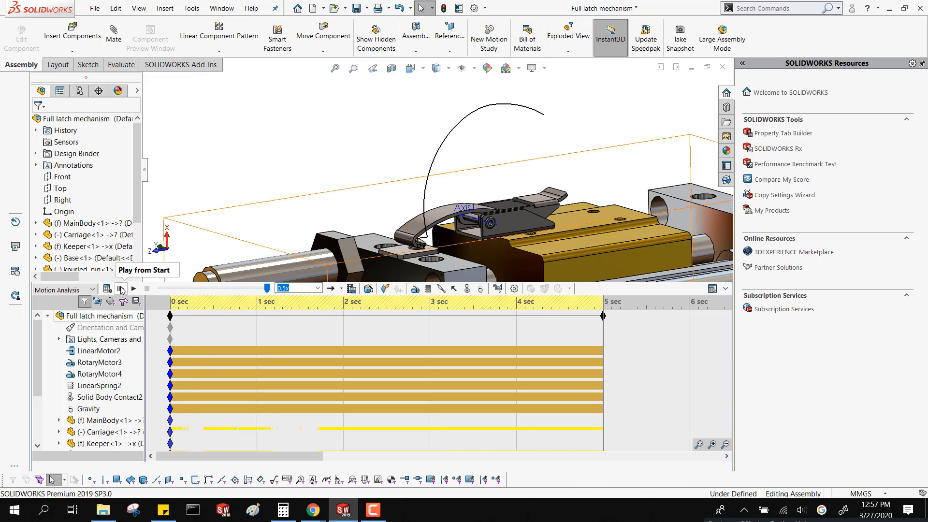
- Play the latch study from the start with the trace path shown, and expand its Results folder
{"action": "left_click", "coordinate": [121, 290]}
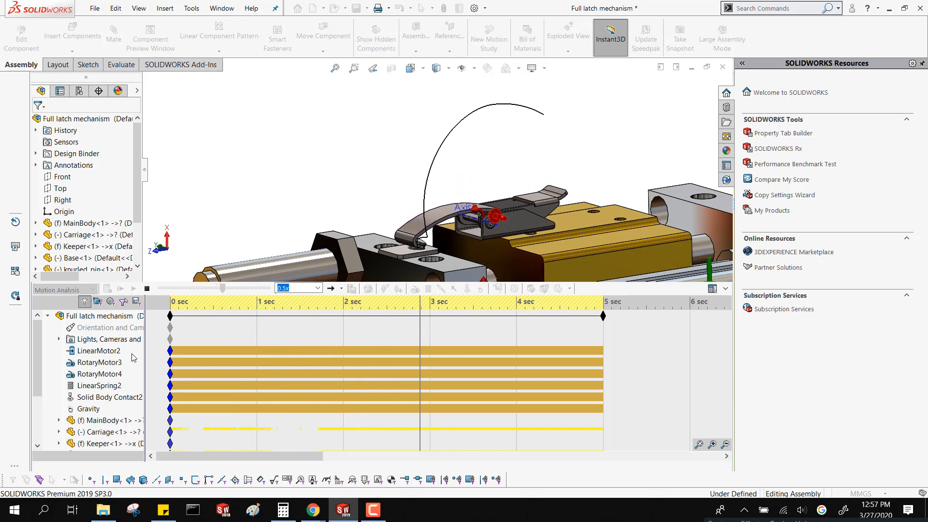
{"action": "scroll", "coordinate": [120, 377], "scroll_direction": "down", "scroll_amount": 2}
{"action": "scroll", "coordinate": [120, 377], "scroll_direction": "down", "scroll_amount": 1}
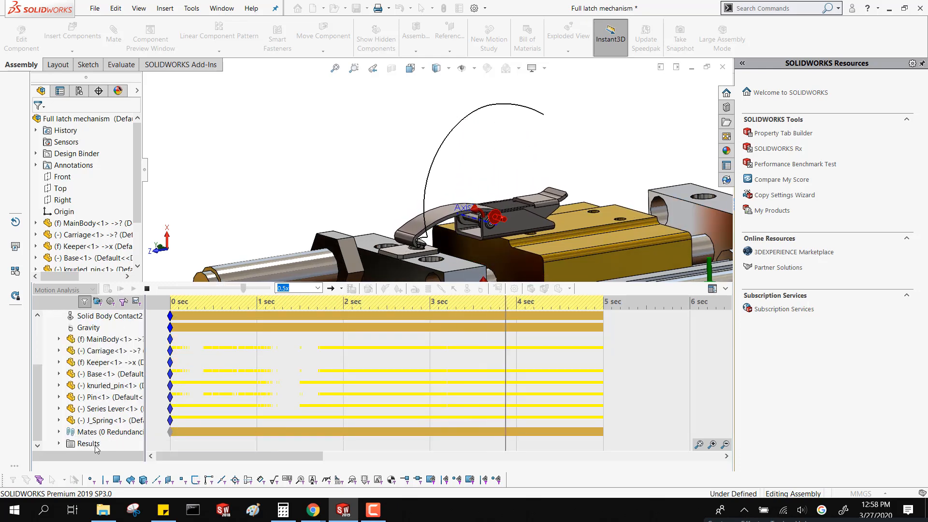
{"action": "double_click", "coordinate": [66, 447]}
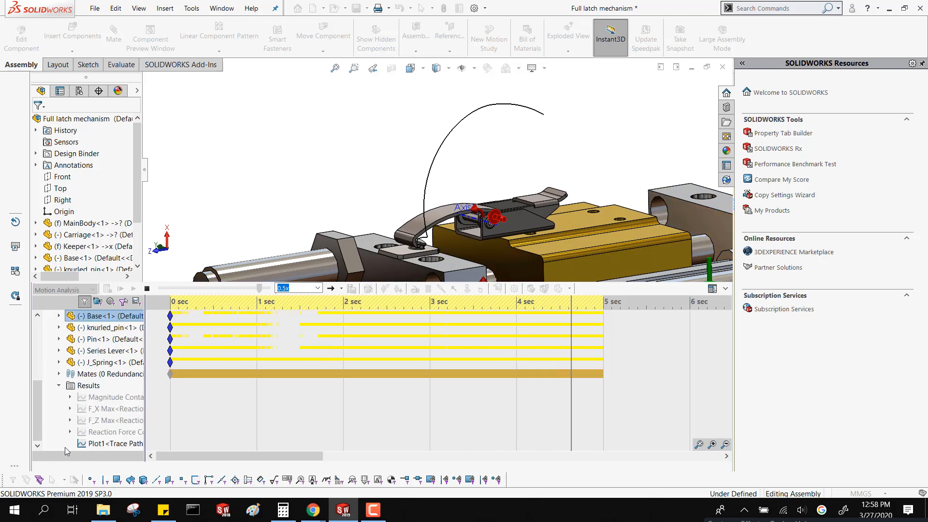
- Create a curve in the assembly from the J_Spring trace path plot and check the new curve feature's status
{"action": "left_click", "coordinate": [94, 449]}
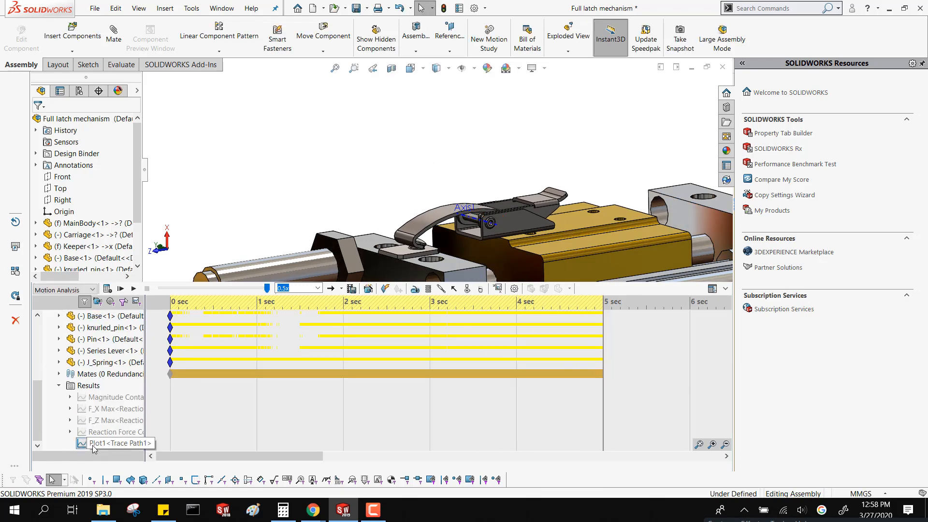
{"action": "right_click", "coordinate": [94, 444]}
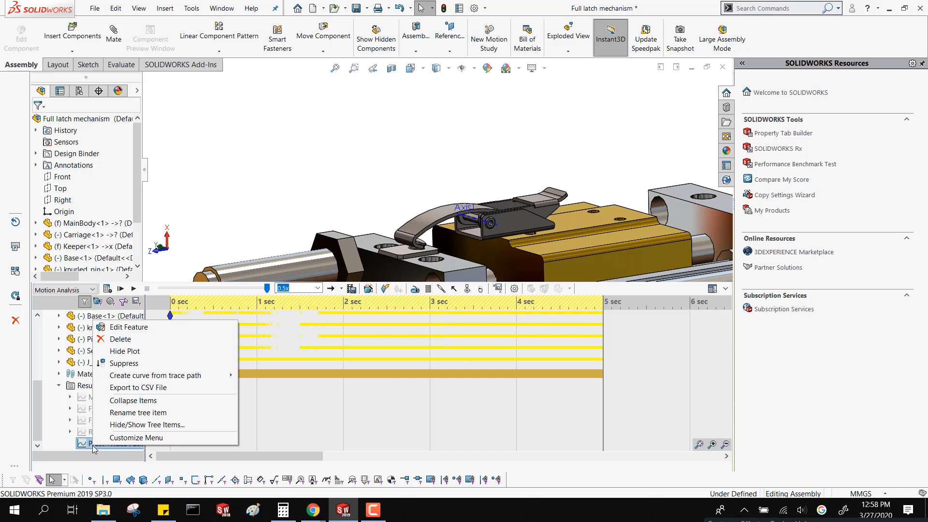
{"action": "mouse_move", "coordinate": [116, 381]}
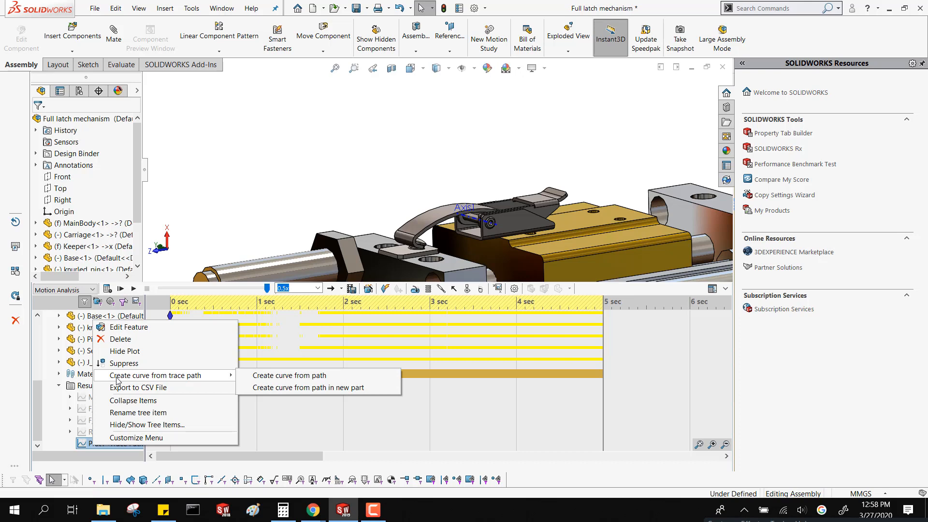
{"action": "left_click", "coordinate": [241, 377]}
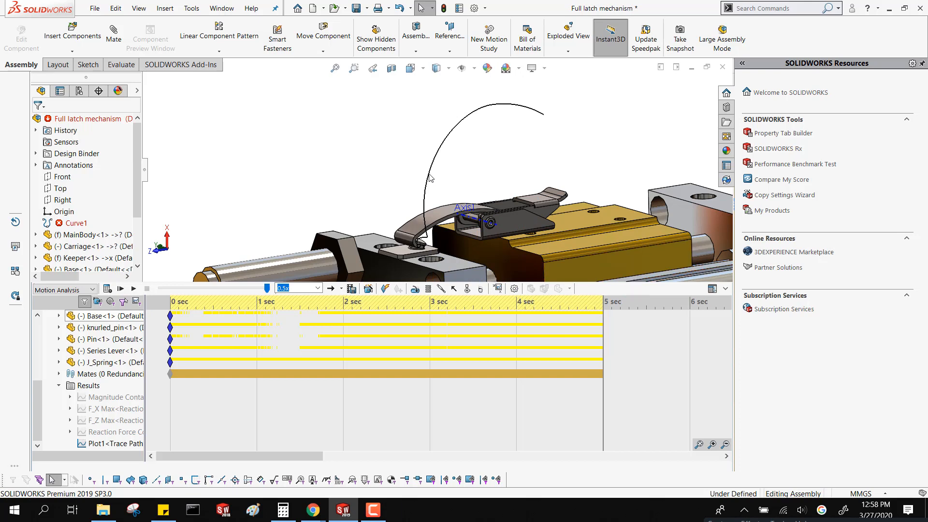
{"action": "left_click", "coordinate": [68, 226]}
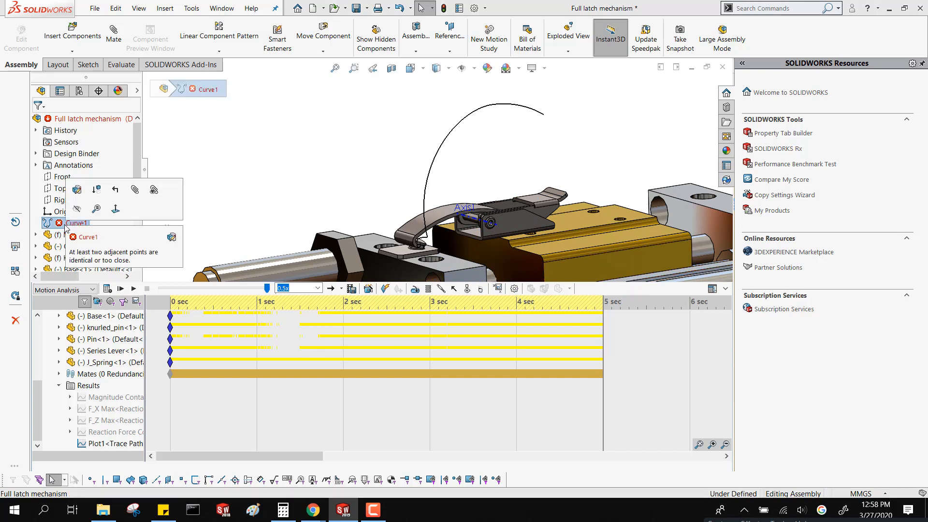
- Inspect the trace path closely where the J_Spring's hook tip contacts the Keeper
{"action": "left_click", "coordinate": [333, 199]}
{"action": "scroll", "coordinate": [411, 245], "scroll_direction": "down", "scroll_amount": 8}
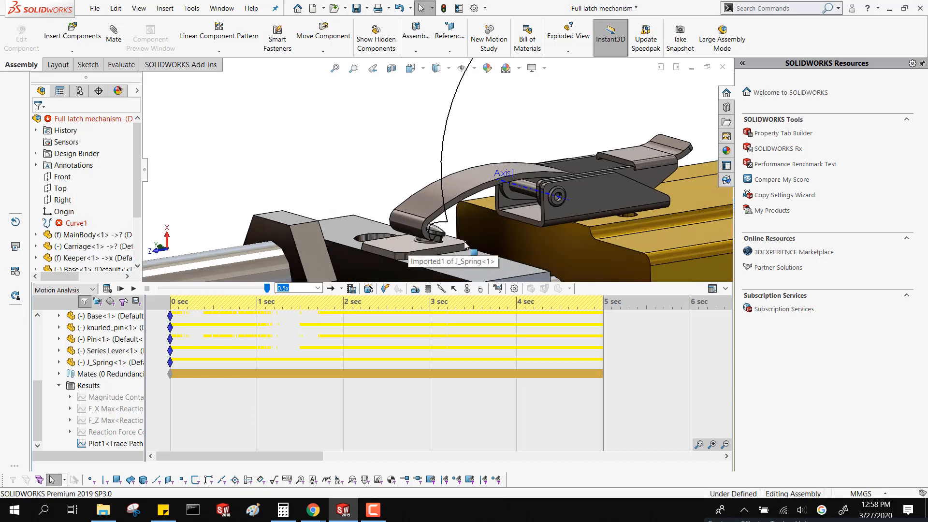
{"action": "scroll", "coordinate": [446, 233], "scroll_direction": "down", "scroll_amount": 8}
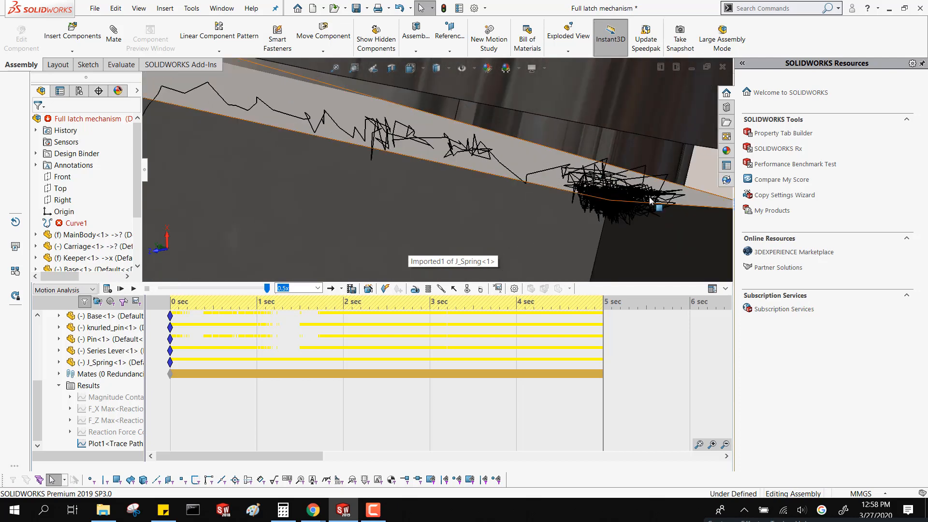
{"action": "scroll", "coordinate": [605, 177], "scroll_direction": "up", "scroll_amount": 4}
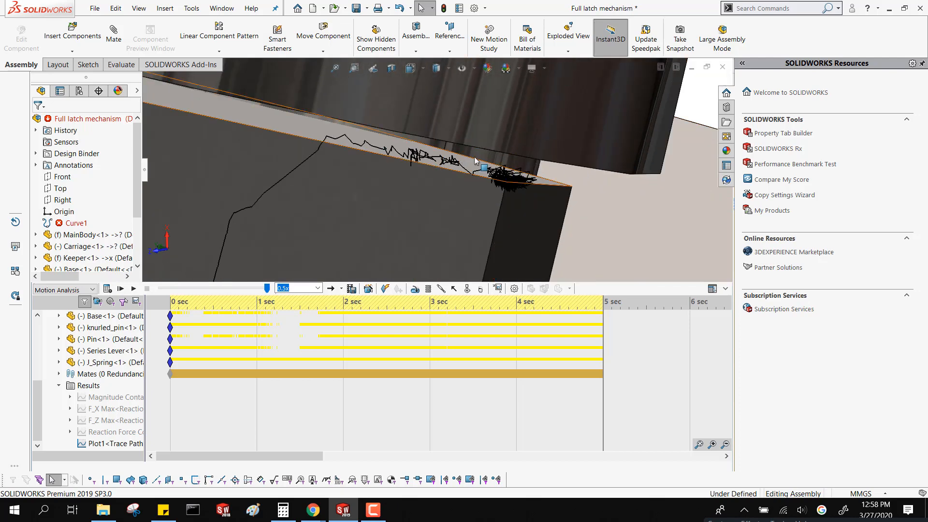
{"action": "scroll", "coordinate": [552, 168], "scroll_direction": "up", "scroll_amount": 5}
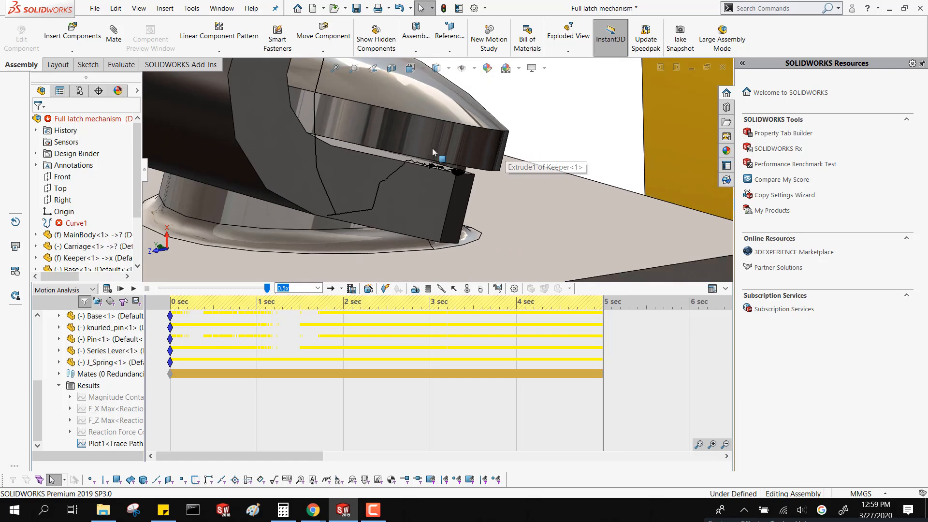
{"action": "scroll", "coordinate": [414, 187], "scroll_direction": "down", "scroll_amount": 4}
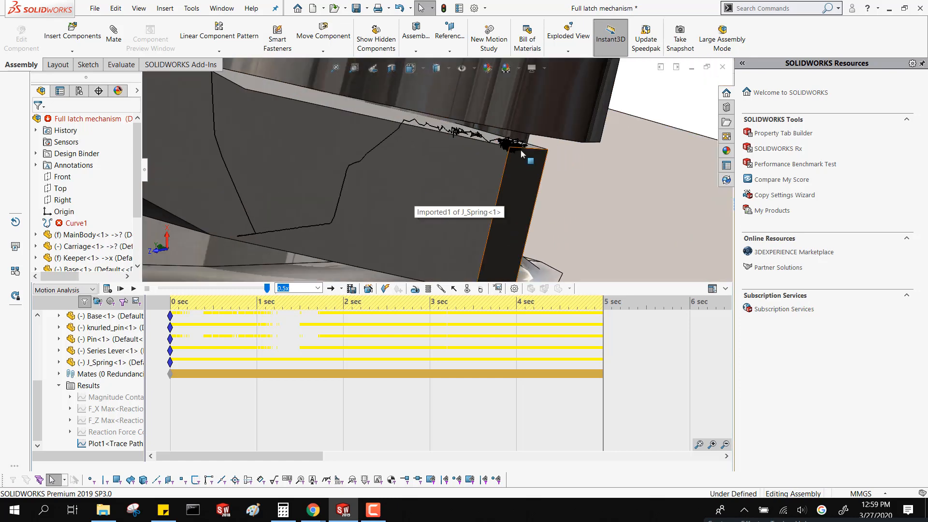
{"action": "scroll", "coordinate": [182, 187], "scroll_direction": "up", "scroll_amount": 2}
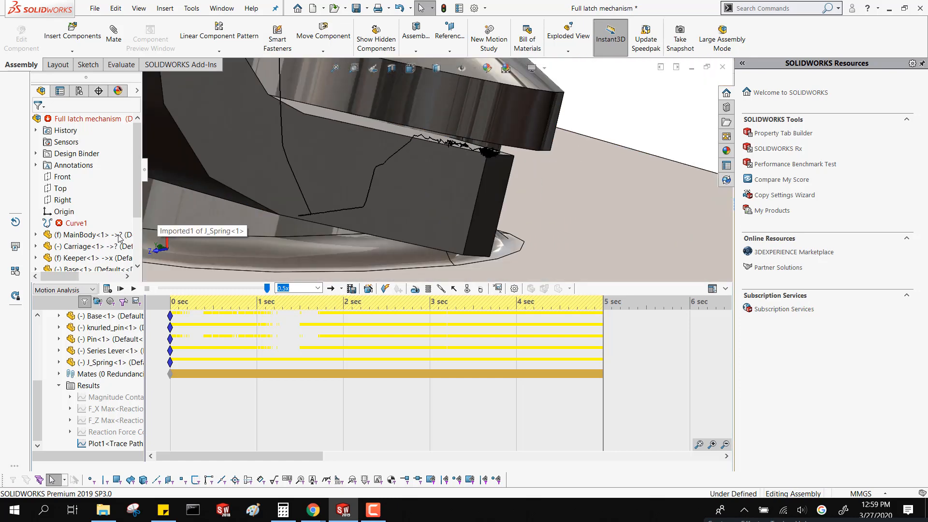
- Open the definition of the curve made from the trace path, review its list of point coordinates, and cancel the edit
{"action": "right_click", "coordinate": [76, 226]}
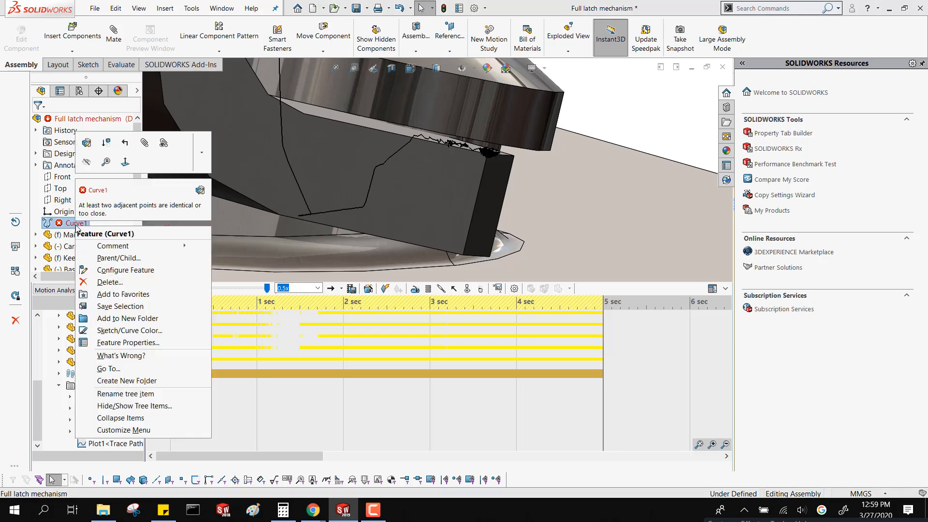
{"action": "left_click", "coordinate": [86, 142]}
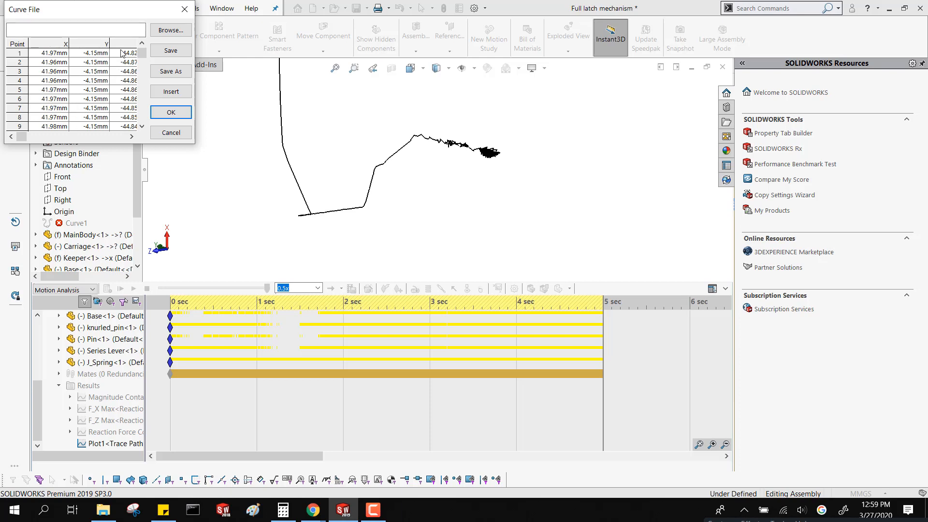
{"action": "left_click_drag", "start_coordinate": [138, 57], "coordinate": [141, 93]}
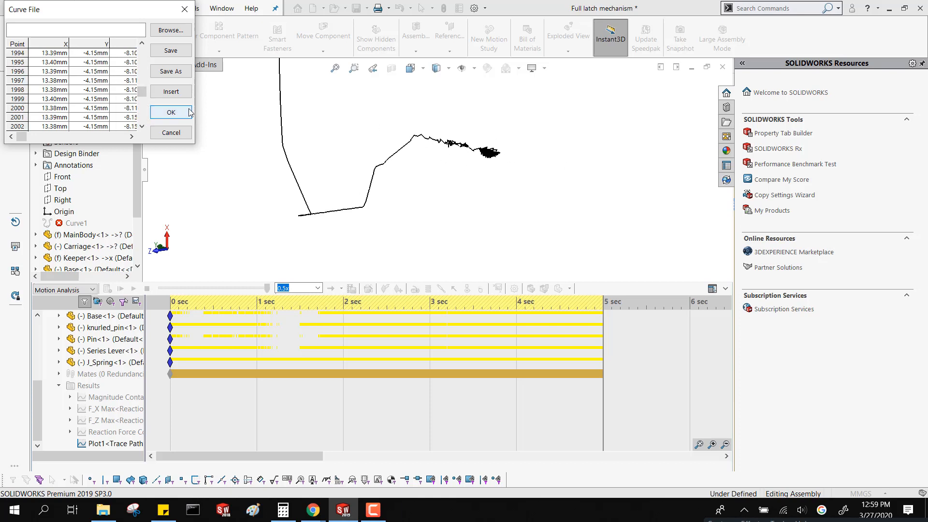
{"action": "left_click", "coordinate": [172, 113]}
{"action": "left_click", "coordinate": [211, 86]}
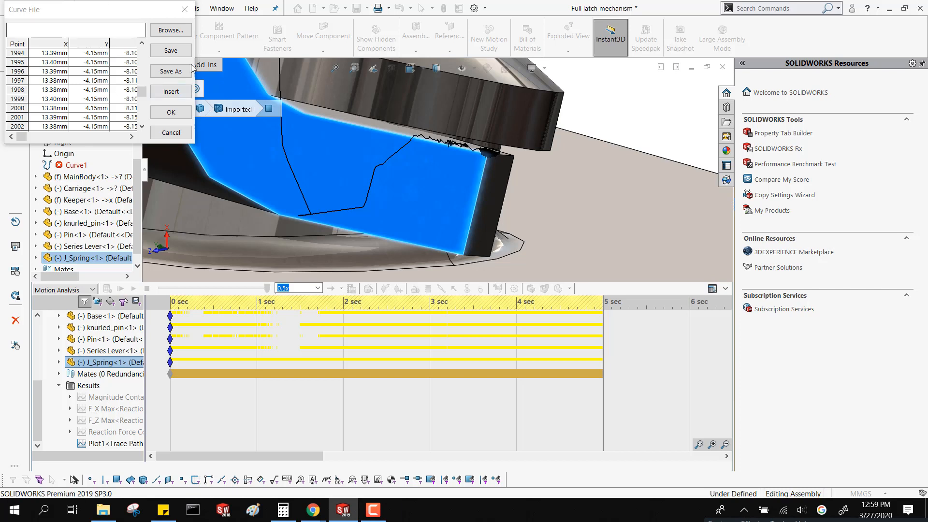
{"action": "left_click", "coordinate": [178, 131]}
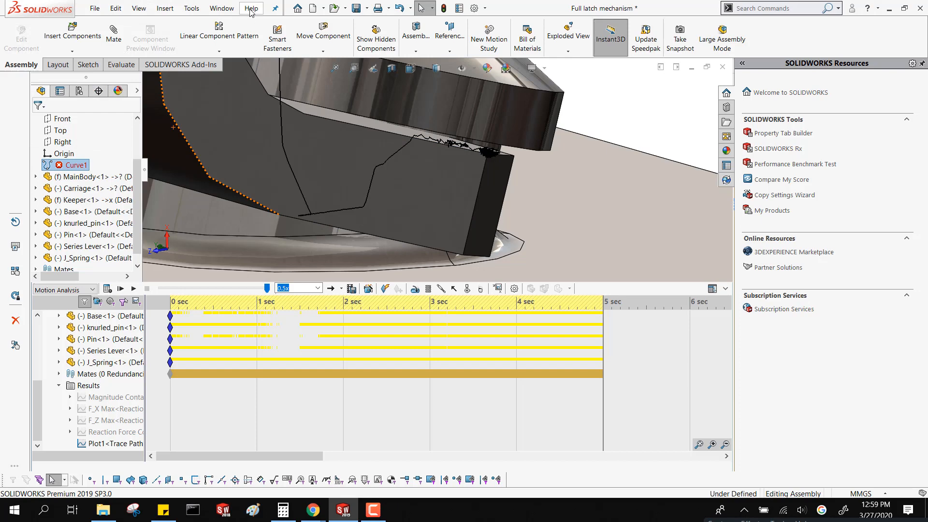
- Open the SOLIDWORKS Tutorials, list all tutorials, and open the SOLIDWORKS Motion tutorial
{"action": "left_click", "coordinate": [250, 8]}
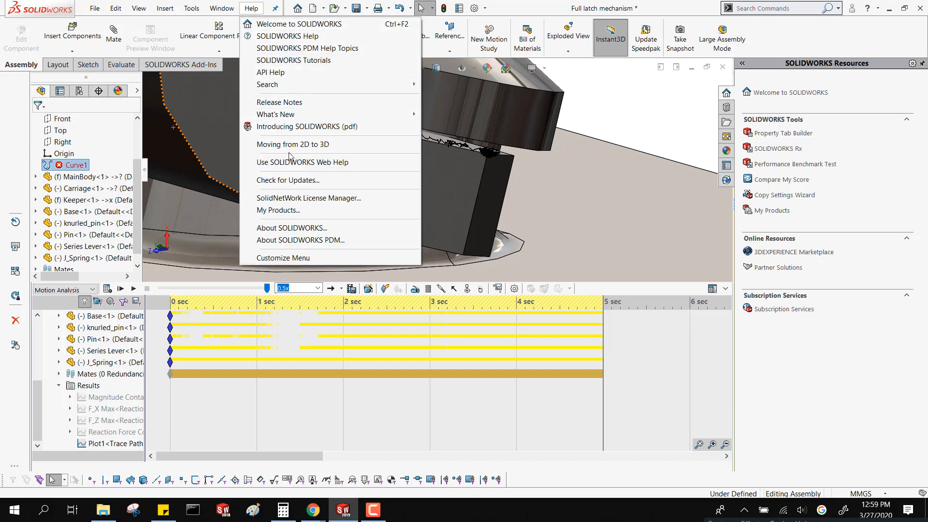
{"action": "left_click", "coordinate": [278, 61]}
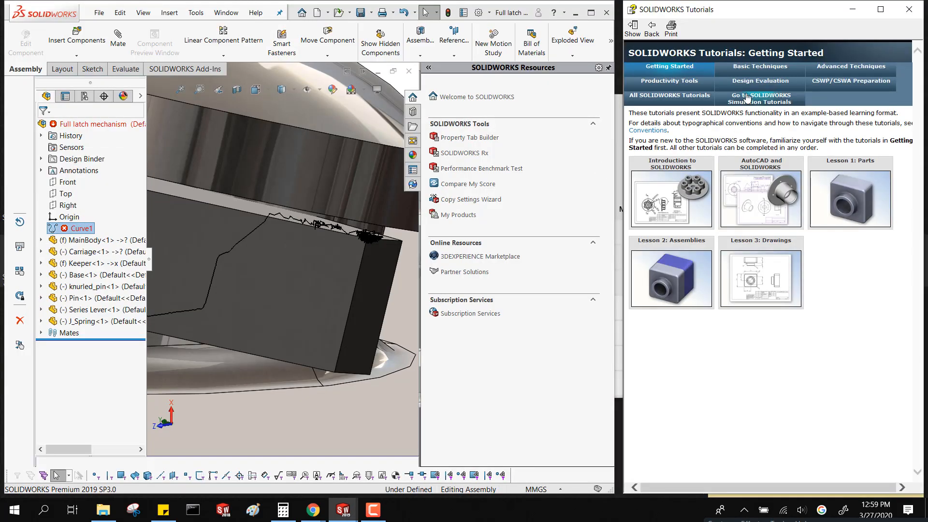
{"action": "left_click", "coordinate": [702, 98]}
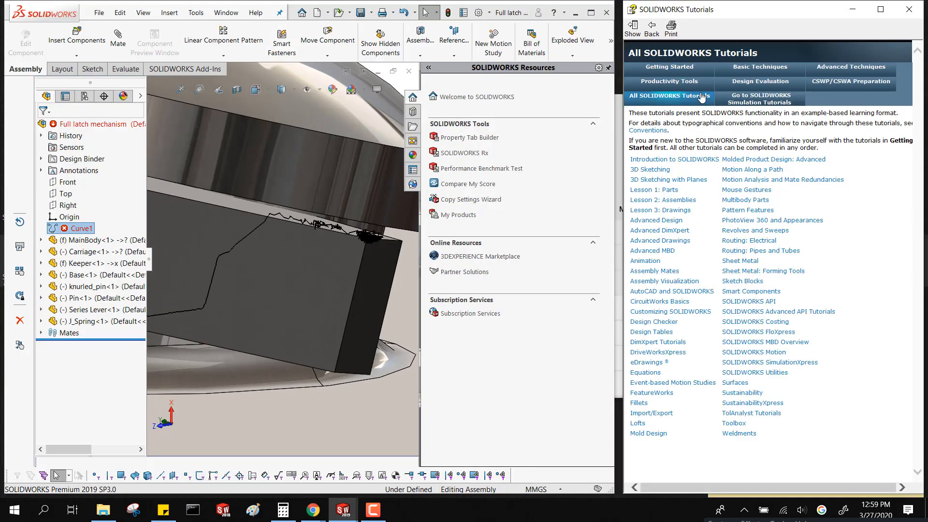
{"action": "mouse_move", "coordinate": [668, 292]}
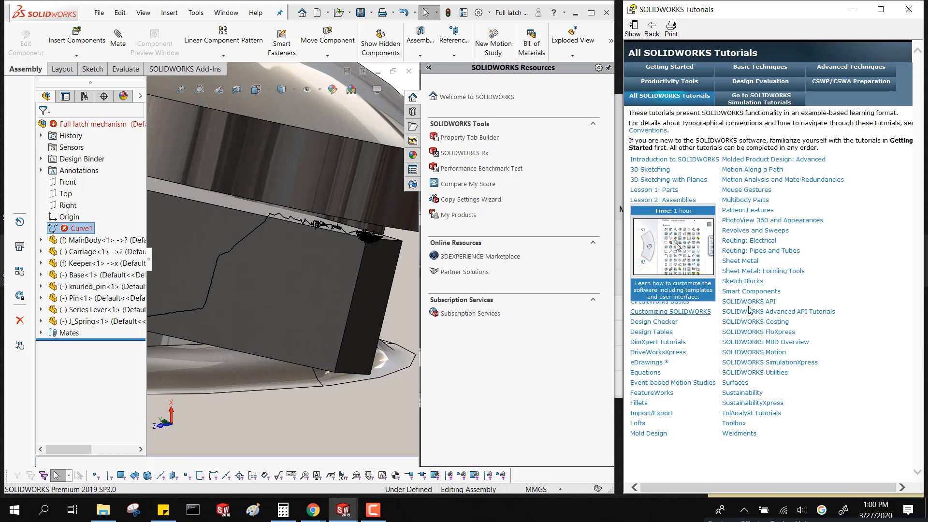
{"action": "mouse_move", "coordinate": [643, 265]}
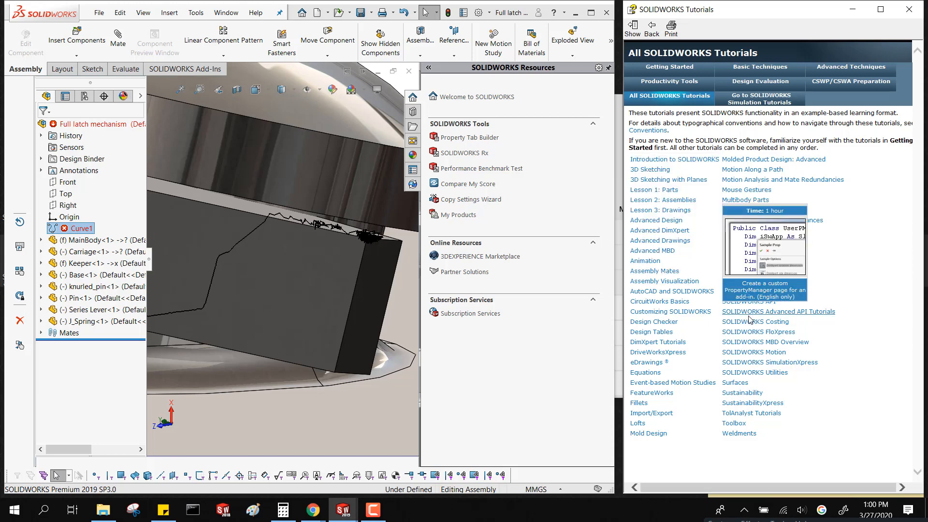
{"action": "mouse_move", "coordinate": [758, 347]}
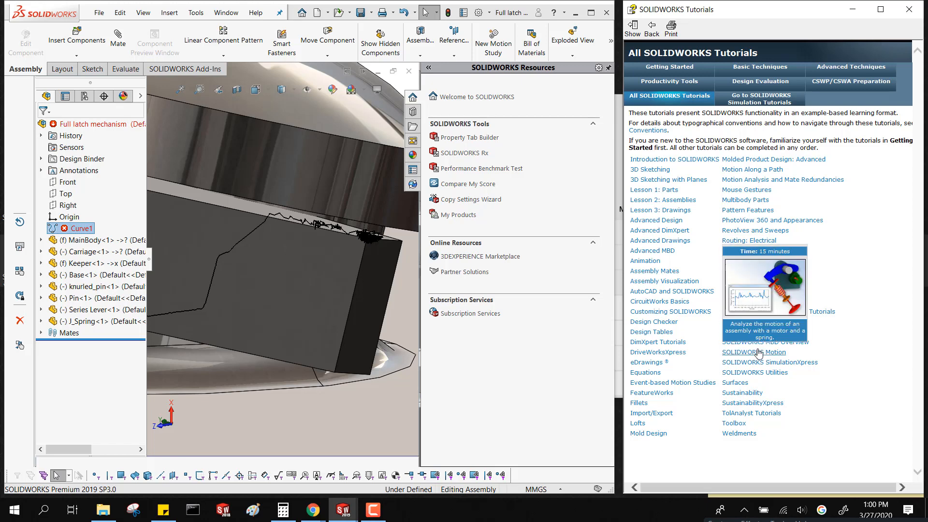
{"action": "left_click", "coordinate": [758, 353]}
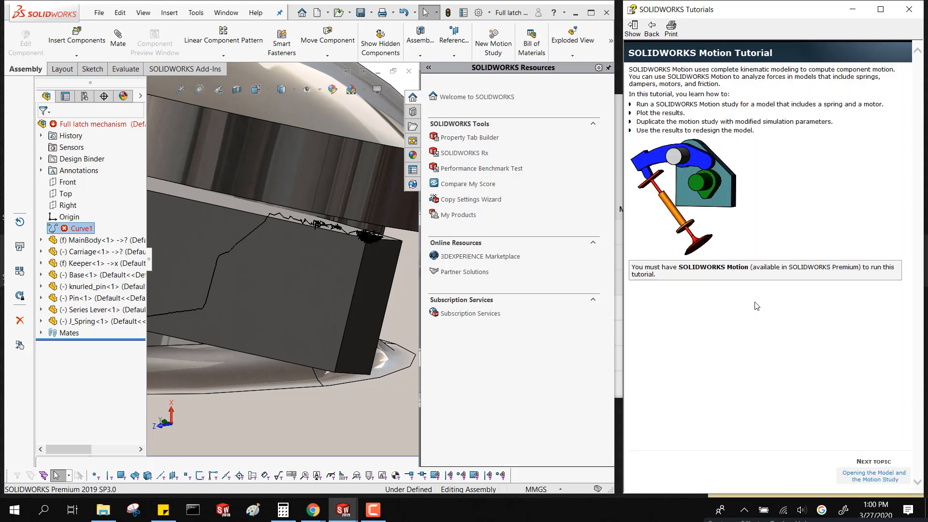
- Page through the Motion tutorial to Displaying Faces in Contact, have it locate the Rotate View command, and close the tutorials
{"action": "left_click", "coordinate": [873, 480]}
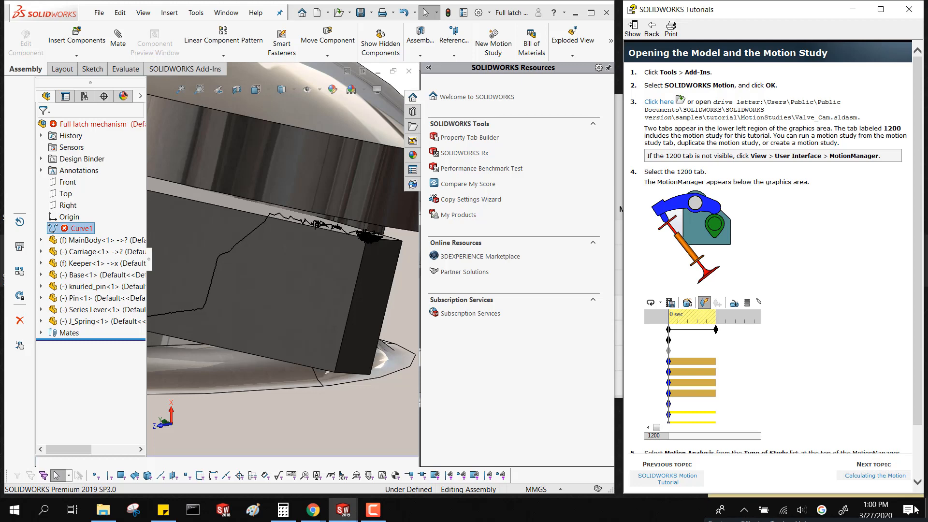
{"action": "left_click", "coordinate": [875, 477]}
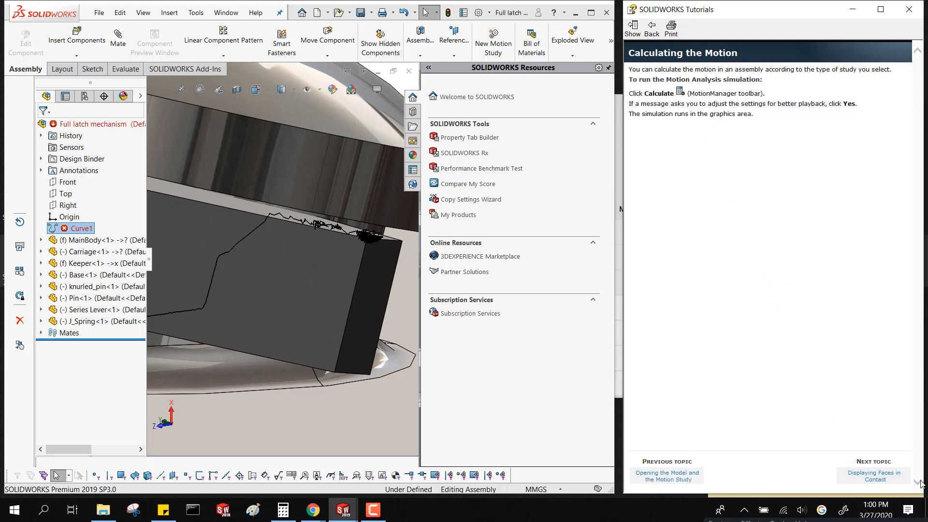
{"action": "left_click", "coordinate": [888, 470]}
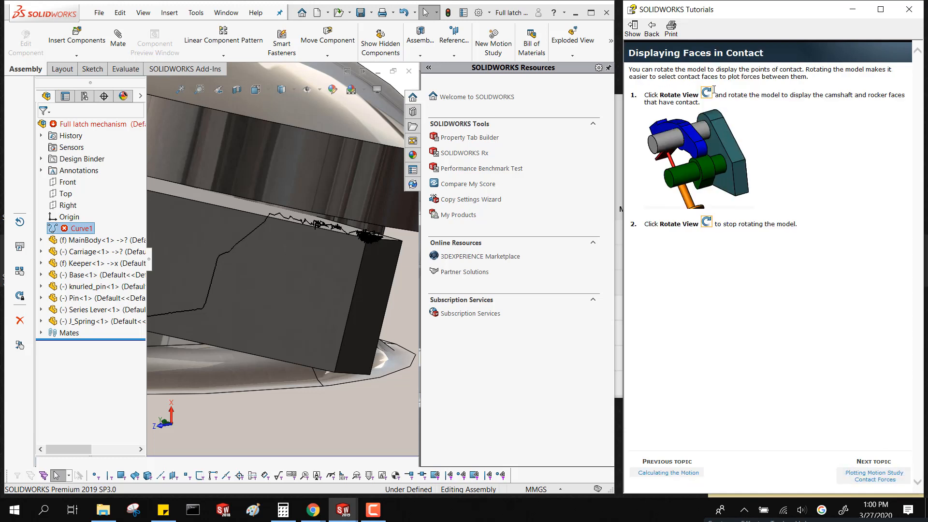
{"action": "left_click", "coordinate": [707, 93]}
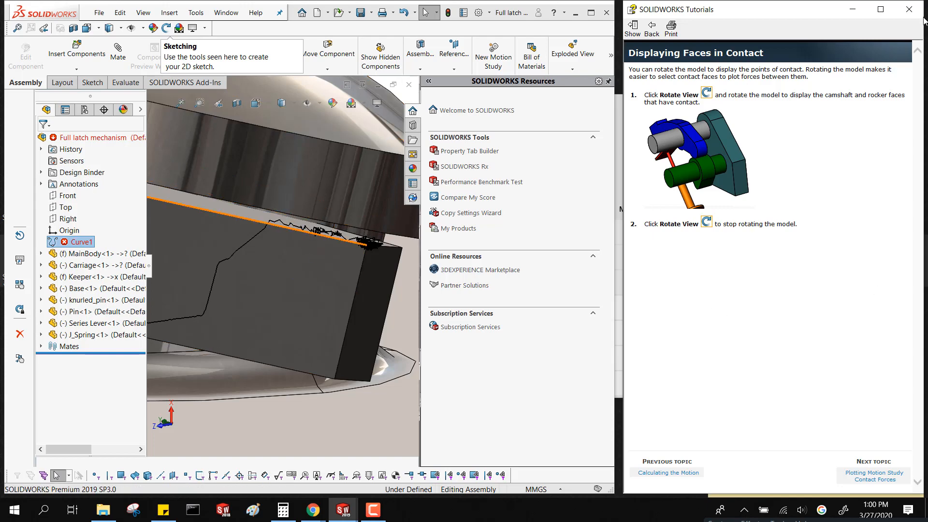
{"action": "left_click", "coordinate": [909, 9]}
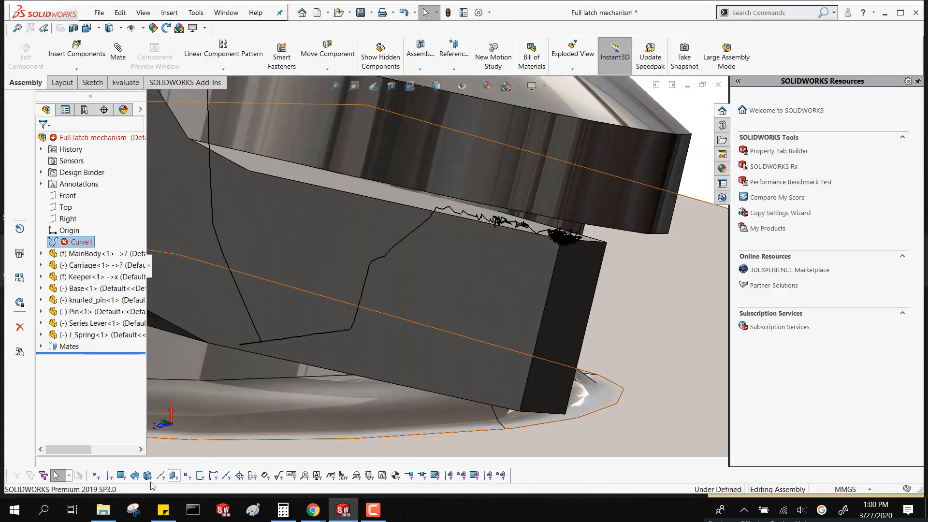
- Switch to Chrome and open the internal go/x-mechanical site in a new browser tab
{"action": "mouse_move", "coordinate": [326, 518]}
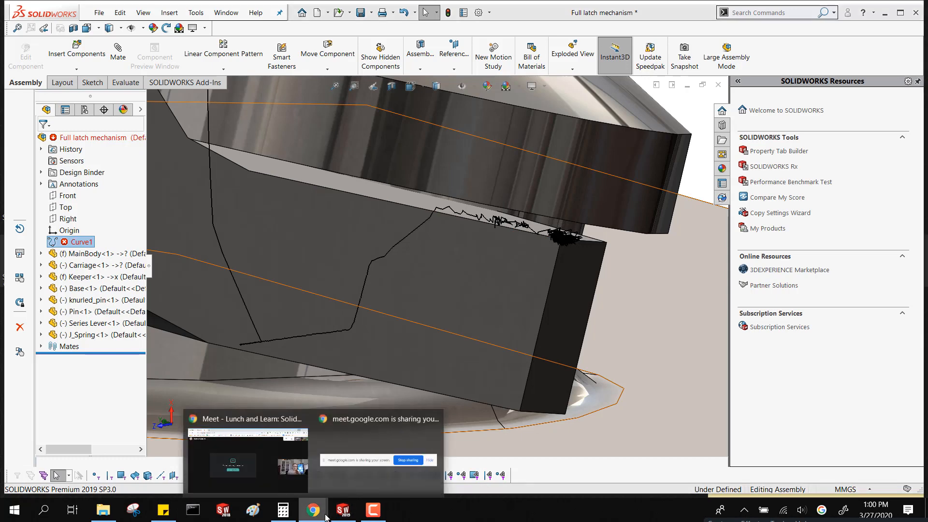
{"action": "left_click", "coordinate": [292, 483]}
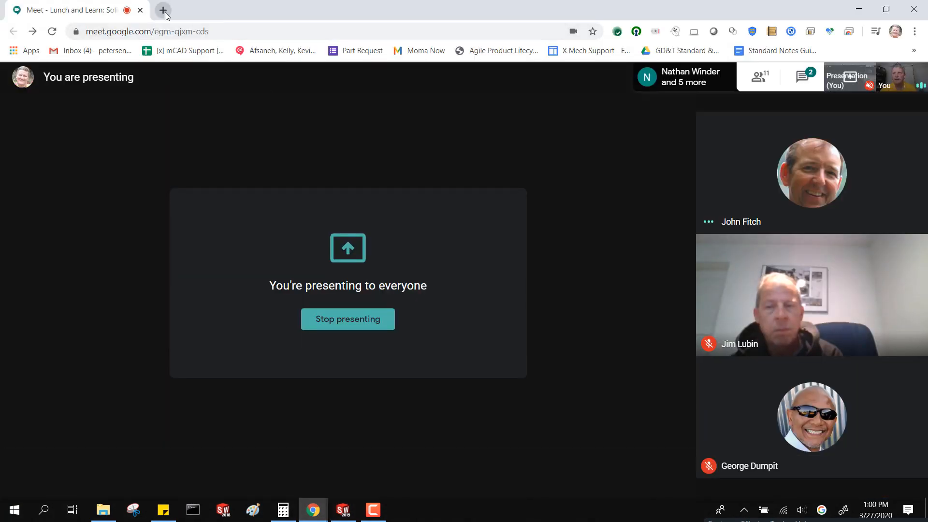
{"action": "left_click", "coordinate": [163, 10]}
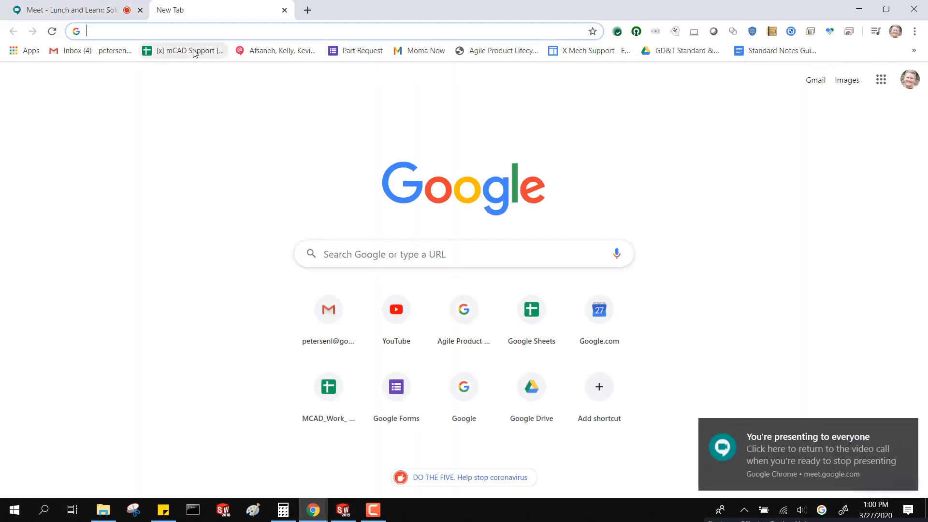
{"action": "type", "text": "go/x"}
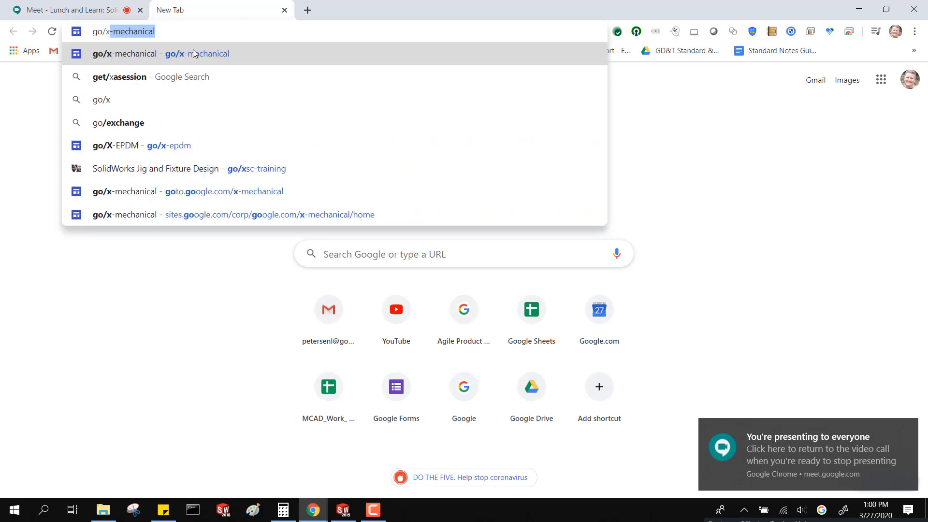
{"action": "type", "text": "-mechani"}
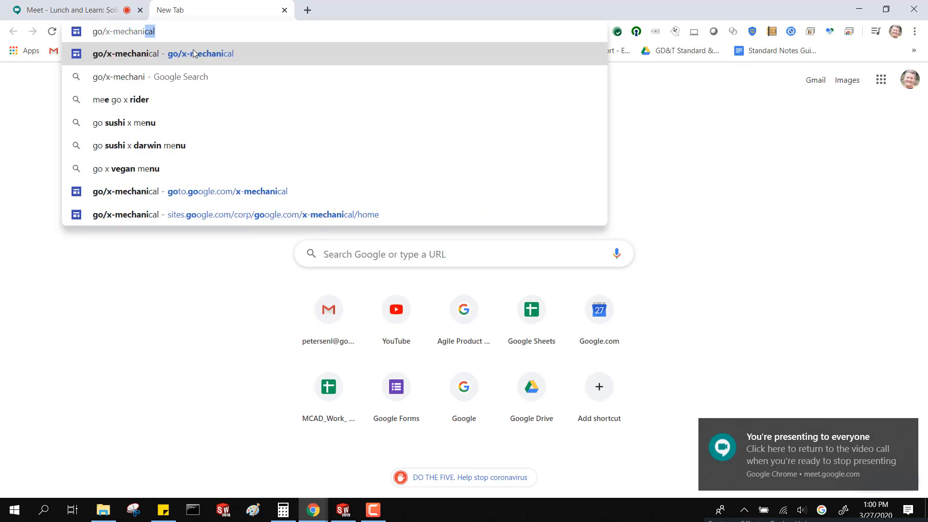
{"action": "type", "text": "ca"}
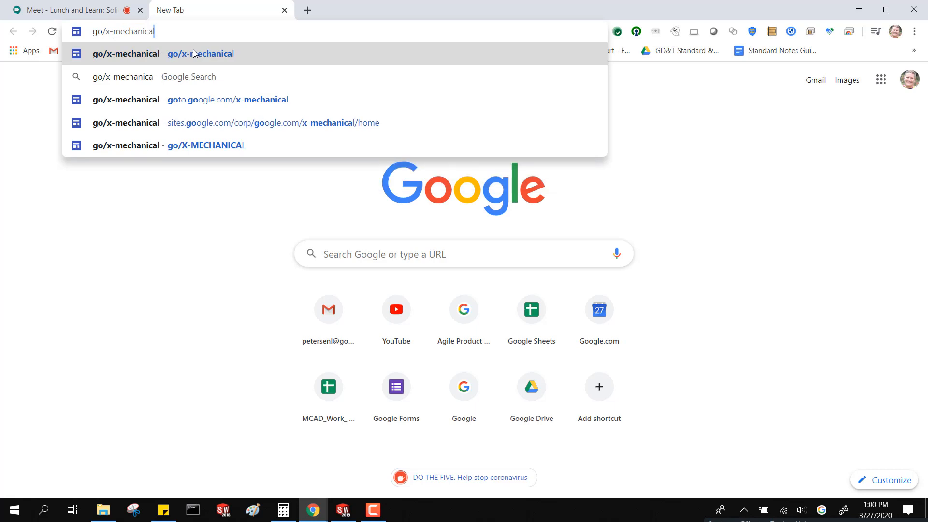
{"action": "type", "text": "l"}
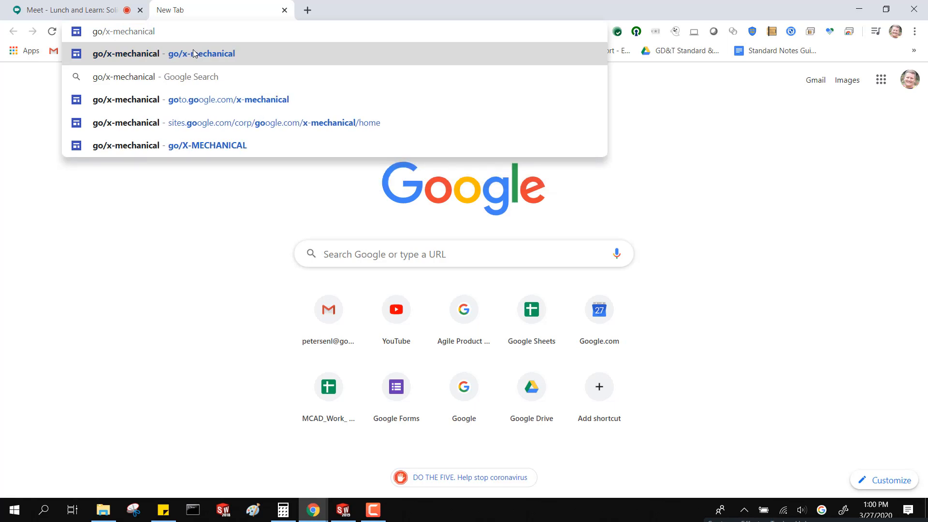
{"action": "left_click", "coordinate": [193, 53]}
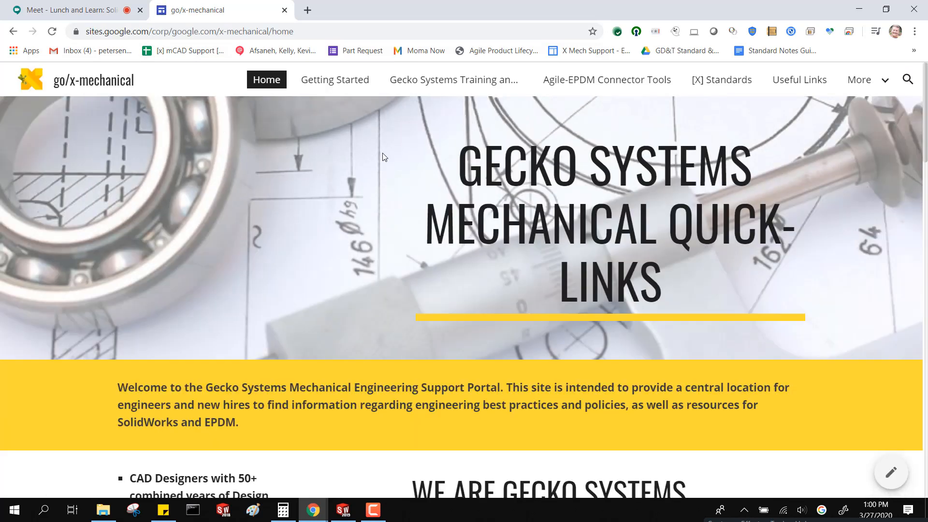
- Open the Gecko Systems training and tutorials page and look through its video sections as far as Animation & Motion under Advanced SolidWorks
{"action": "left_click", "coordinate": [442, 87]}
{"action": "scroll", "coordinate": [407, 319], "scroll_direction": "down", "scroll_amount": 1}
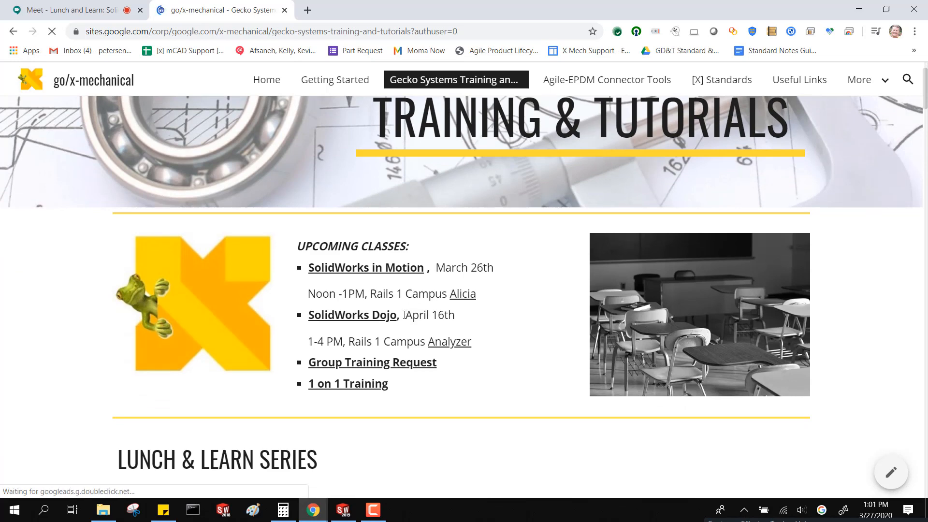
{"action": "scroll", "coordinate": [402, 310], "scroll_direction": "down", "scroll_amount": 1}
{"action": "scroll", "coordinate": [402, 307], "scroll_direction": "down", "scroll_amount": 7}
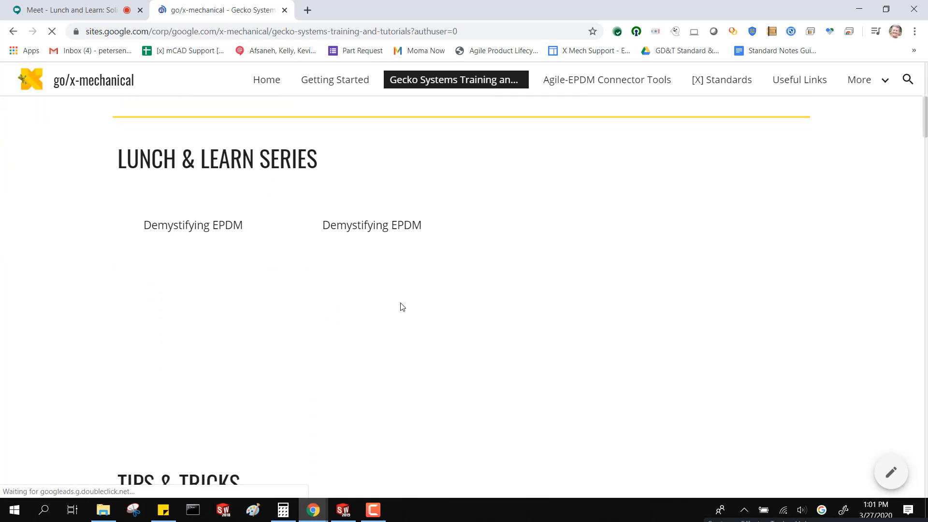
{"action": "scroll", "coordinate": [401, 306], "scroll_direction": "down", "scroll_amount": 10}
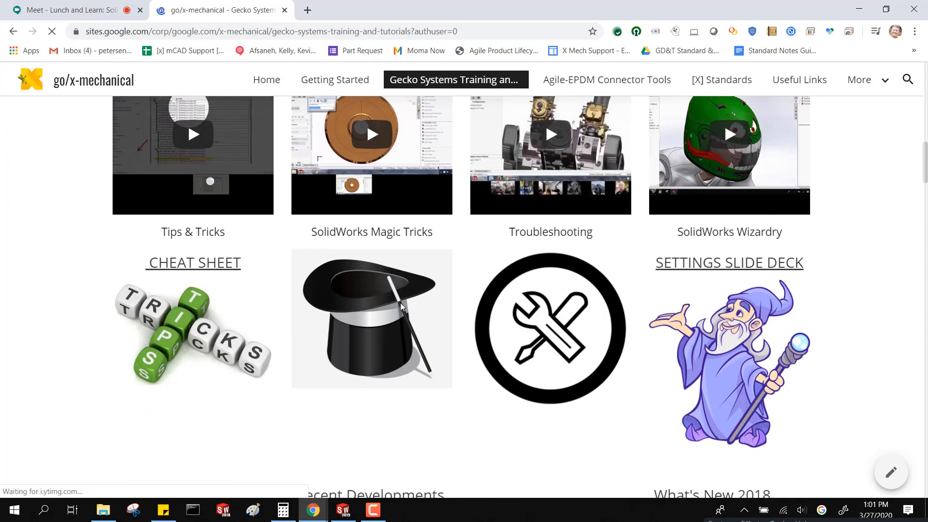
{"action": "scroll", "coordinate": [402, 307], "scroll_direction": "down", "scroll_amount": 10}
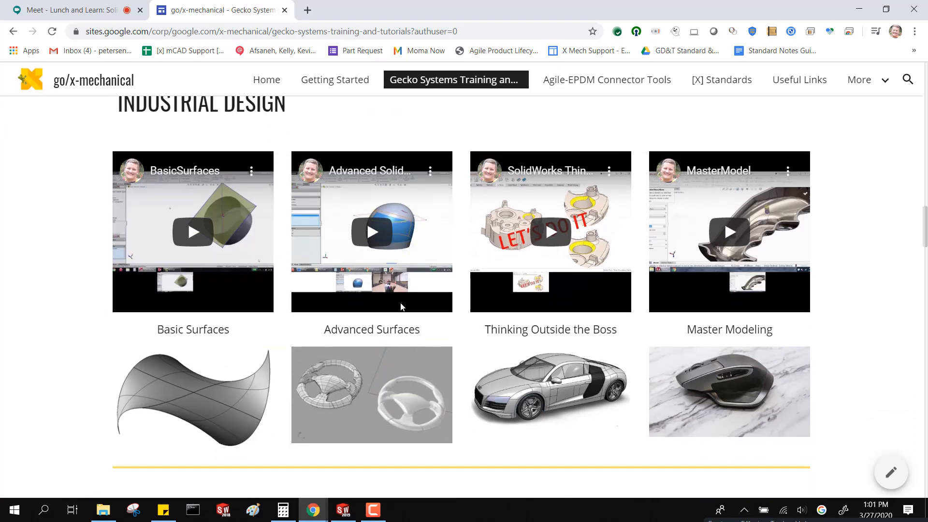
{"action": "scroll", "coordinate": [402, 307], "scroll_direction": "down", "scroll_amount": 12}
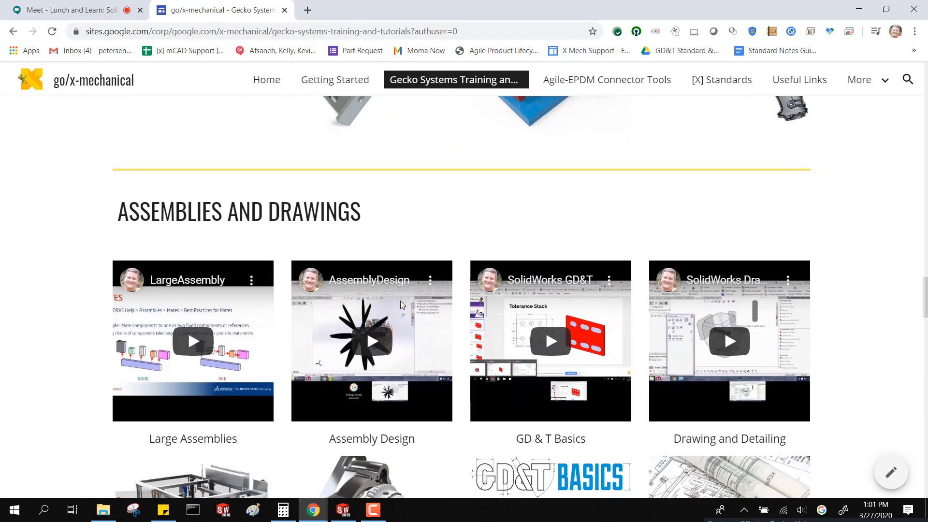
{"action": "scroll", "coordinate": [401, 304], "scroll_direction": "down", "scroll_amount": 11}
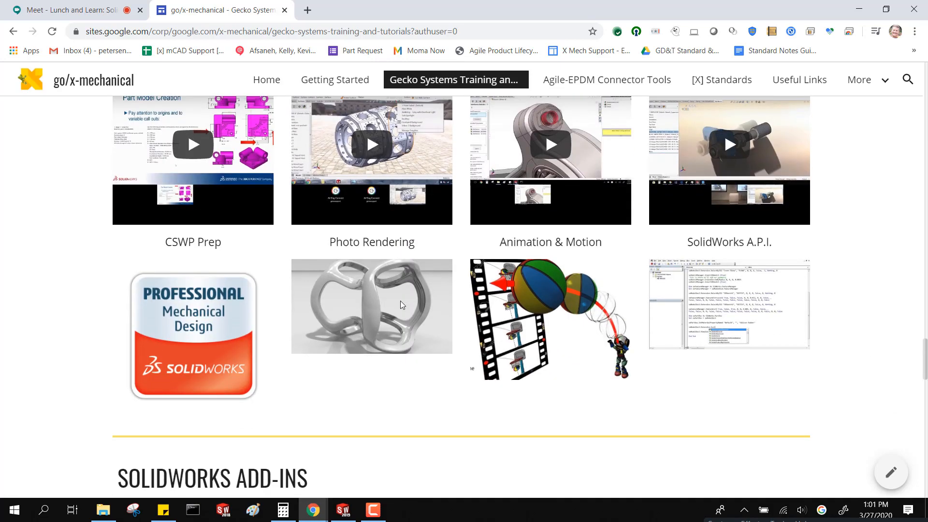
{"action": "scroll", "coordinate": [401, 303], "scroll_direction": "down", "scroll_amount": 4}
{"action": "scroll", "coordinate": [406, 299], "scroll_direction": "up", "scroll_amount": 12}
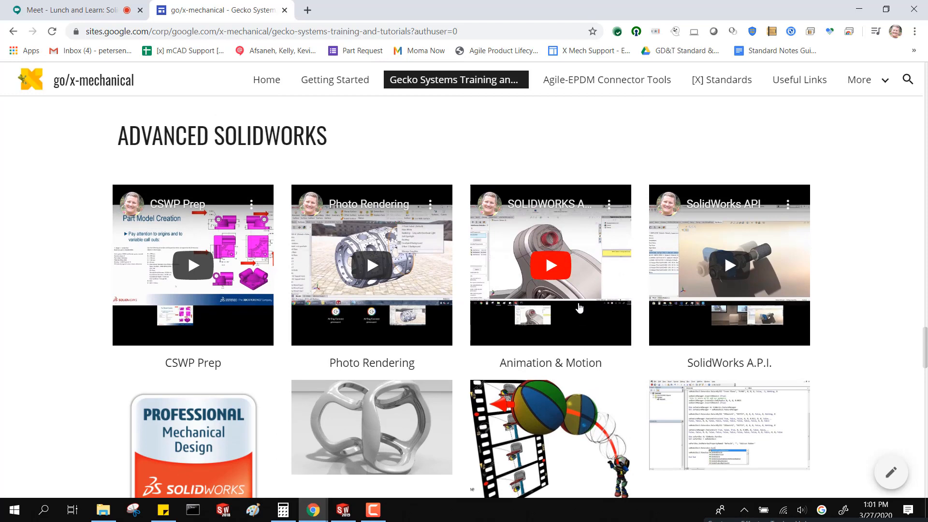
{"action": "scroll", "coordinate": [580, 308], "scroll_direction": "down", "scroll_amount": 2}
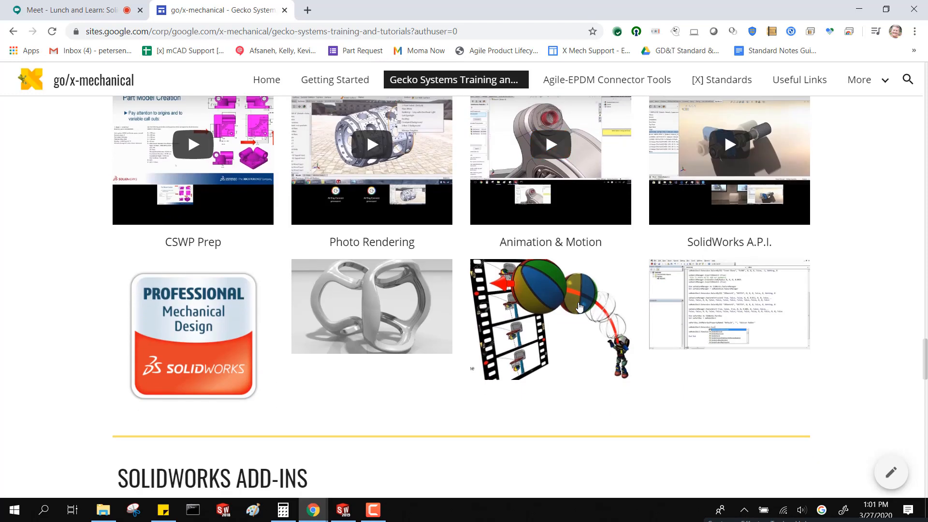
{"action": "scroll", "coordinate": [580, 307], "scroll_direction": "up", "scroll_amount": 1}
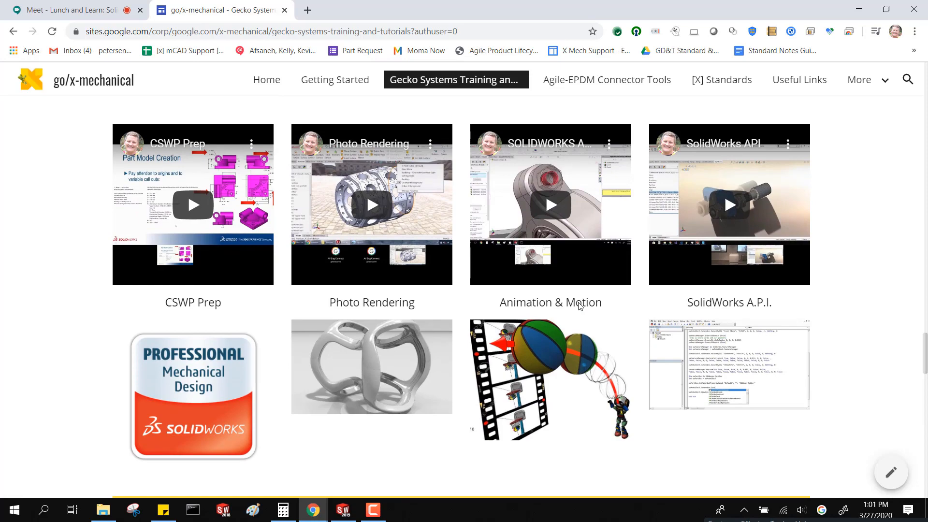
- Look through the SolidWorks add-ins and archive videos, including Animation & Motion '17, and return to the upcoming classes
{"action": "scroll", "coordinate": [579, 303], "scroll_direction": "down", "scroll_amount": 15}
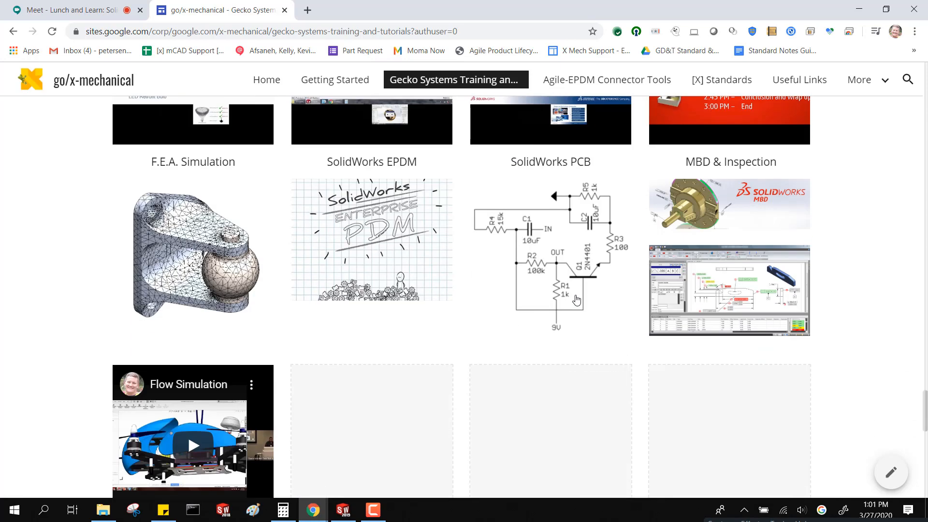
{"action": "scroll", "coordinate": [577, 299], "scroll_direction": "down", "scroll_amount": 4}
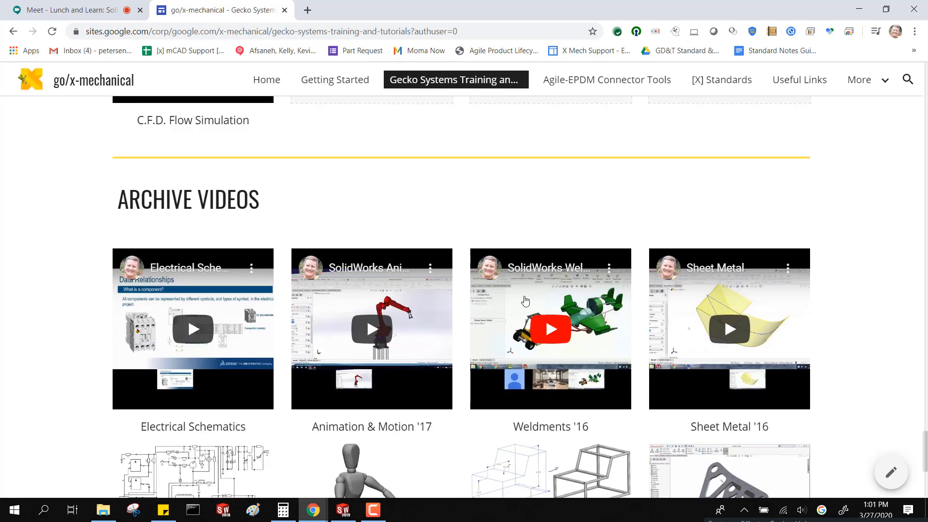
{"action": "scroll", "coordinate": [378, 273], "scroll_direction": "down", "scroll_amount": 3}
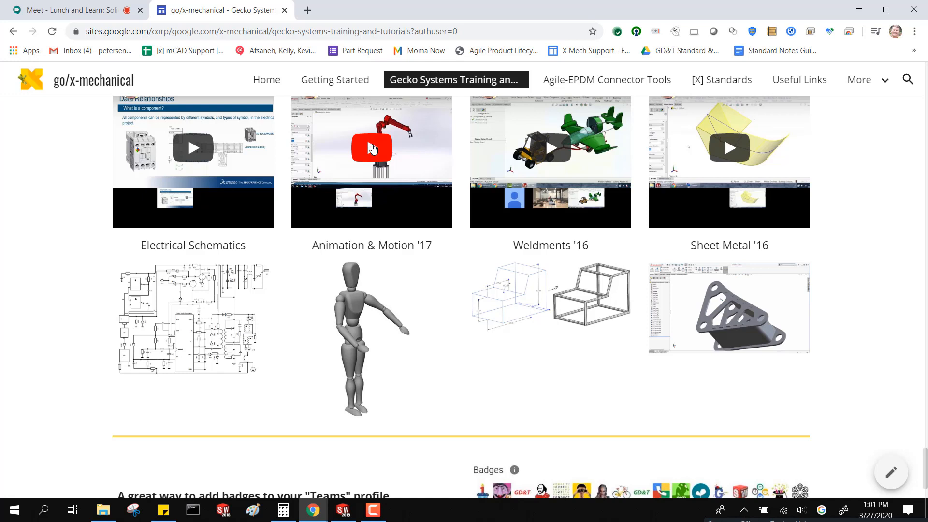
{"action": "scroll", "coordinate": [375, 169], "scroll_direction": "up", "scroll_amount": 20}
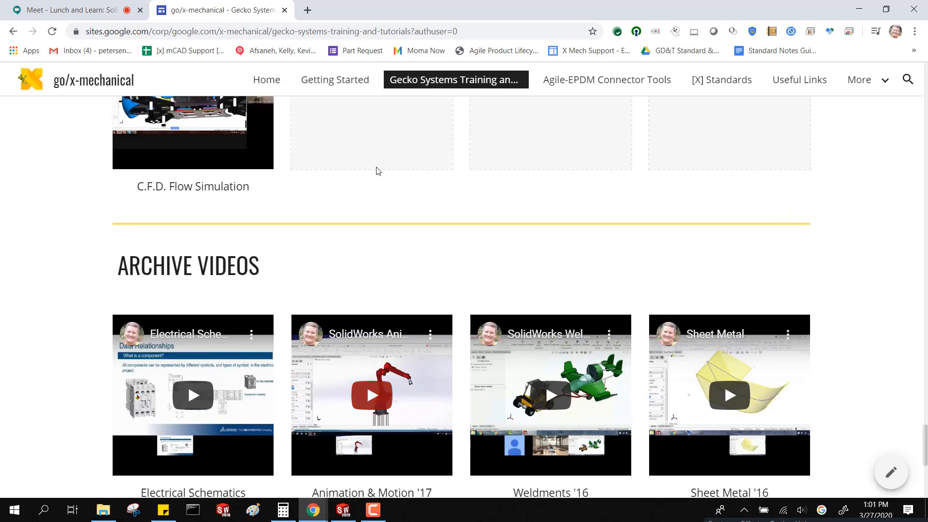
{"action": "scroll", "coordinate": [378, 176], "scroll_direction": "up", "scroll_amount": 20}
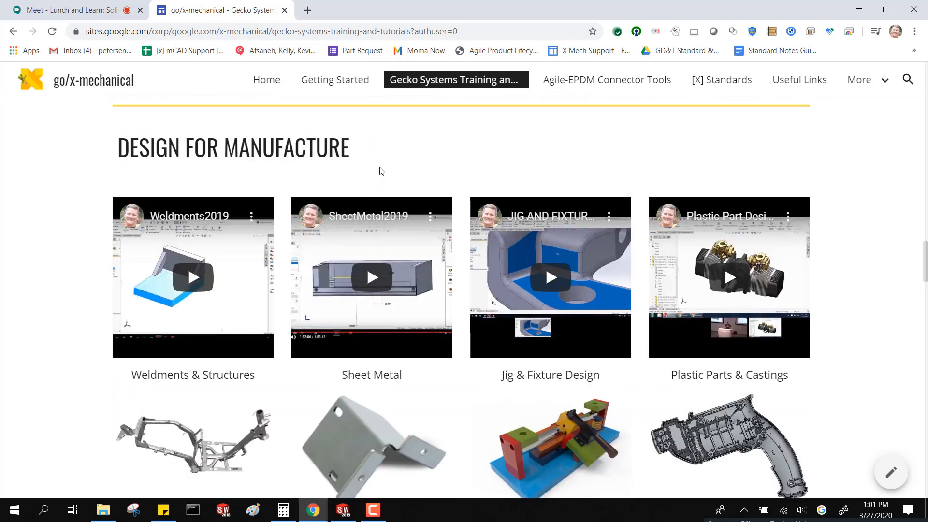
{"action": "scroll", "coordinate": [370, 161], "scroll_direction": "up", "scroll_amount": 15}
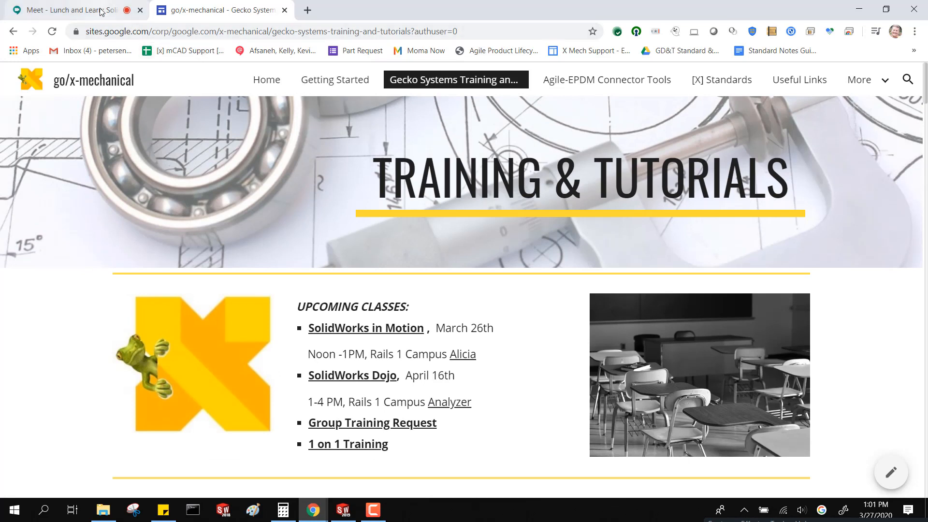
- Switch back to SOLIDWORKS, deselect Curve1, and view the whole latch mechanism with its traced curve
{"action": "left_click", "coordinate": [859, 9]}
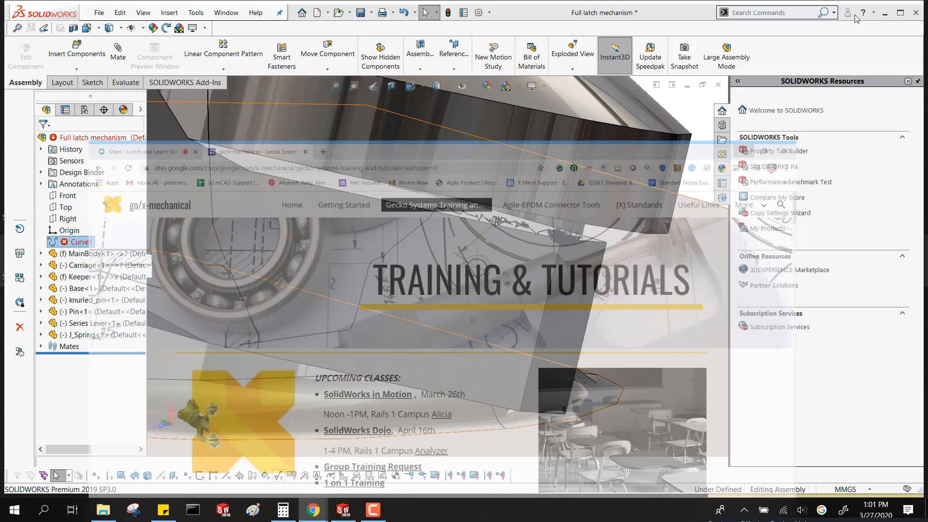
{"action": "scroll", "coordinate": [474, 211], "scroll_direction": "up", "scroll_amount": 6}
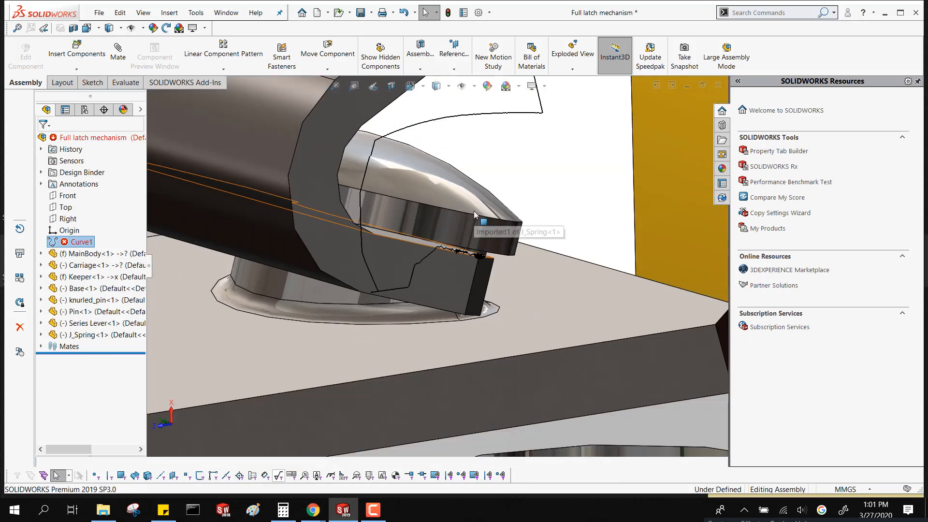
{"action": "scroll", "coordinate": [475, 213], "scroll_direction": "up", "scroll_amount": 4}
{"action": "scroll", "coordinate": [472, 219], "scroll_direction": "up", "scroll_amount": 2}
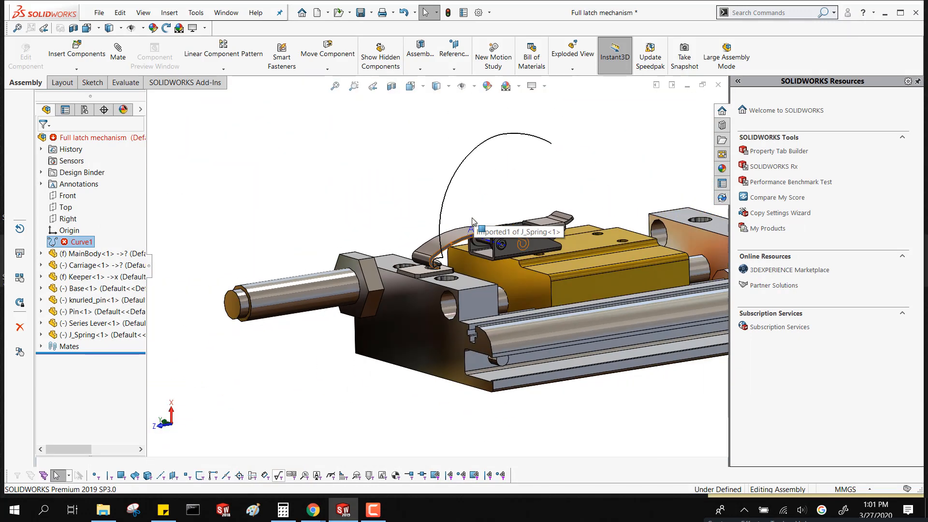
{"action": "left_click", "coordinate": [318, 200]}
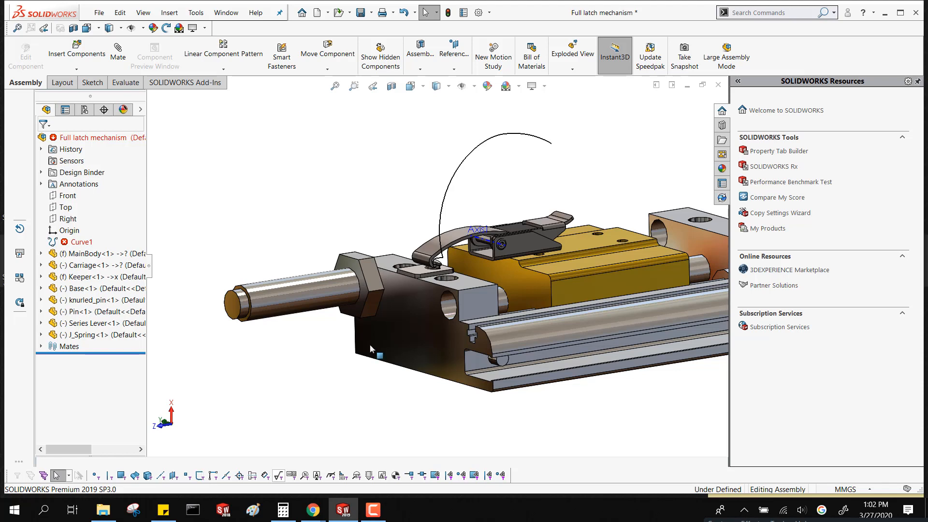
{"action": "middle_click_drag", "start_coordinate": [332, 215], "coordinate": [293, 196]}
{"action": "scroll", "coordinate": [293, 196], "scroll_direction": "up", "scroll_amount": 4}
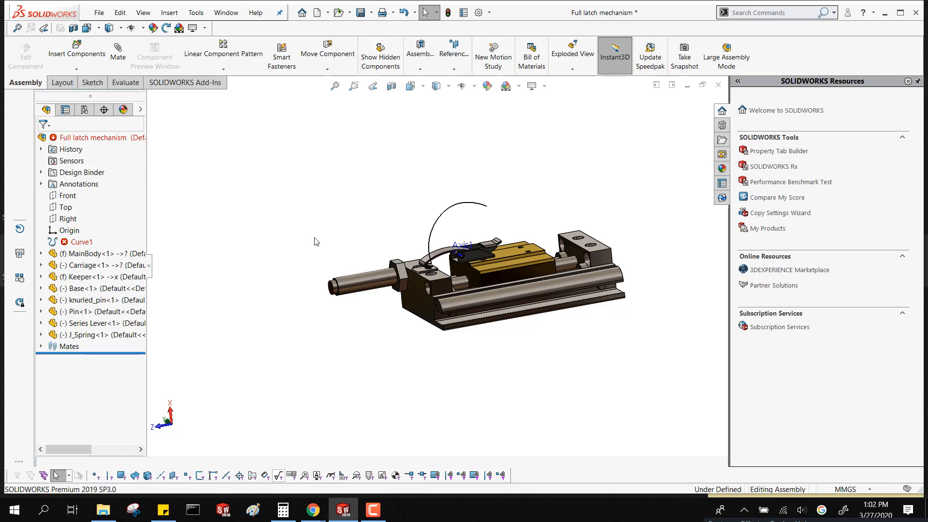
- Open the piston test assembly from the recent documents
{"action": "key", "text": "alt"}
{"action": "key", "text": "r"}
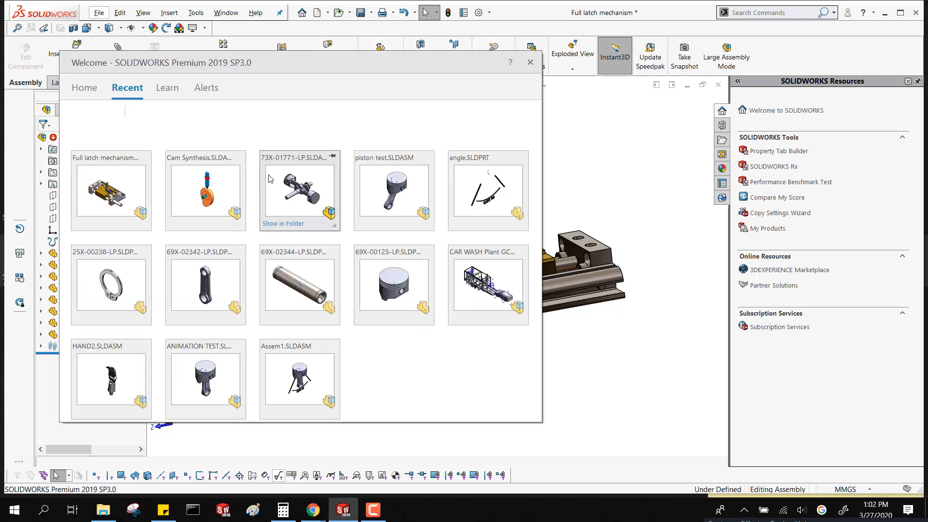
{"action": "key", "text": "Escape"}
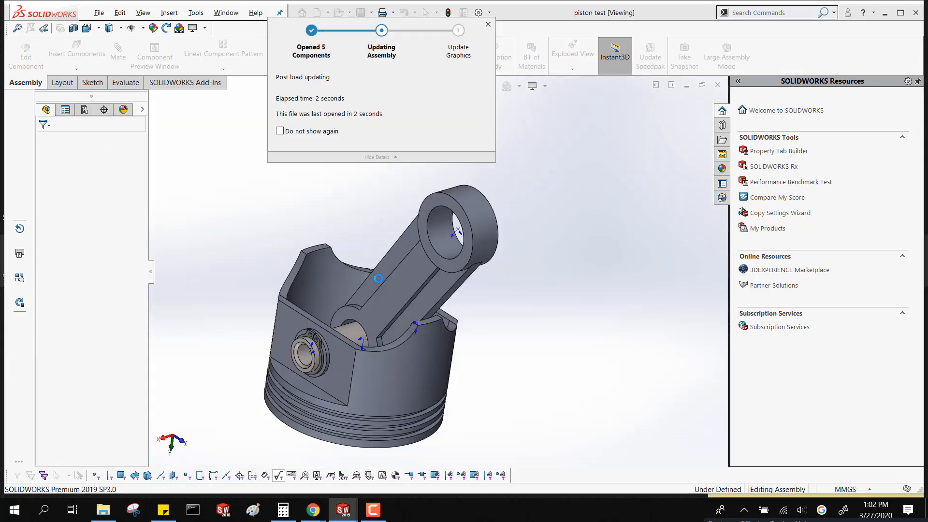
- Delete the pin component 69X-02344-LP from the piston assembly along with its dependent mates
{"action": "left_click", "coordinate": [352, 331]}
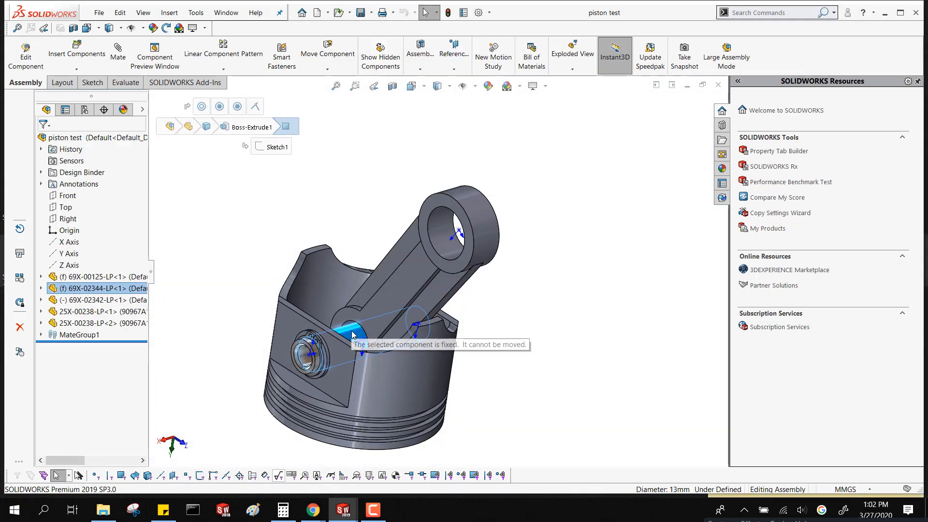
{"action": "key", "text": "Delete"}
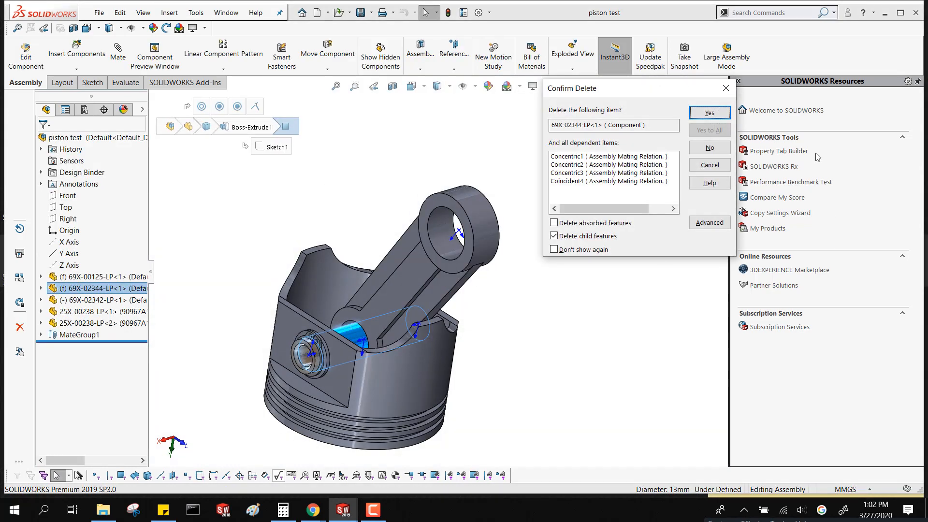
{"action": "left_click", "coordinate": [709, 112]}
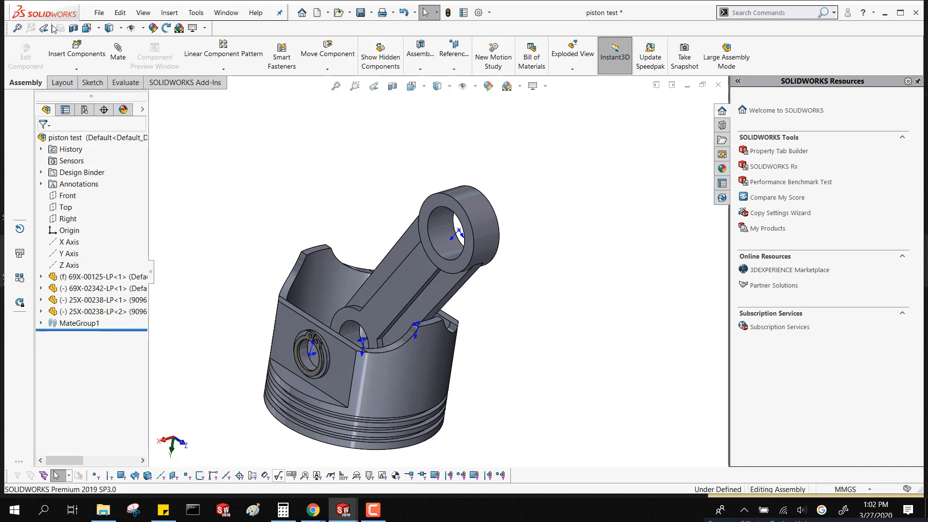
- Insert the pin part 69X-02344-LP from the BOXER 2 folder into the piston assembly at the assembly origin
{"action": "left_click", "coordinate": [76, 61]}
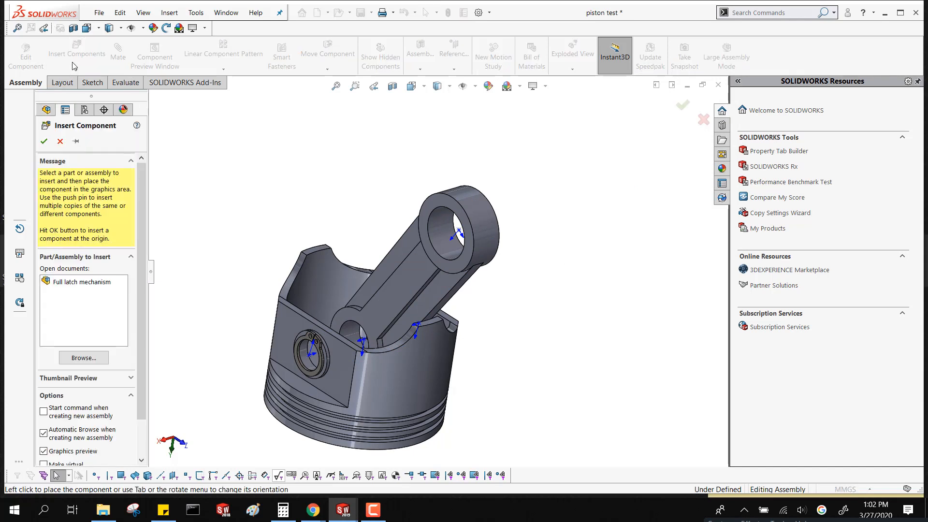
{"action": "left_click", "coordinate": [81, 357]}
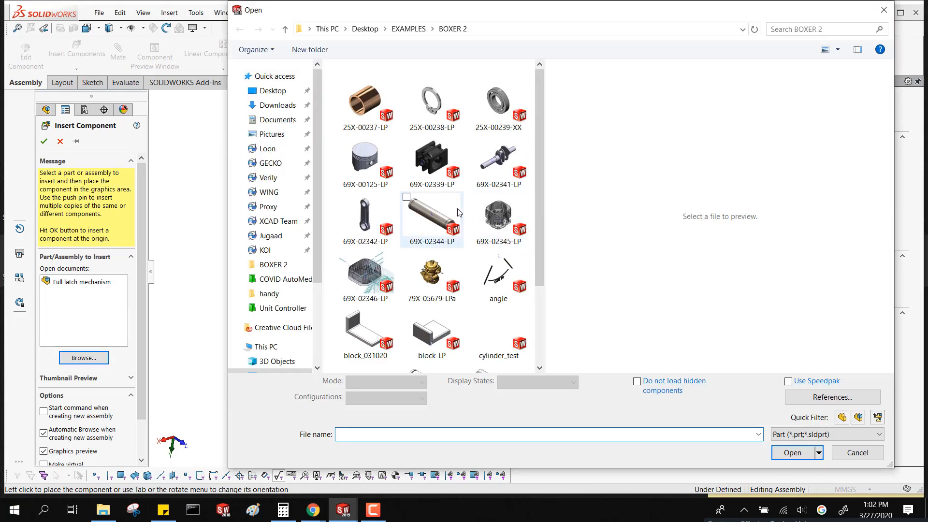
{"action": "left_click", "coordinate": [432, 217]}
{"action": "left_click", "coordinate": [811, 445]}
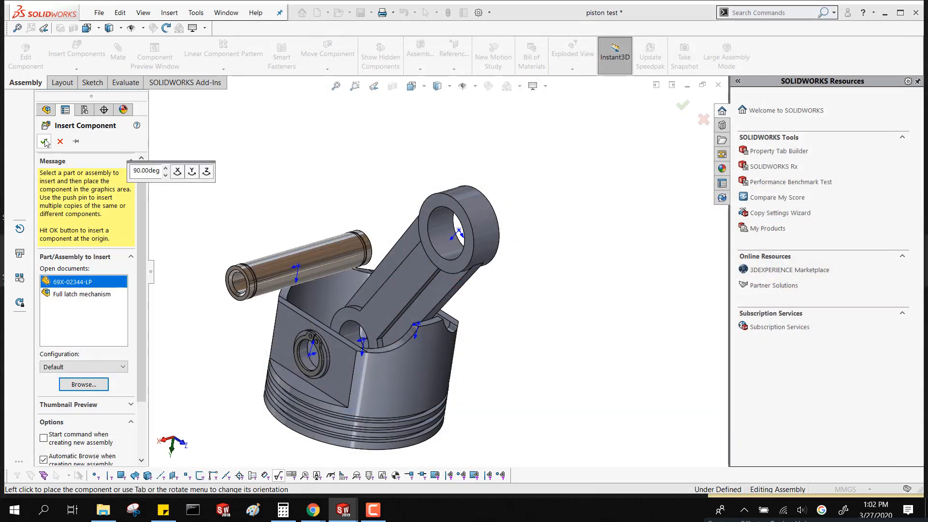
{"action": "left_click", "coordinate": [44, 142]}
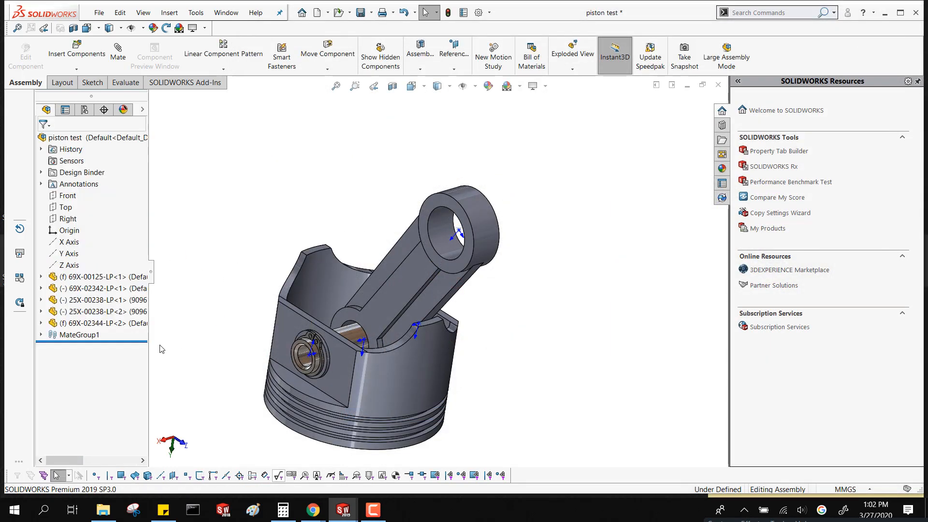
- Change the reinserted pin component 69X-02344-LP from fixed to floating in the piston assembly
{"action": "left_click", "coordinate": [112, 323]}
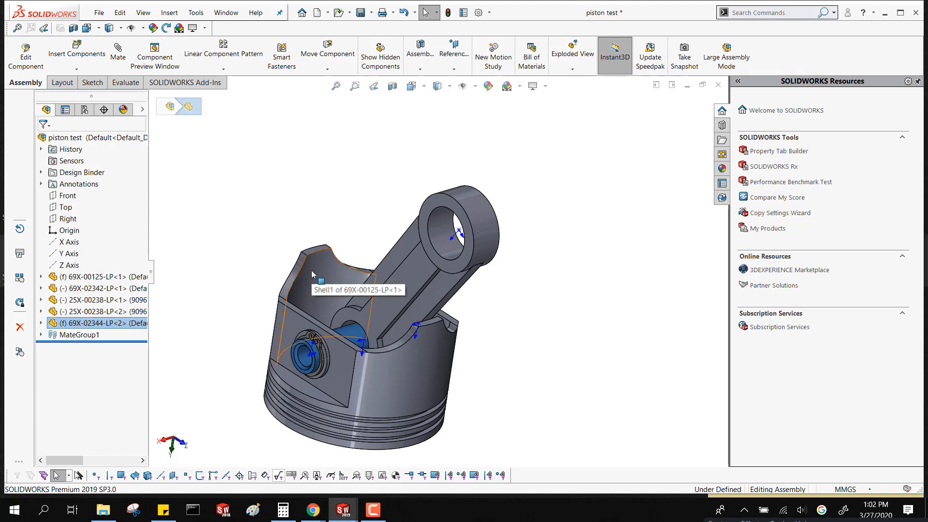
{"action": "scroll", "coordinate": [312, 271], "scroll_direction": "down", "scroll_amount": 1}
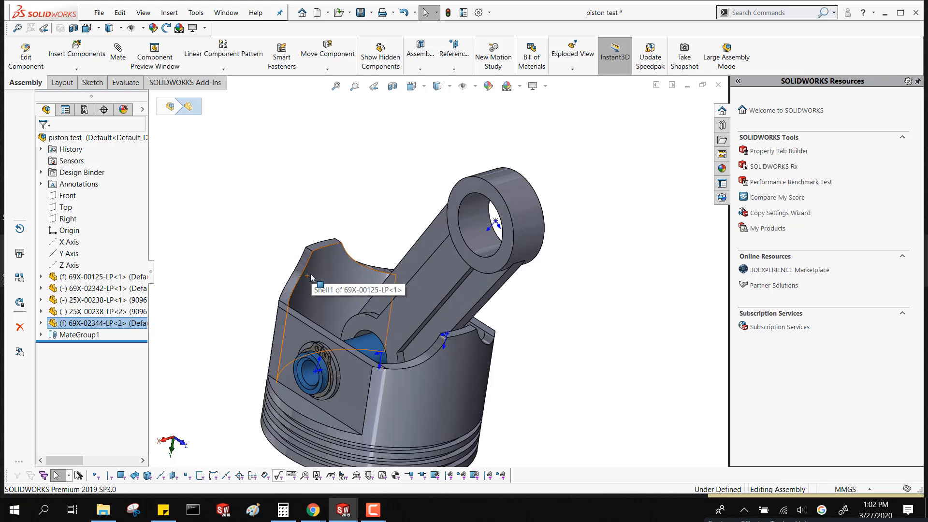
{"action": "left_click", "coordinate": [87, 317]}
{"action": "right_click", "coordinate": [87, 319]}
{"action": "left_click", "coordinate": [64, 322]}
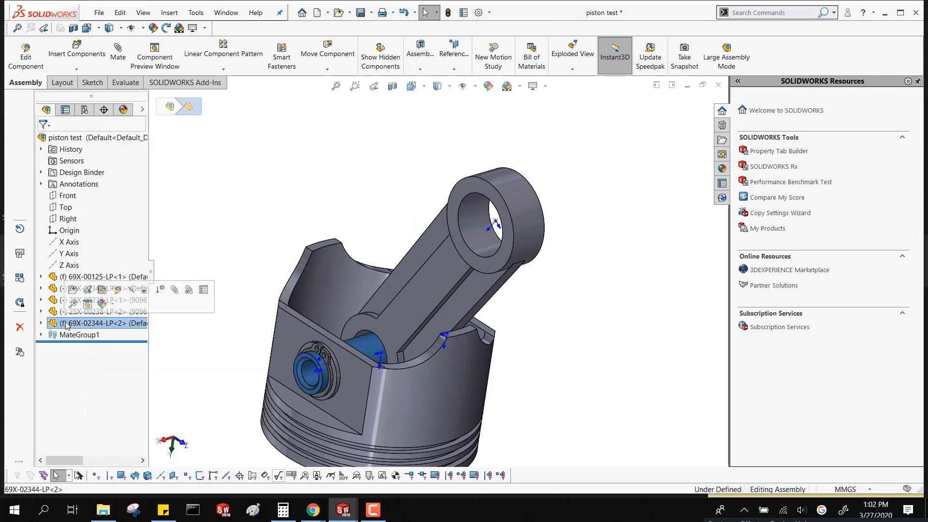
{"action": "right_click", "coordinate": [65, 322]}
{"action": "left_click", "coordinate": [102, 304]}
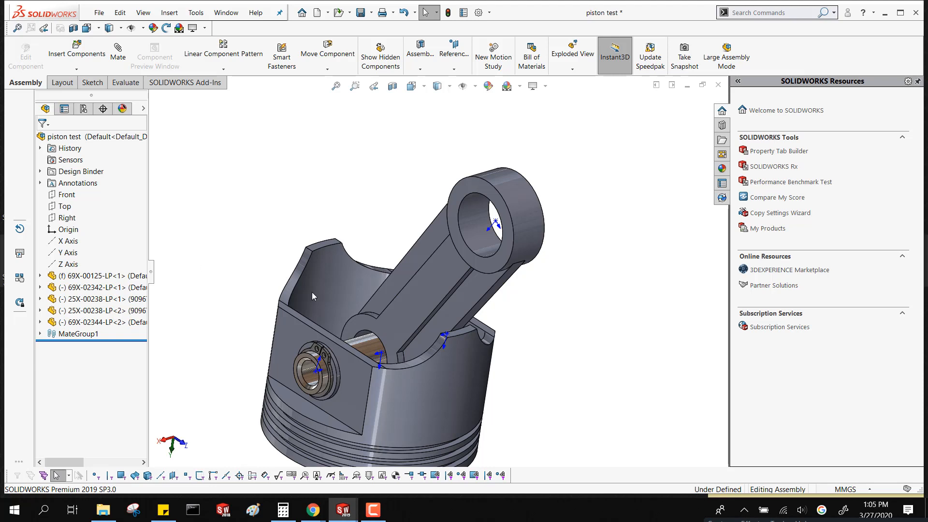
{"action": "scroll", "coordinate": [286, 302], "scroll_direction": "down", "scroll_amount": 1}
{"action": "scroll", "coordinate": [261, 278], "scroll_direction": "up", "scroll_amount": 1}
{"action": "scroll", "coordinate": [430, 266], "scroll_direction": "up", "scroll_amount": 3}
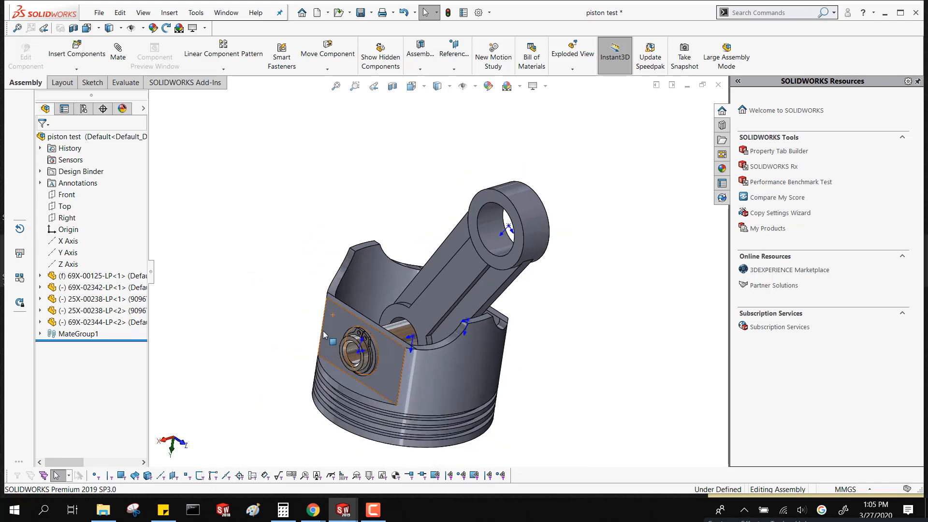
{"action": "scroll", "coordinate": [409, 339], "scroll_direction": "down", "scroll_amount": 3}
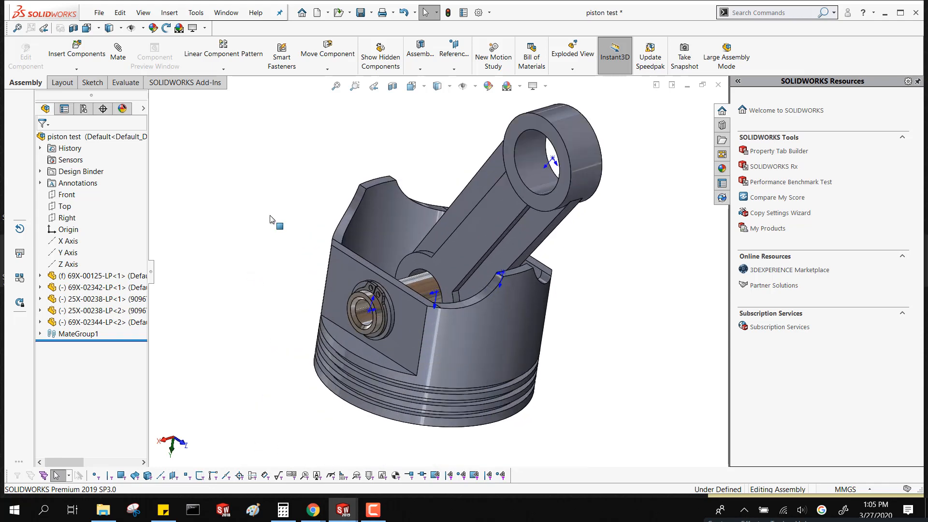